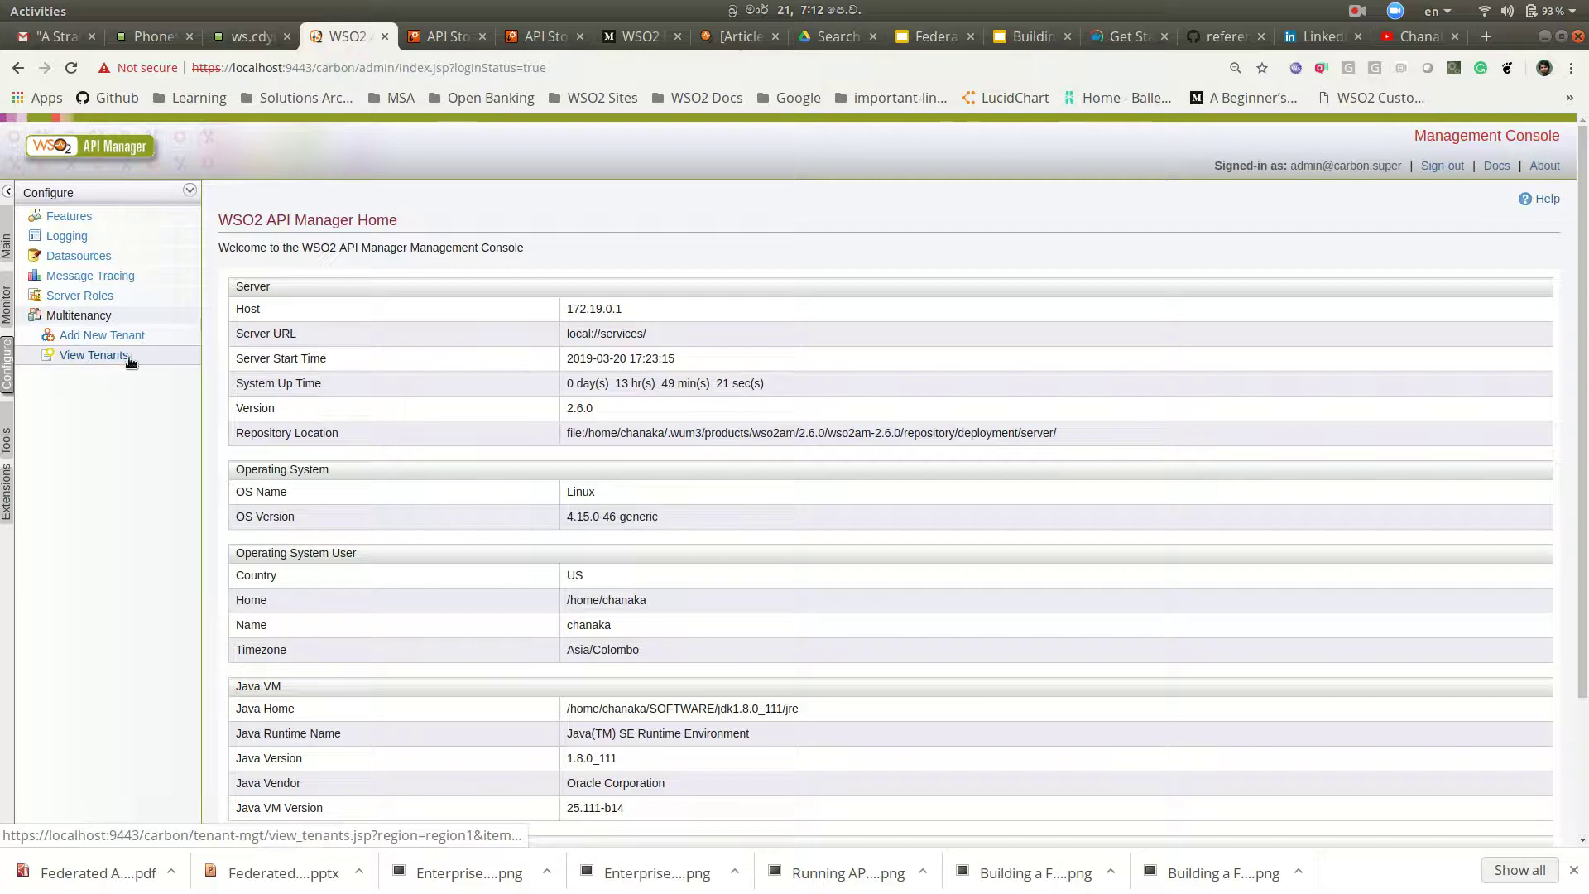
# Step: Open the Multitenancy tenant list showing infotech.com, humanresources.com and business.com
pyautogui.click(128, 355)
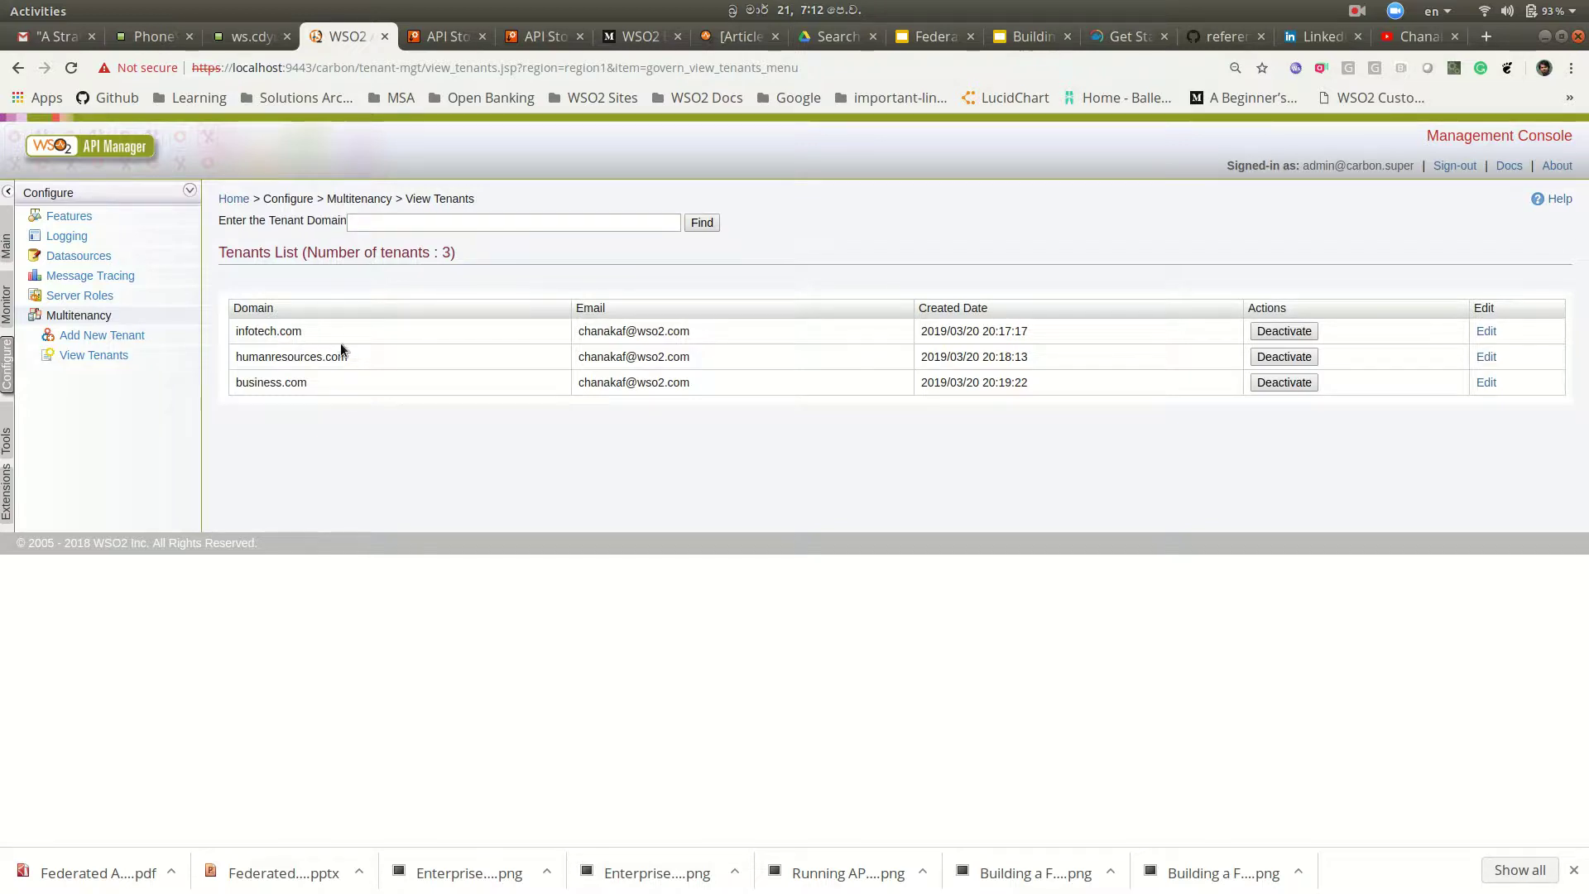
# Step: Start a new tenant with domain sales.com, admin first name Sales, last name Admin, and the admin username
pyautogui.click(136, 337)
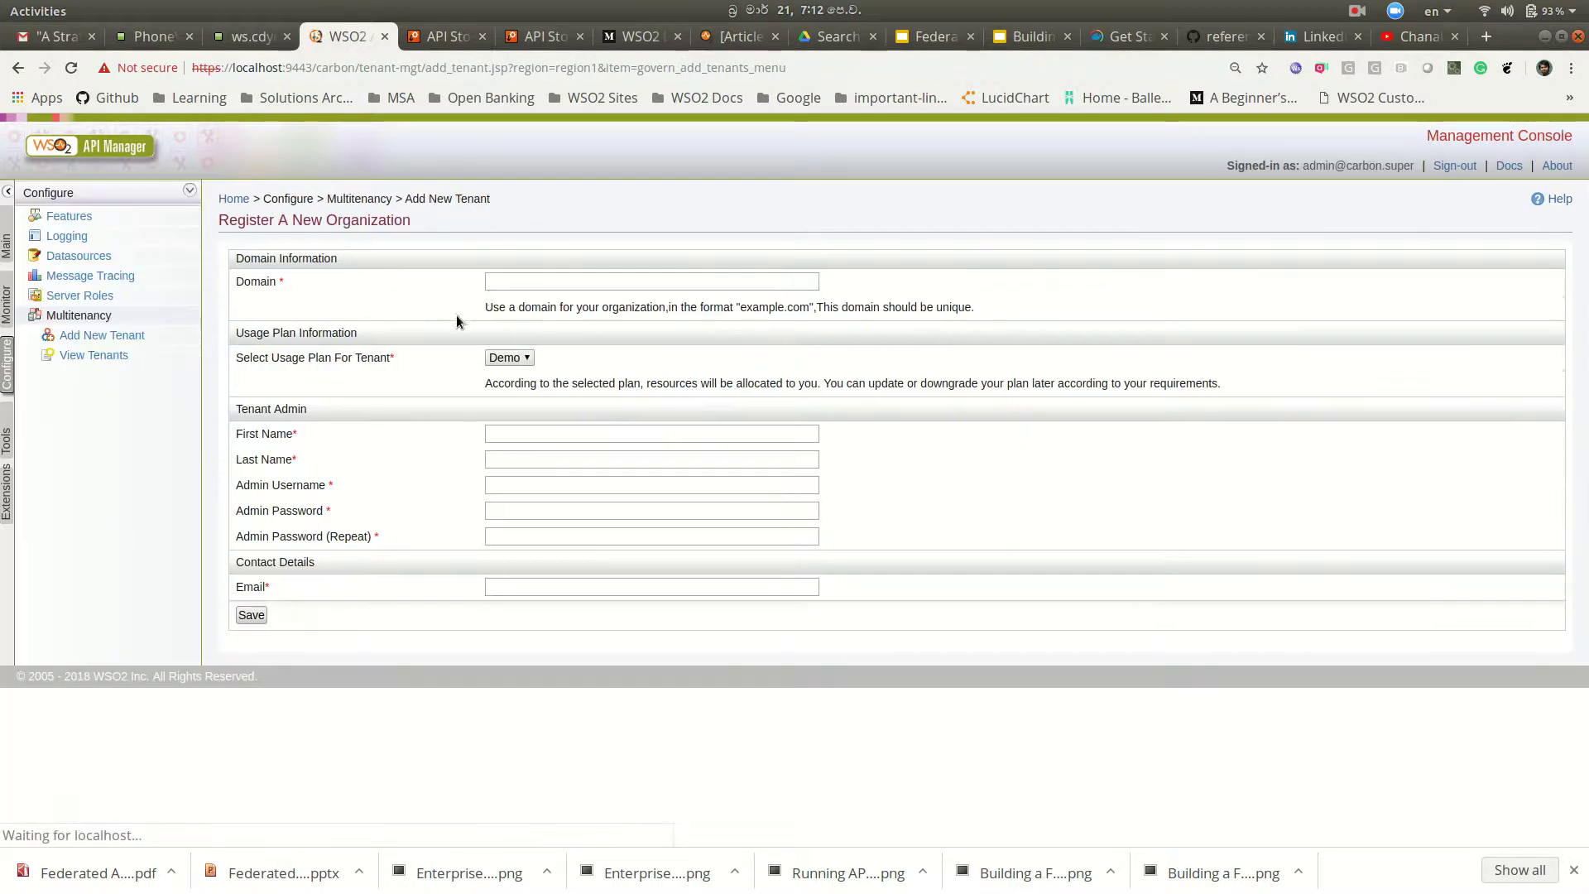
pyautogui.click(516, 281)
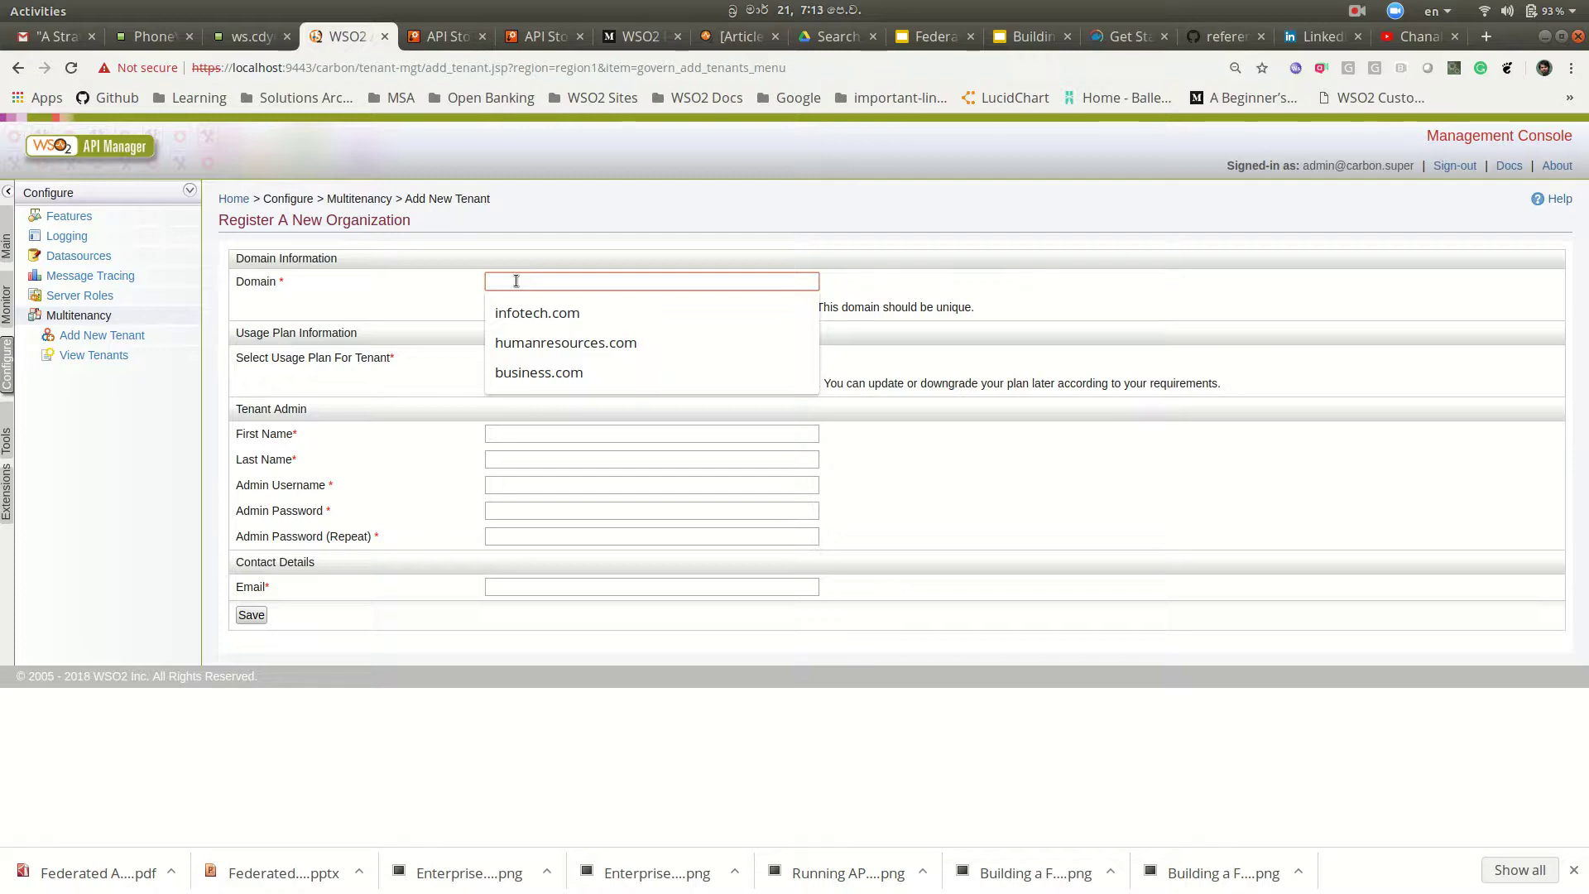
pyautogui.write('sal')
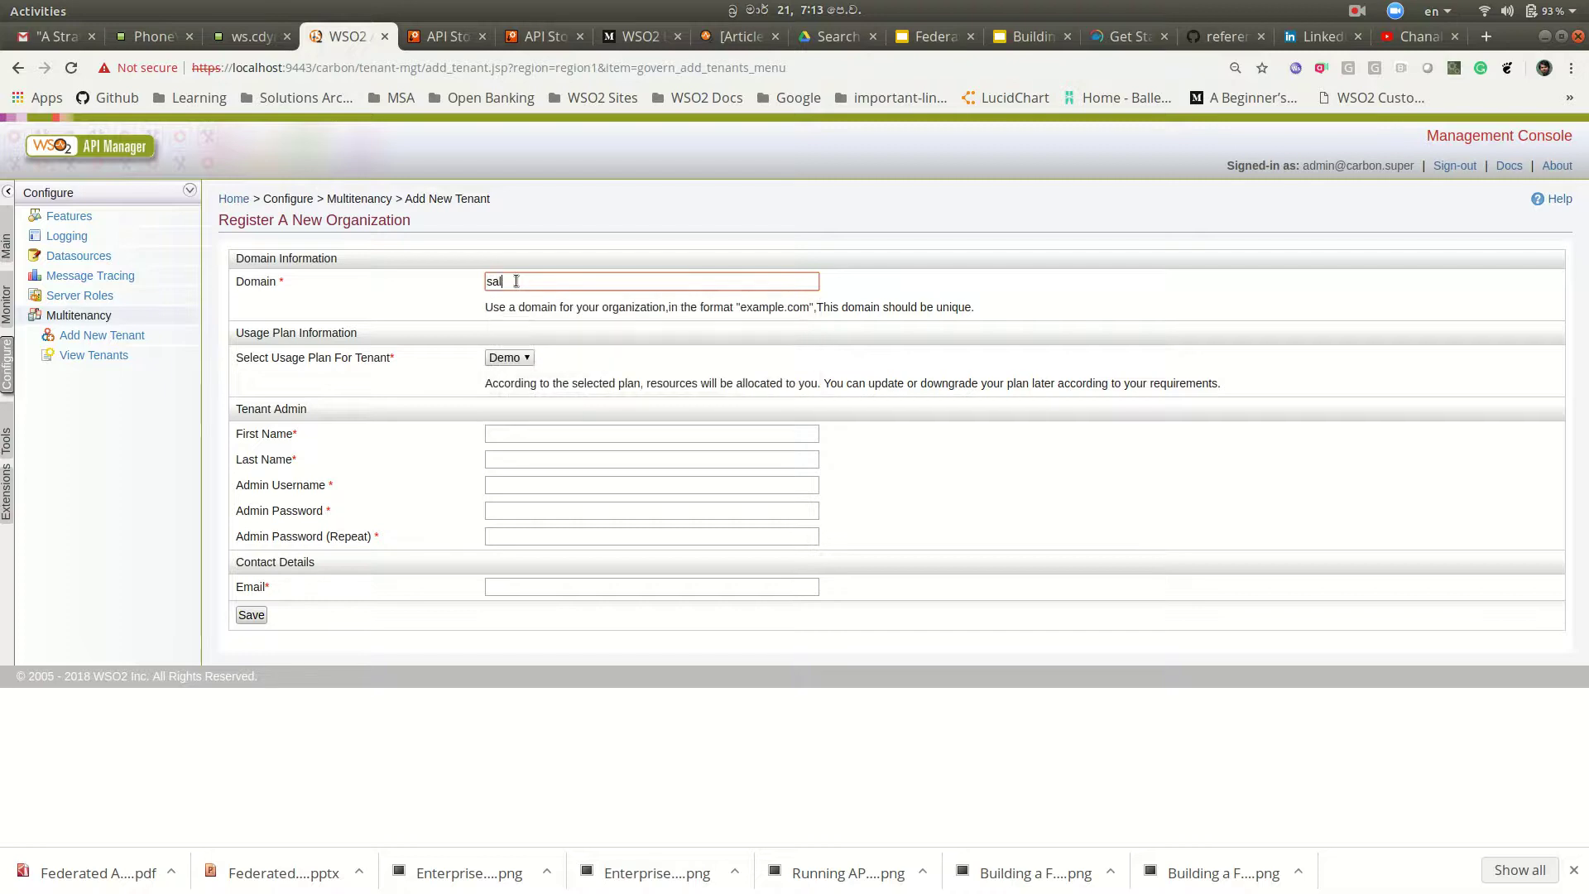
pyautogui.write('es.com')
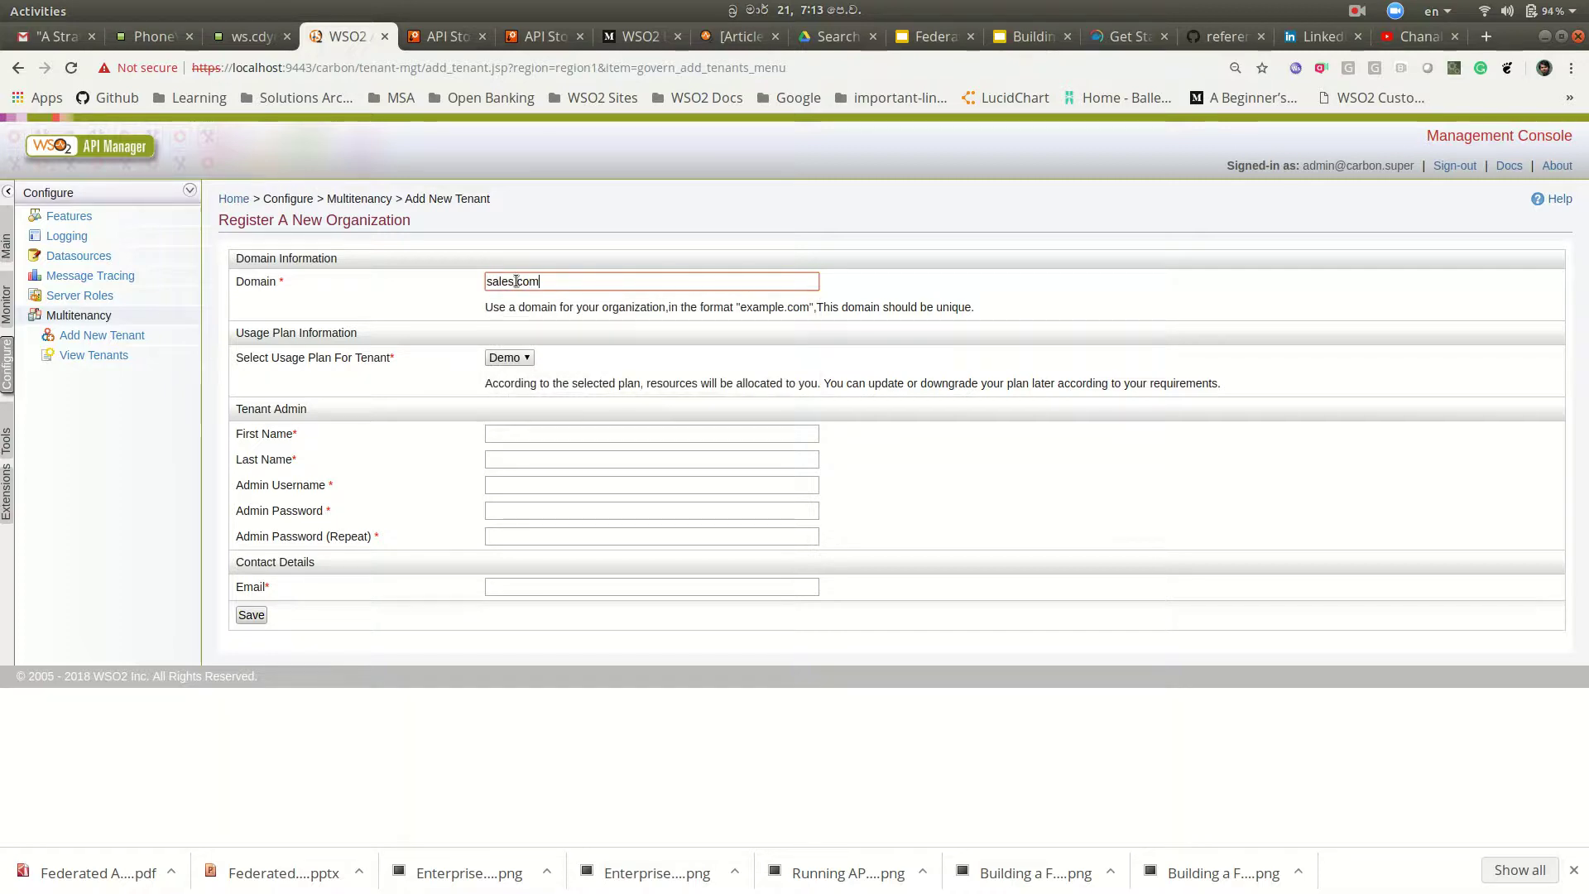
pyautogui.click(580, 442)
pyautogui.write('Sales')
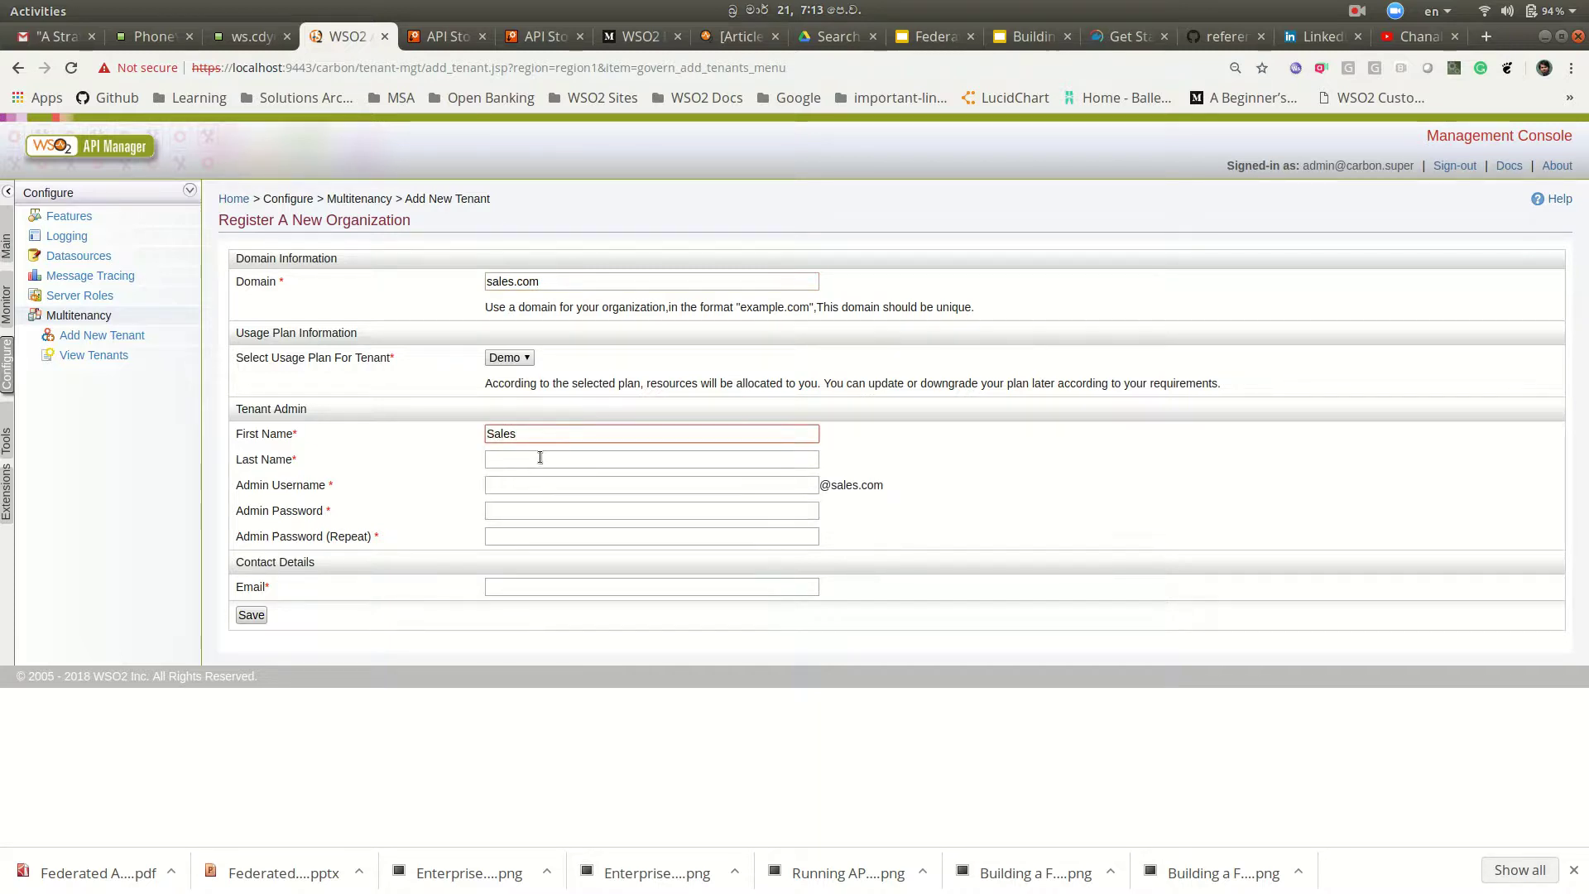
pyautogui.click(539, 457)
pyautogui.write('Admin')
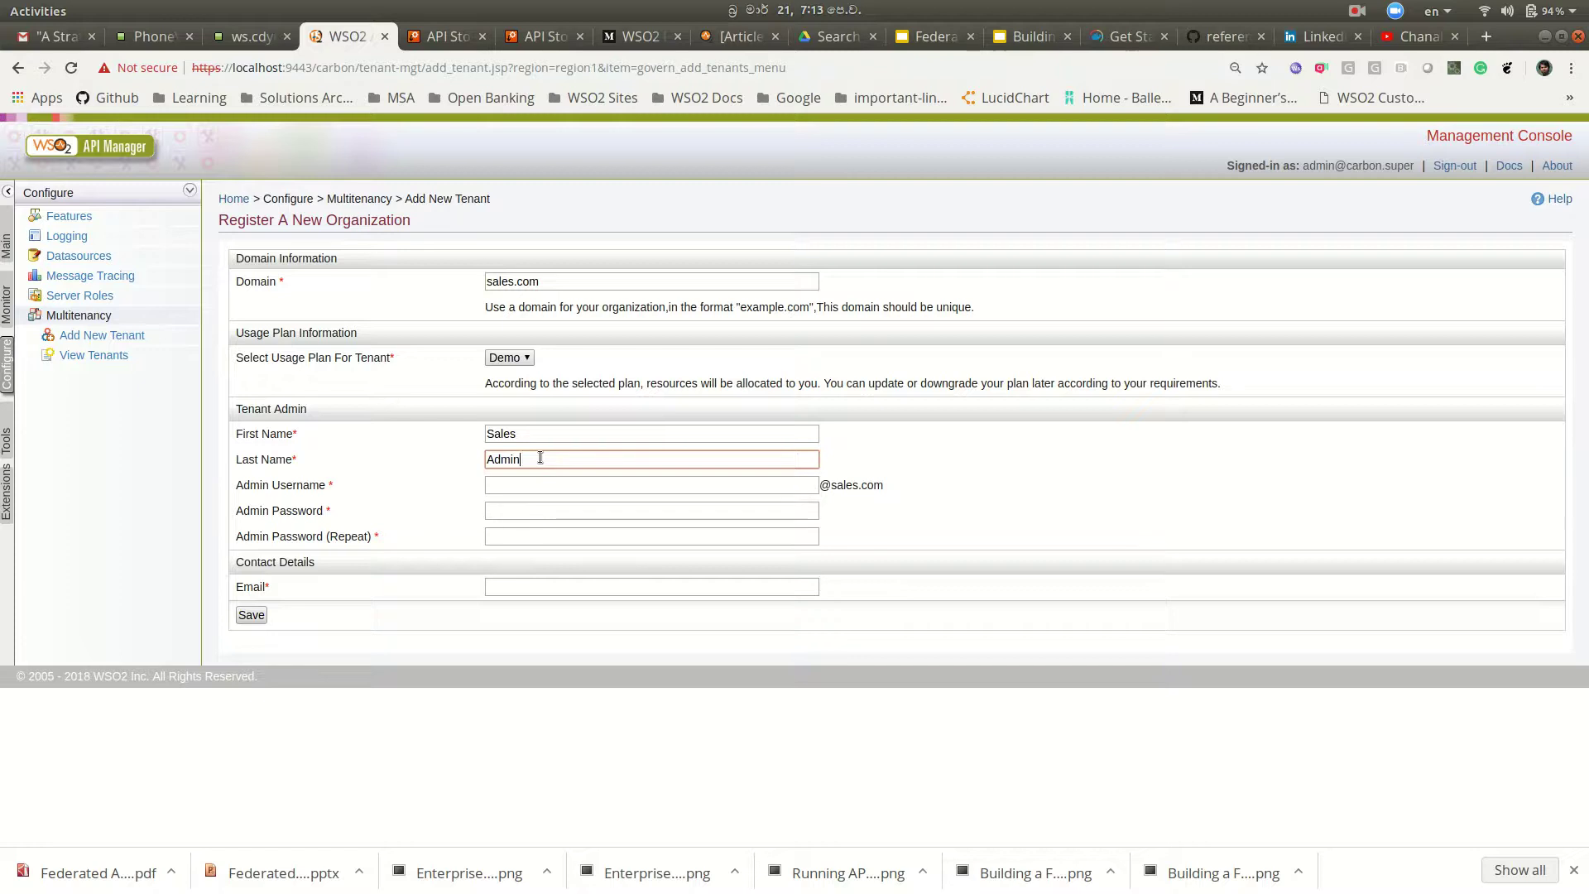
pyautogui.click(558, 491)
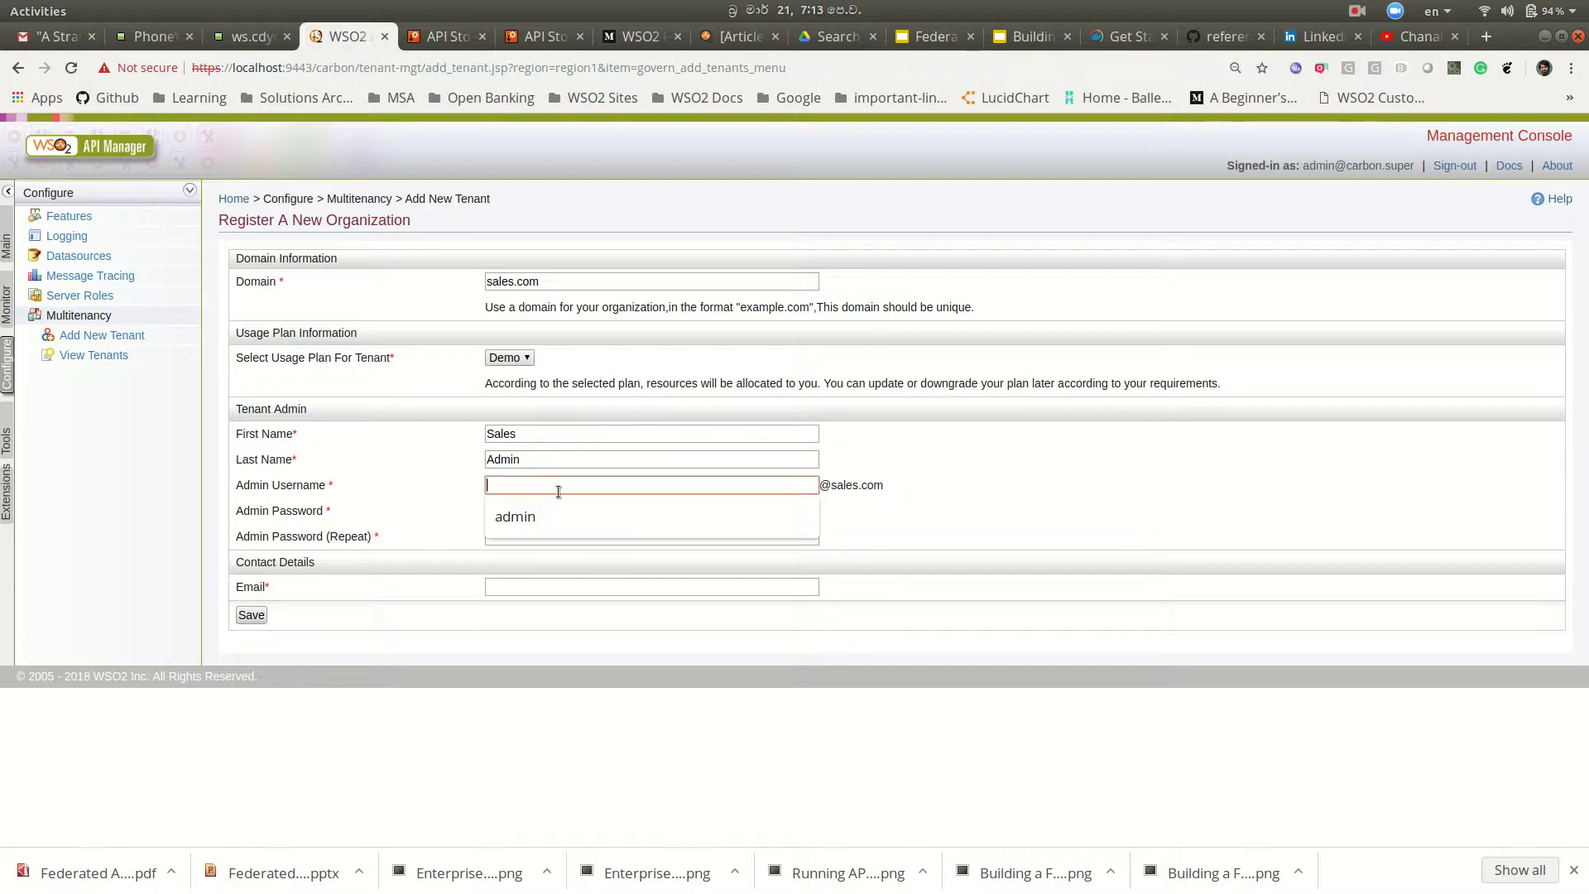
pyautogui.write('admin')
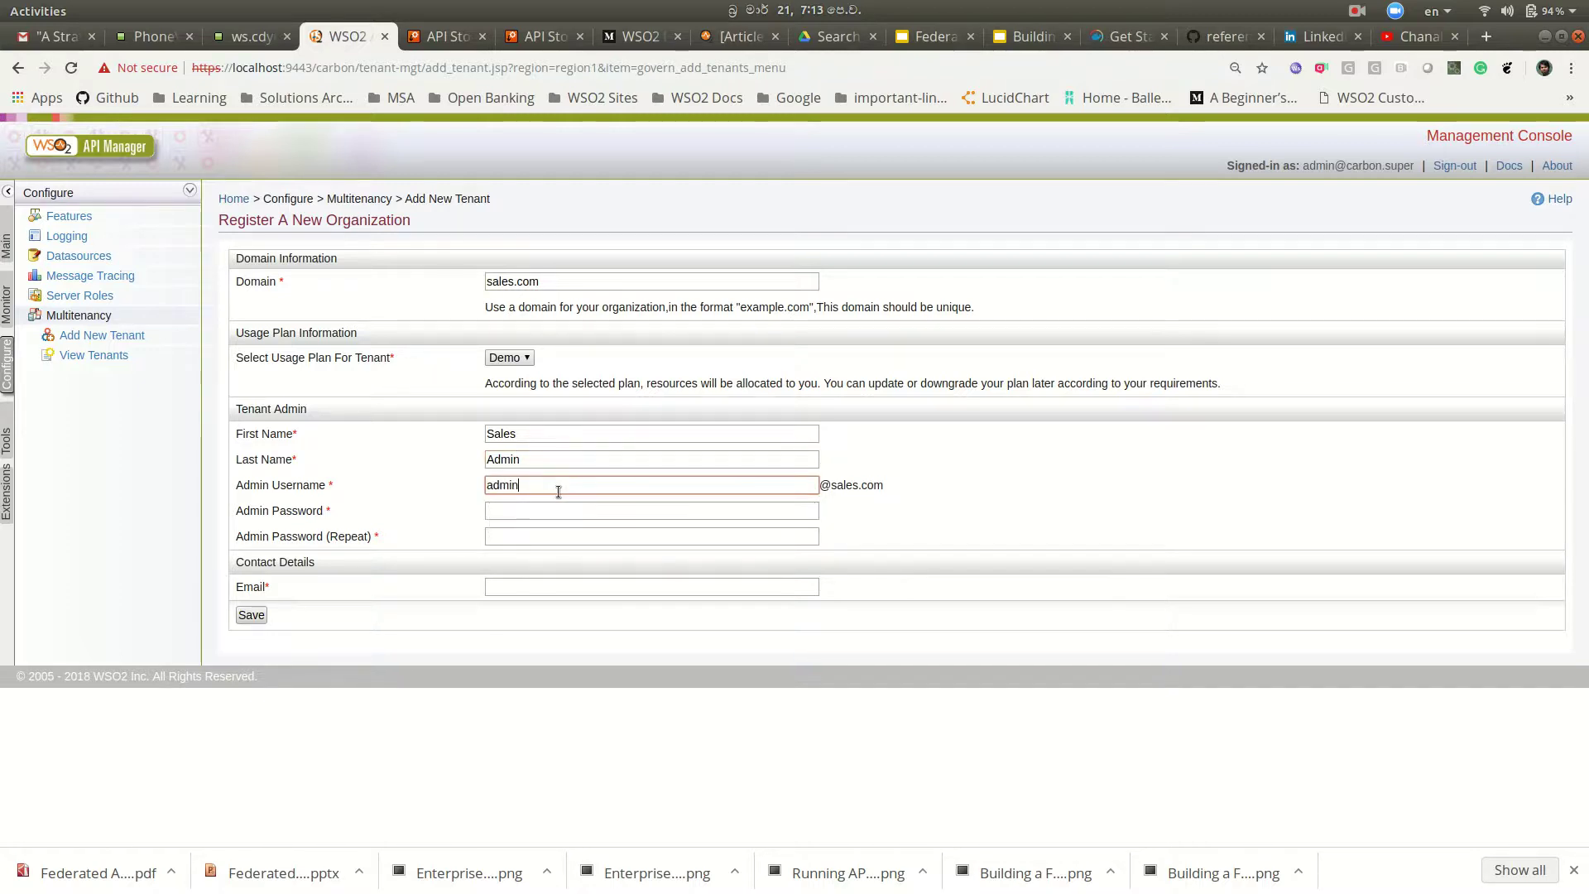
# Step: Enter and confirm the admin password, choose the contact e-mail, and save the sales.com tenant
pyautogui.click(570, 508)
pyautogui.write('••••••')
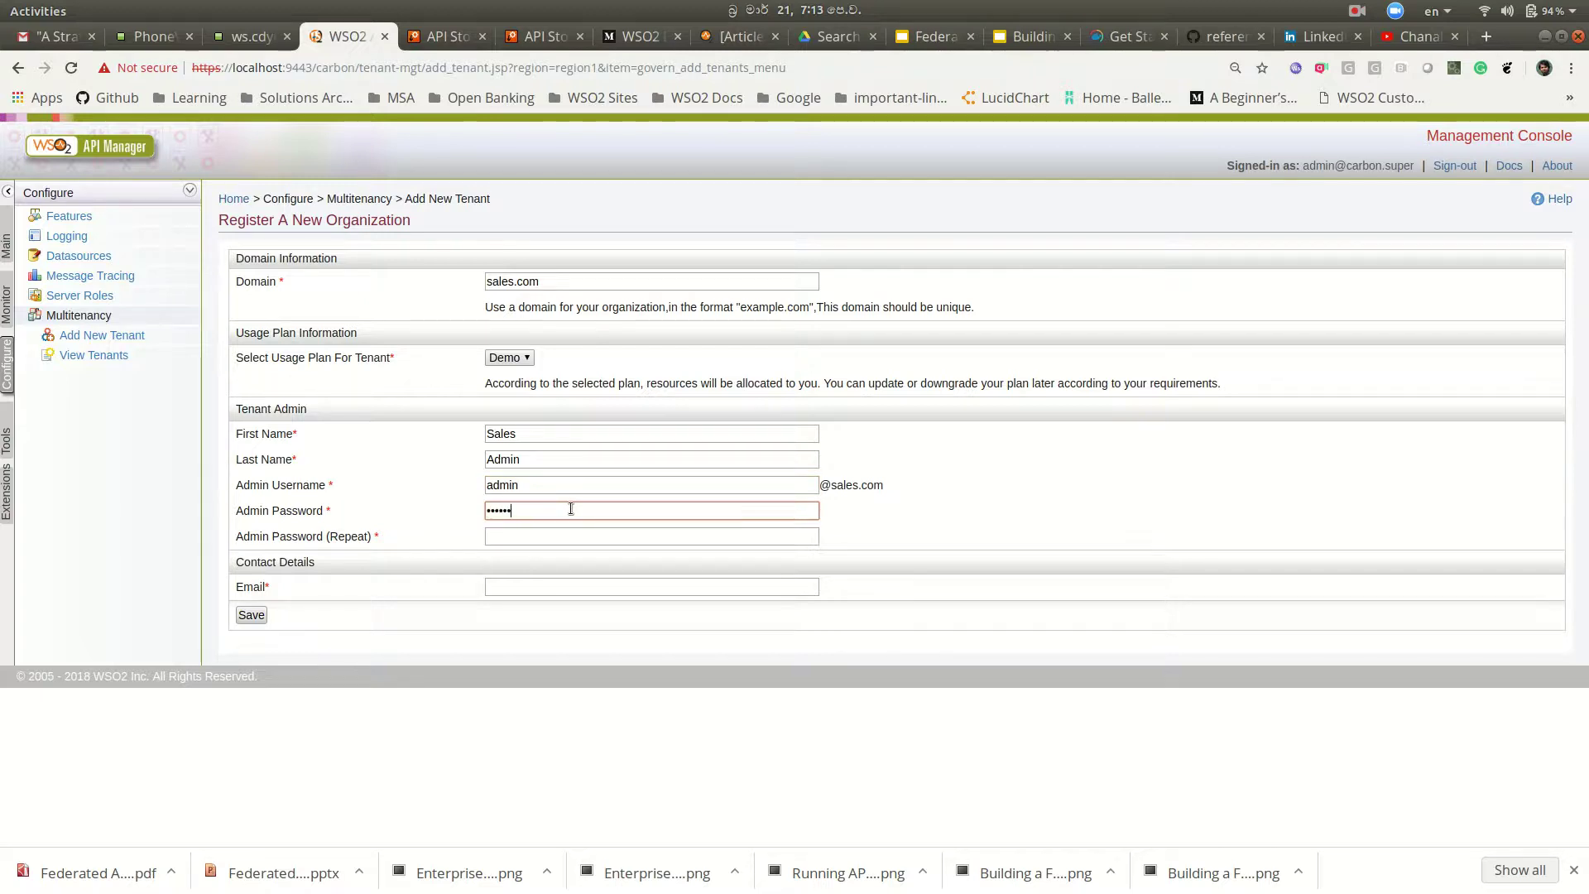
pyautogui.write('•••••')
pyautogui.click(501, 537)
pyautogui.write('•••••••••••')
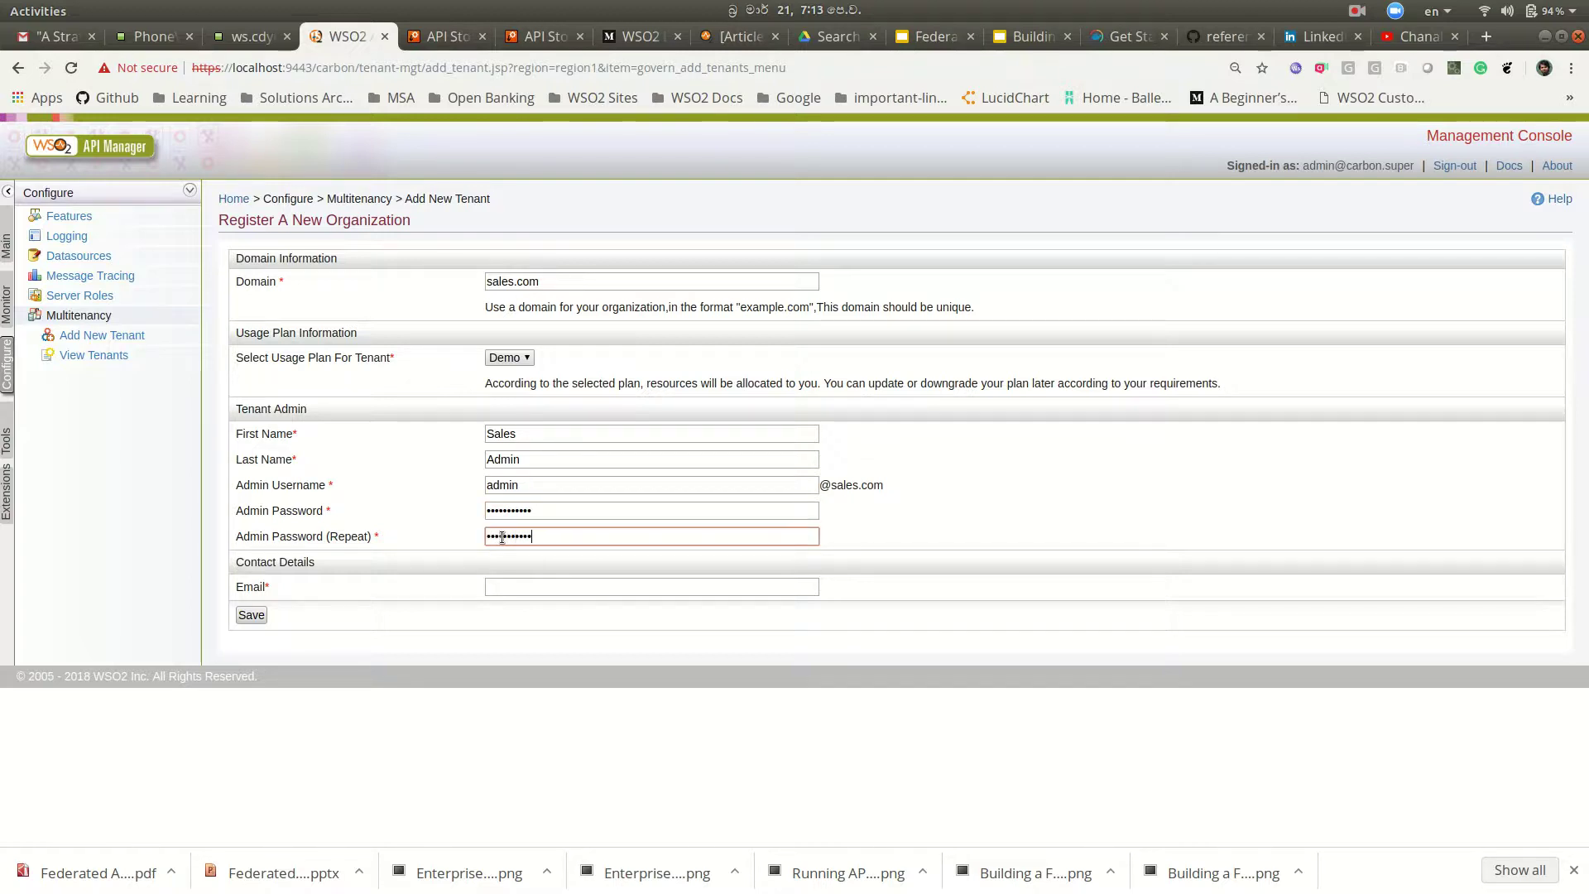
pyautogui.click(565, 585)
pyautogui.click(591, 617)
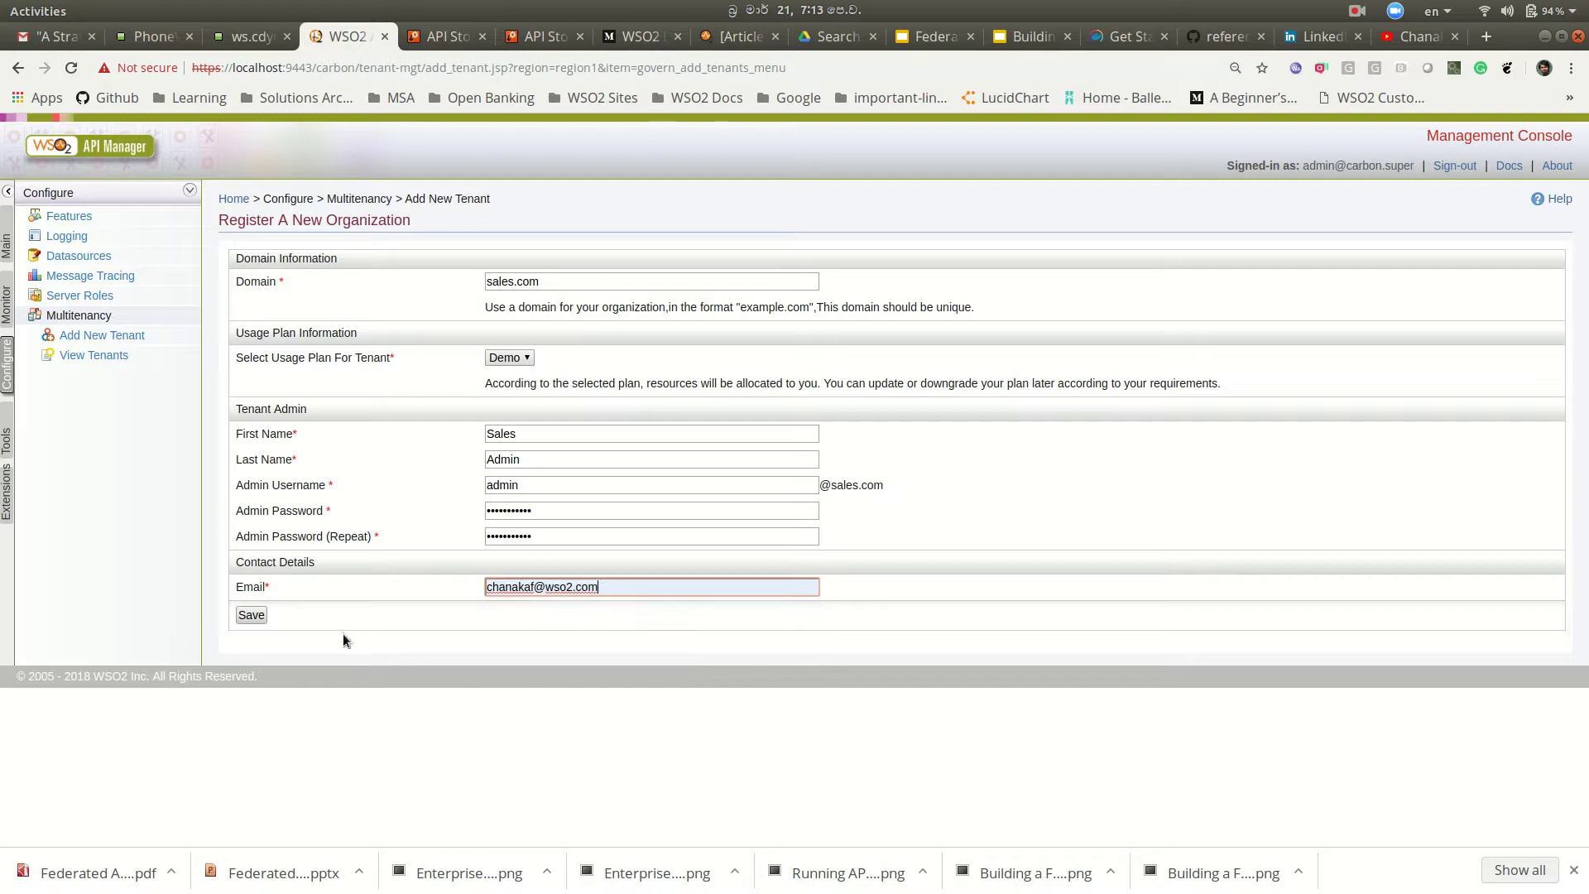
pyautogui.click(242, 617)
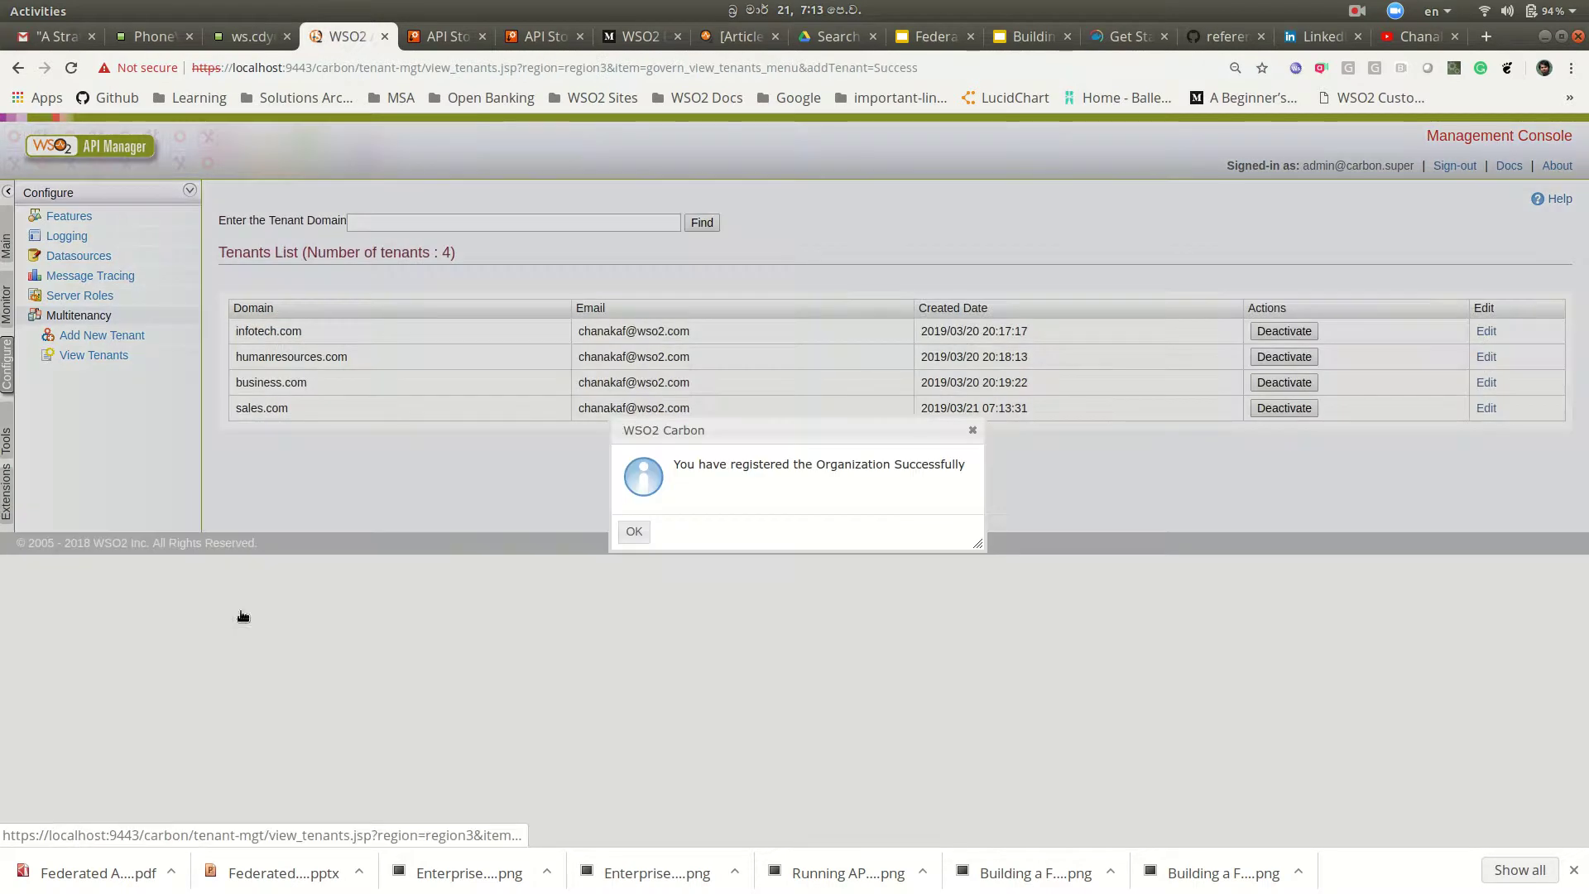
# Step: Dismiss the tenant registration message and return to the DemoAPI v1 Store page
pyautogui.click(634, 532)
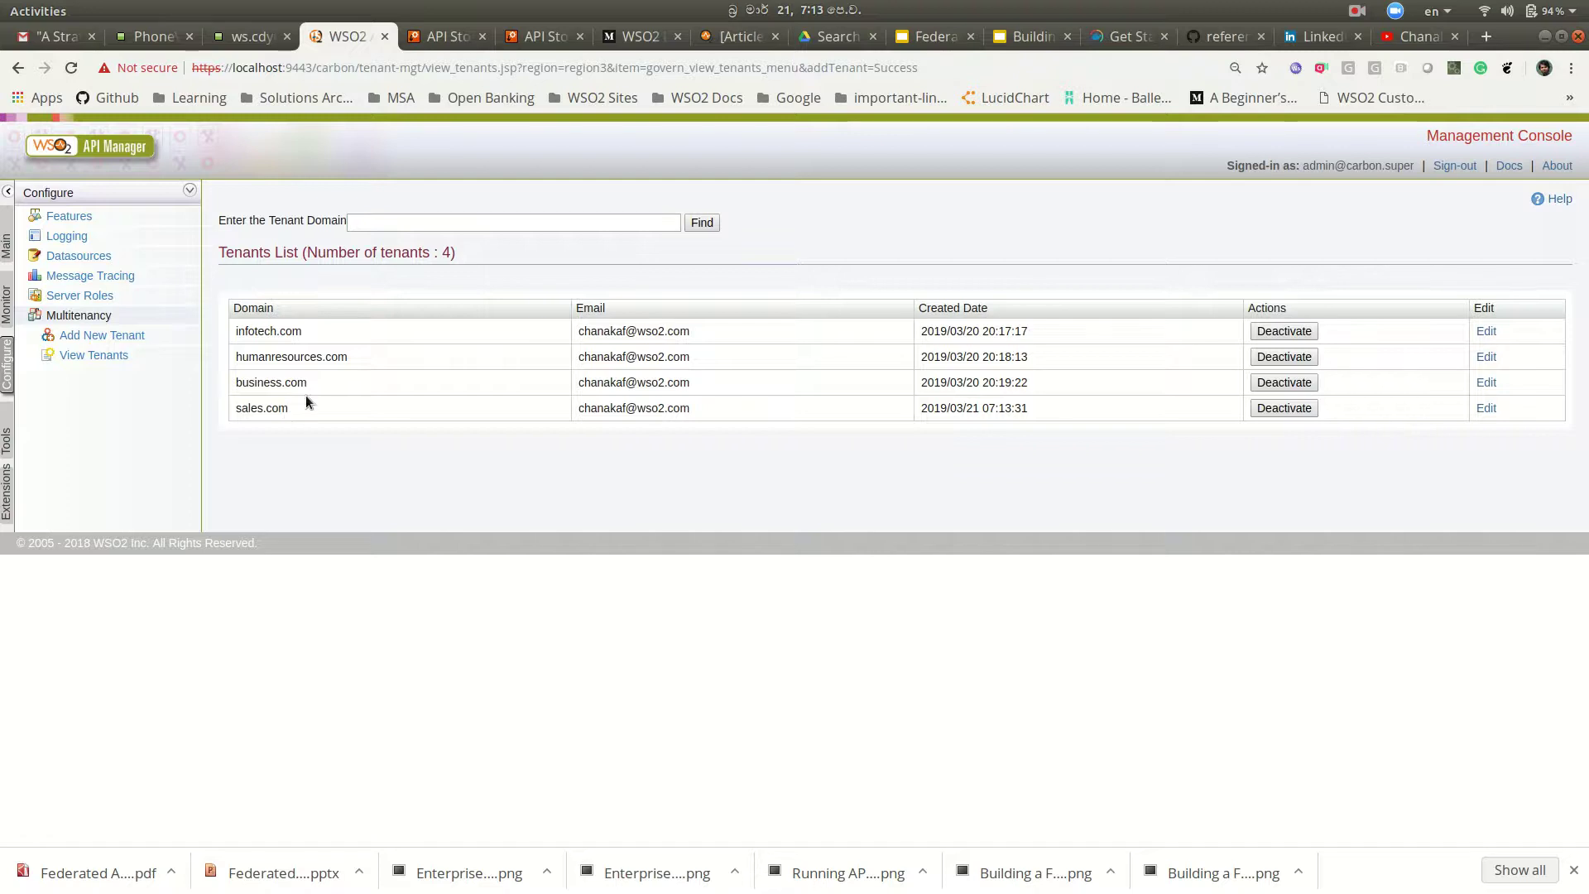
pyautogui.click(439, 39)
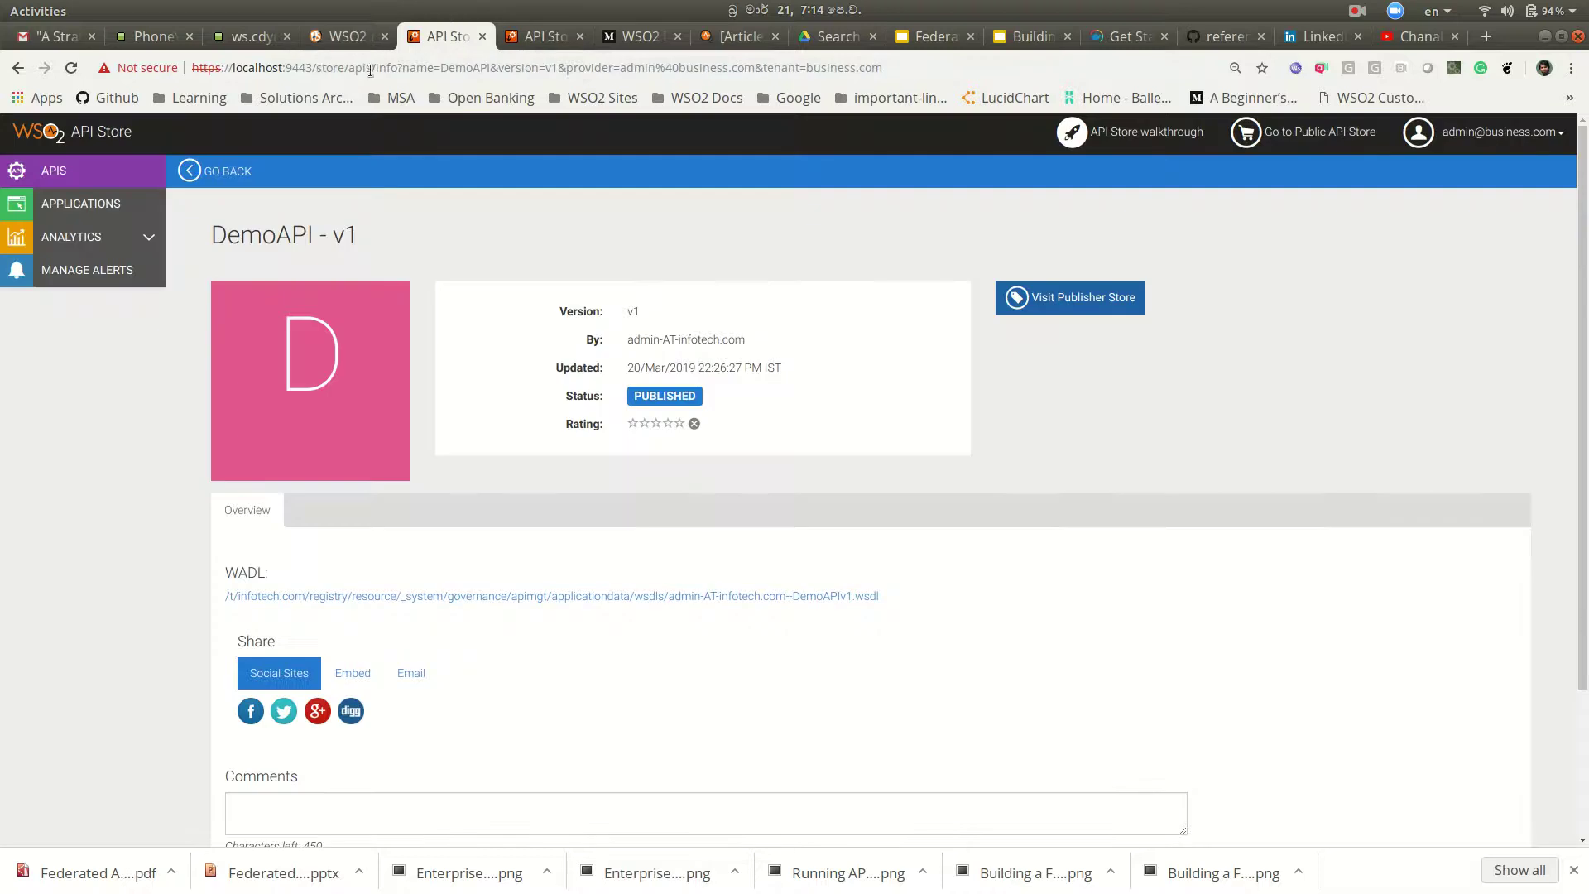
# Step: Change the browser address to the /publisher path to reach the API Publisher login
pyautogui.moveTo(316, 69); pyautogui.dragTo(1144, 66)
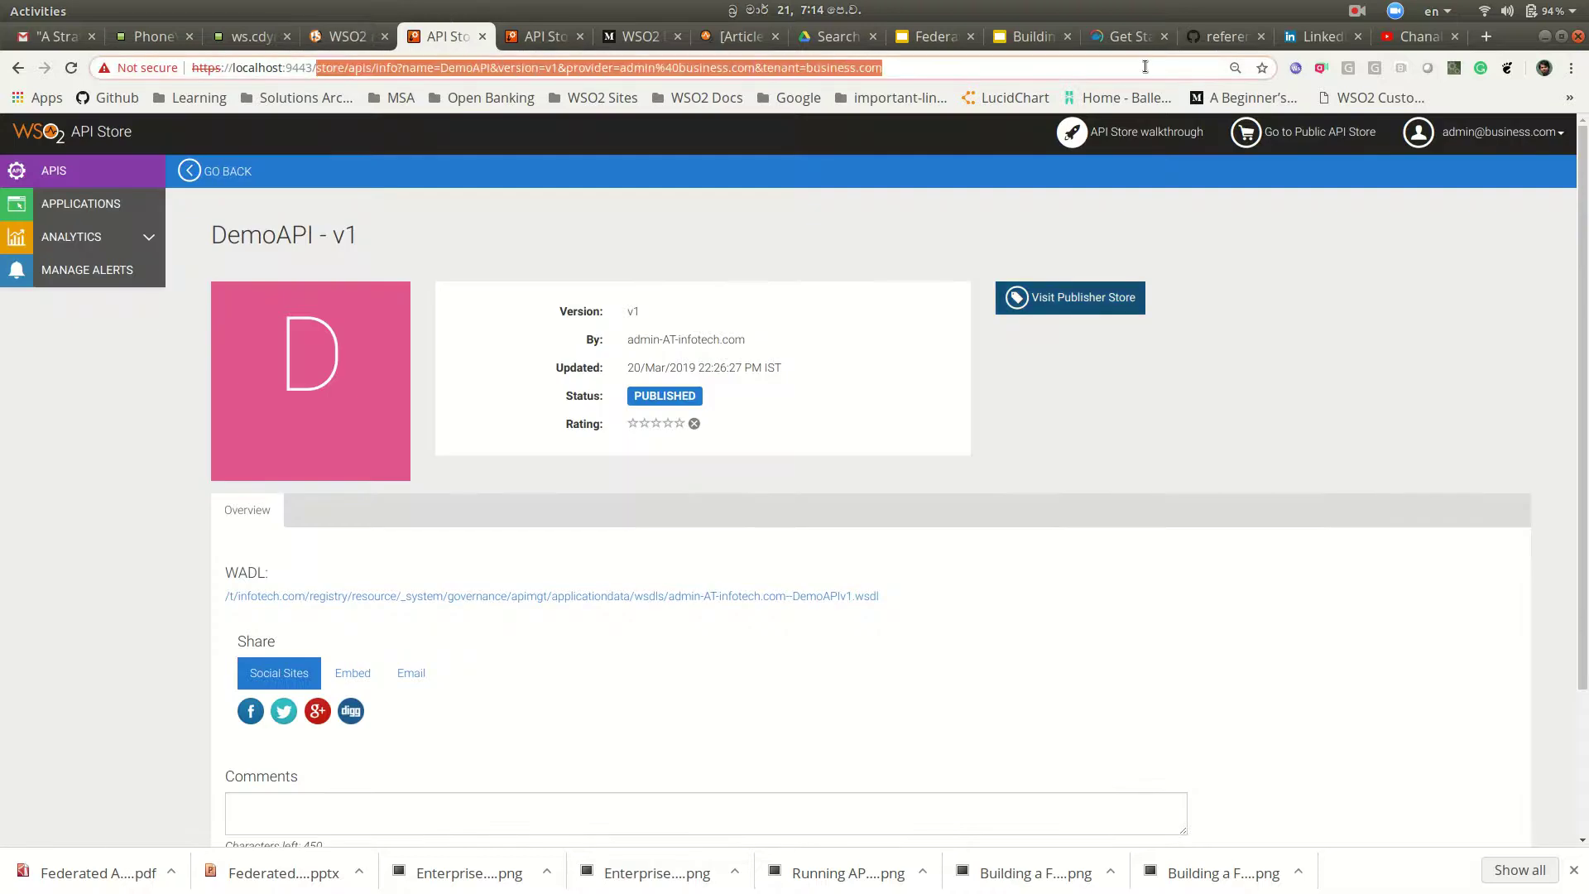
pyautogui.write('publisher')
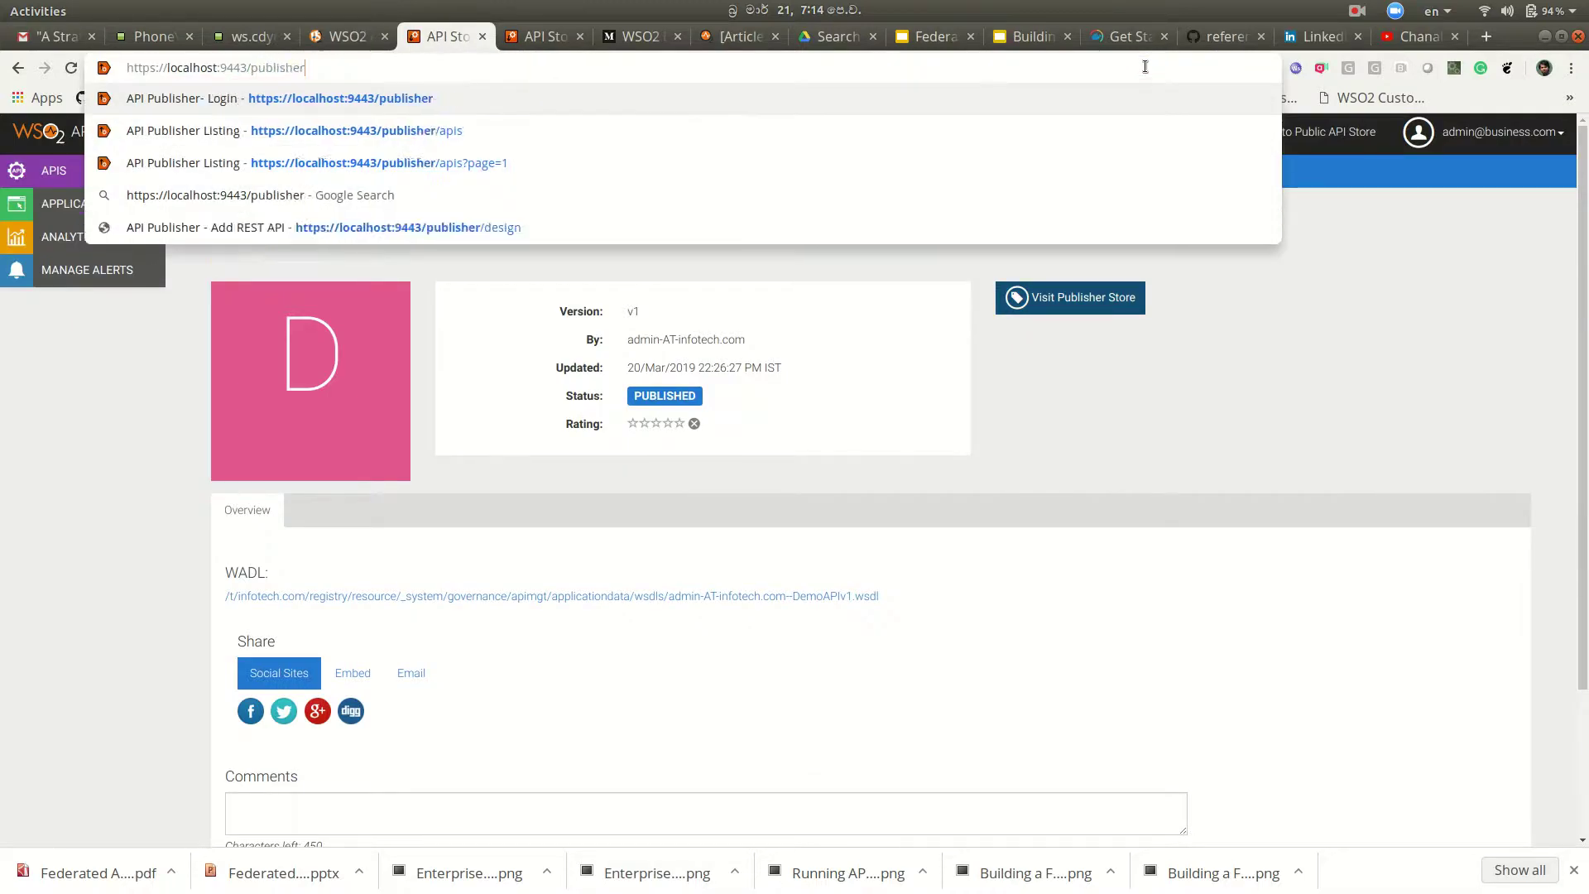
pyautogui.press('Return')
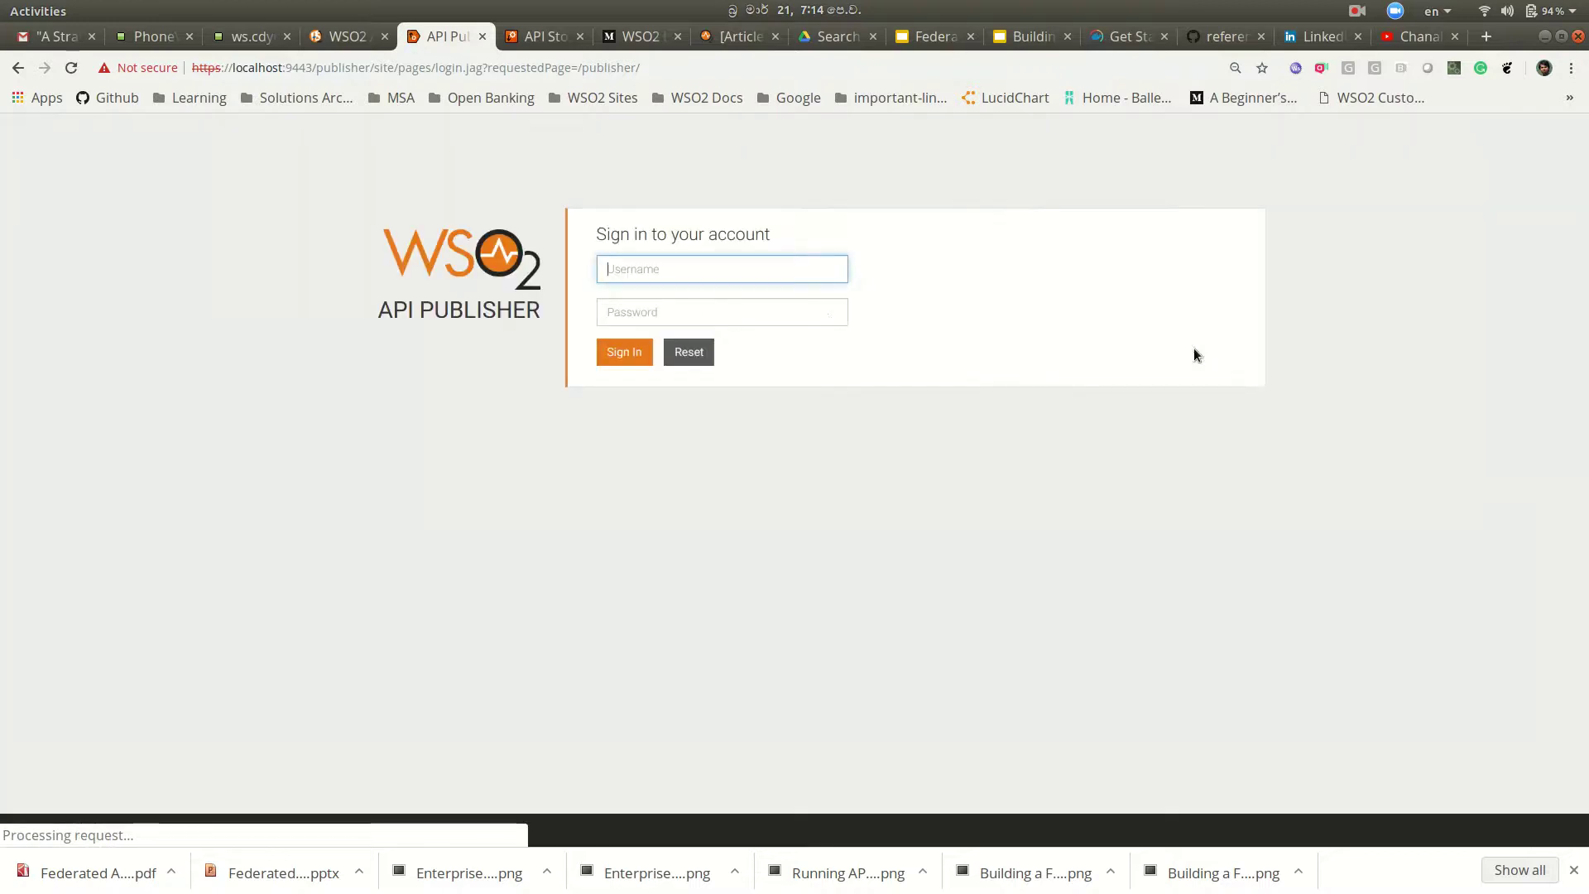
# Step: Sign in to the Publisher with the sales.com tenant admin's username and password
pyautogui.click(666, 273)
pyautogui.write('sales')
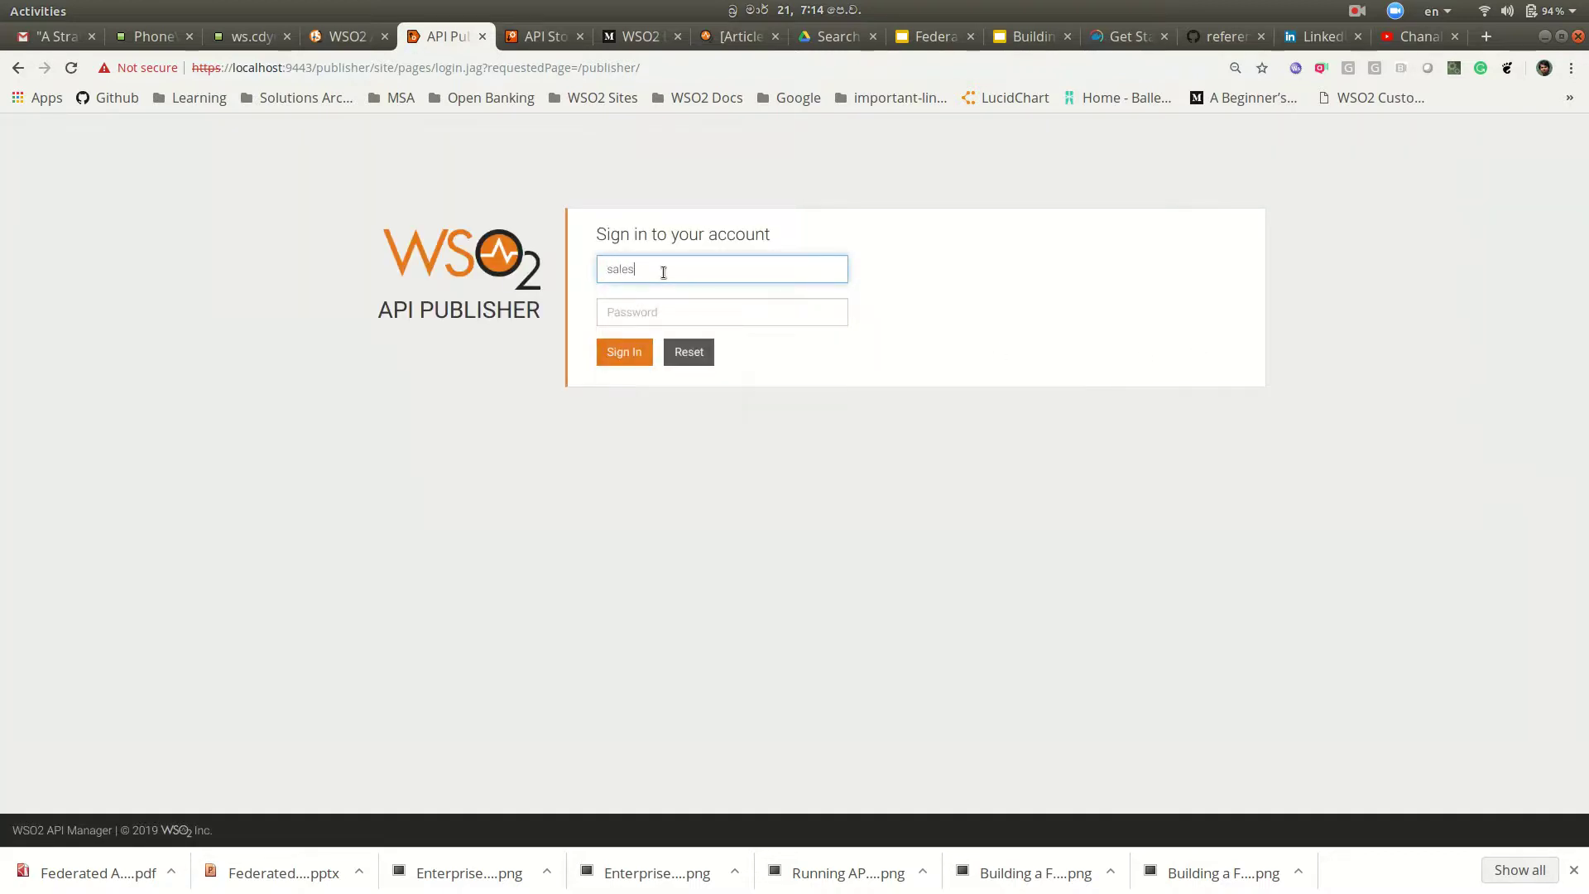
pyautogui.press('BackSpace')
pyautogui.press('BackSpace')
pyautogui.press('BackSpace')
pyautogui.press('BackSpace')
pyautogui.press('BackSpace')
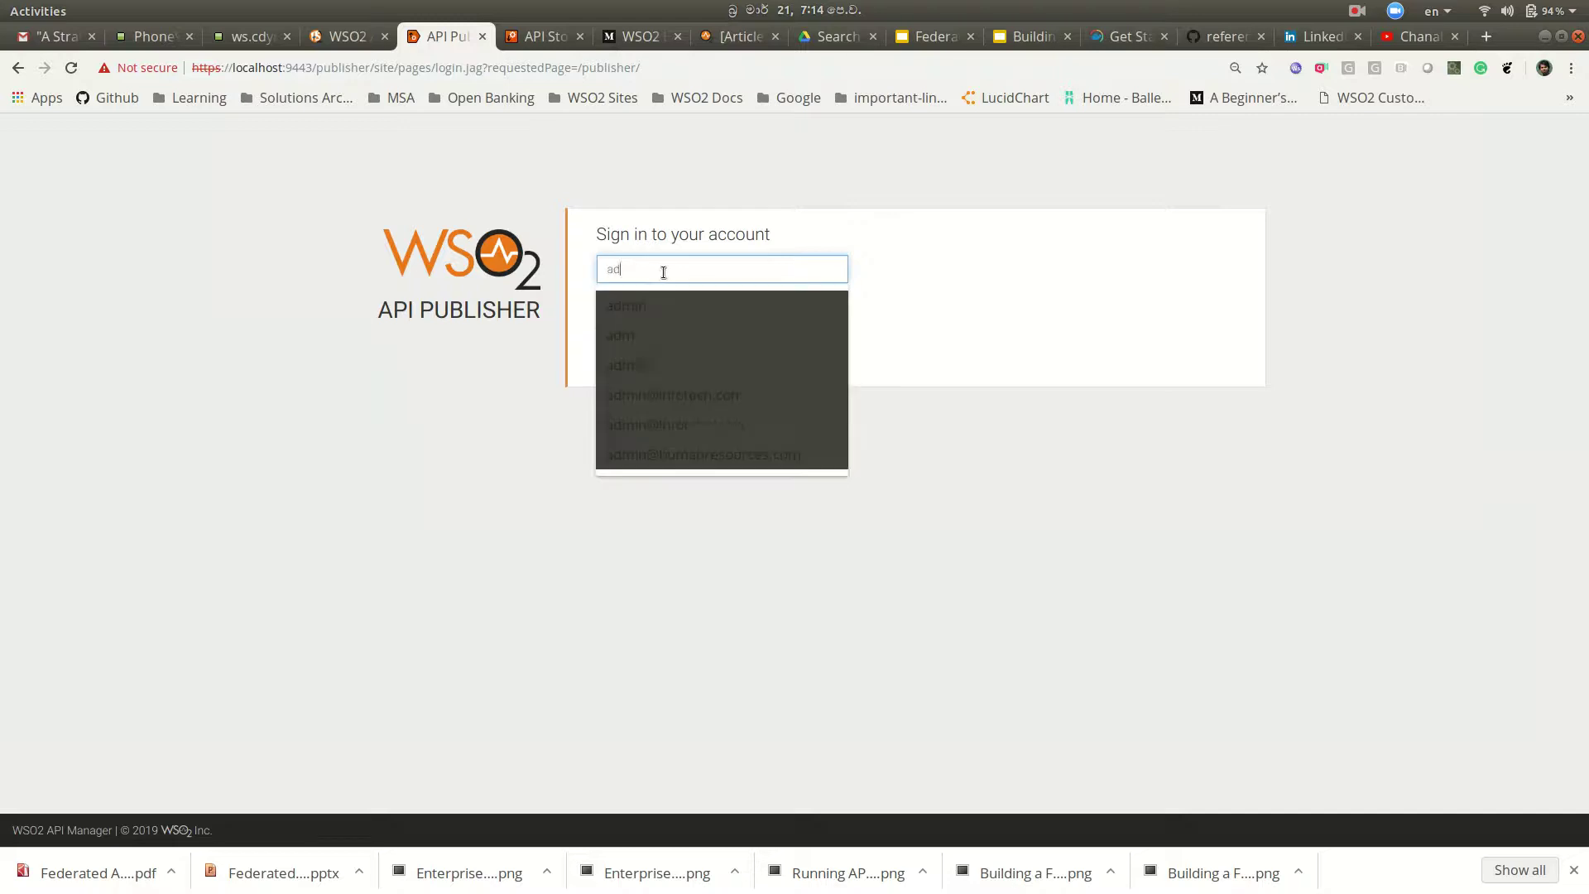
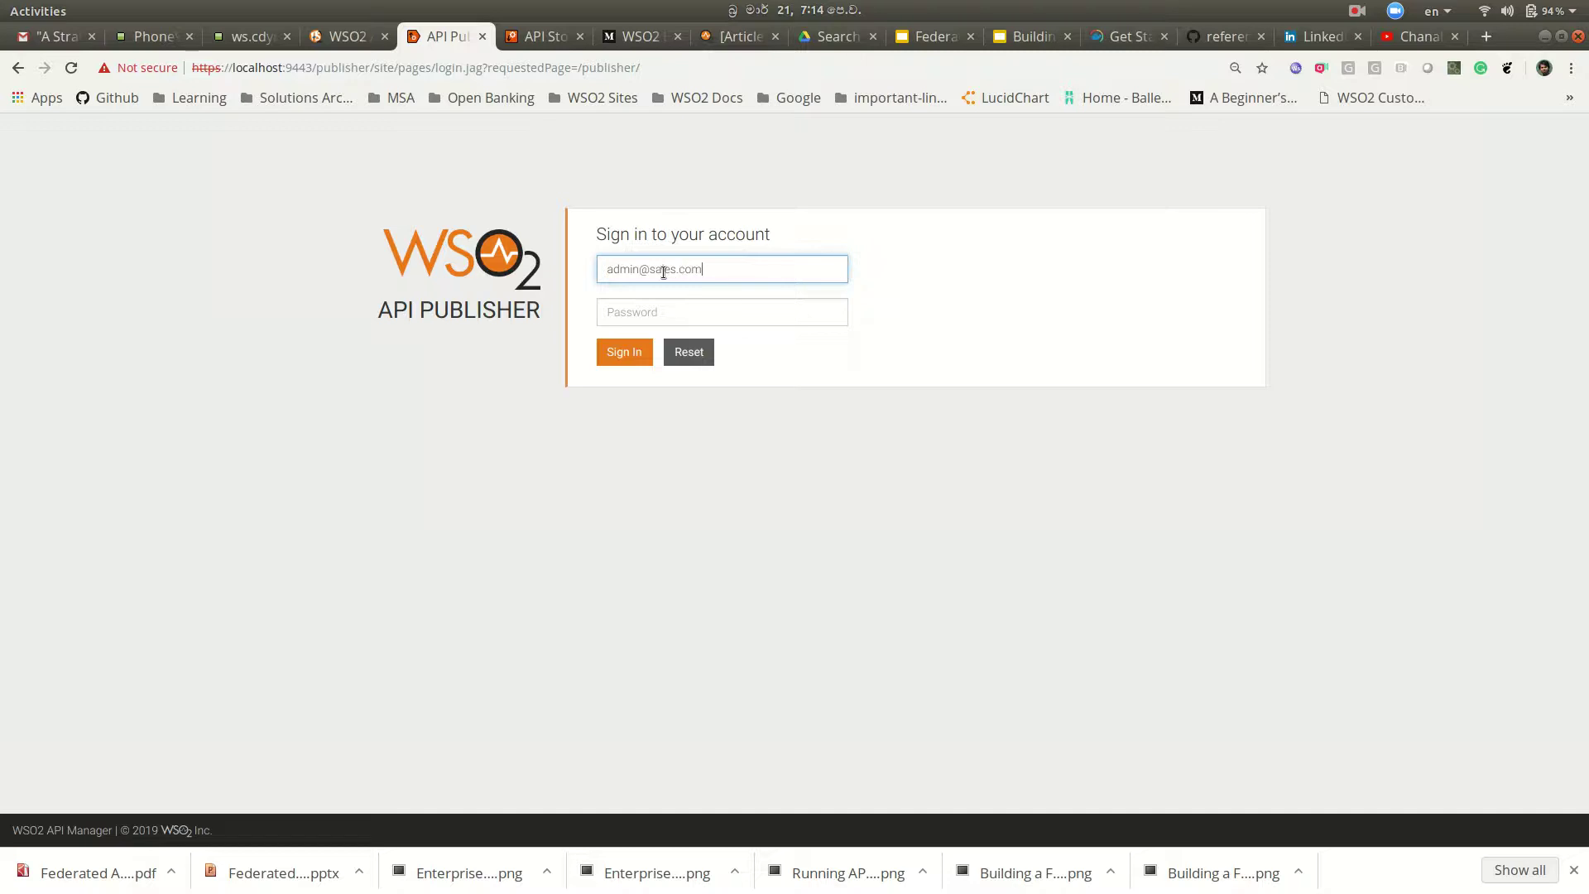
pyautogui.click(671, 315)
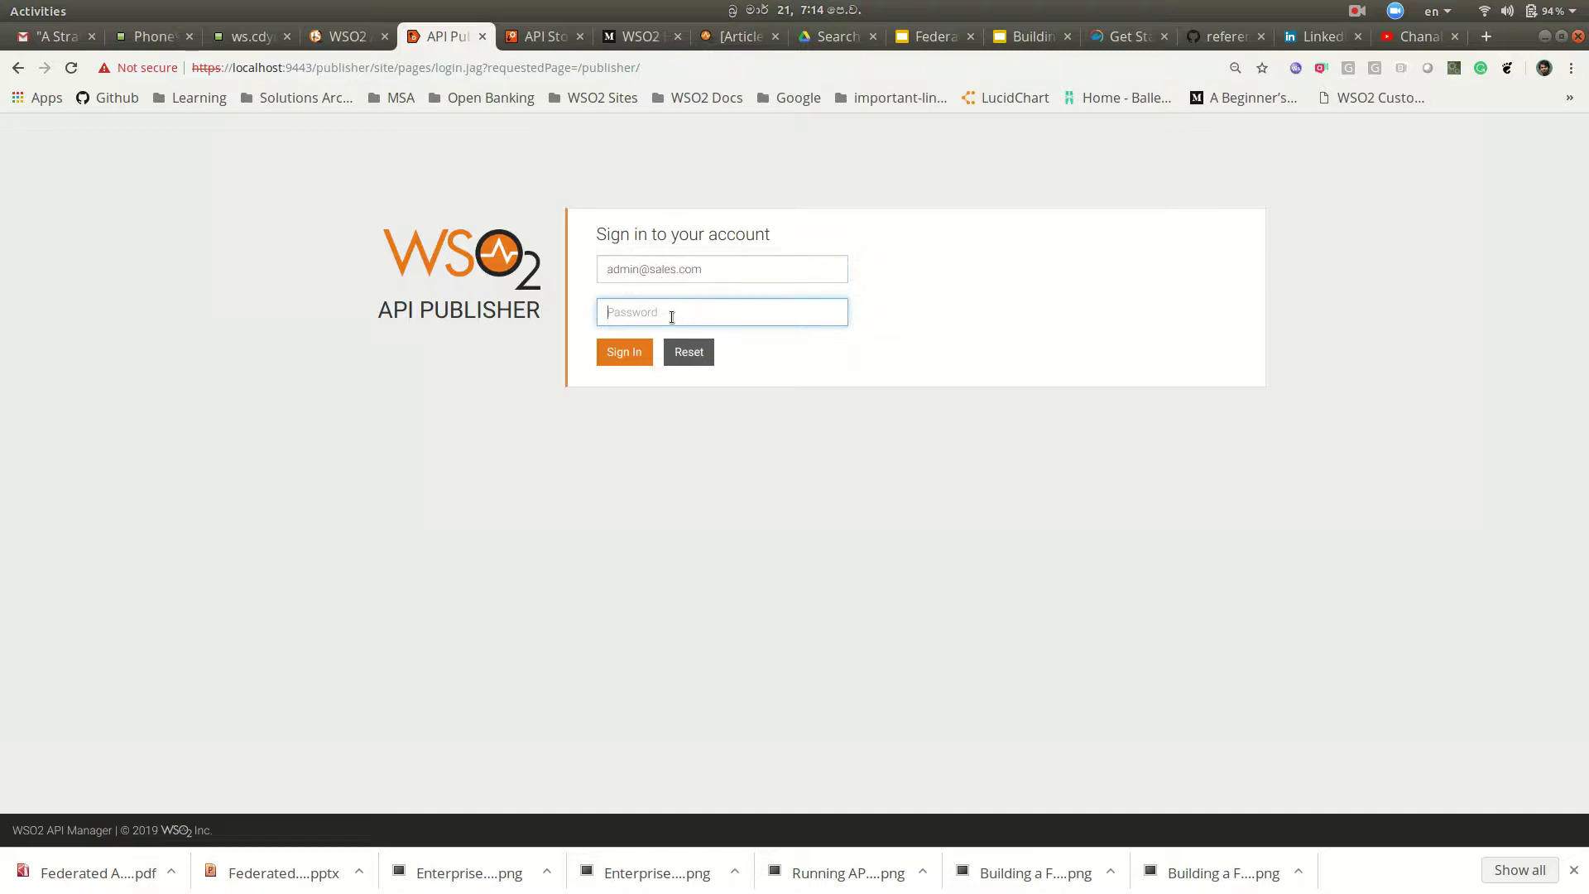
pyautogui.write('admin')
pyautogui.click(612, 360)
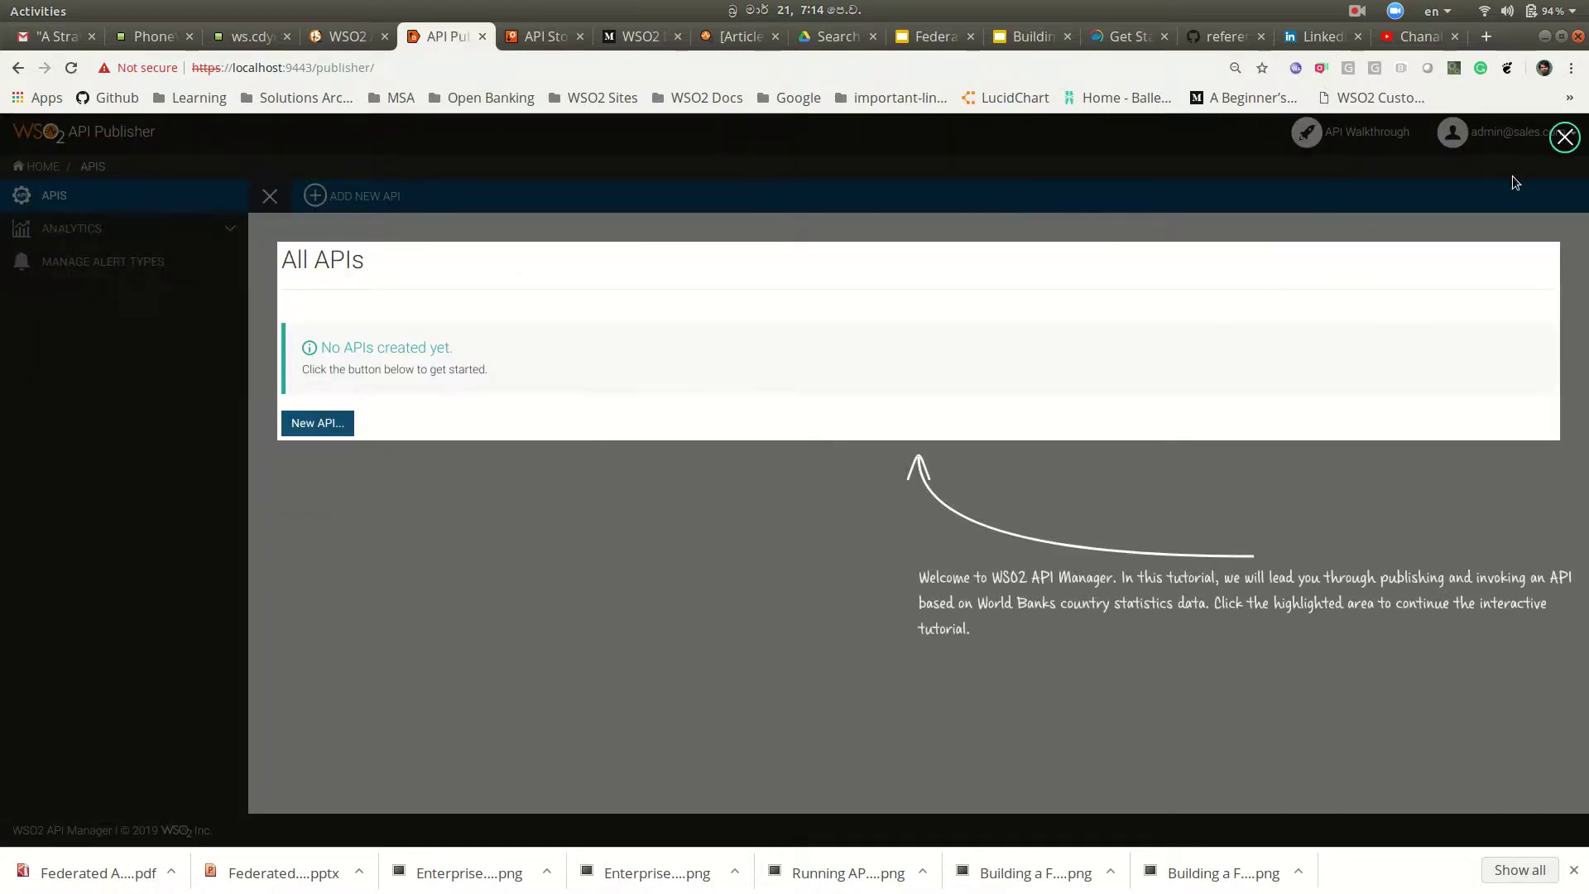
# Step: Deploy the sample PizzaShackAPI 1.0.0 in the sales.com Publisher and go to the store list
pyautogui.click(1557, 137)
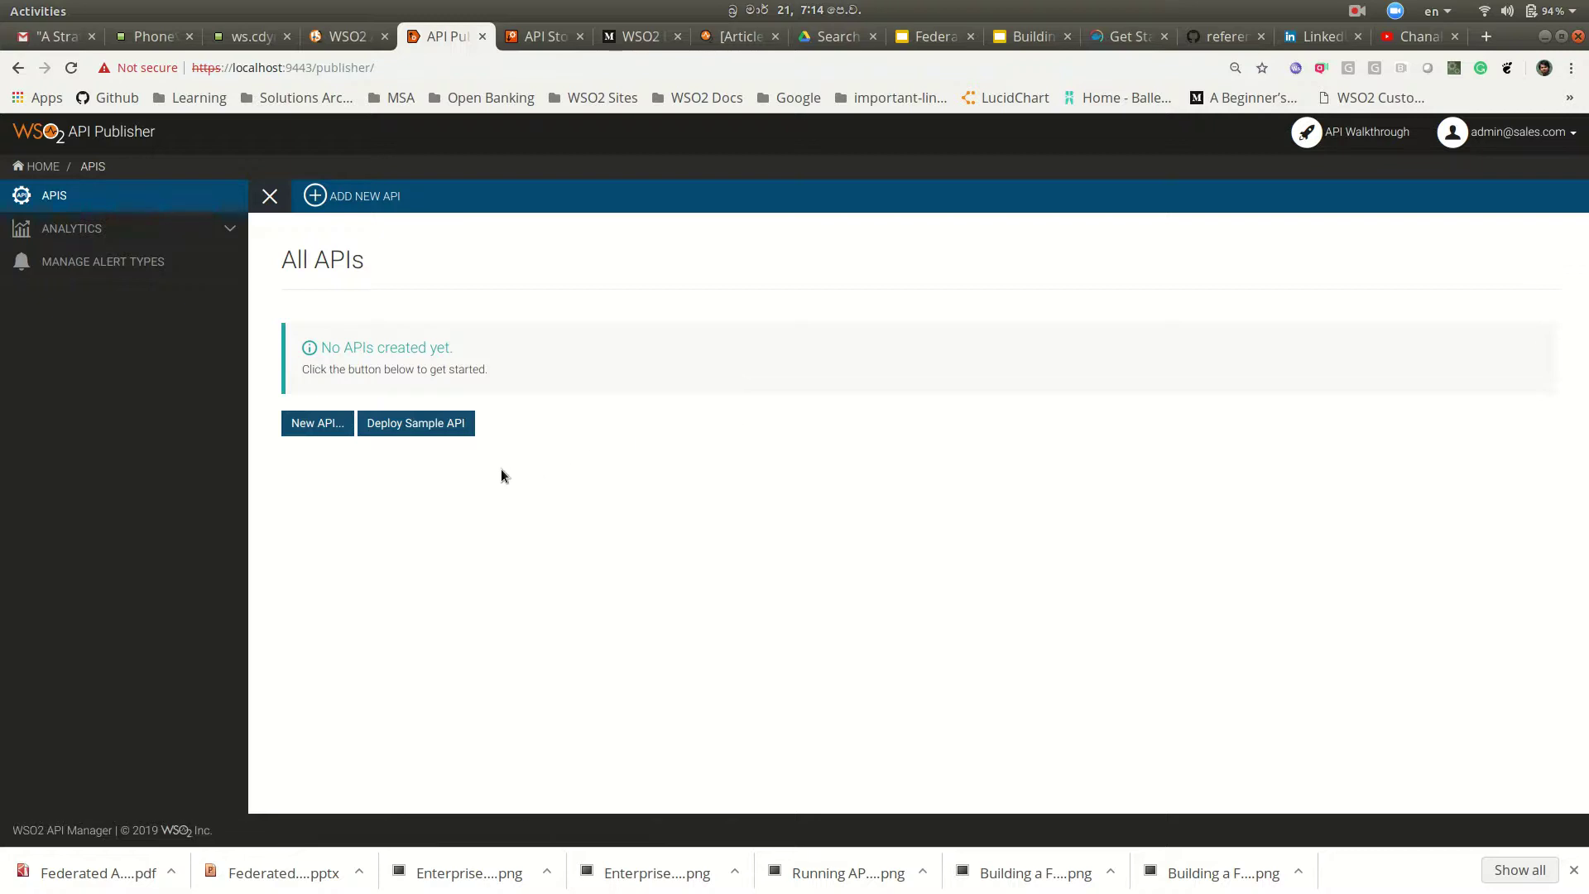
pyautogui.click(426, 426)
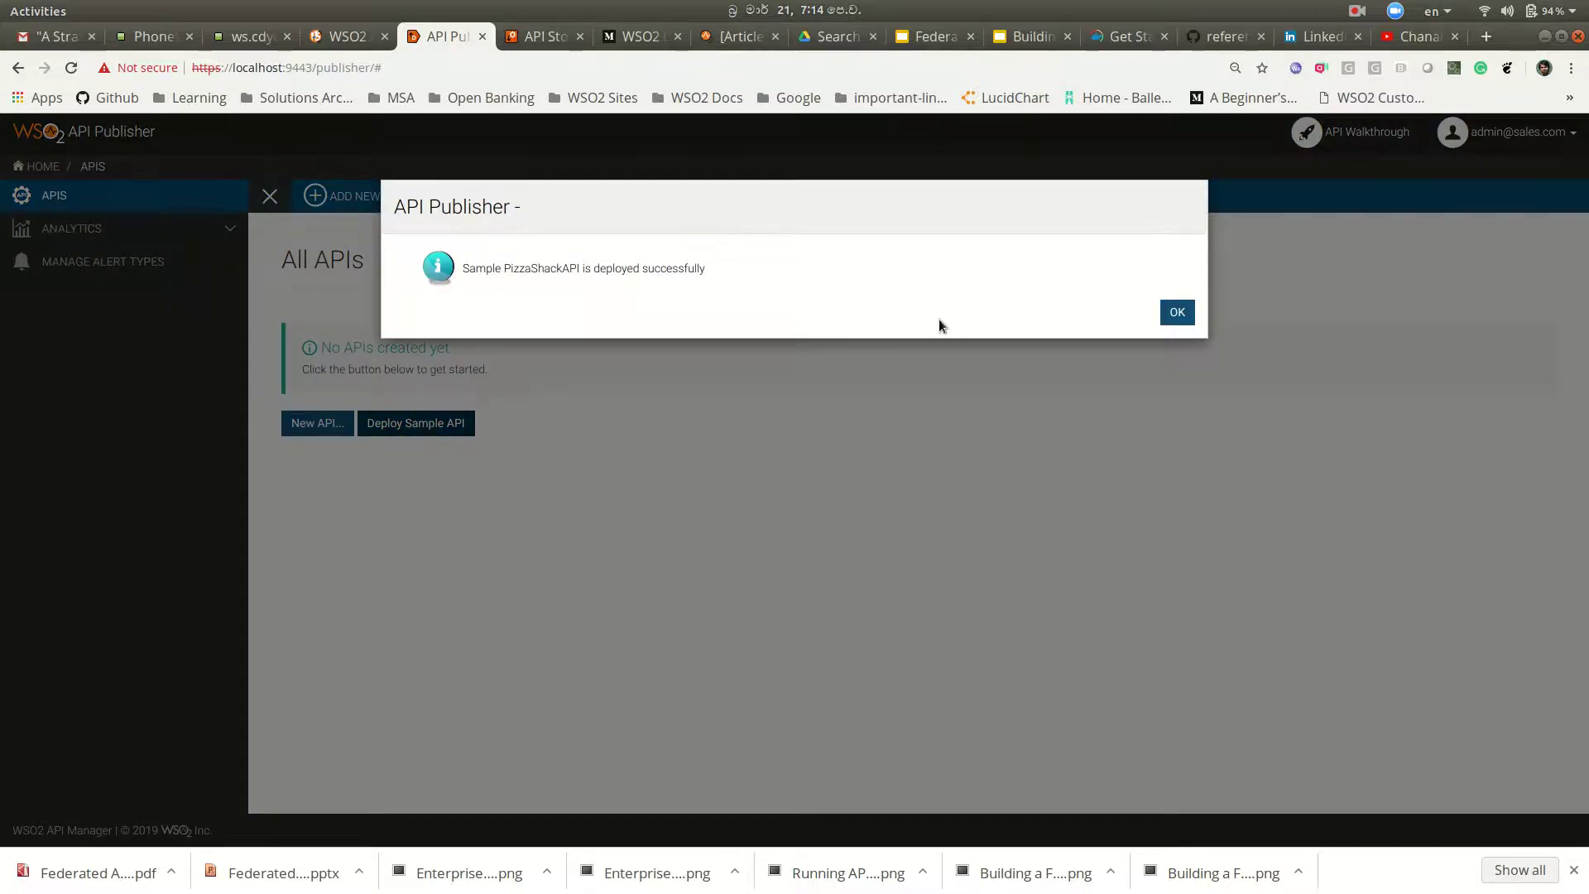
pyautogui.click(1175, 315)
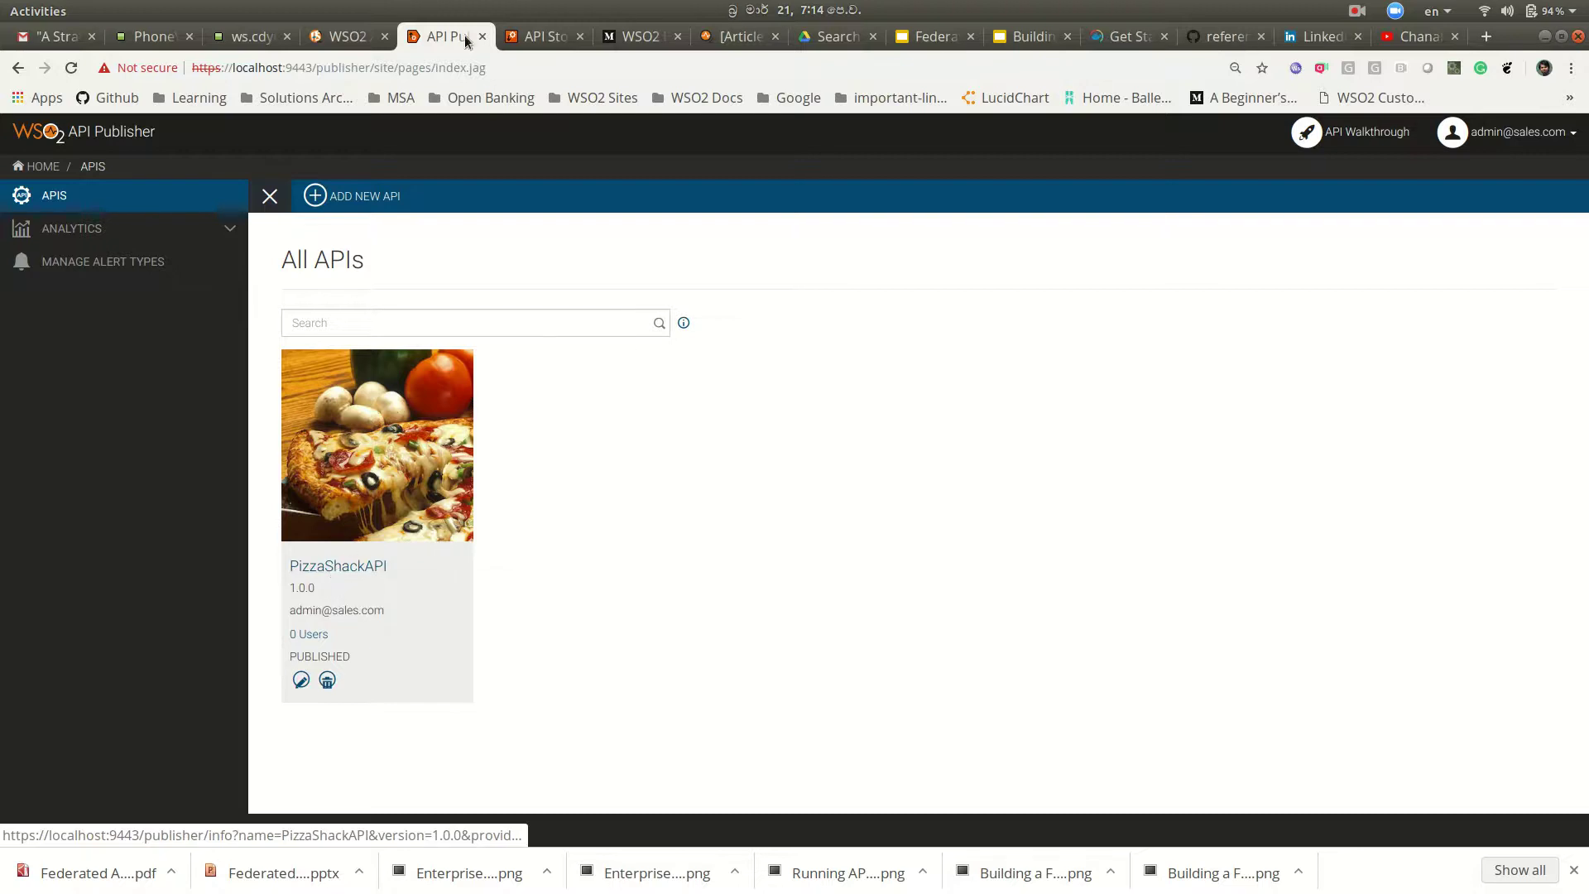
pyautogui.click(538, 38)
# Step: Reload the store list and visit the sales.com API Store listing PizzaShackAPI 1.0.0
pyautogui.click(396, 70)
pyautogui.click(396, 70)
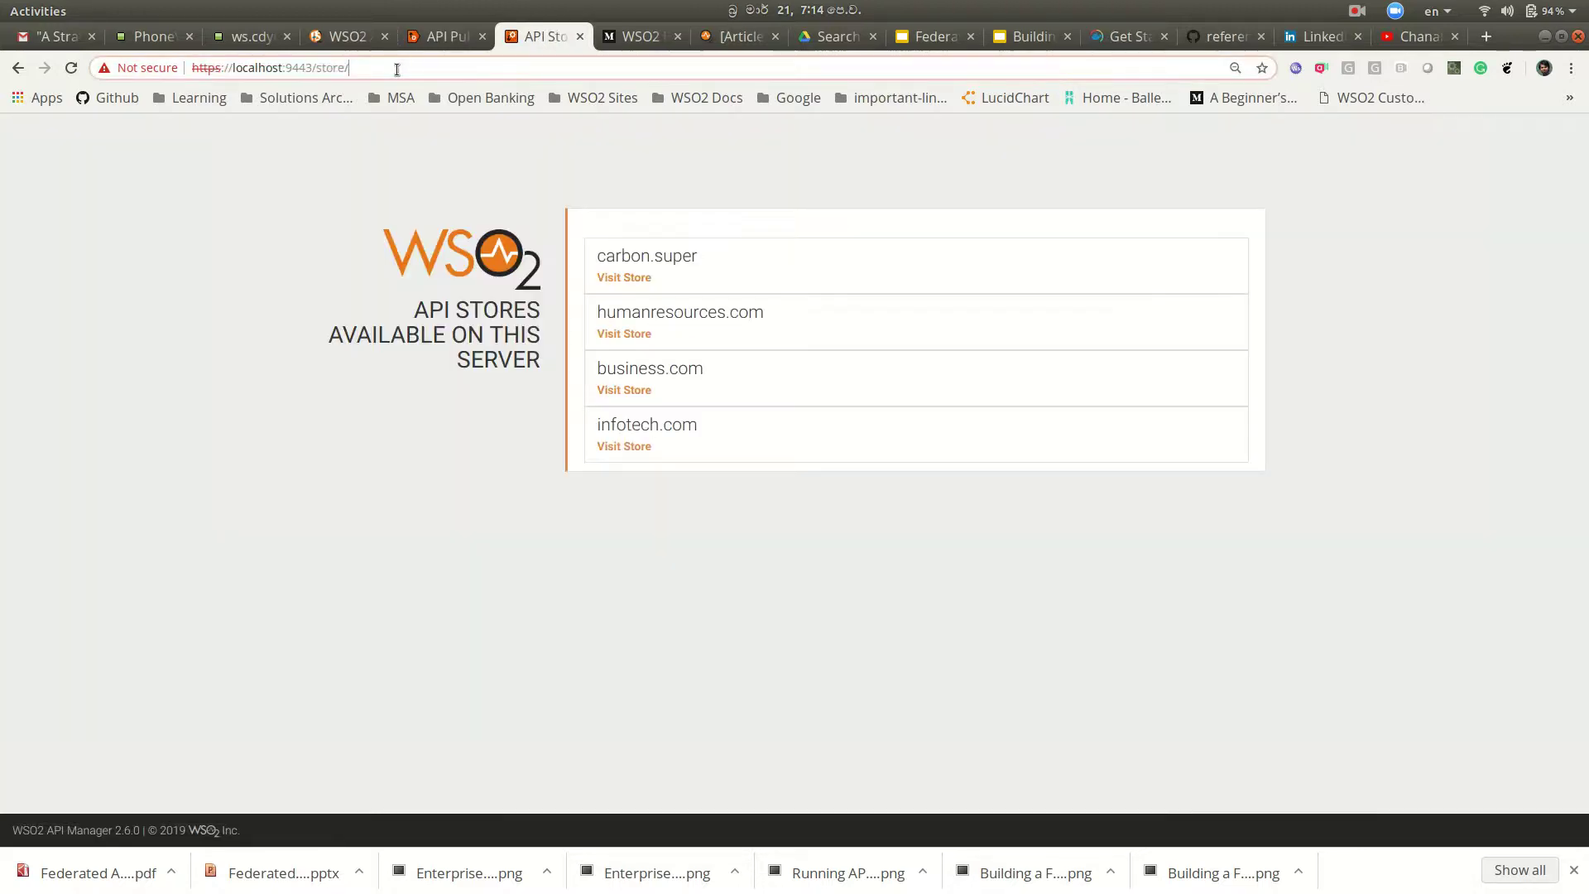
pyautogui.press('Return')
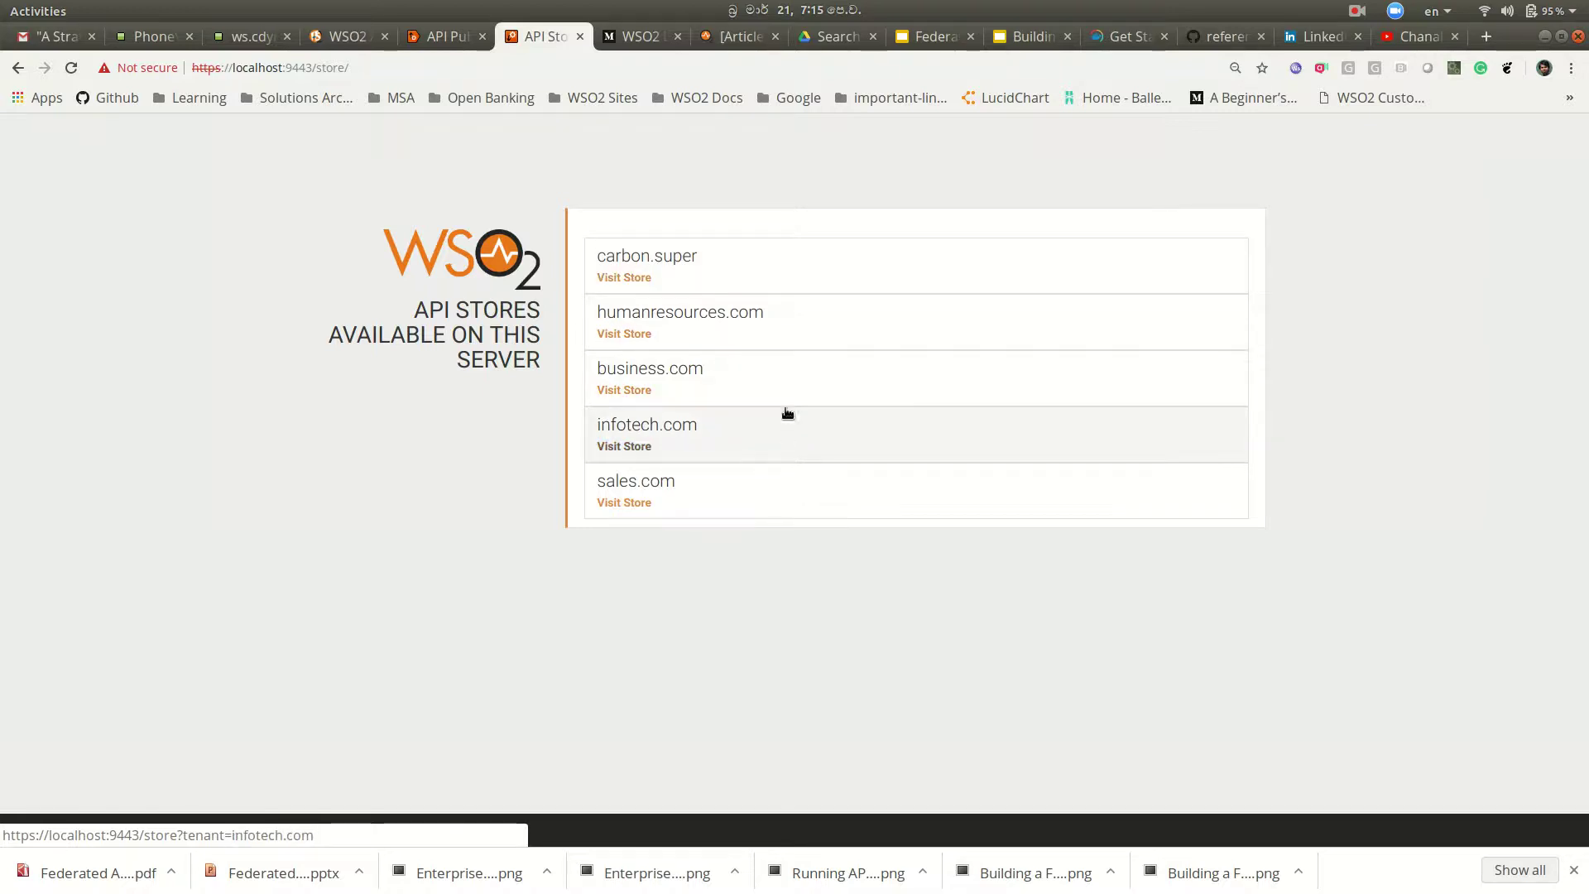
pyautogui.click(708, 495)
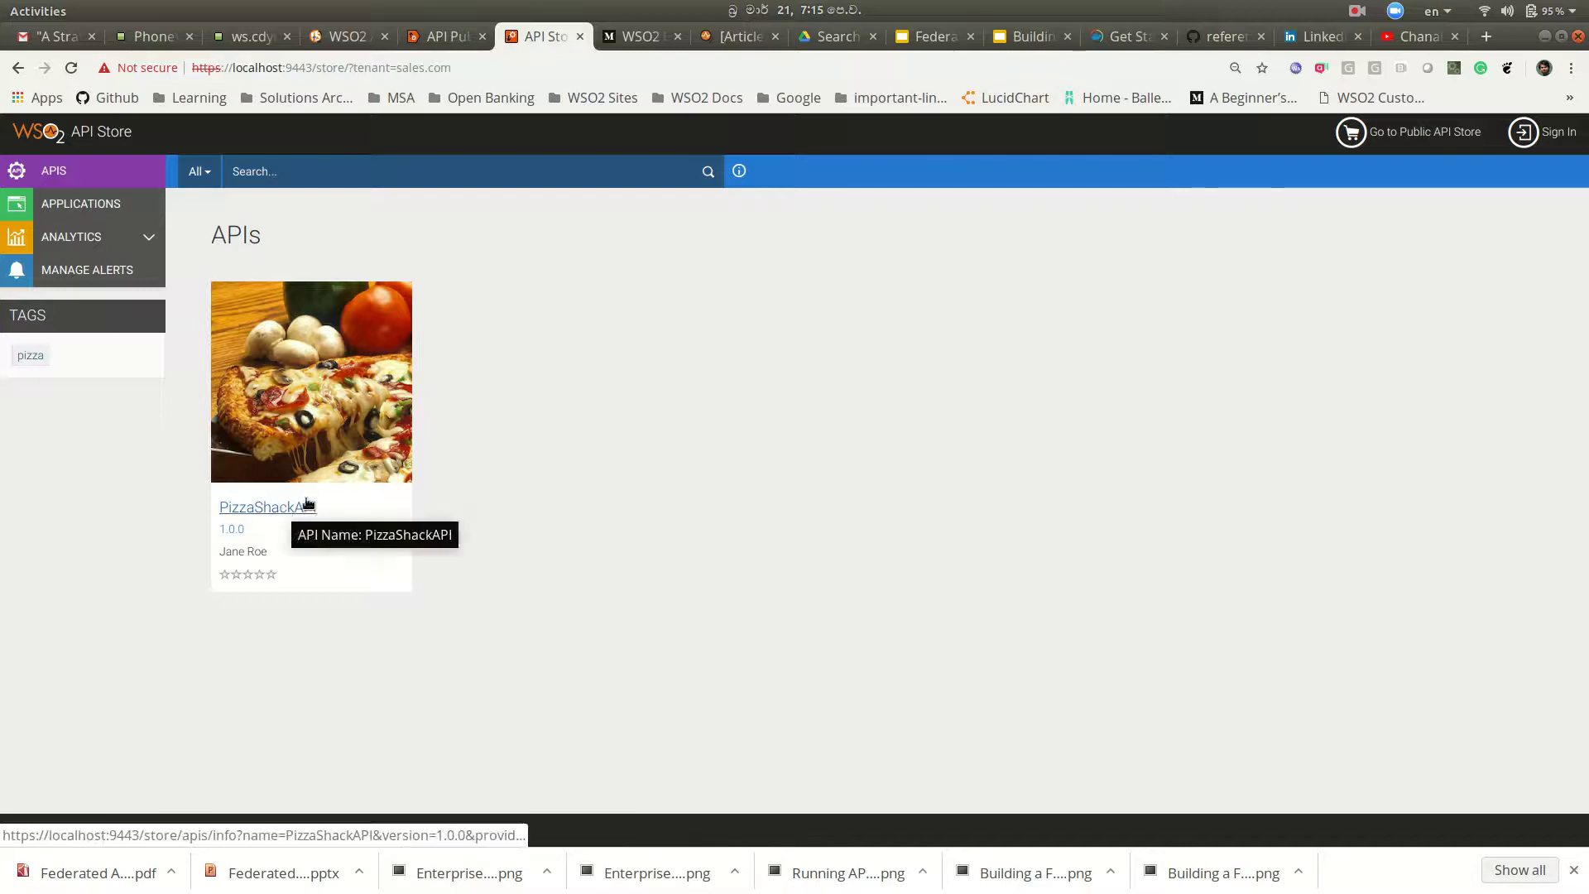
# Step: Log in to the sales.com API Store with the tenant admin's username and password
pyautogui.click(1547, 135)
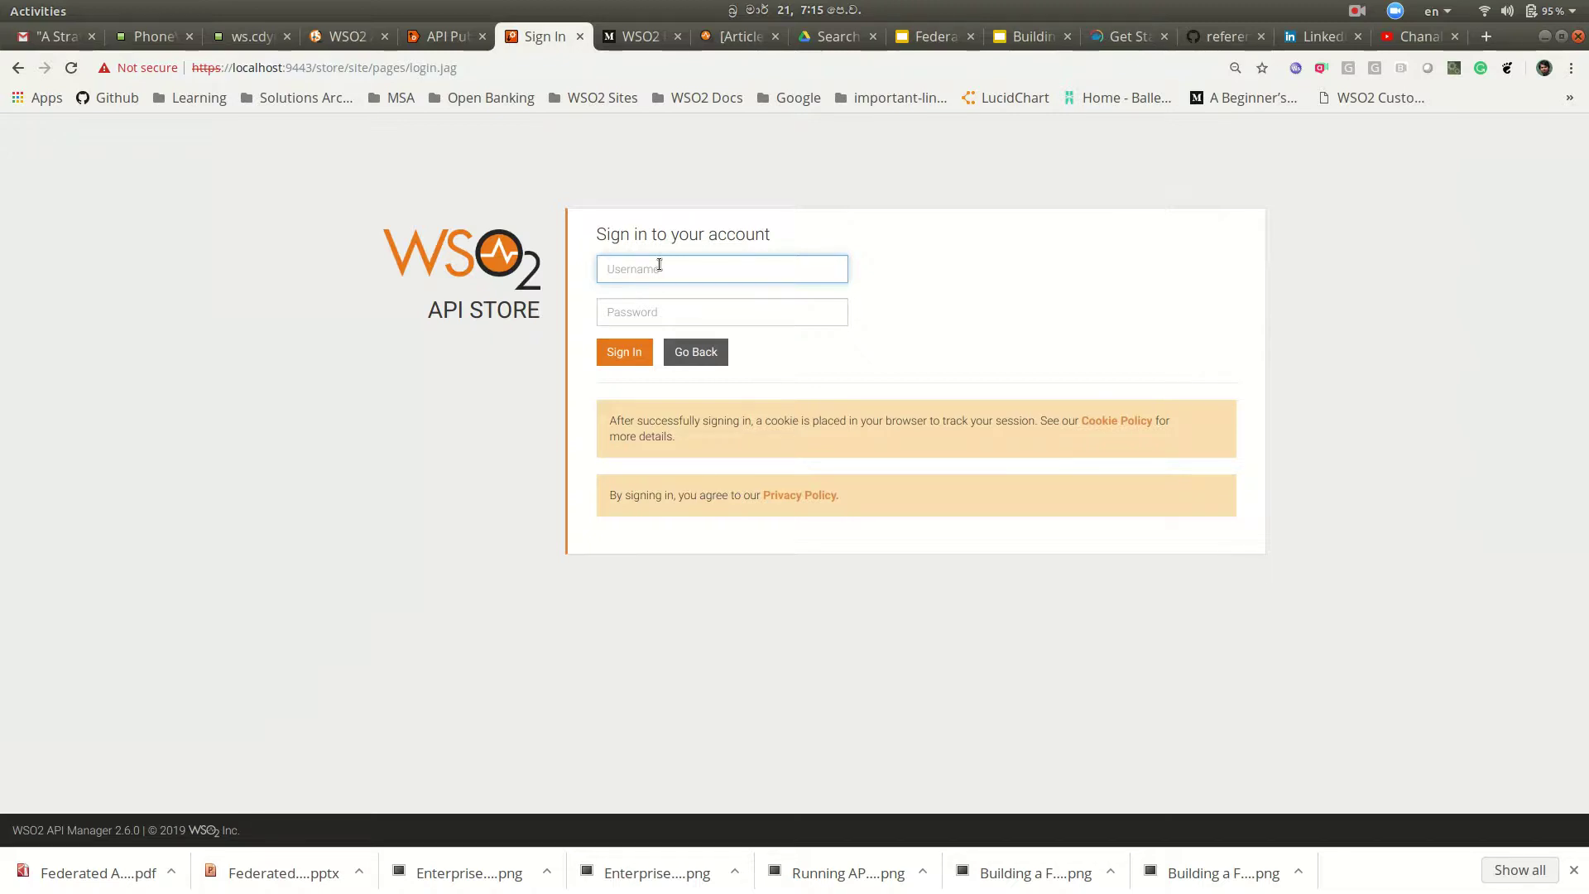
pyautogui.press('Tab')
pyautogui.write('12345678')
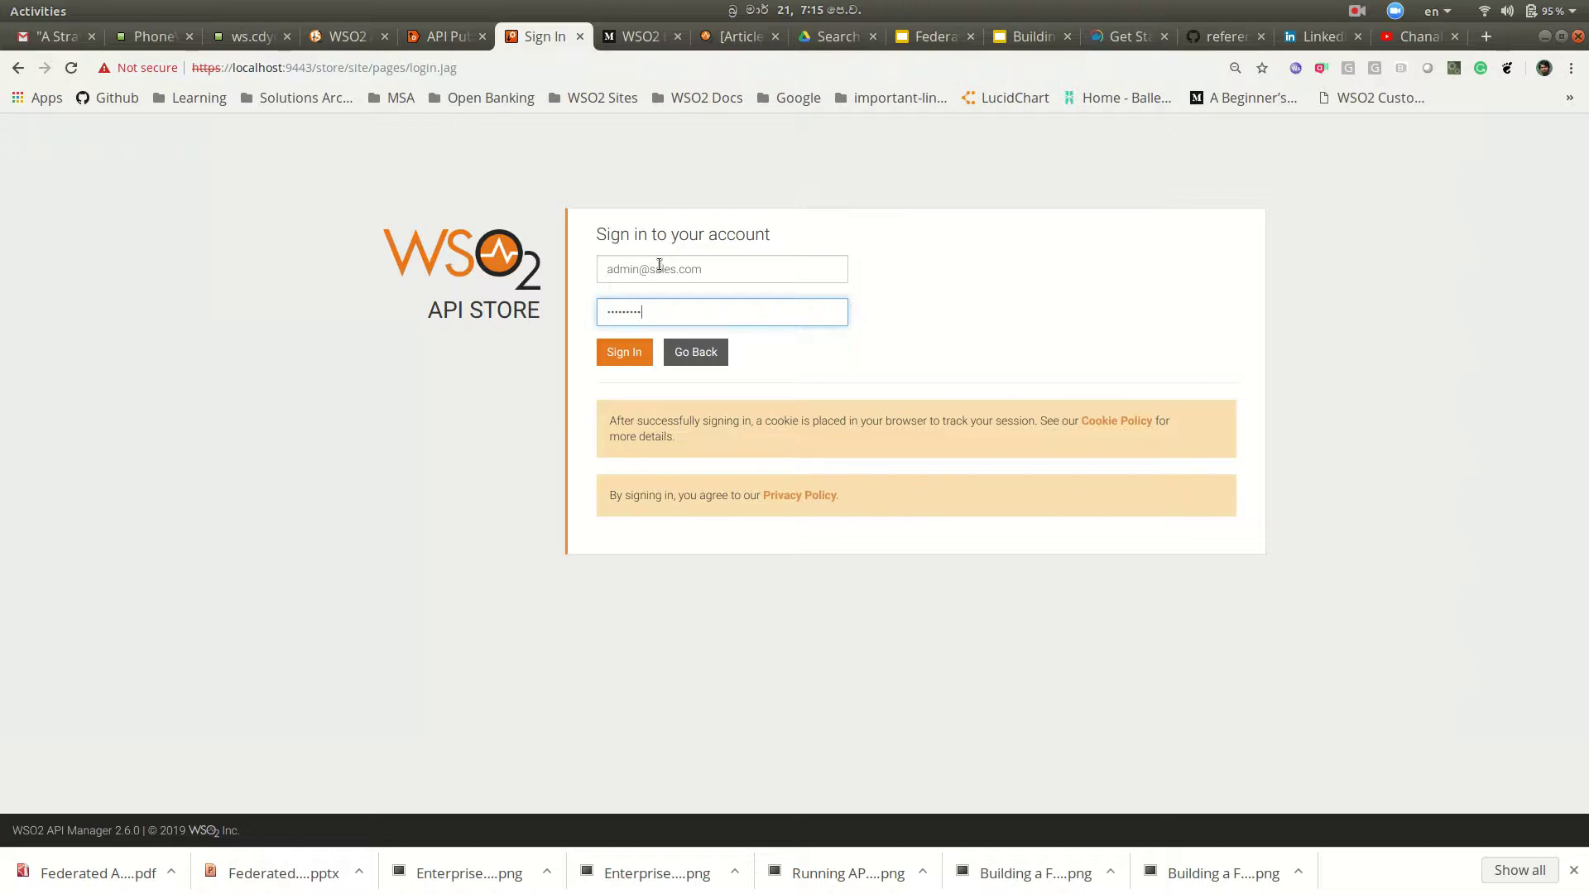
pyautogui.click(634, 352)
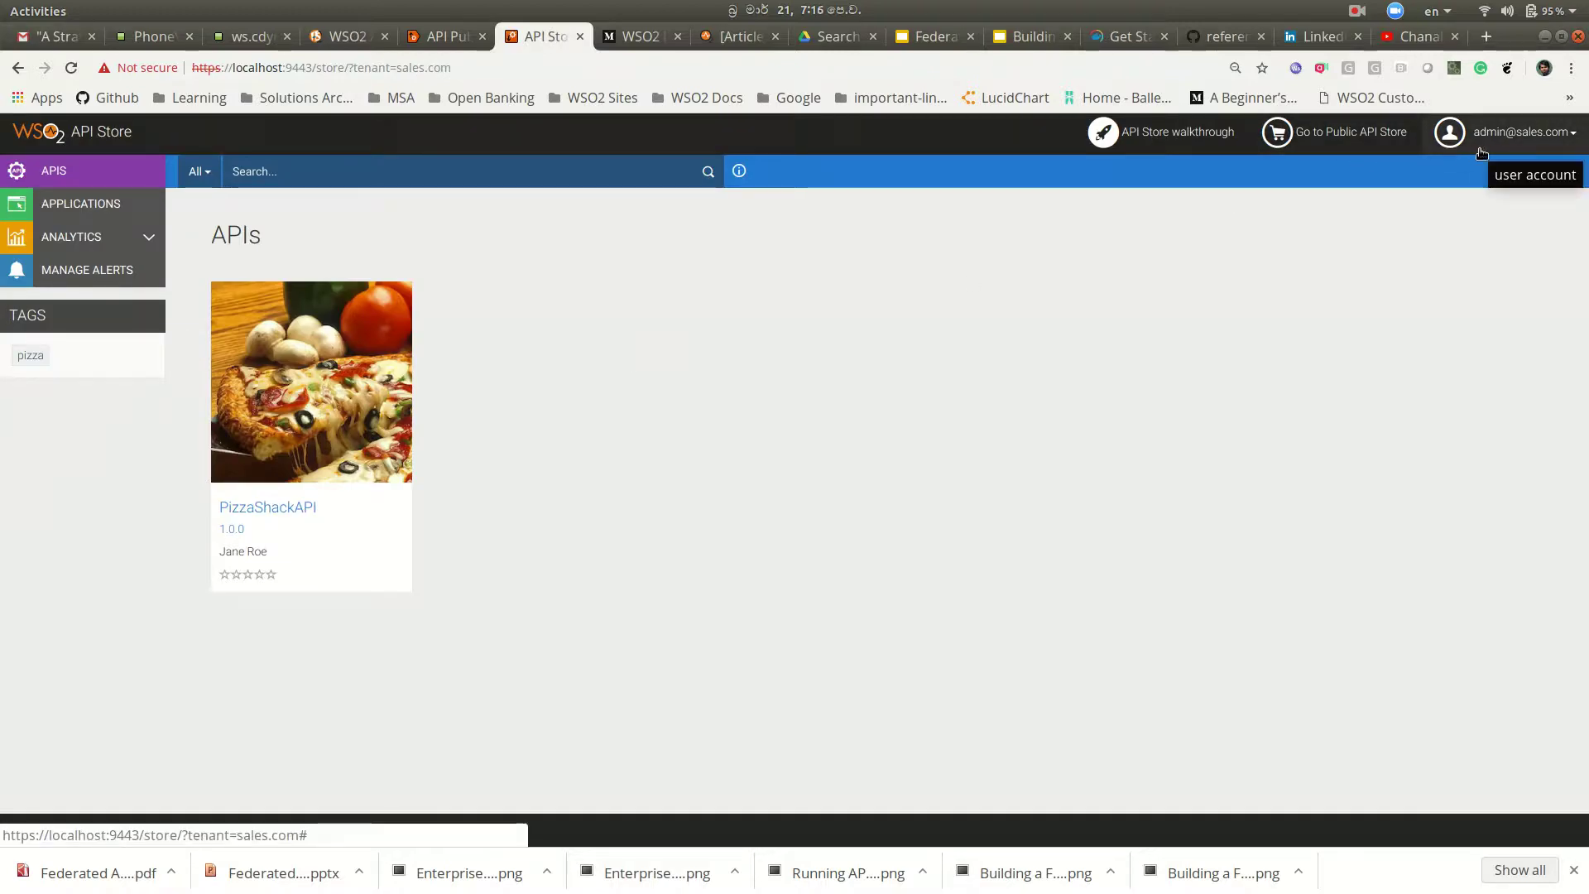
# Step: Subscribe DefaultApplication to PizzaShackAPI at the Unlimited tier and view its subscriptions
pyautogui.click(287, 508)
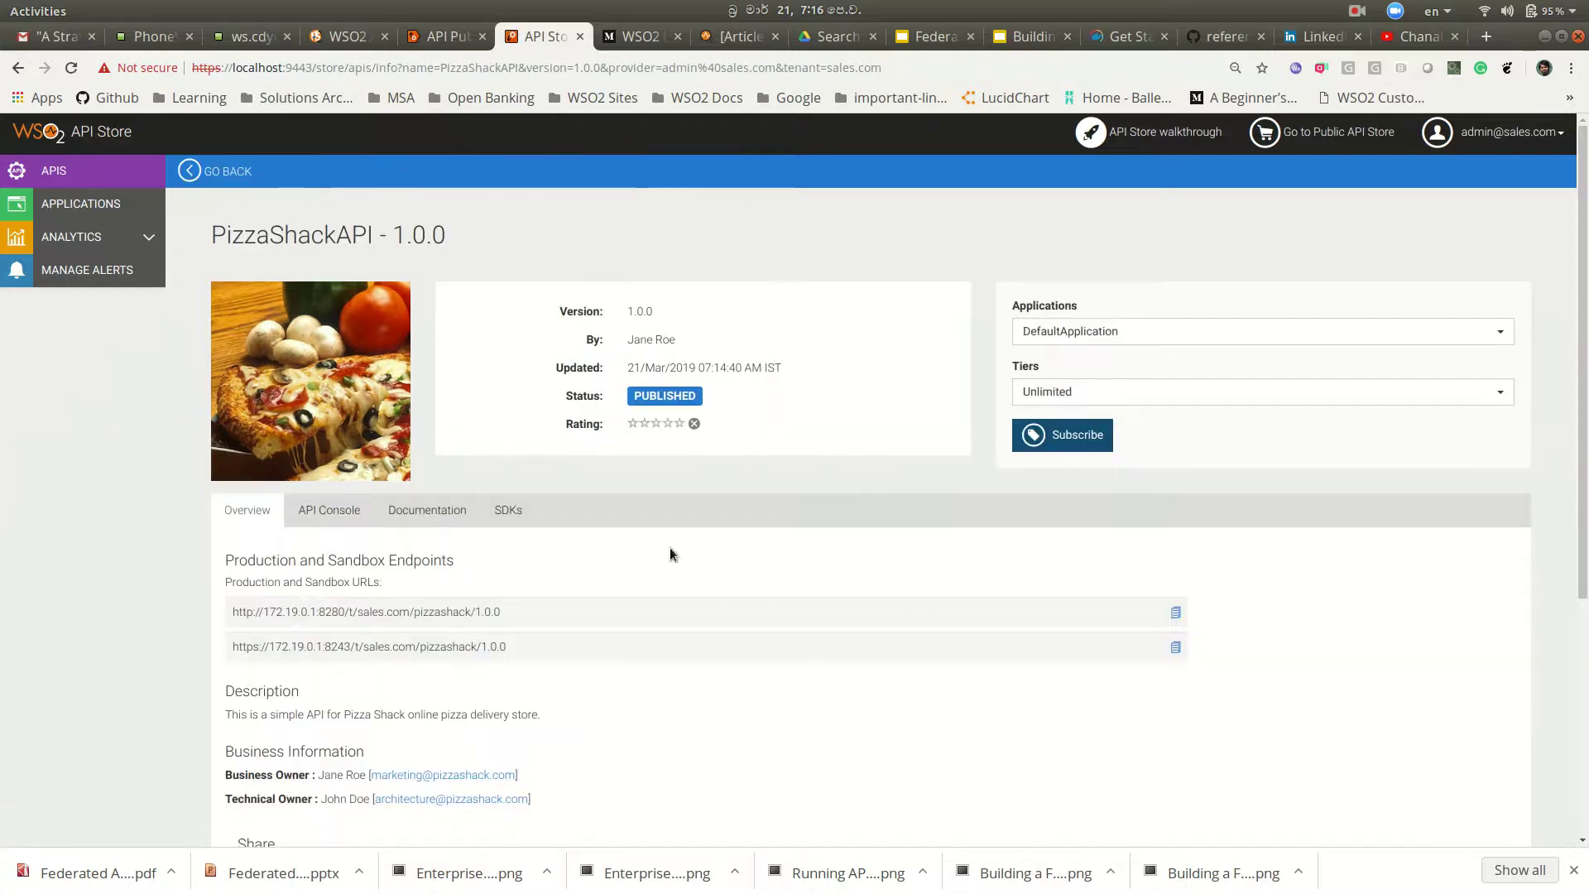
pyautogui.click(1069, 441)
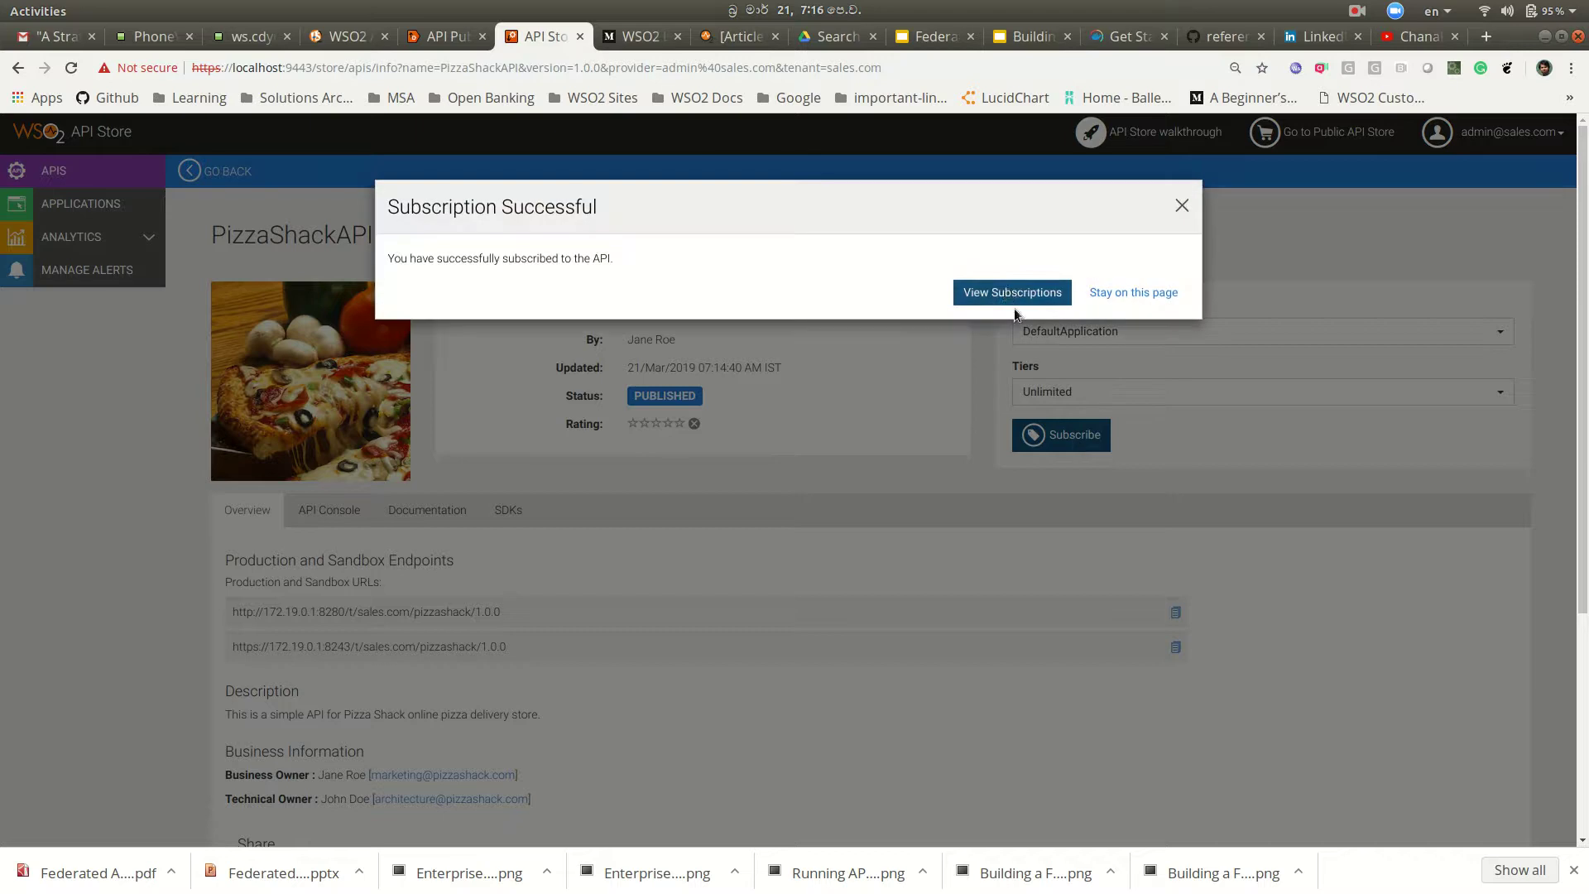
pyautogui.click(1008, 292)
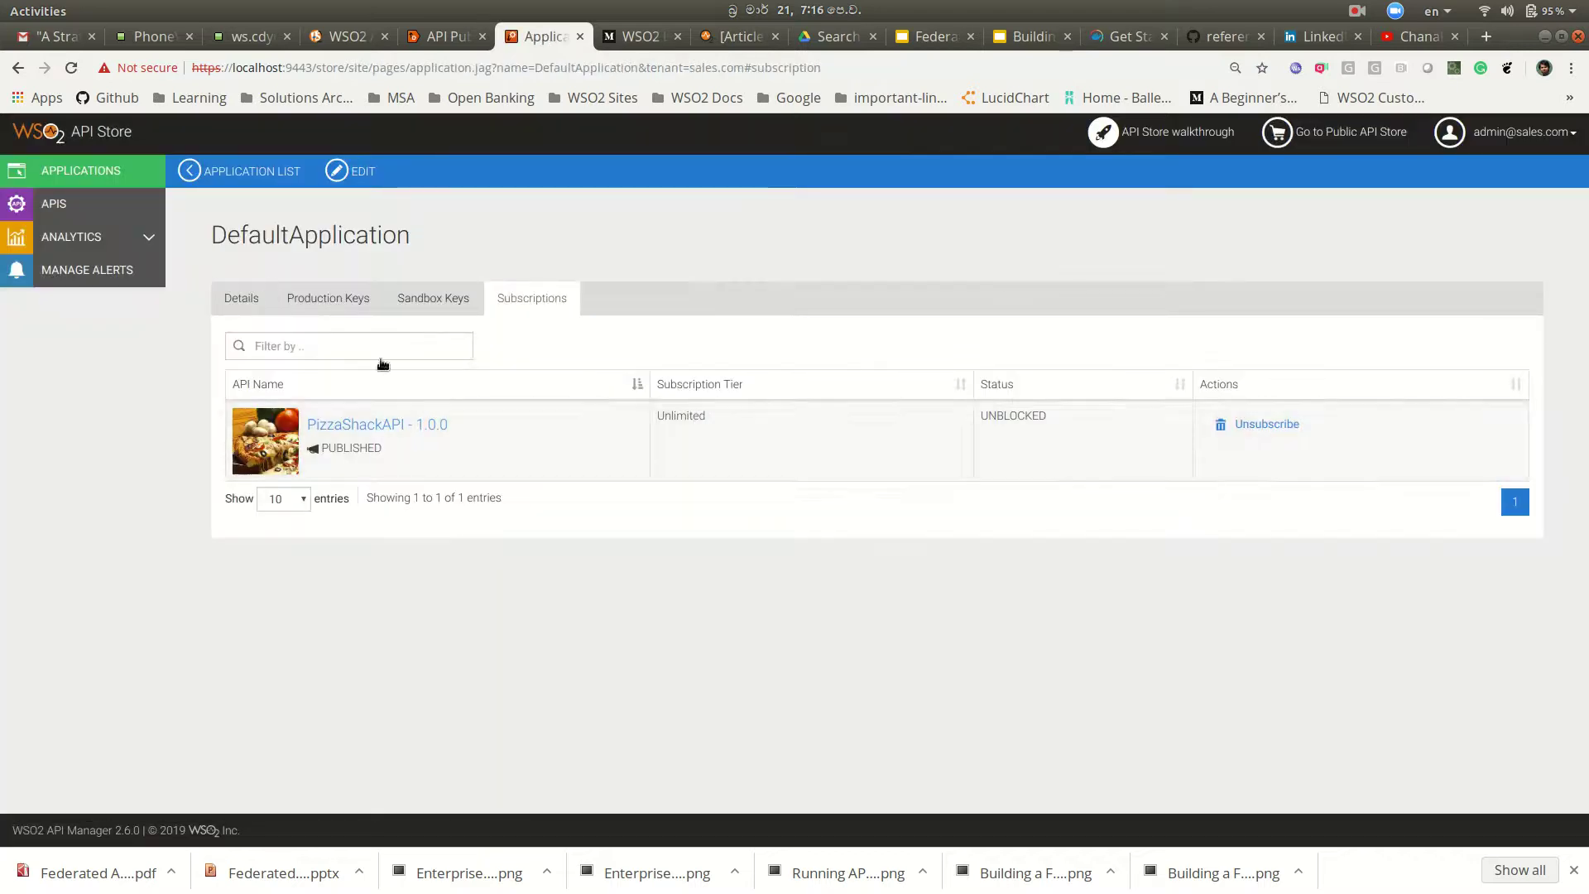
# Step: Generate DefaultApplication's production keys, then return to the PizzaShackAPI details page
pyautogui.click(329, 299)
pyautogui.scroll(-1, 583, 494)
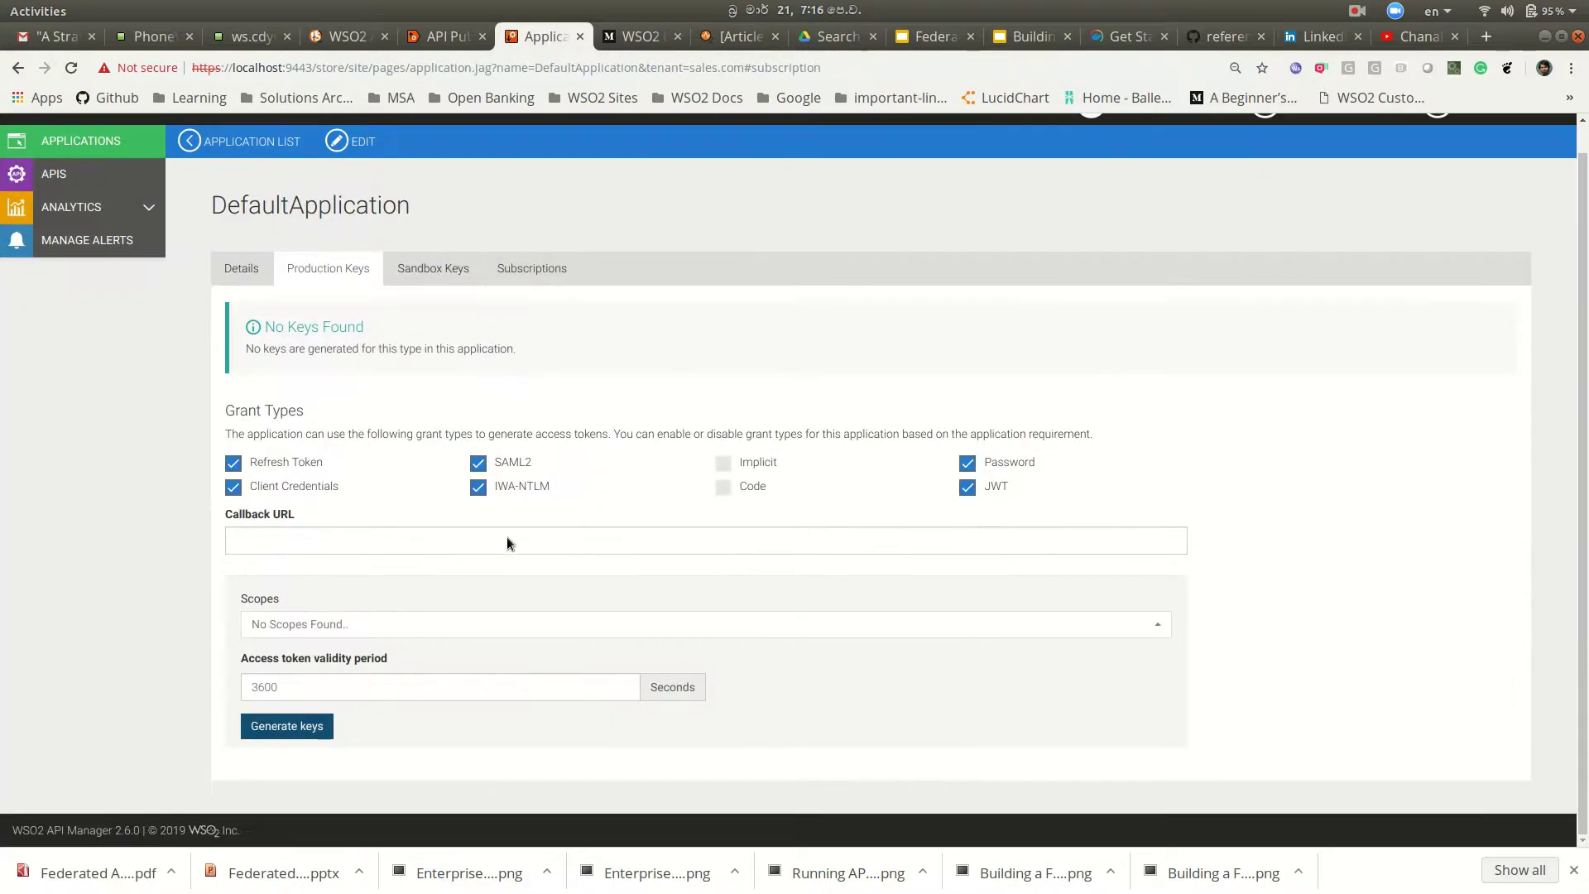
pyautogui.click(290, 728)
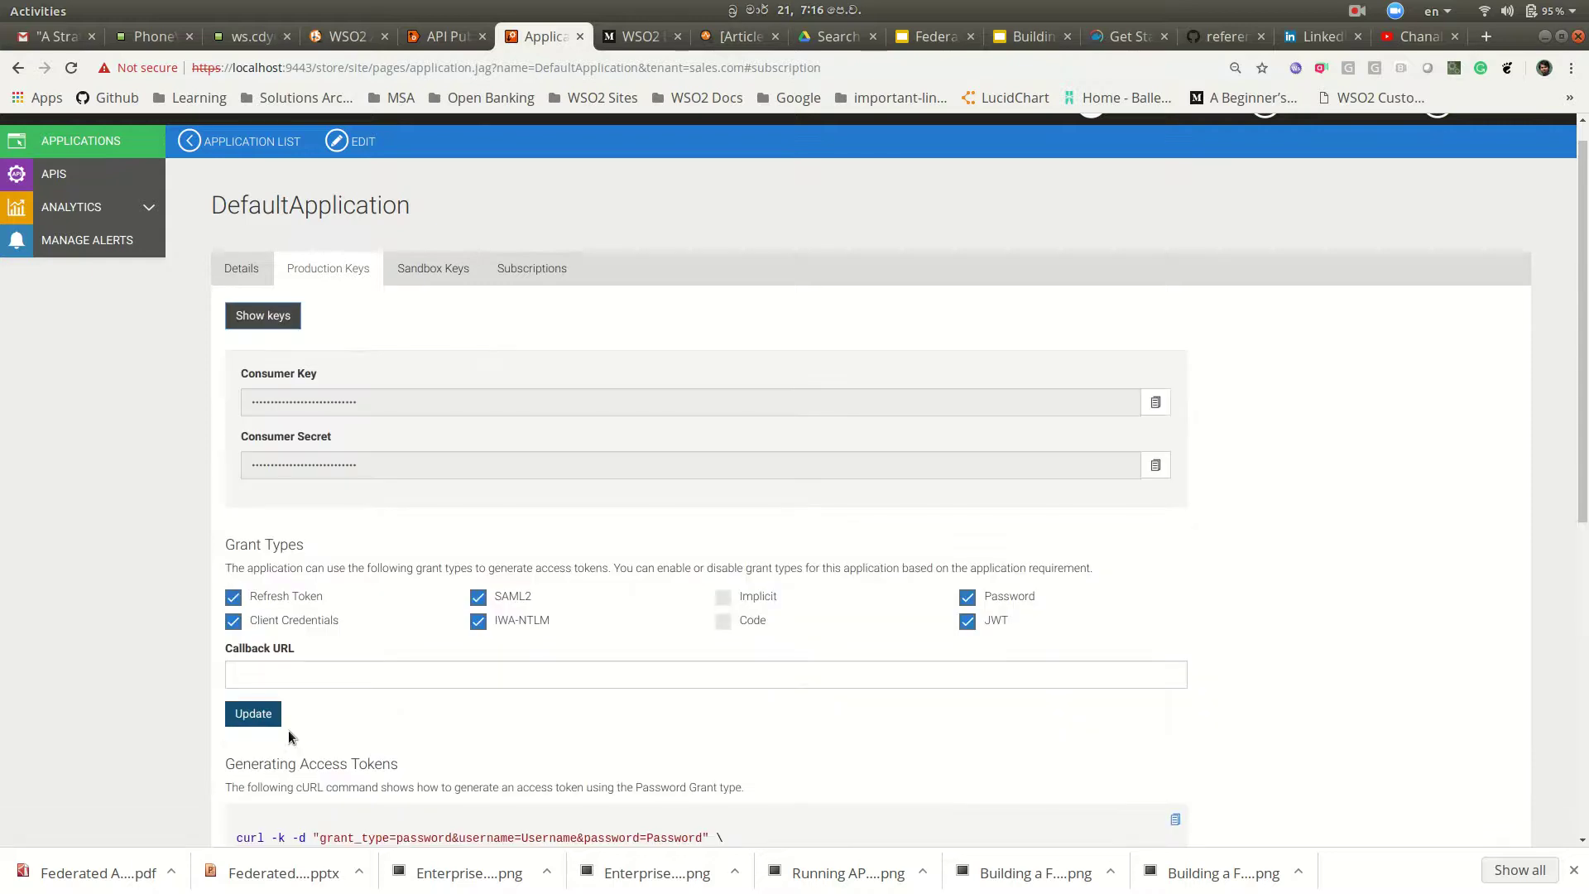
pyautogui.scroll(-1, 632, 548)
pyautogui.scroll(-4, 632, 548)
pyautogui.scroll(4, 632, 549)
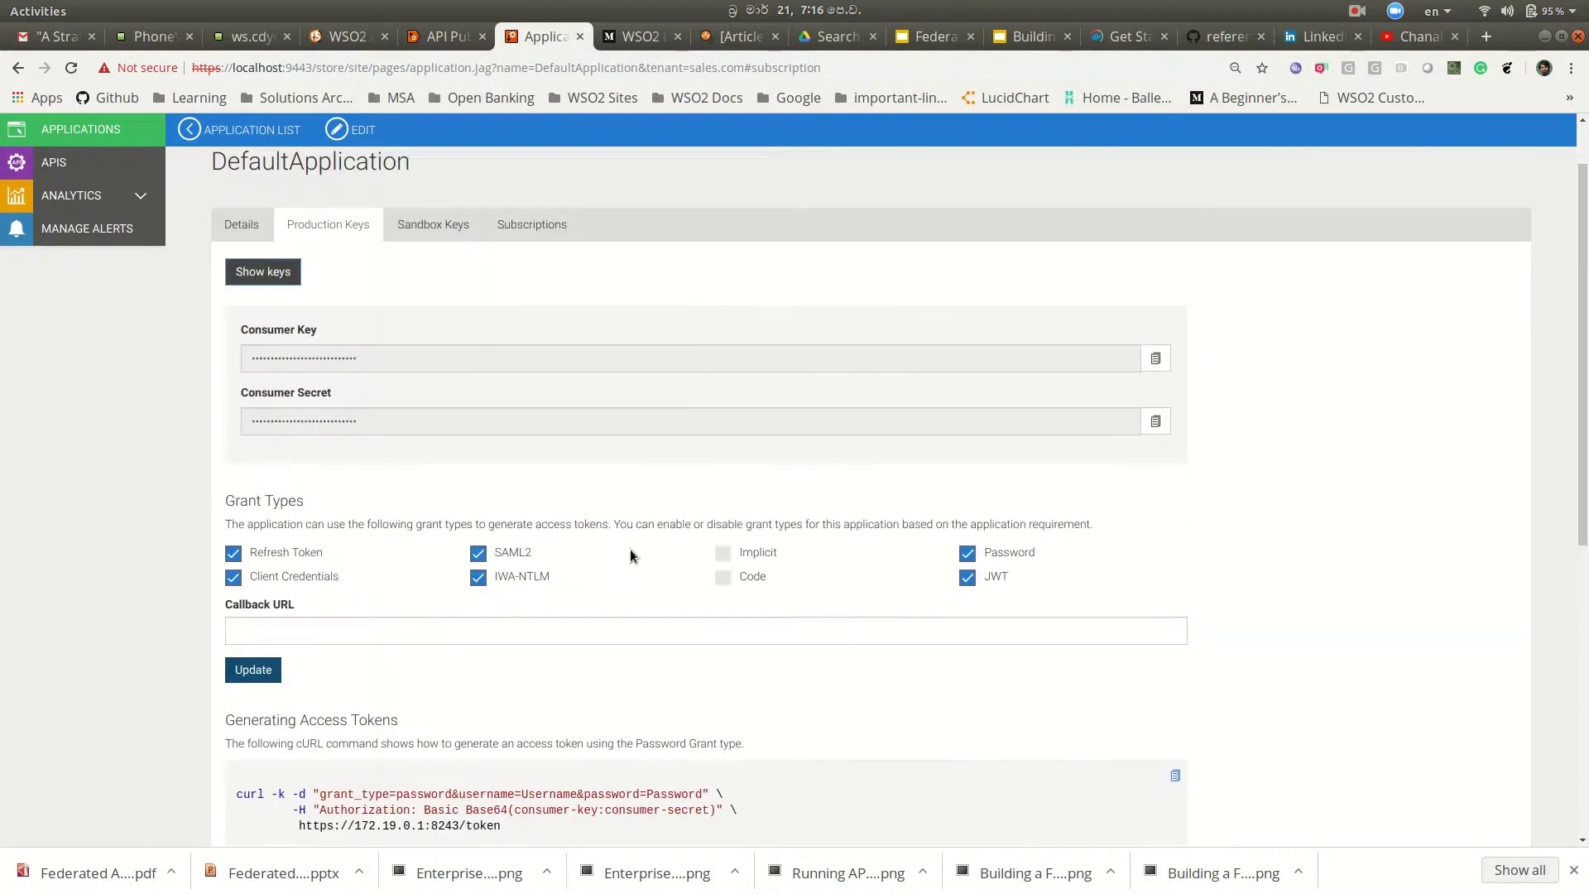
pyautogui.click(544, 225)
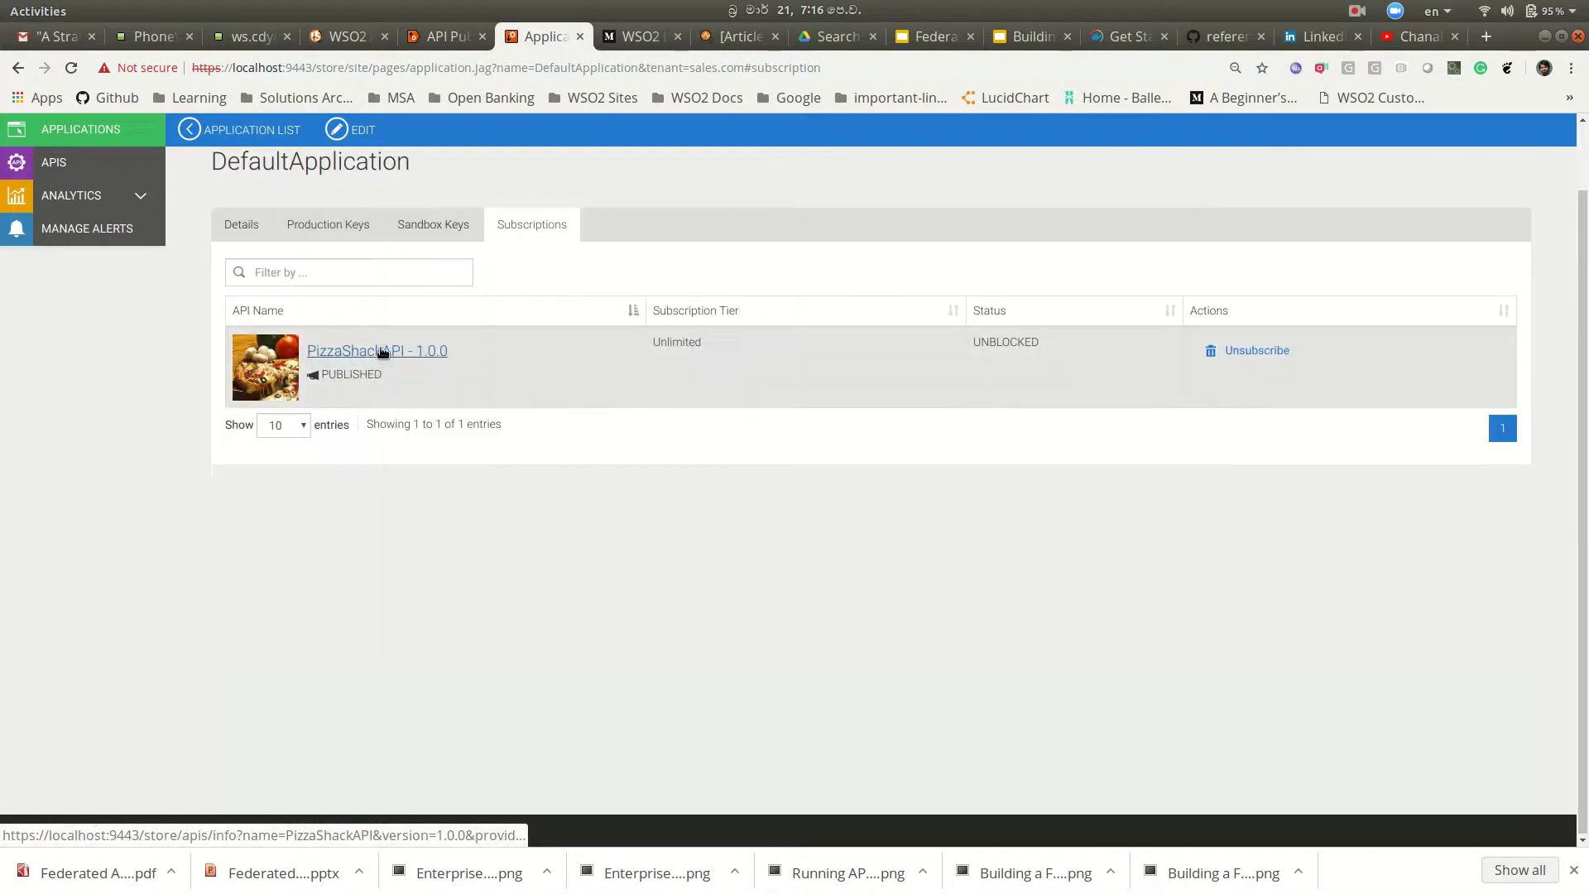
pyautogui.click(382, 345)
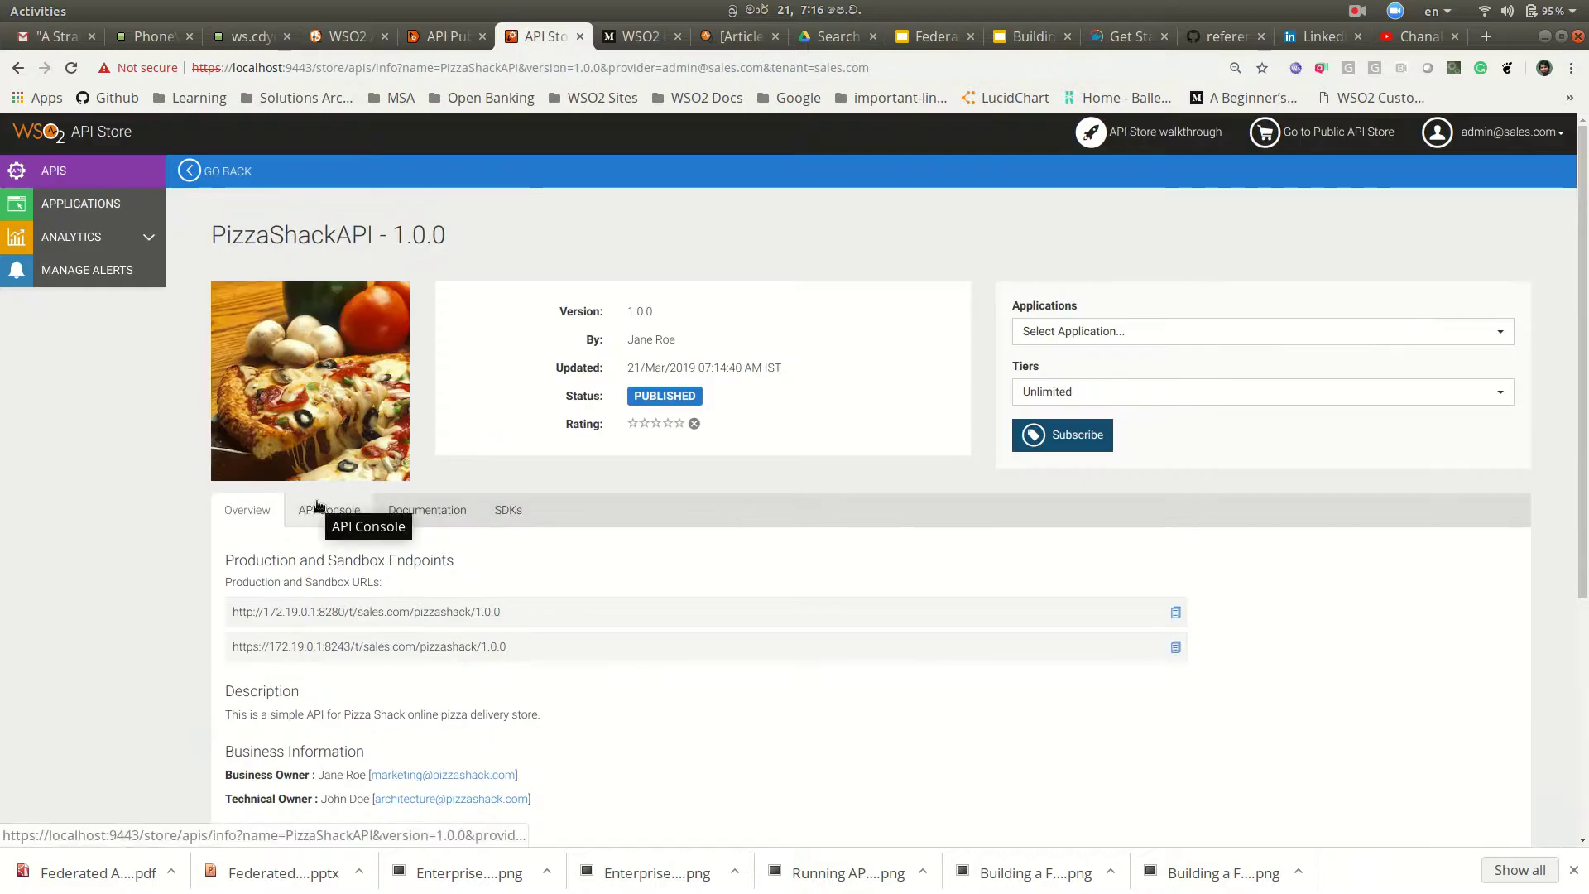
# Step: In PizzaShackAPI's API Console, expand GET /menu and enable Try it out
pyautogui.scroll(-3, 808, 540)
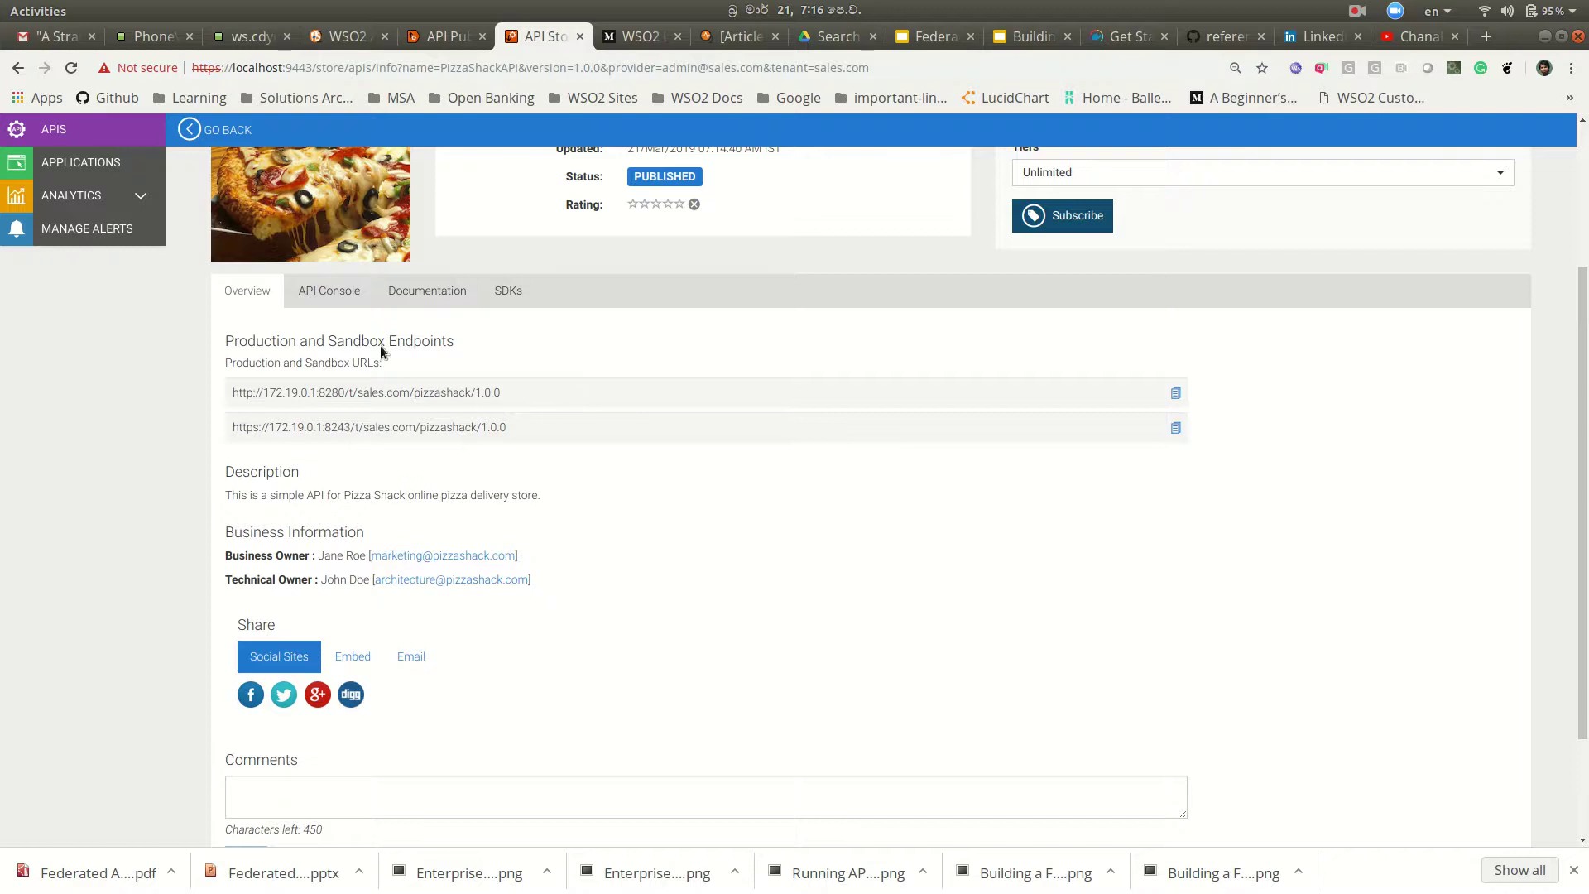
pyautogui.click(328, 290)
pyautogui.scroll(2, 945, 483)
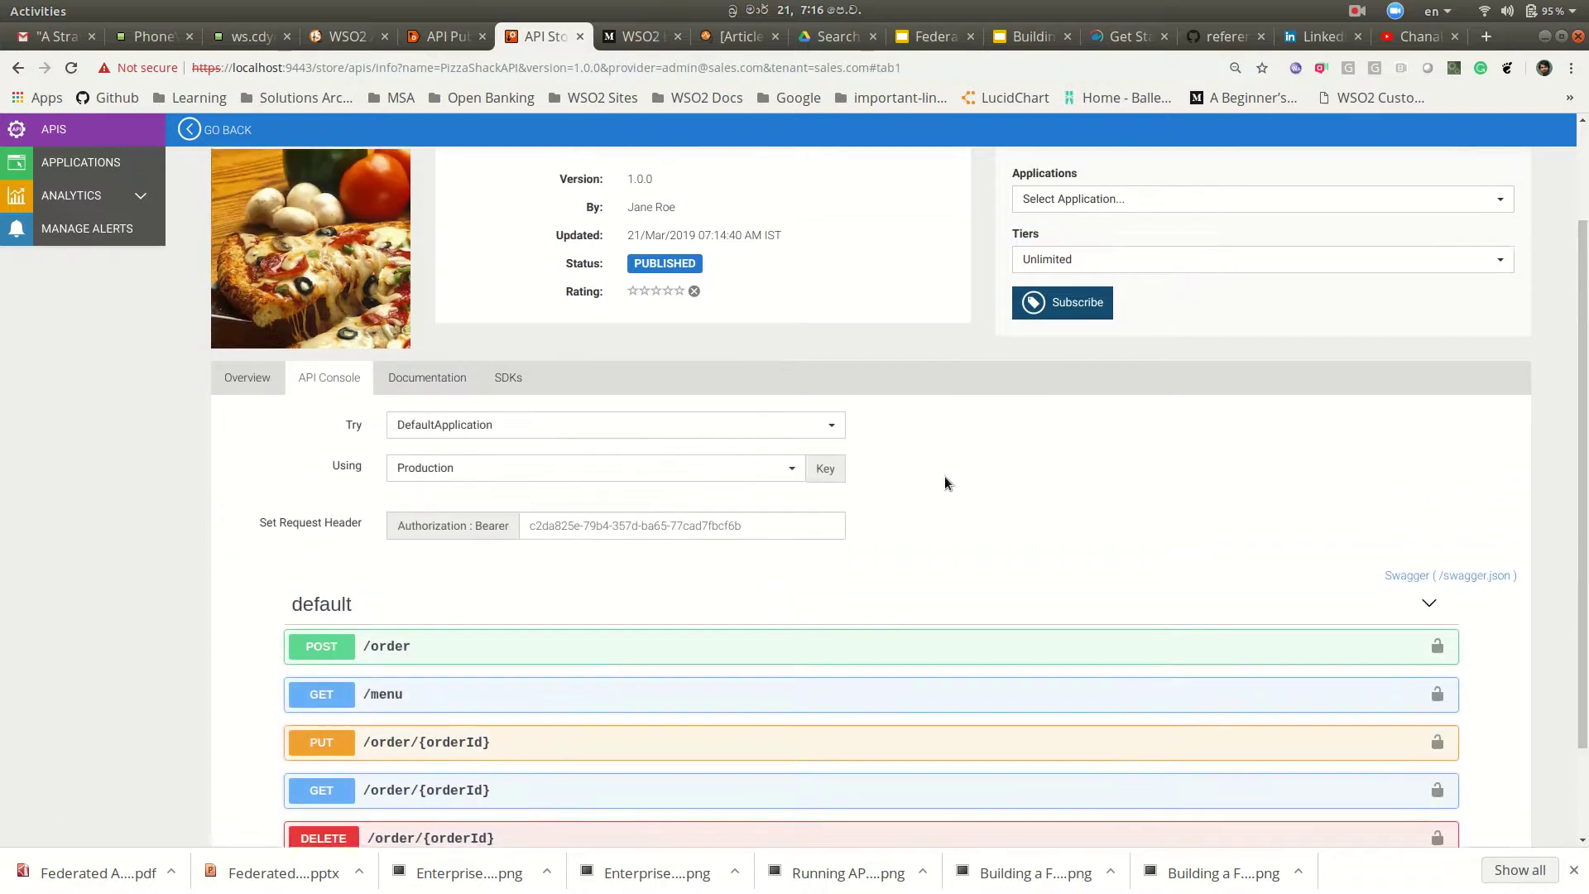
pyautogui.scroll(-3, 944, 483)
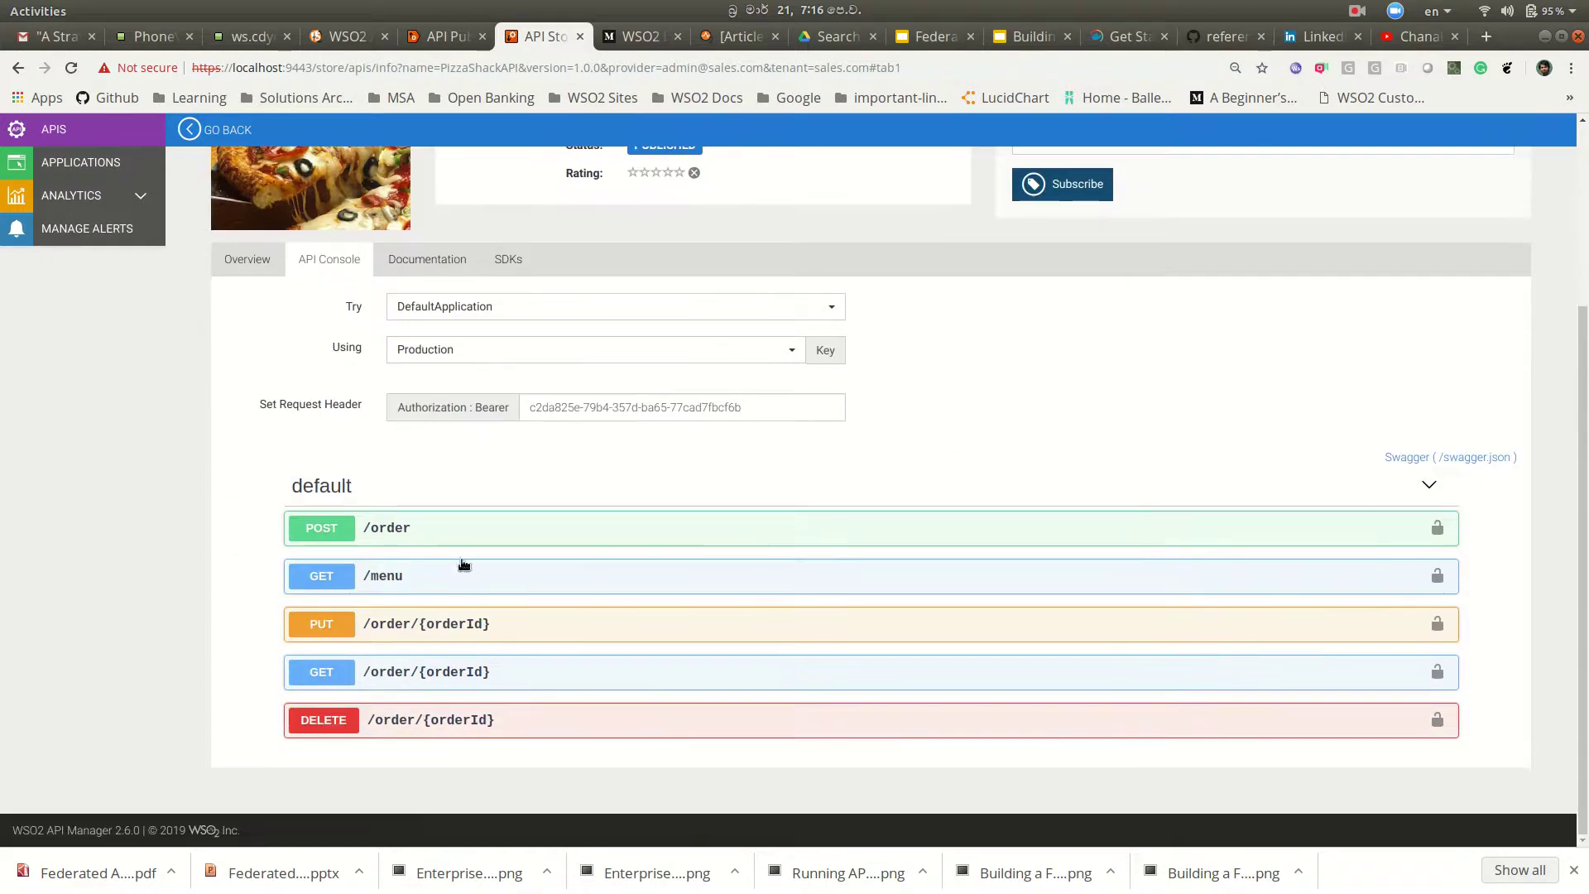
pyautogui.click(329, 584)
pyautogui.scroll(-3, 688, 593)
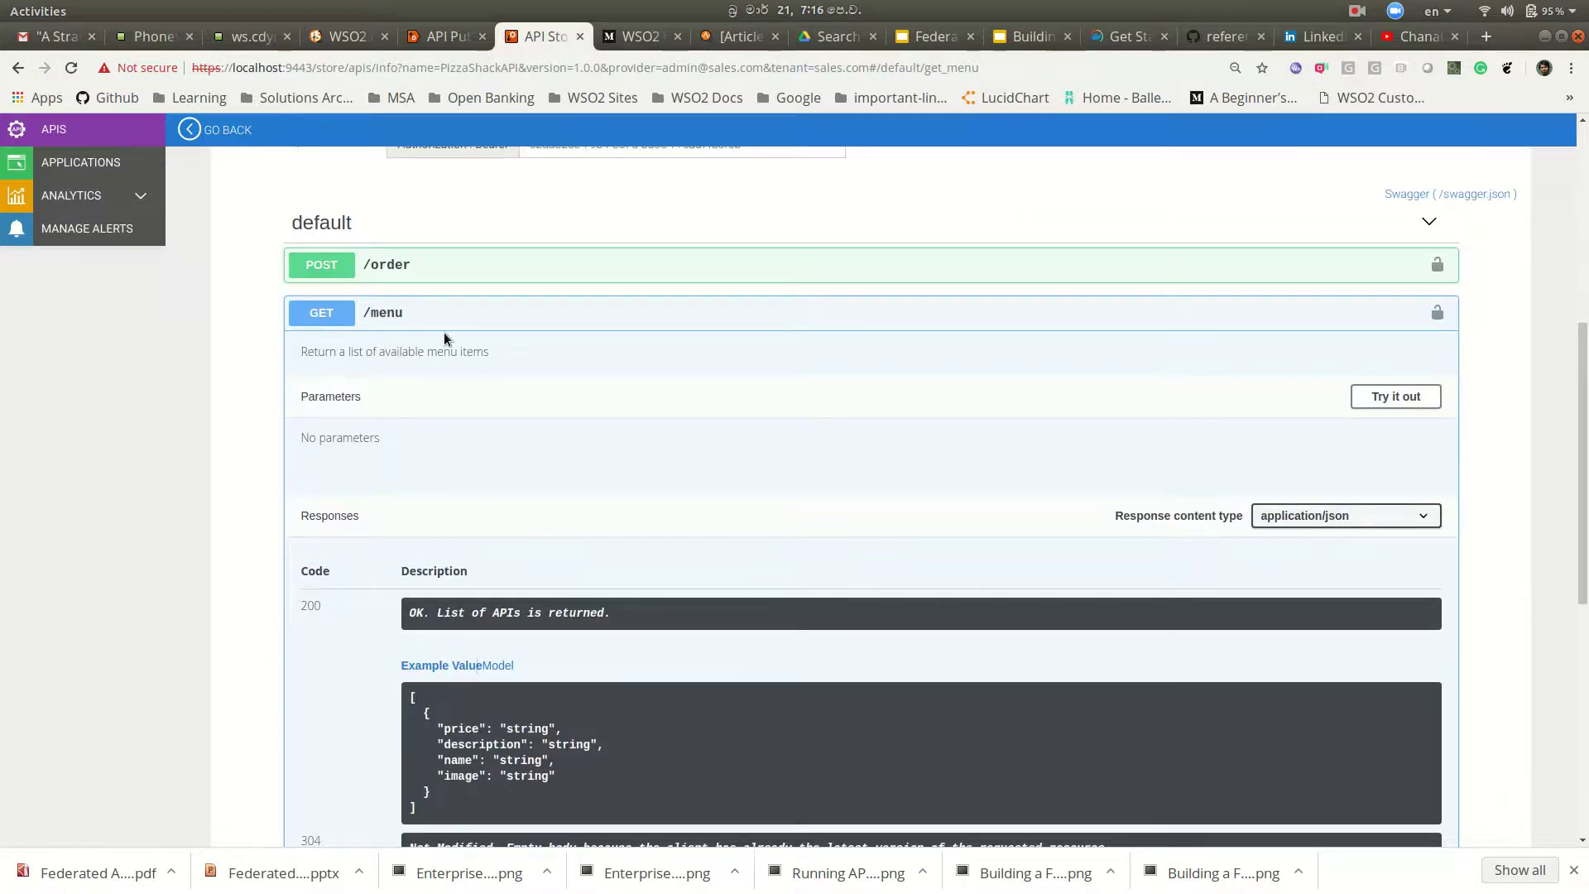
pyautogui.scroll(-2, 710, 488)
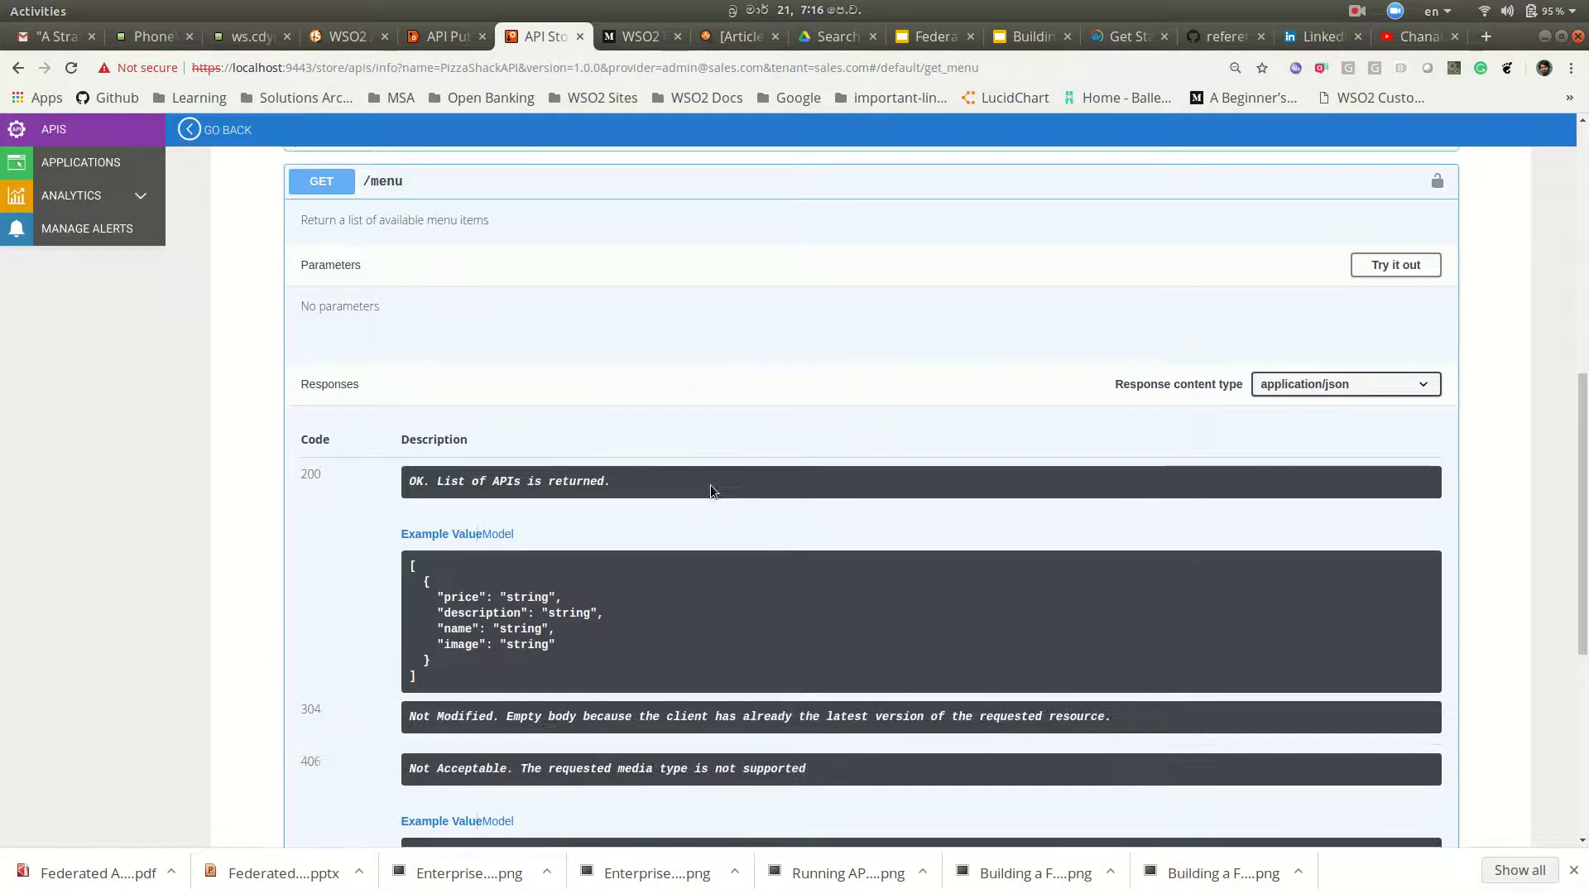
pyautogui.scroll(2, 710, 488)
pyautogui.scroll(1, 722, 489)
pyautogui.click(1398, 486)
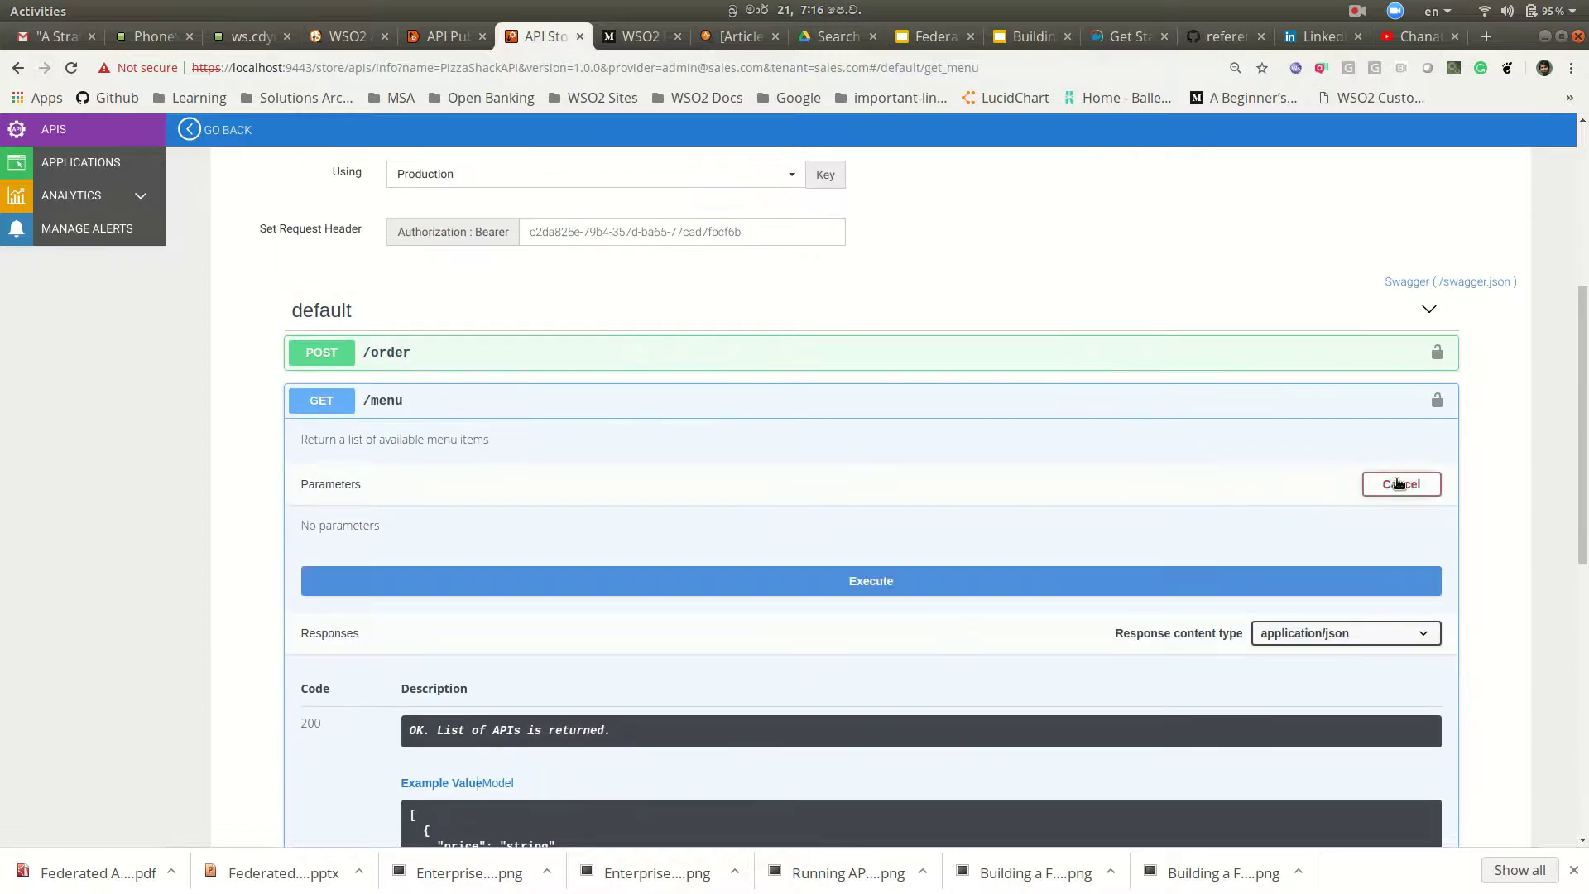
pyautogui.scroll(-3, 703, 505)
# Step: Execute GET /menu, check the 200 response listing pizza menu items, and return to the top
pyautogui.click(726, 364)
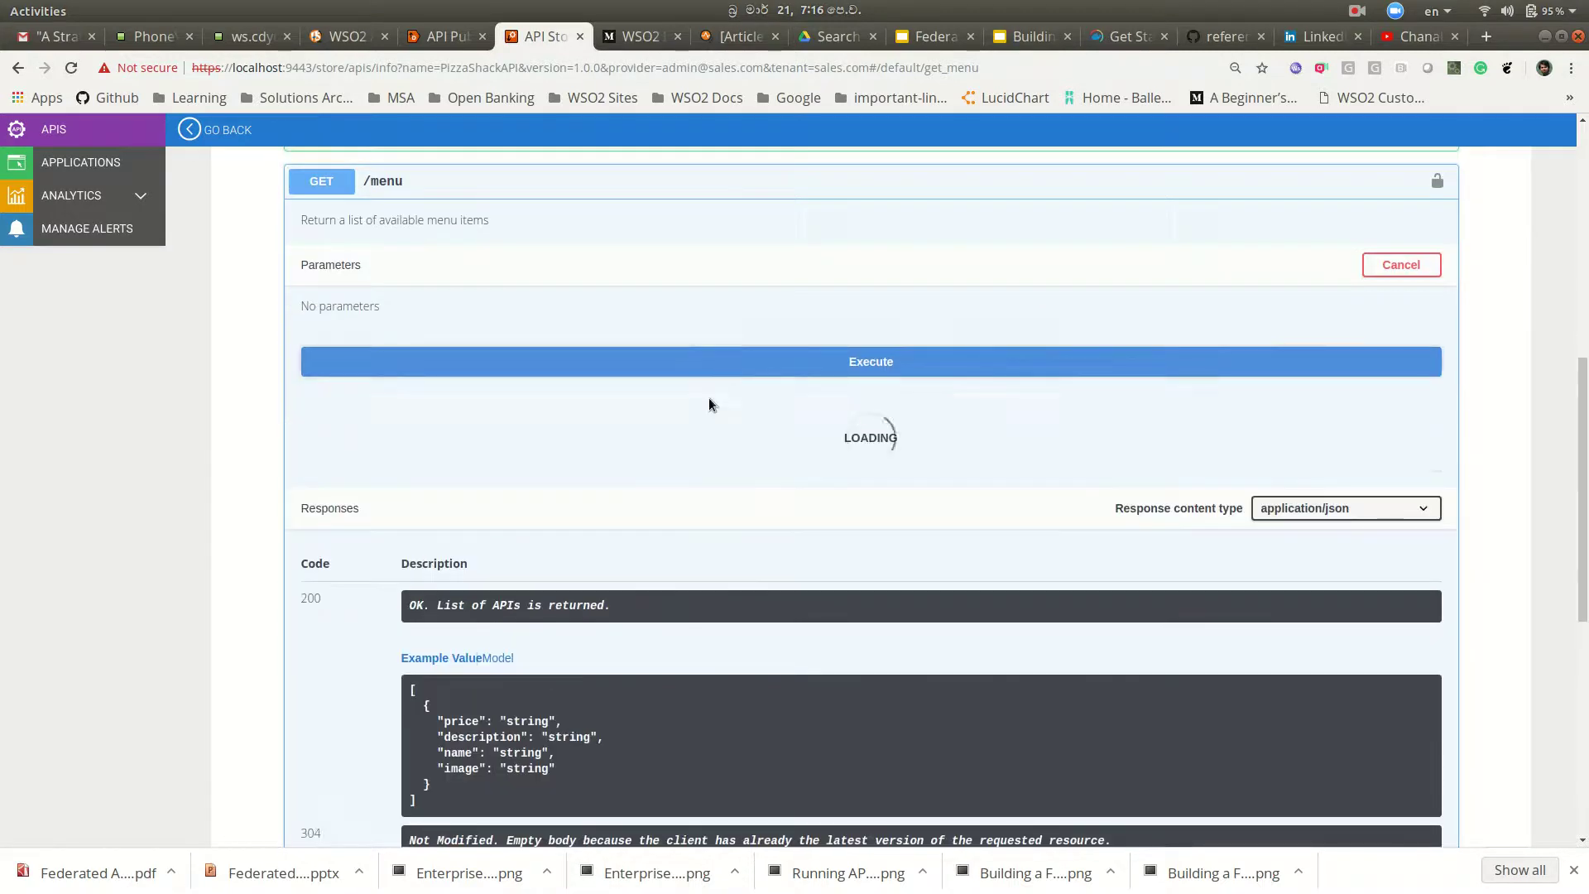
pyautogui.scroll(-3, 560, 580)
pyautogui.scroll(-2, 559, 580)
pyautogui.scroll(2, 586, 563)
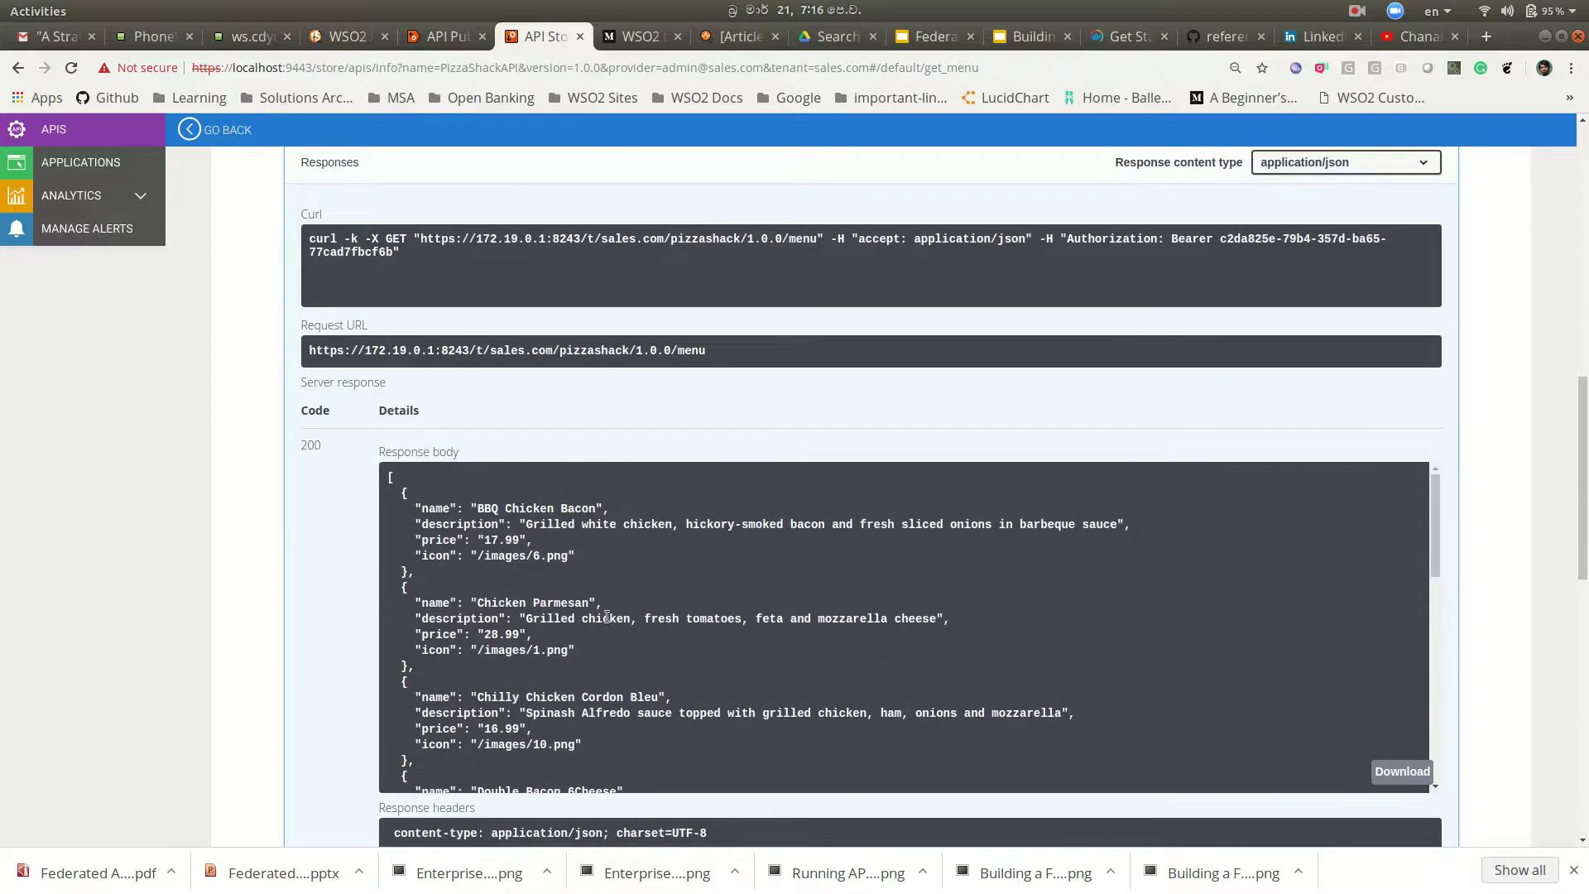
pyautogui.scroll(-8, 674, 563)
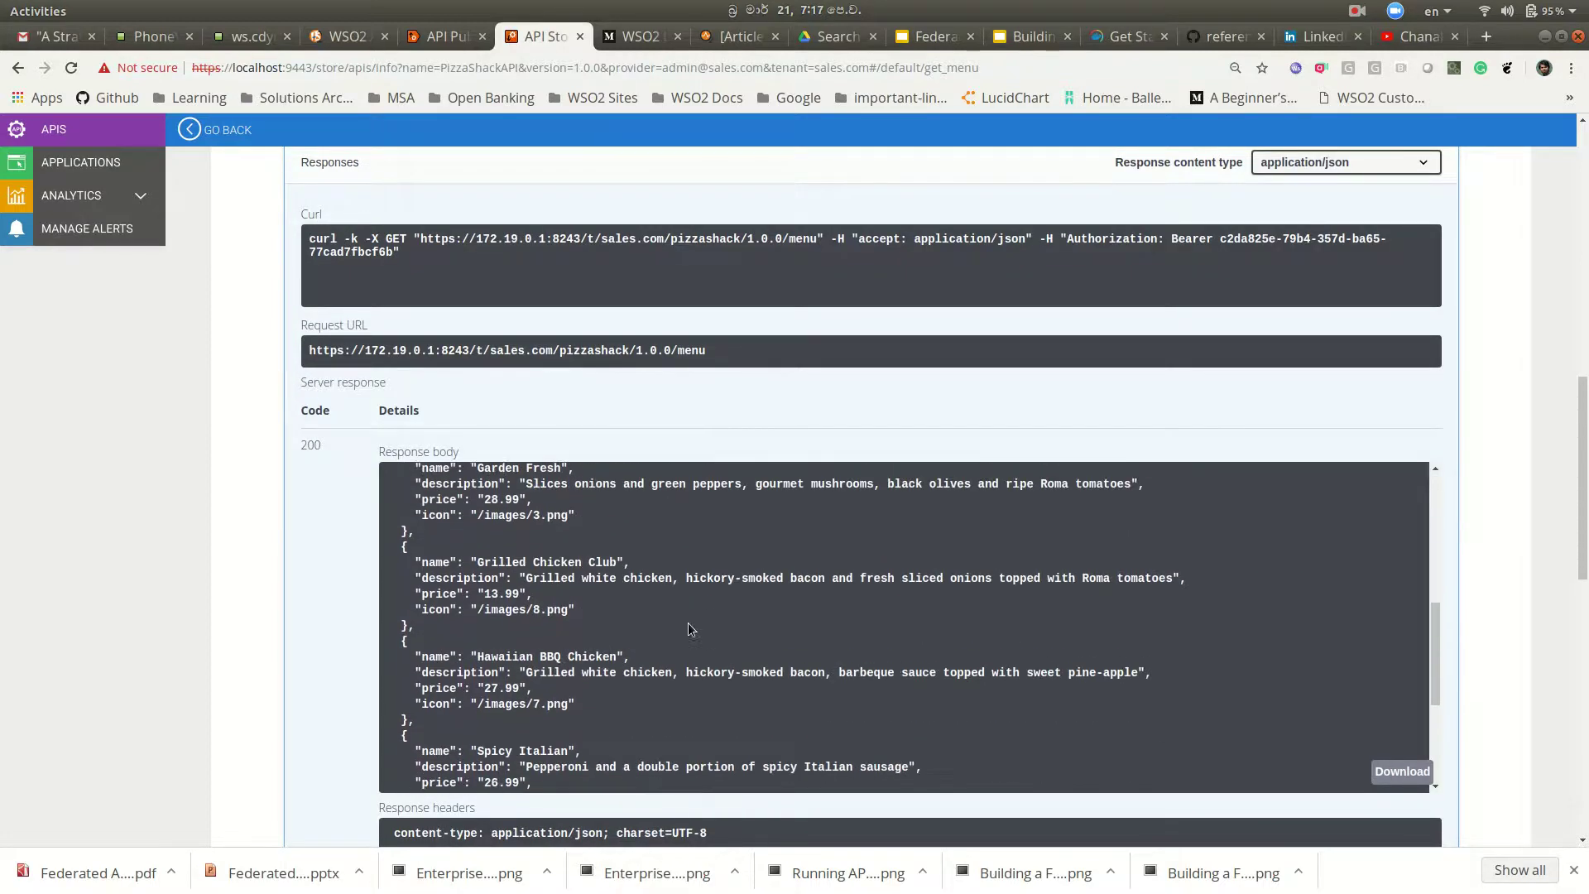
pyautogui.scroll(8, 721, 638)
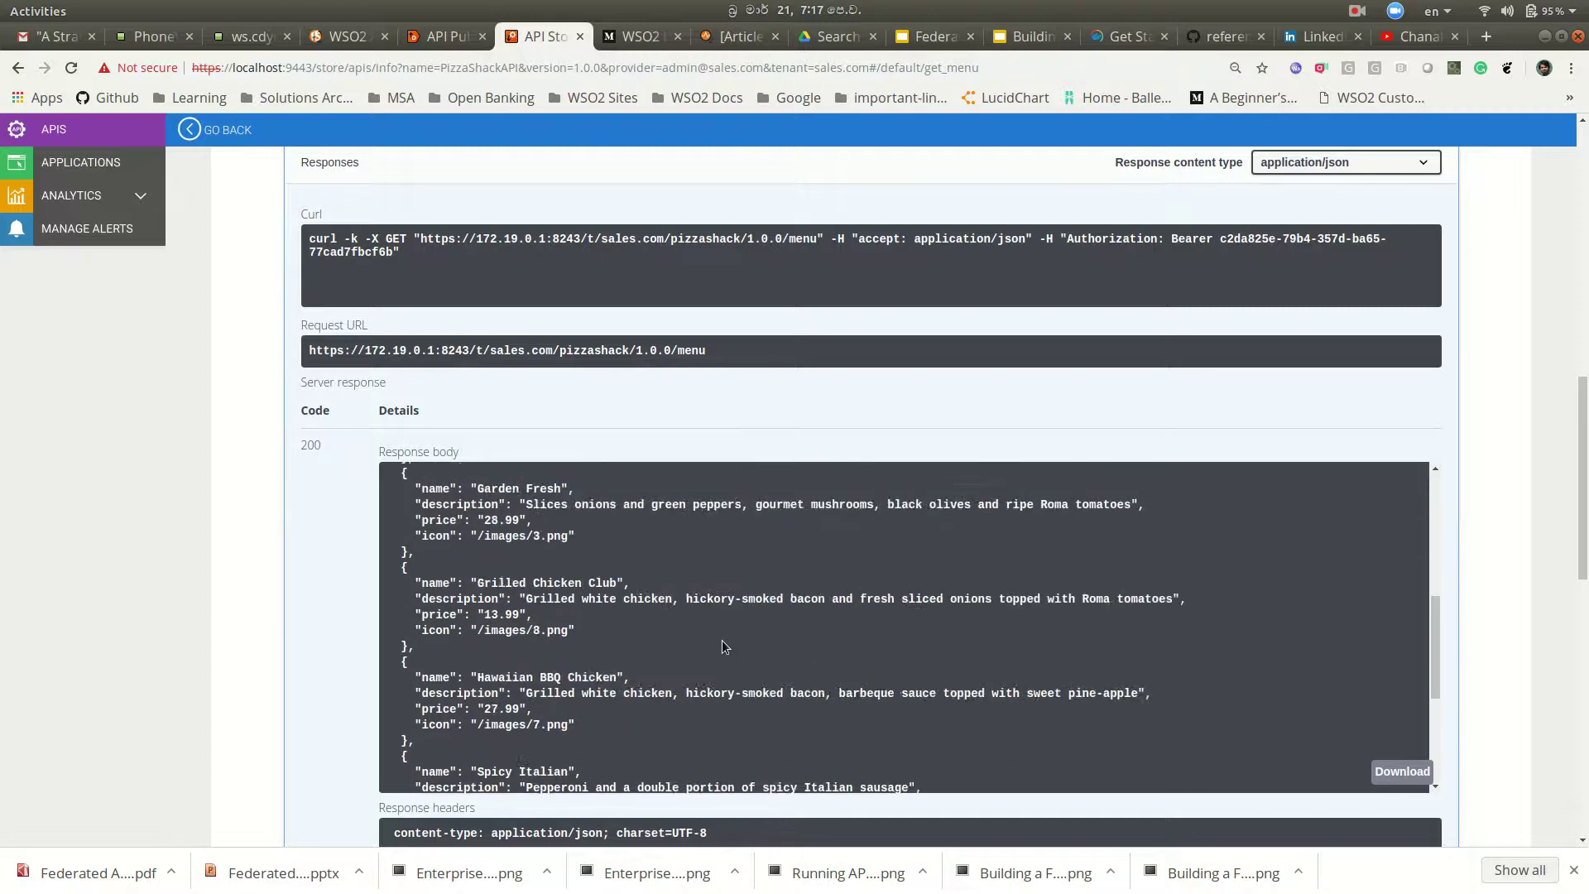
pyautogui.scroll(5, 426, 633)
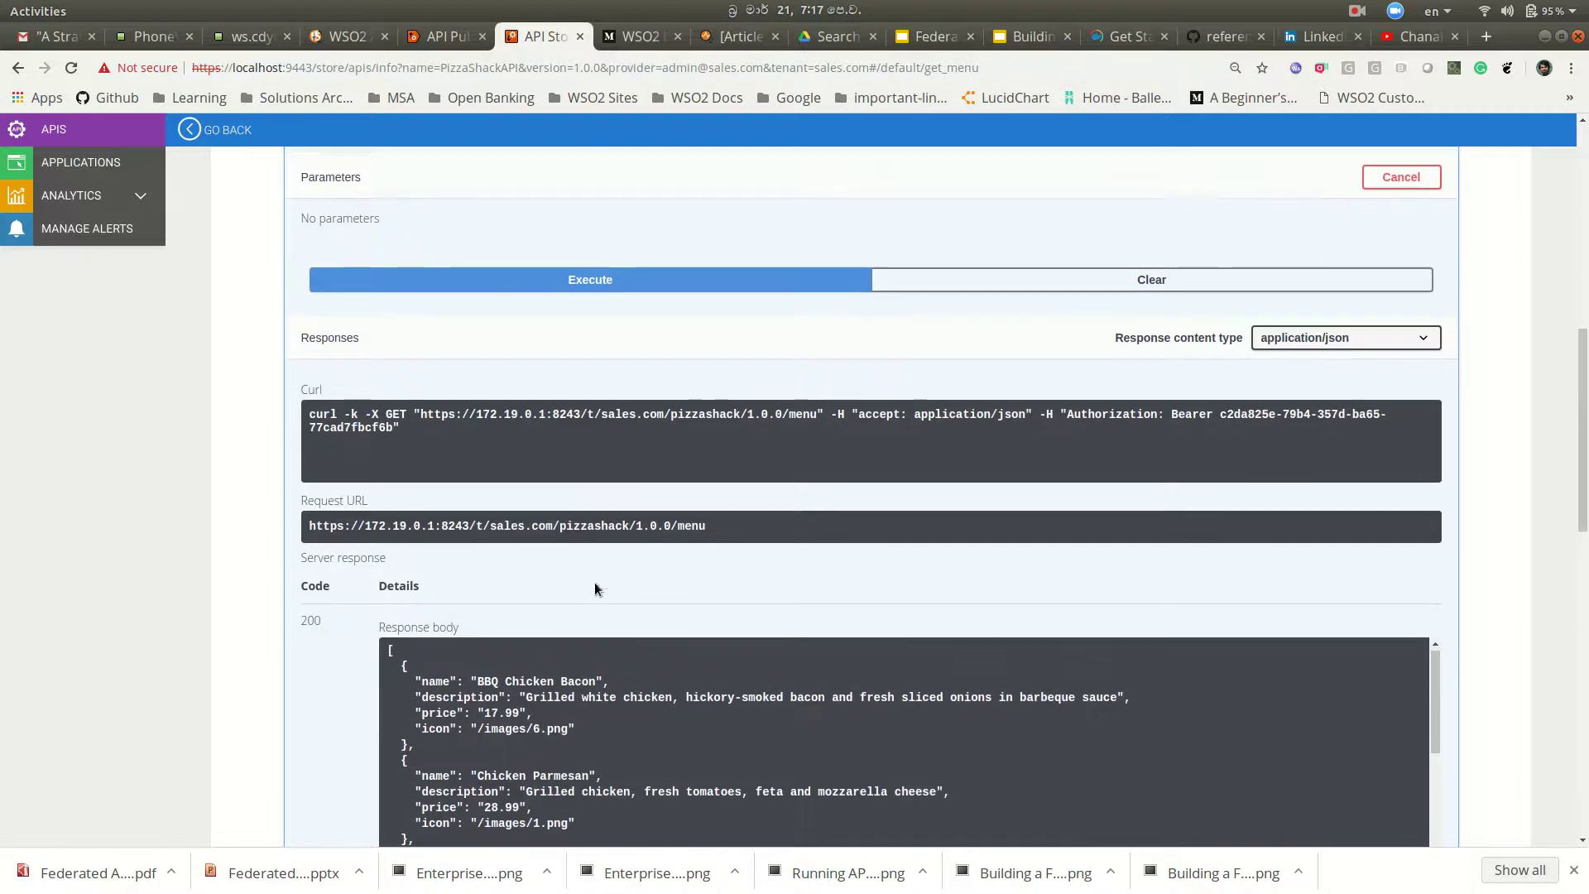
pyautogui.scroll(-9, 669, 541)
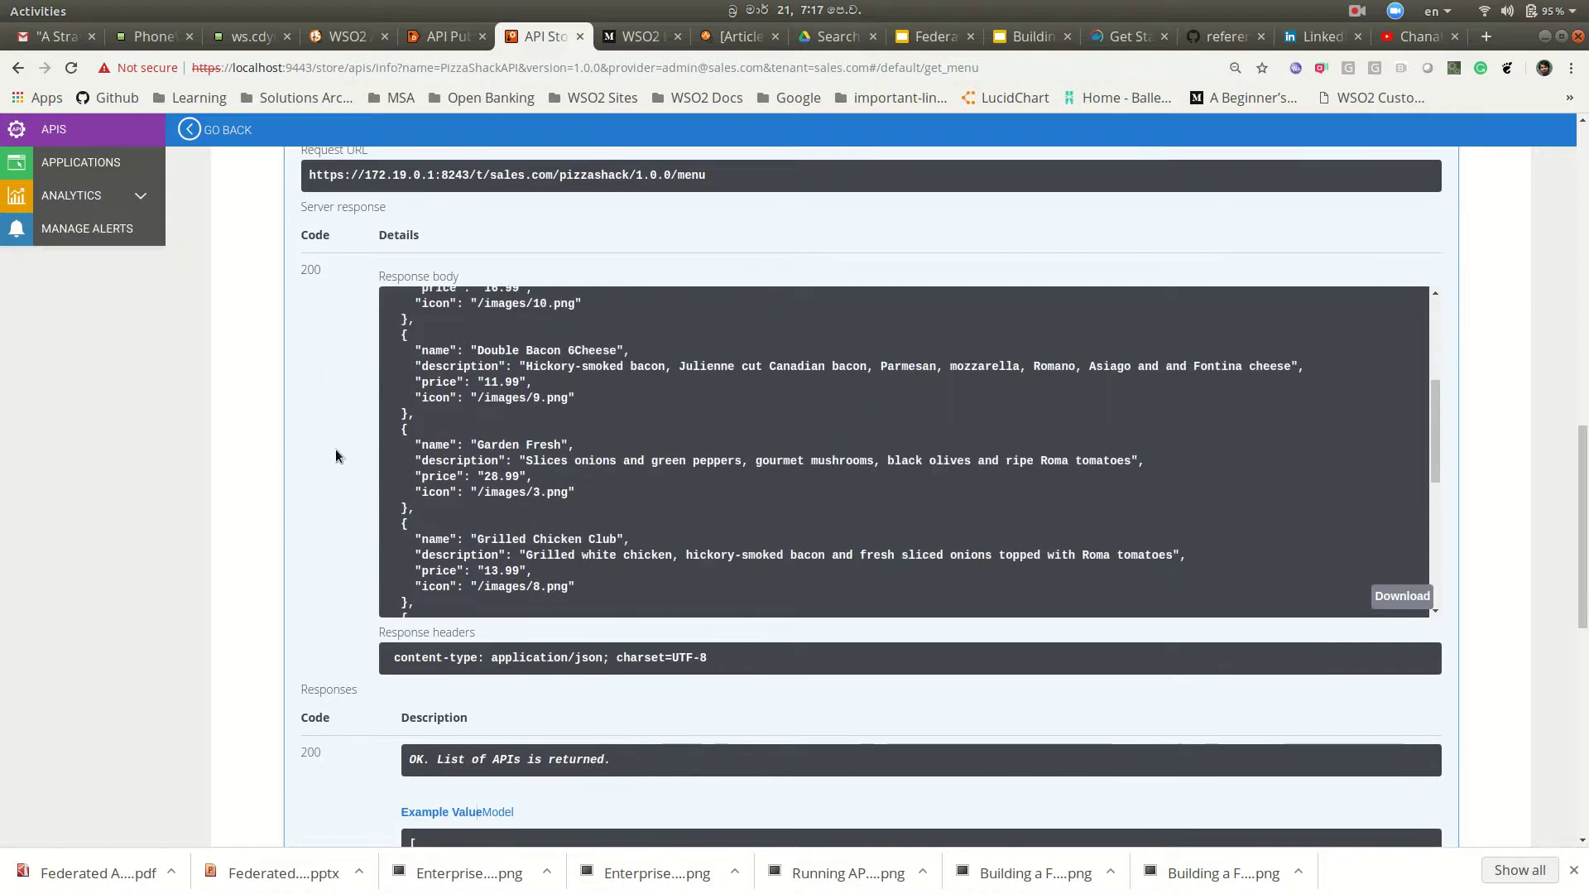
pyautogui.scroll(3, 336, 448)
pyautogui.scroll(10, 599, 568)
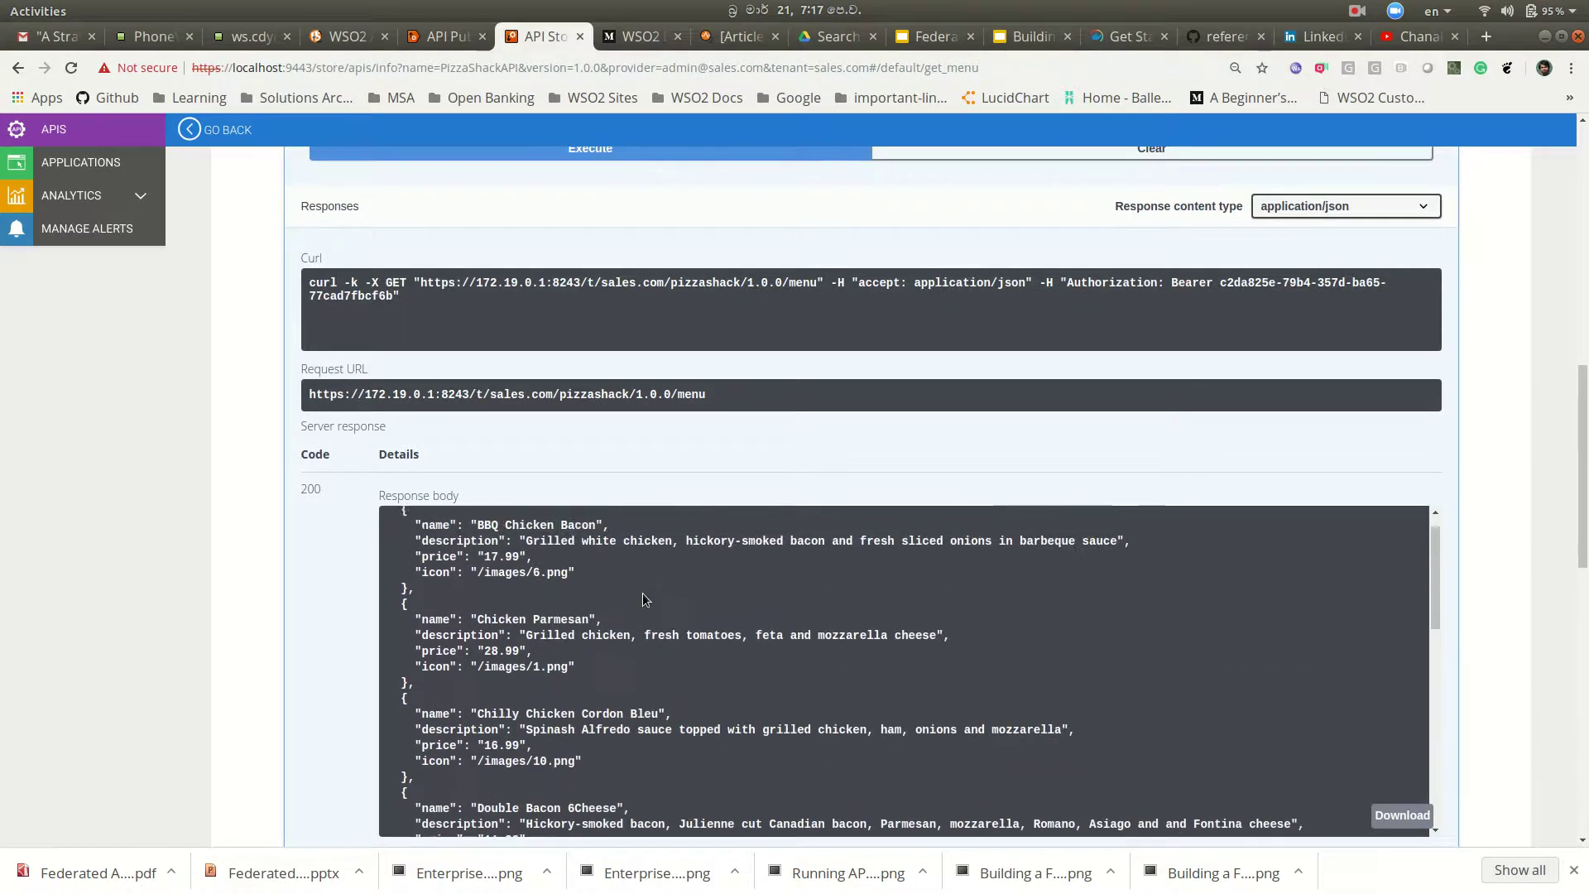
pyautogui.scroll(2, 605, 442)
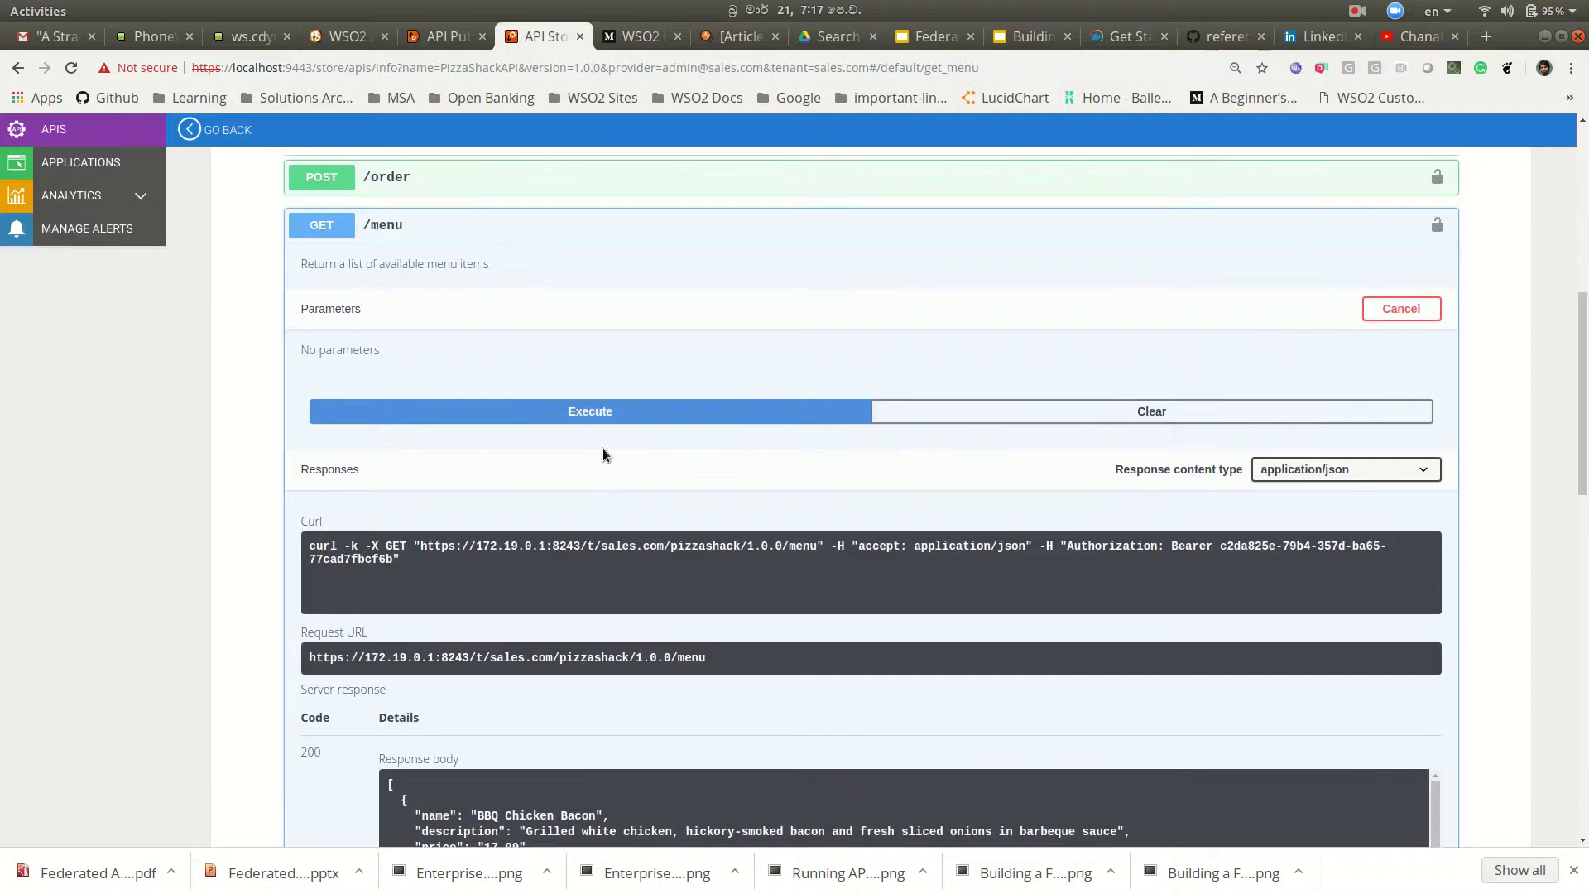
pyautogui.scroll(5, 637, 485)
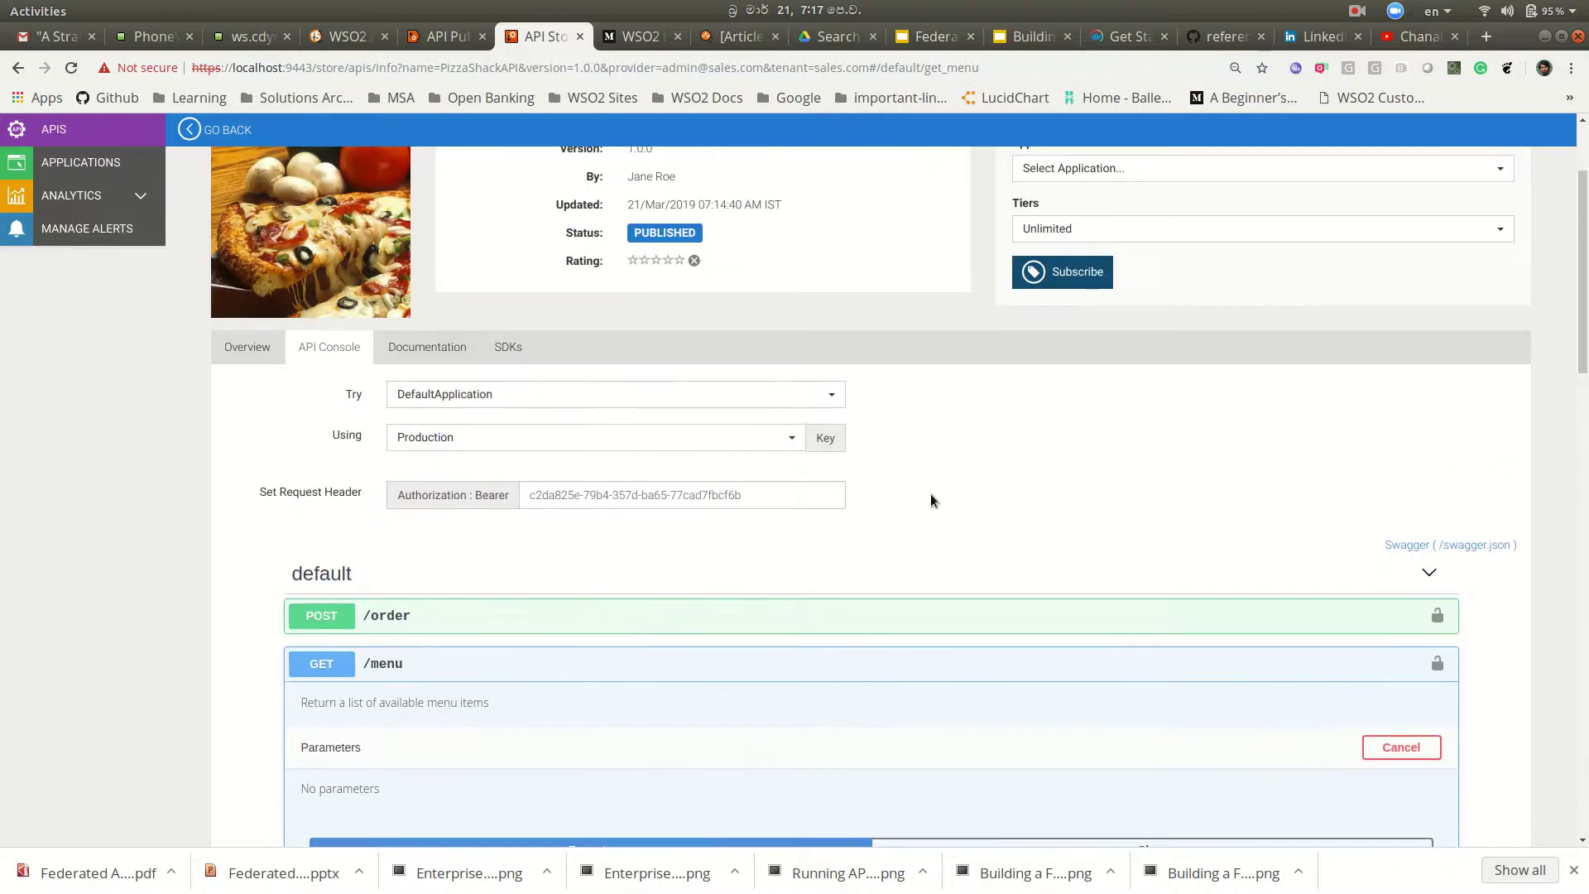
pyautogui.scroll(1, 932, 496)
pyautogui.scroll(2, 932, 500)
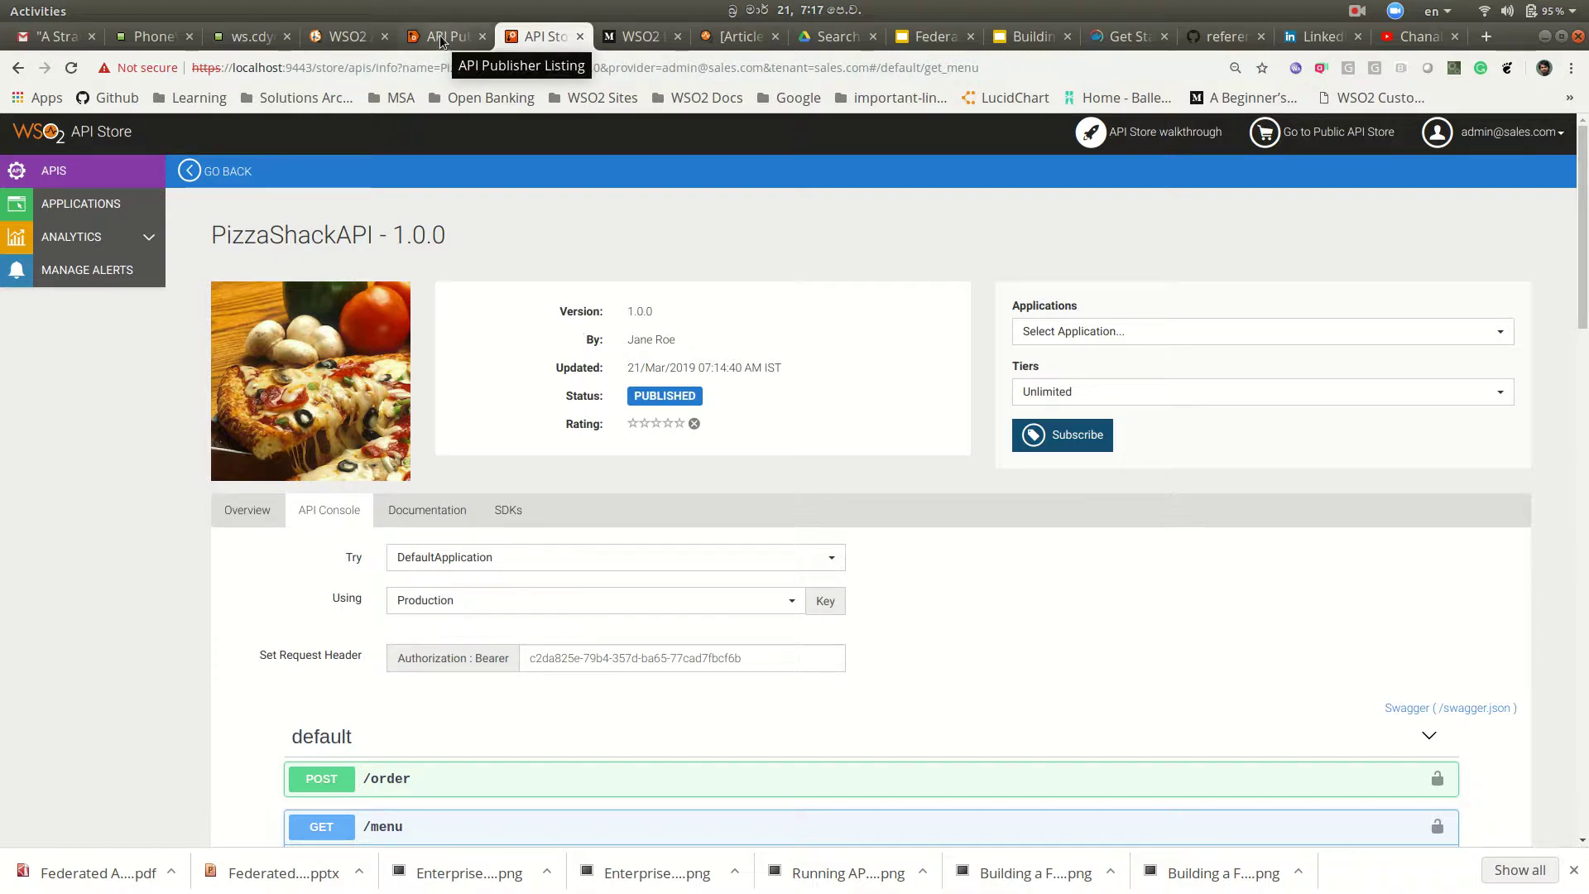
# Step: Sign out of the Management Console and sign in again with the infotech.com admin credentials
pyautogui.click(339, 40)
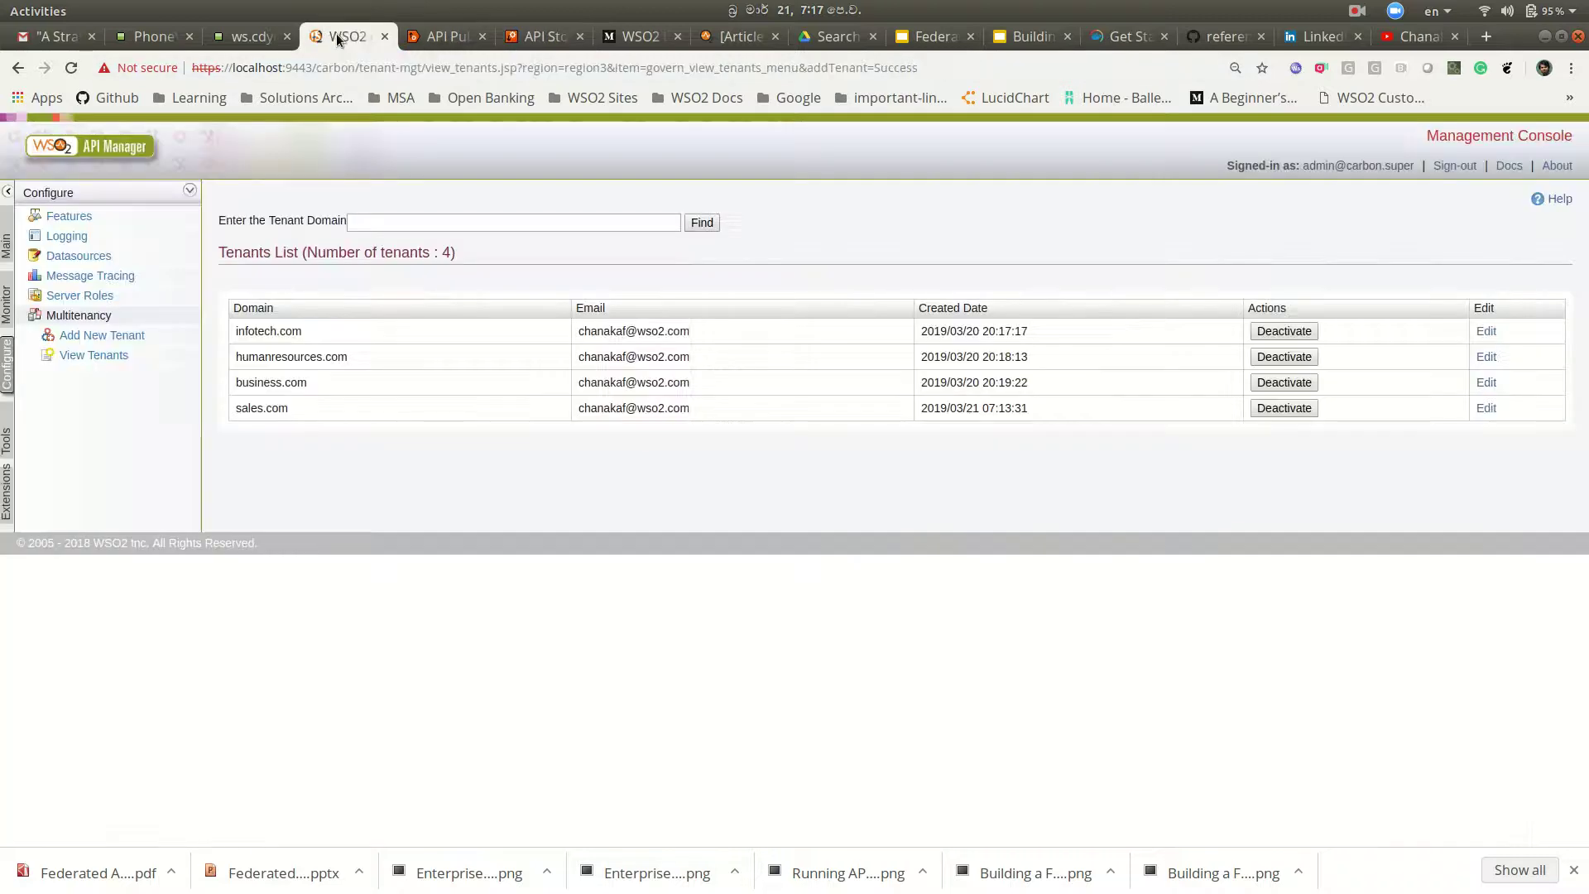
pyautogui.click(106, 142)
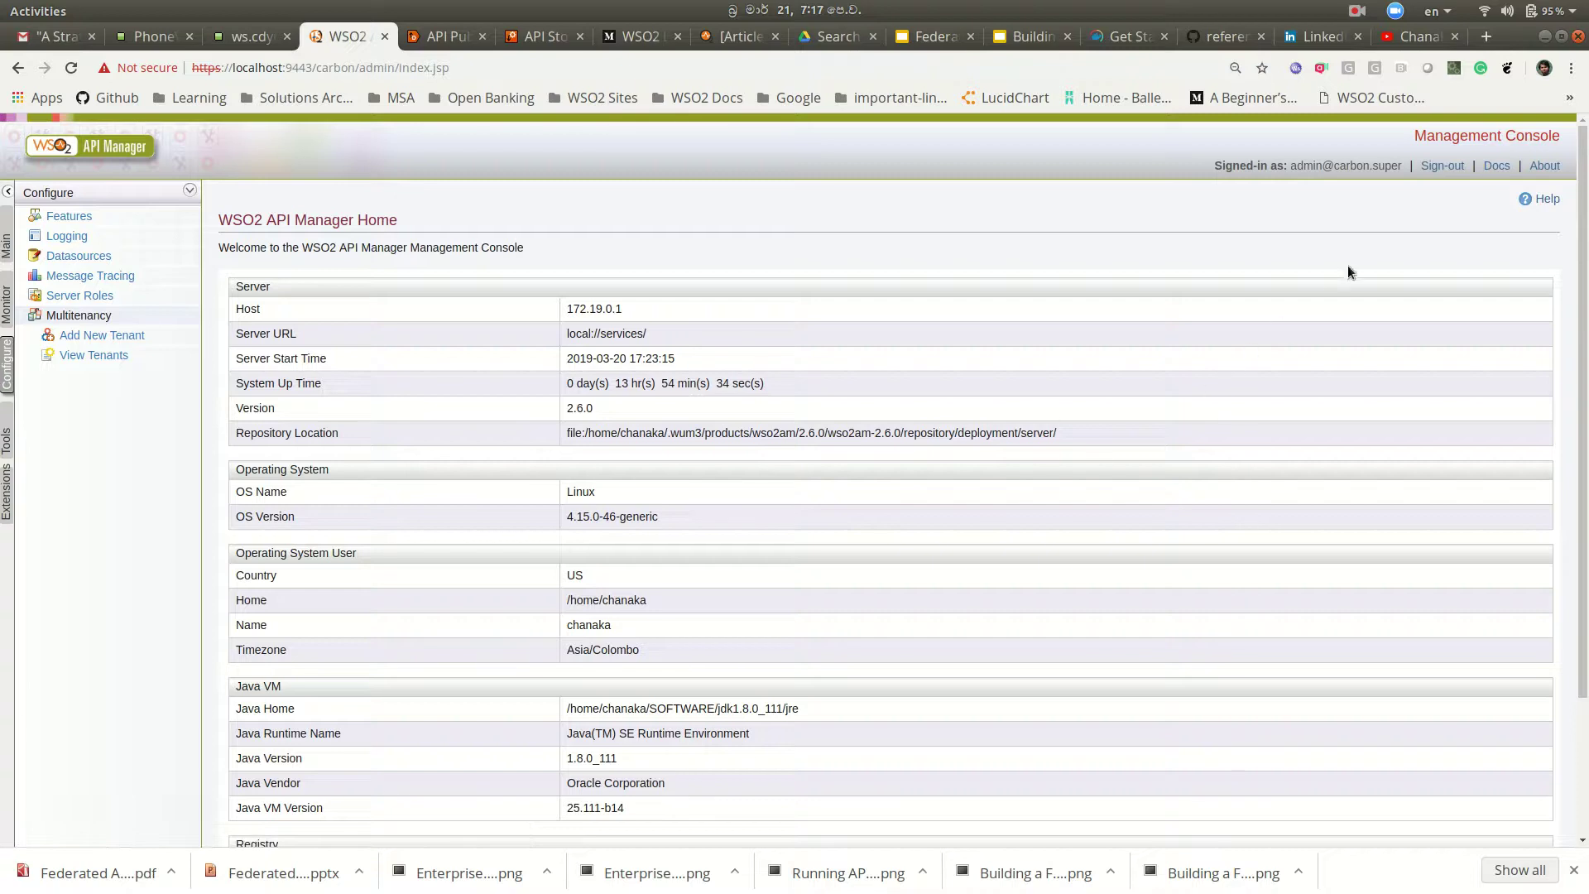
pyautogui.click(1440, 166)
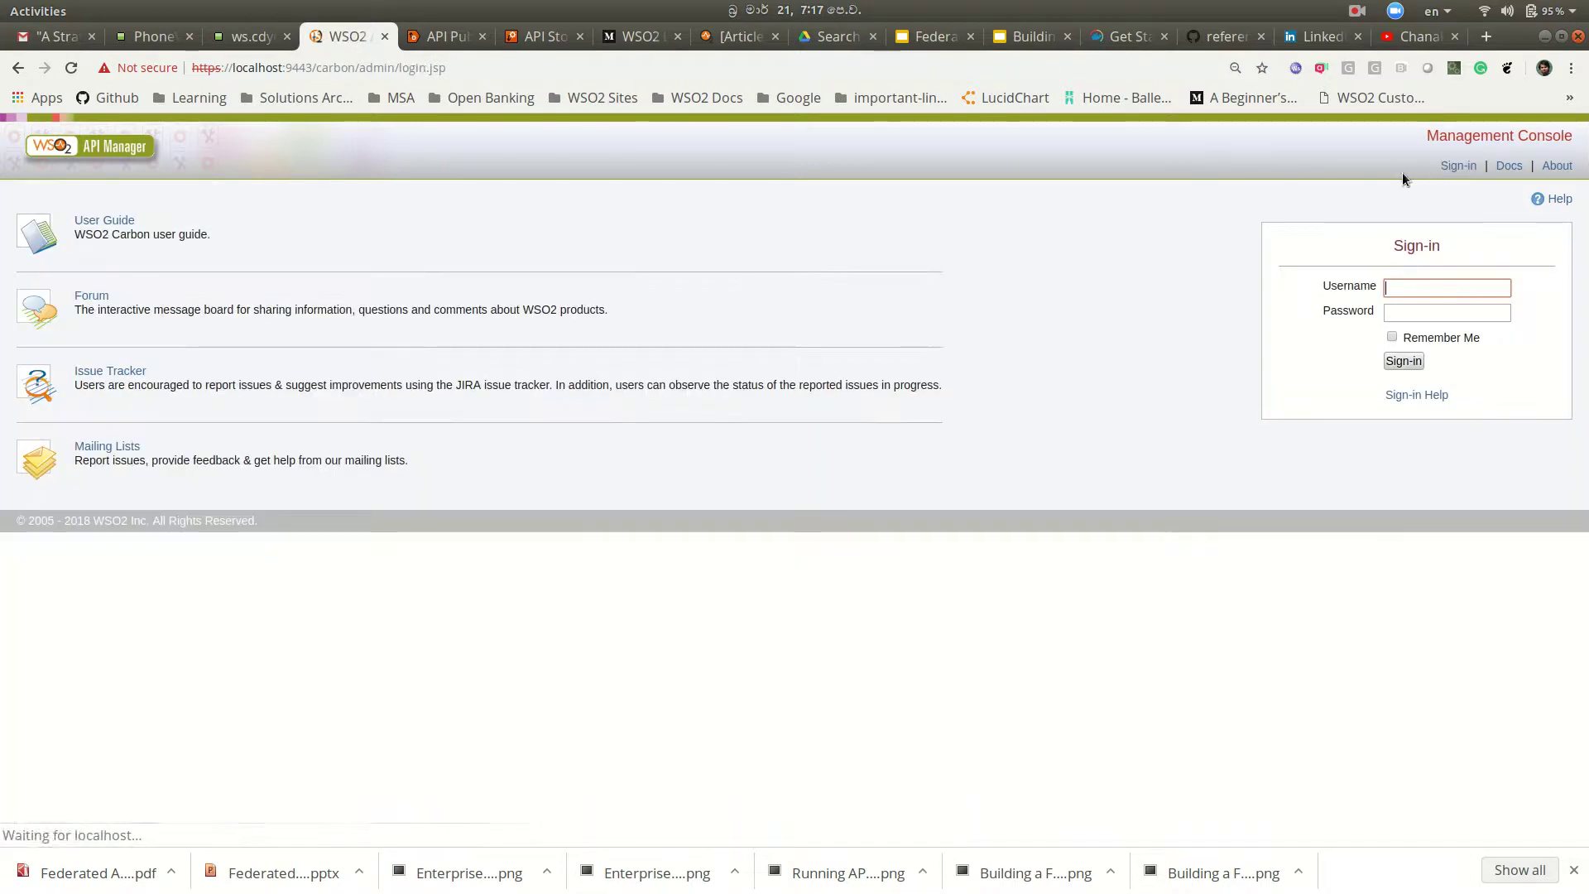
pyautogui.click(1445, 287)
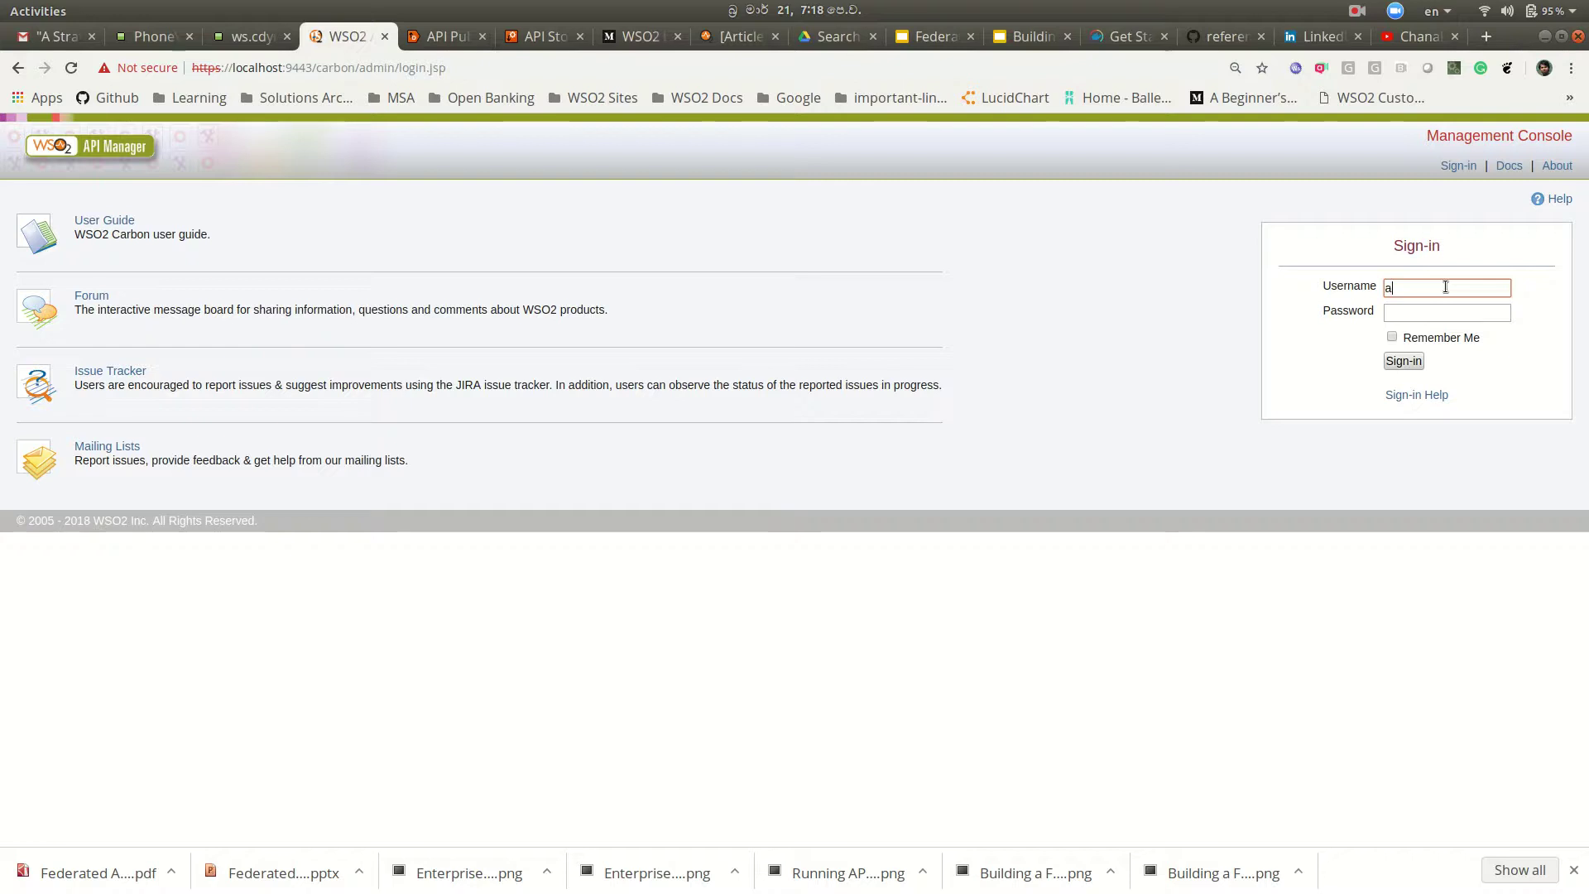
pyautogui.click(1436, 318)
pyautogui.write('admin12')
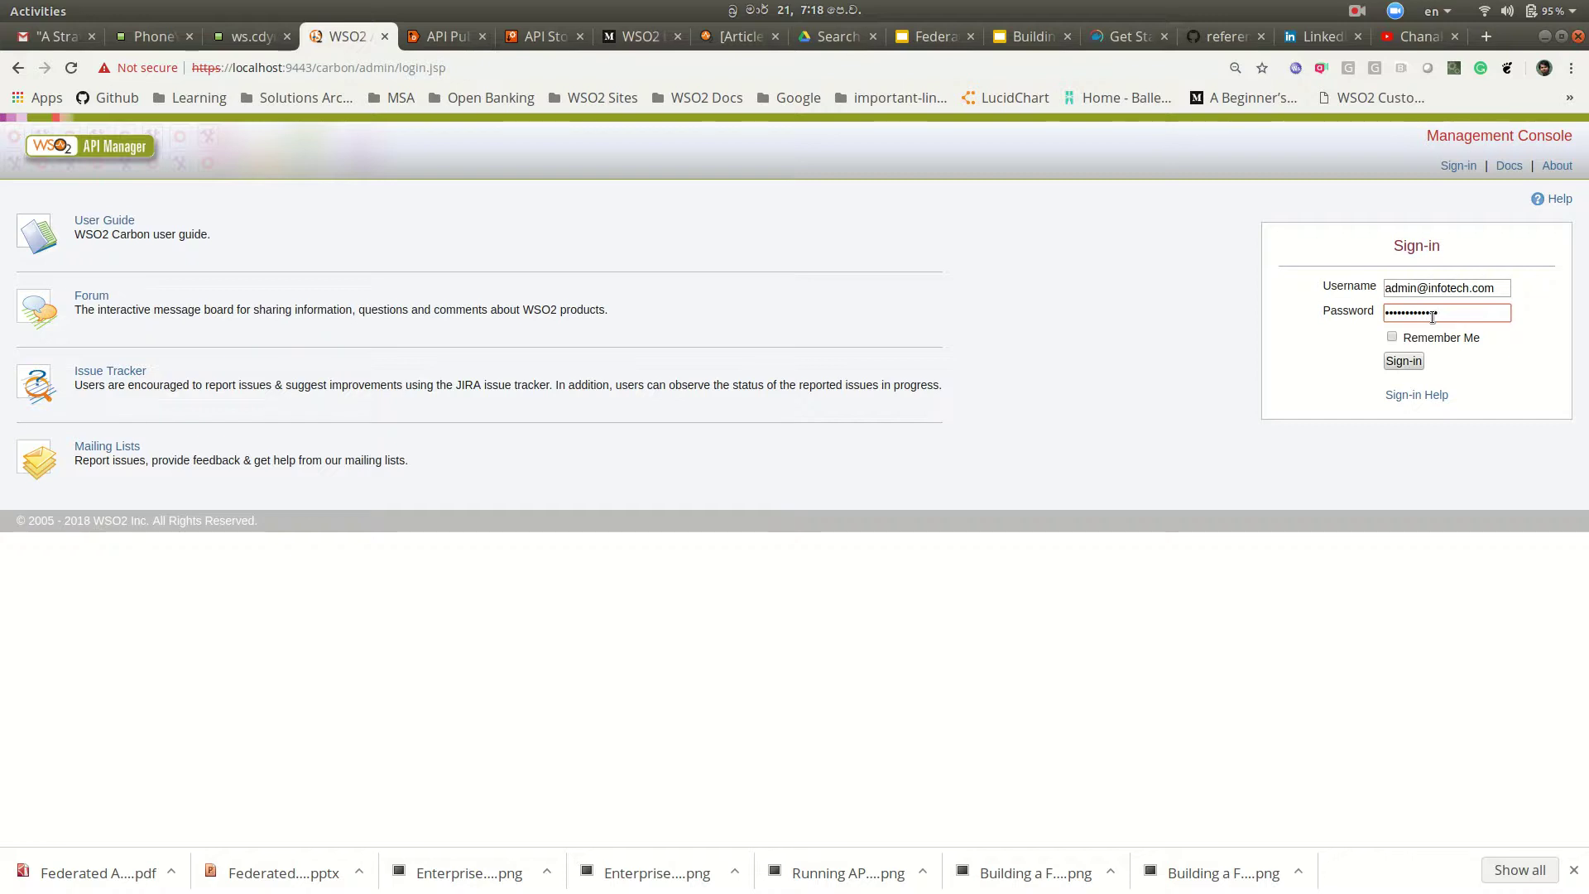
pyautogui.click(1404, 362)
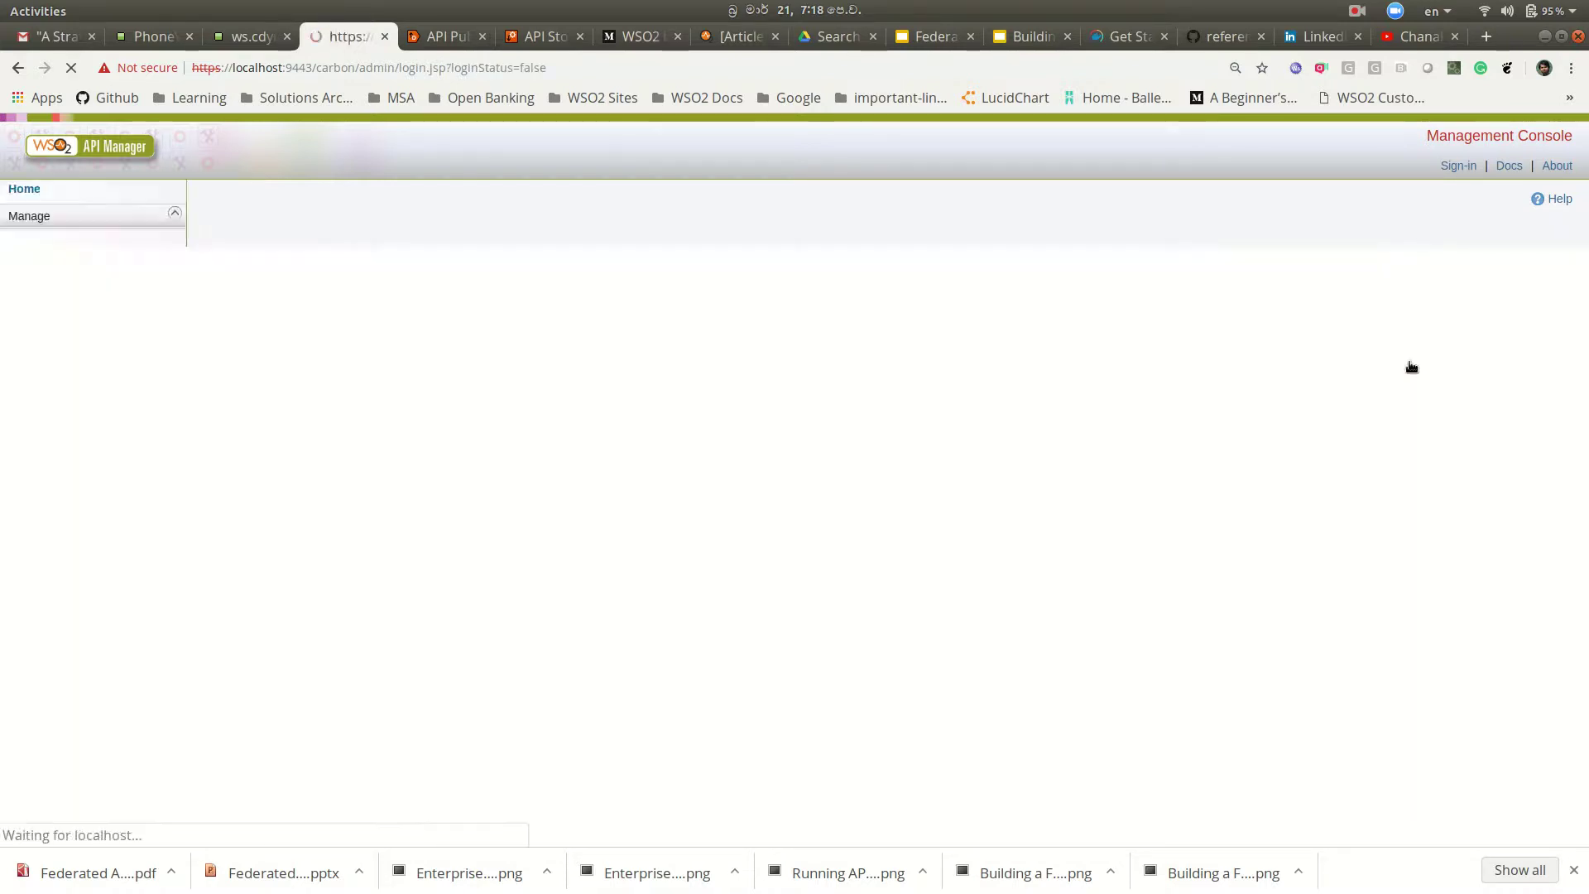
# Step: Dismiss 'Login failed!', retry the infotech.com admin sign-in, then go to the API Publisher tab
pyautogui.click(630, 533)
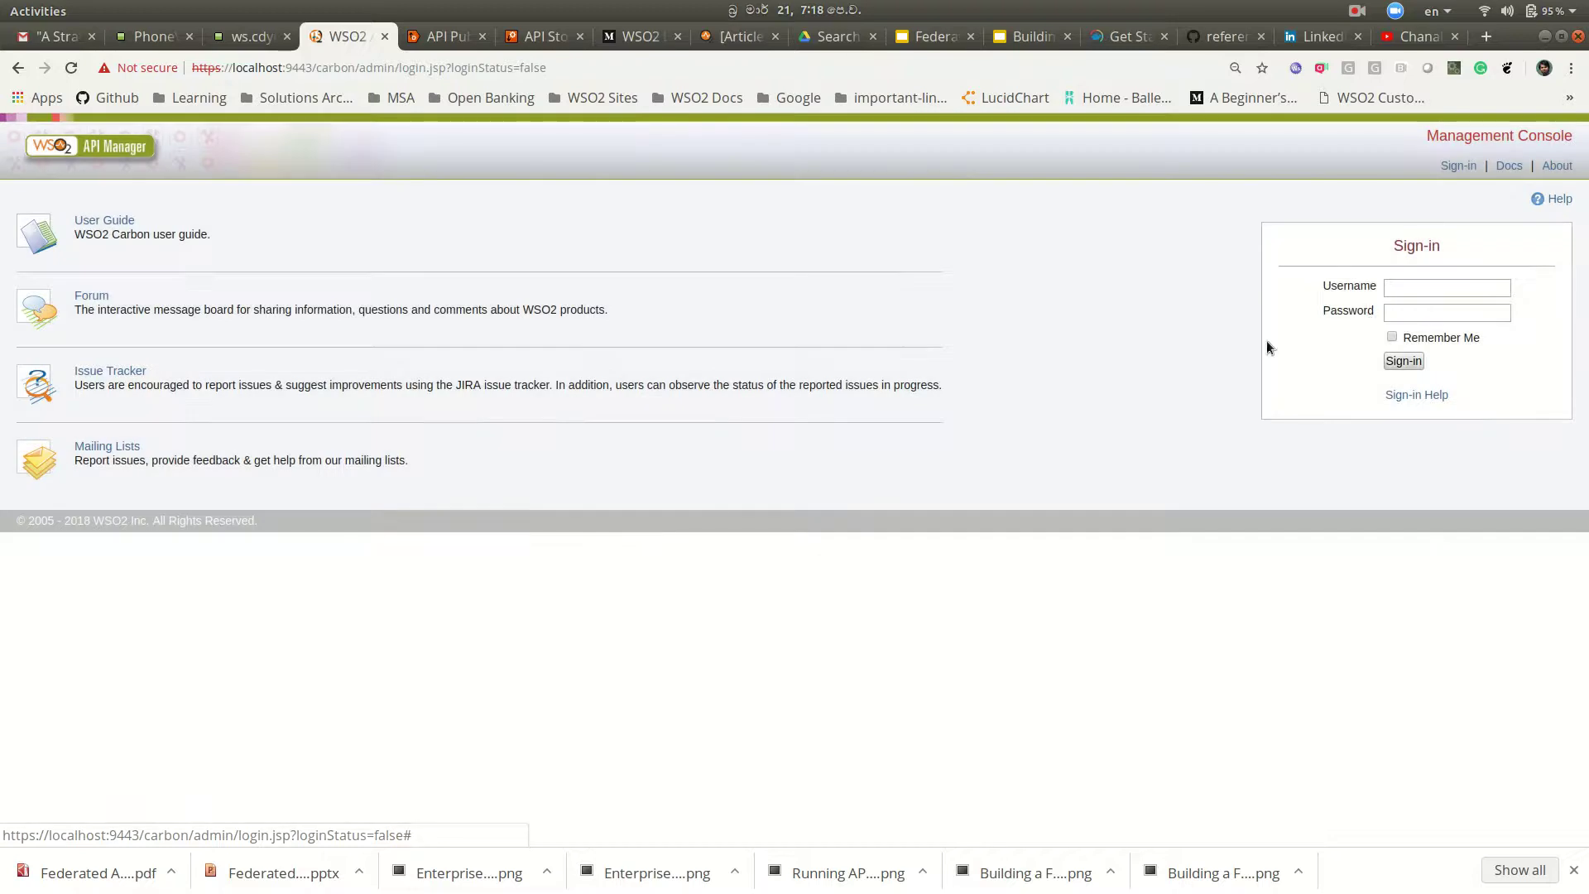
pyautogui.click(1423, 287)
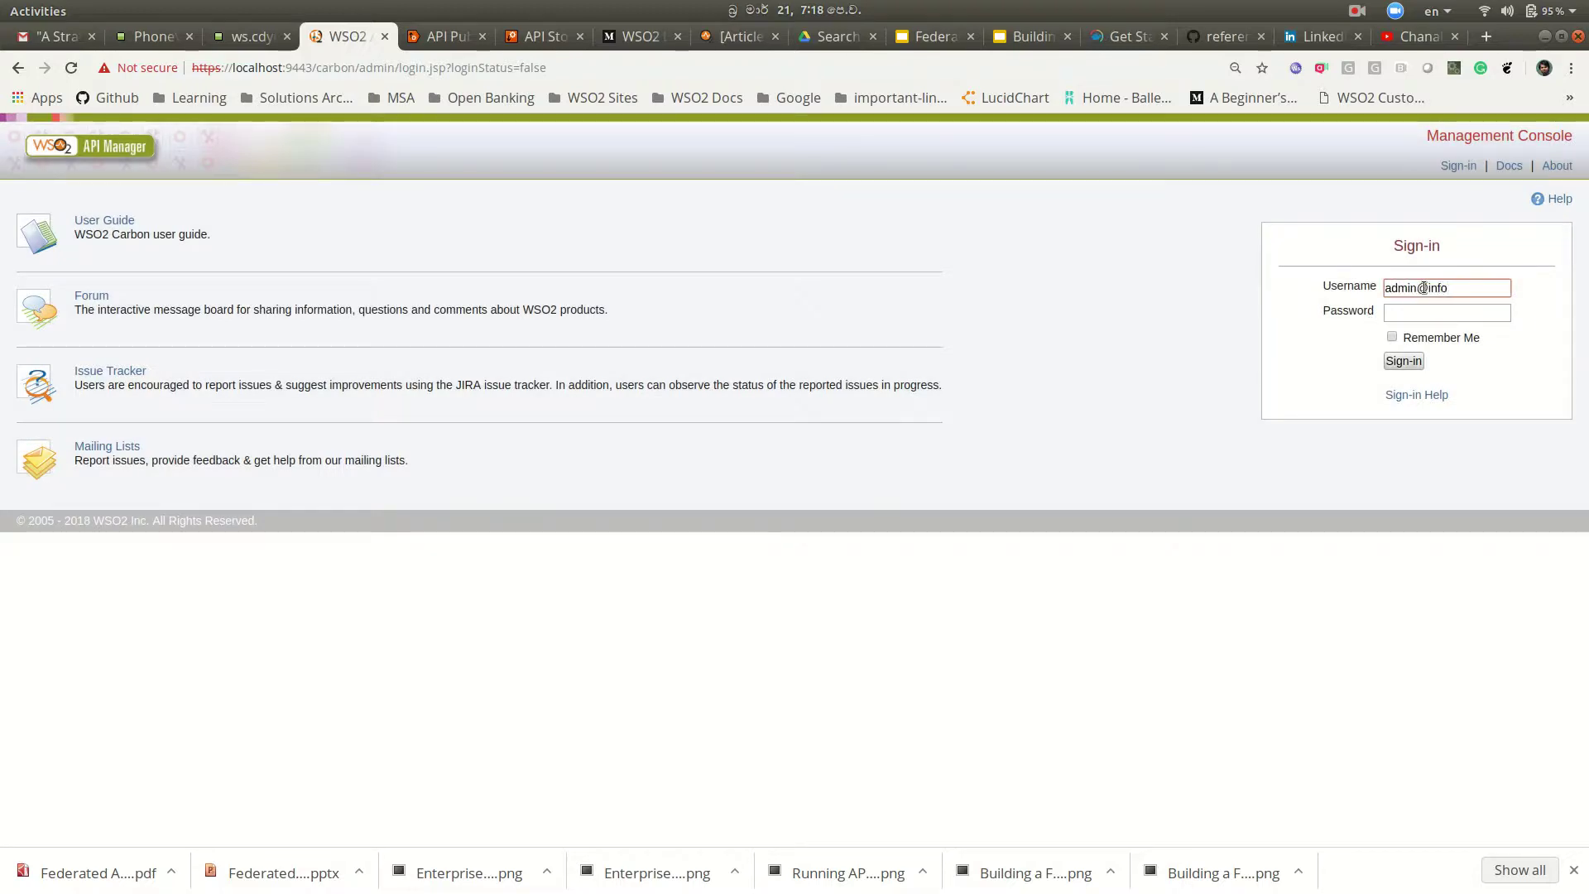
pyautogui.press('Tab')
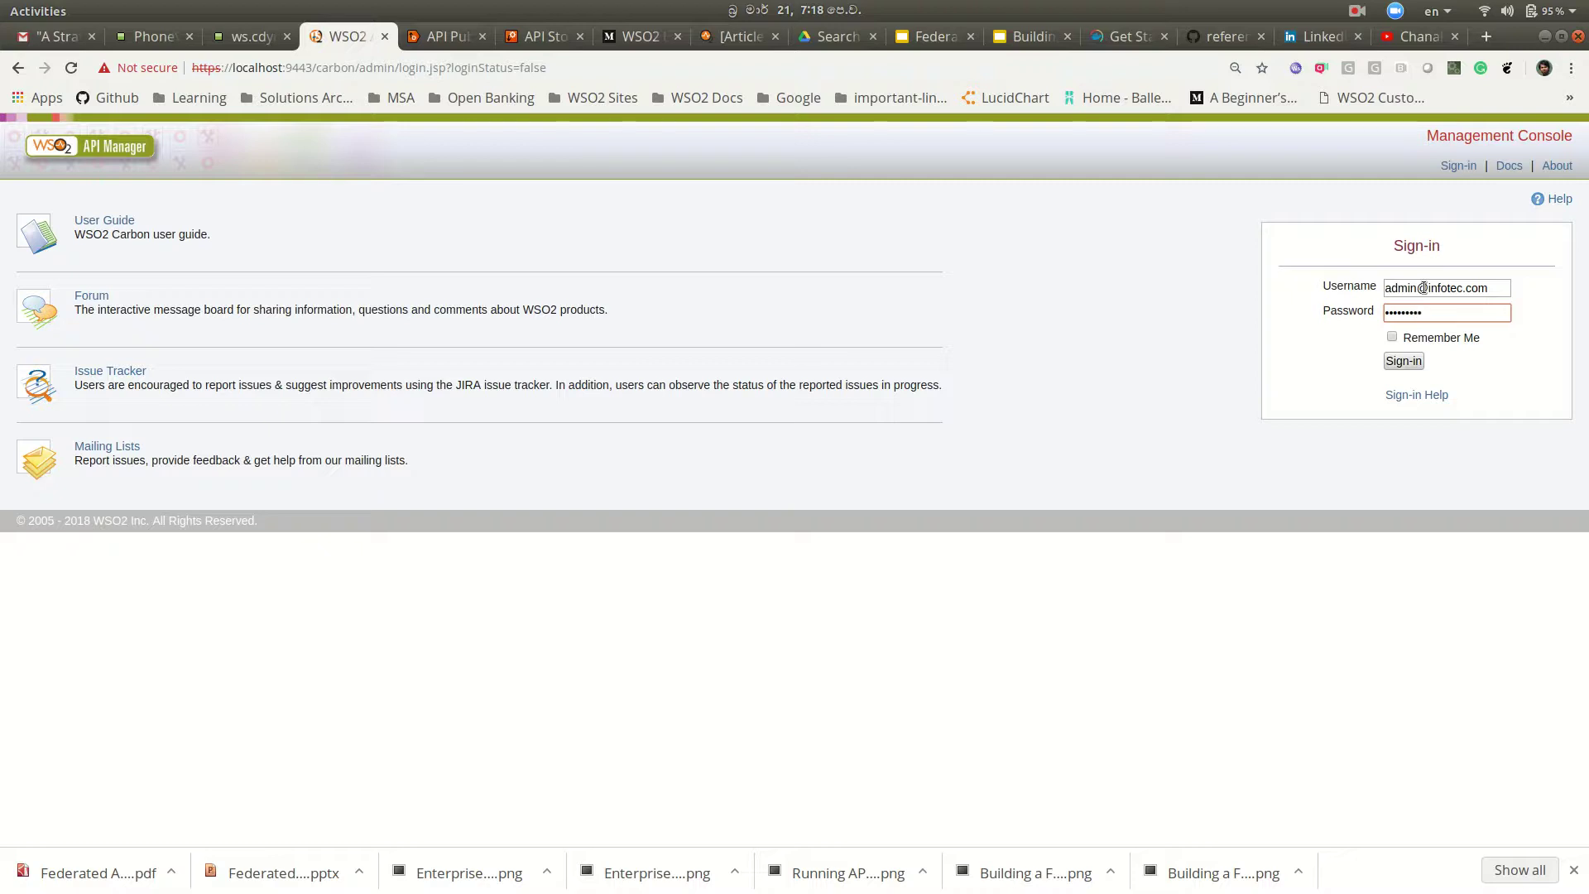
pyautogui.write('***')
pyautogui.click(1405, 362)
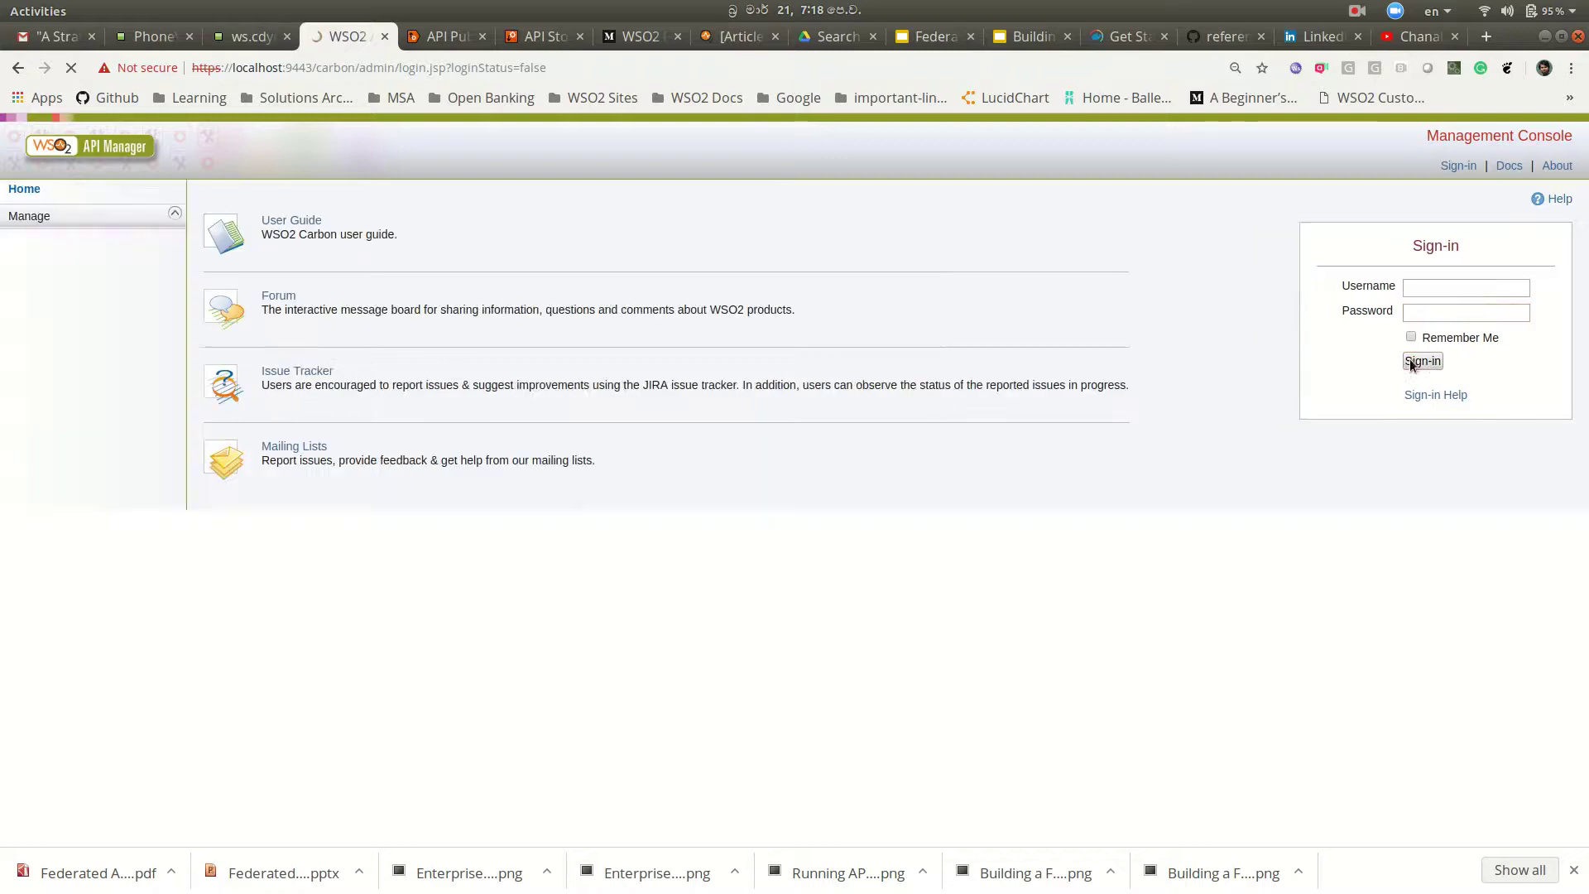
pyautogui.click(636, 532)
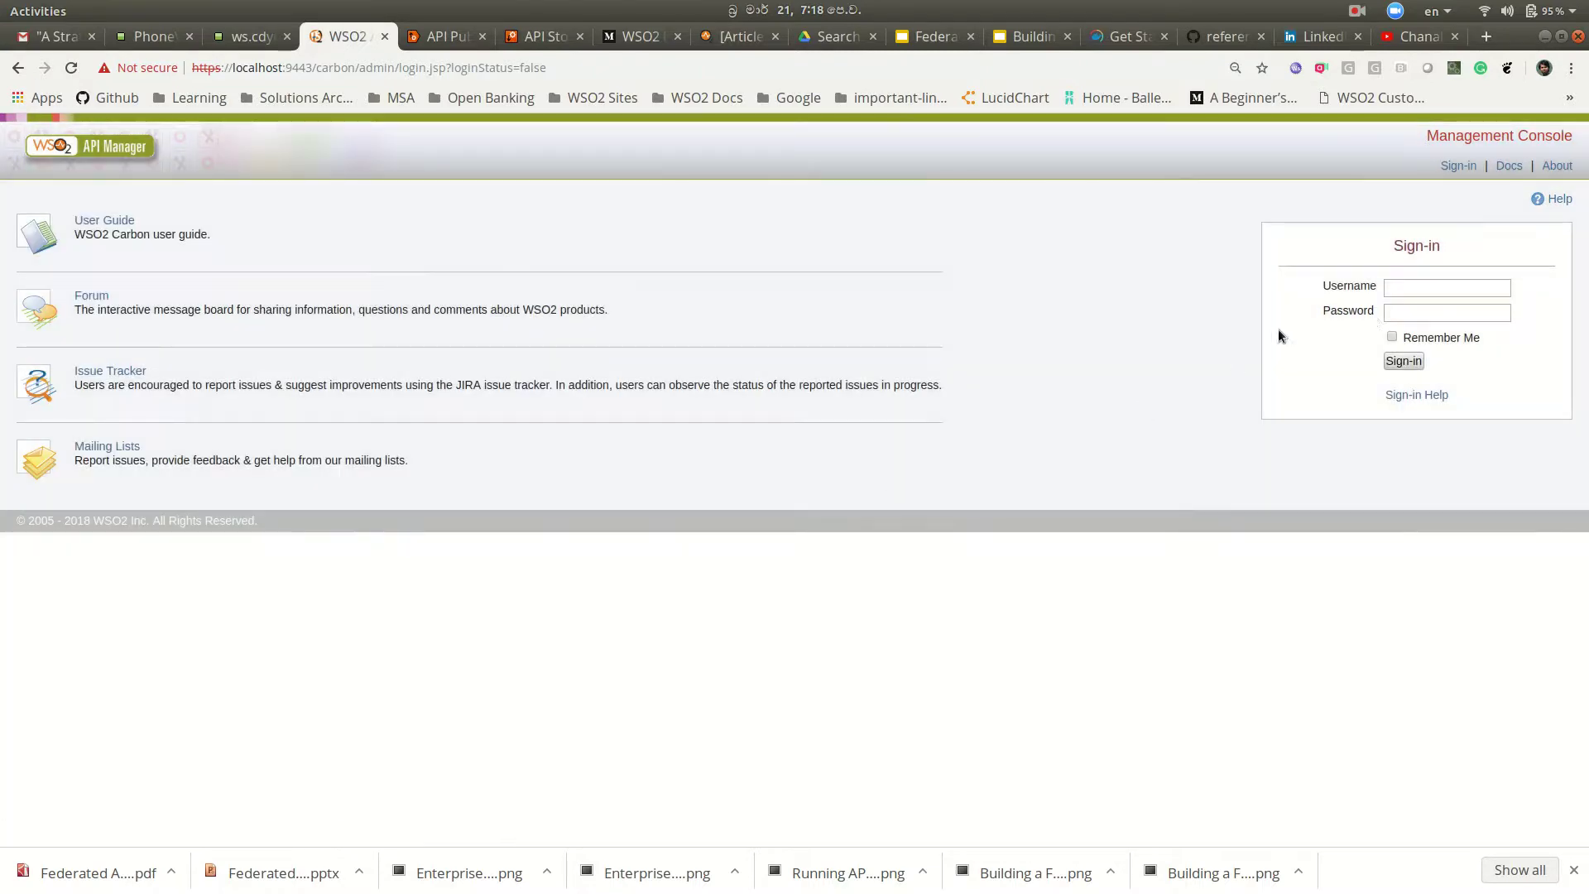
pyautogui.click(1396, 290)
pyautogui.click(447, 36)
# Step: From the API Store, visit the infotech.com tenant's store
pyautogui.click(543, 36)
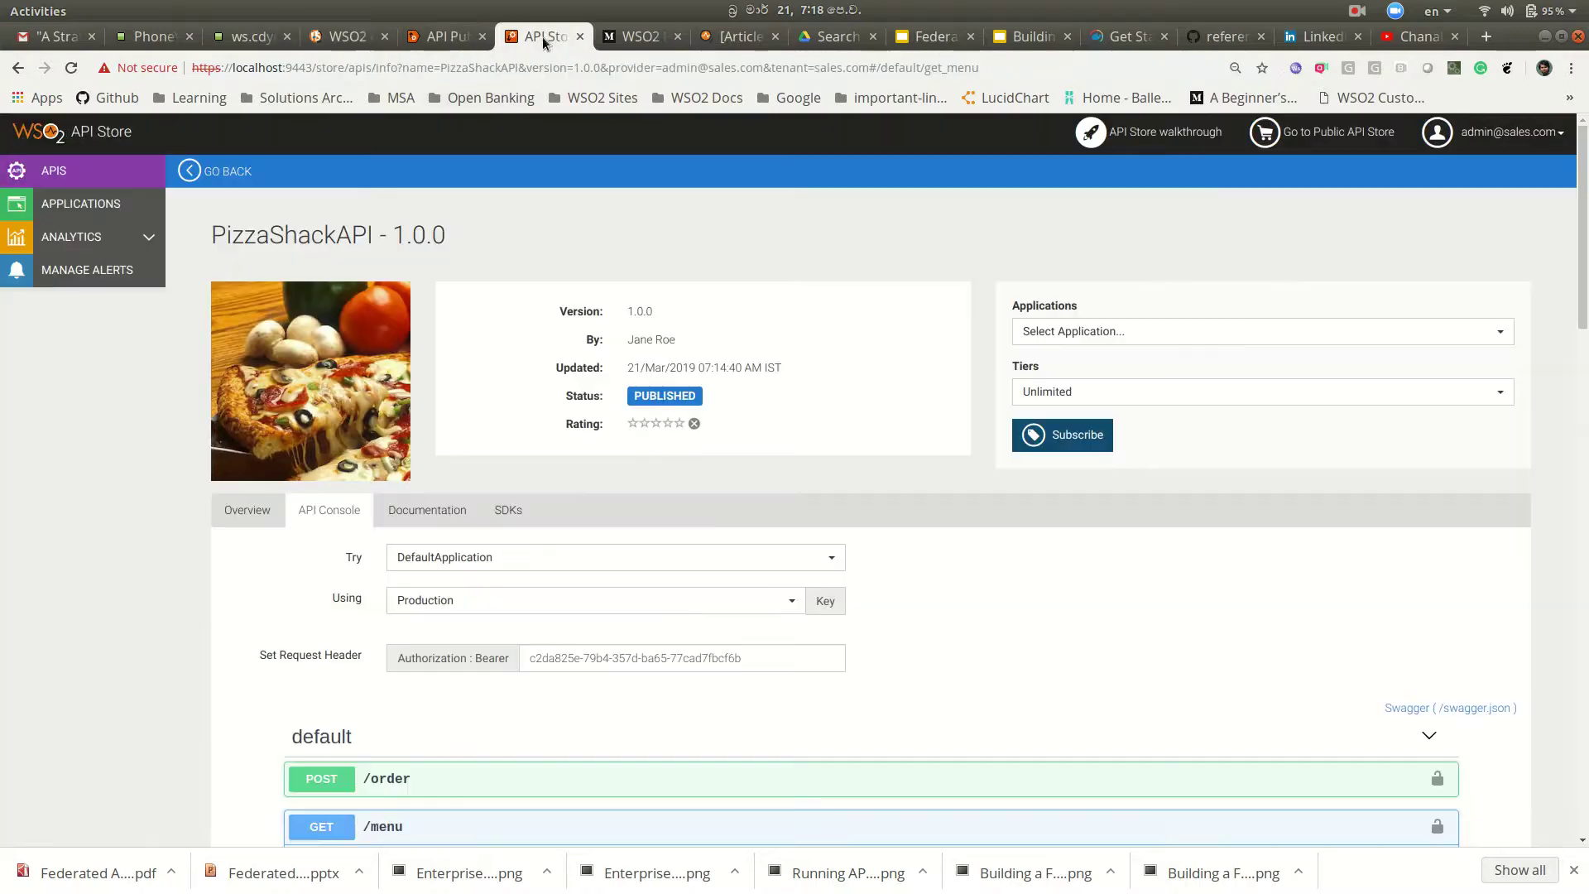
pyautogui.click(1361, 140)
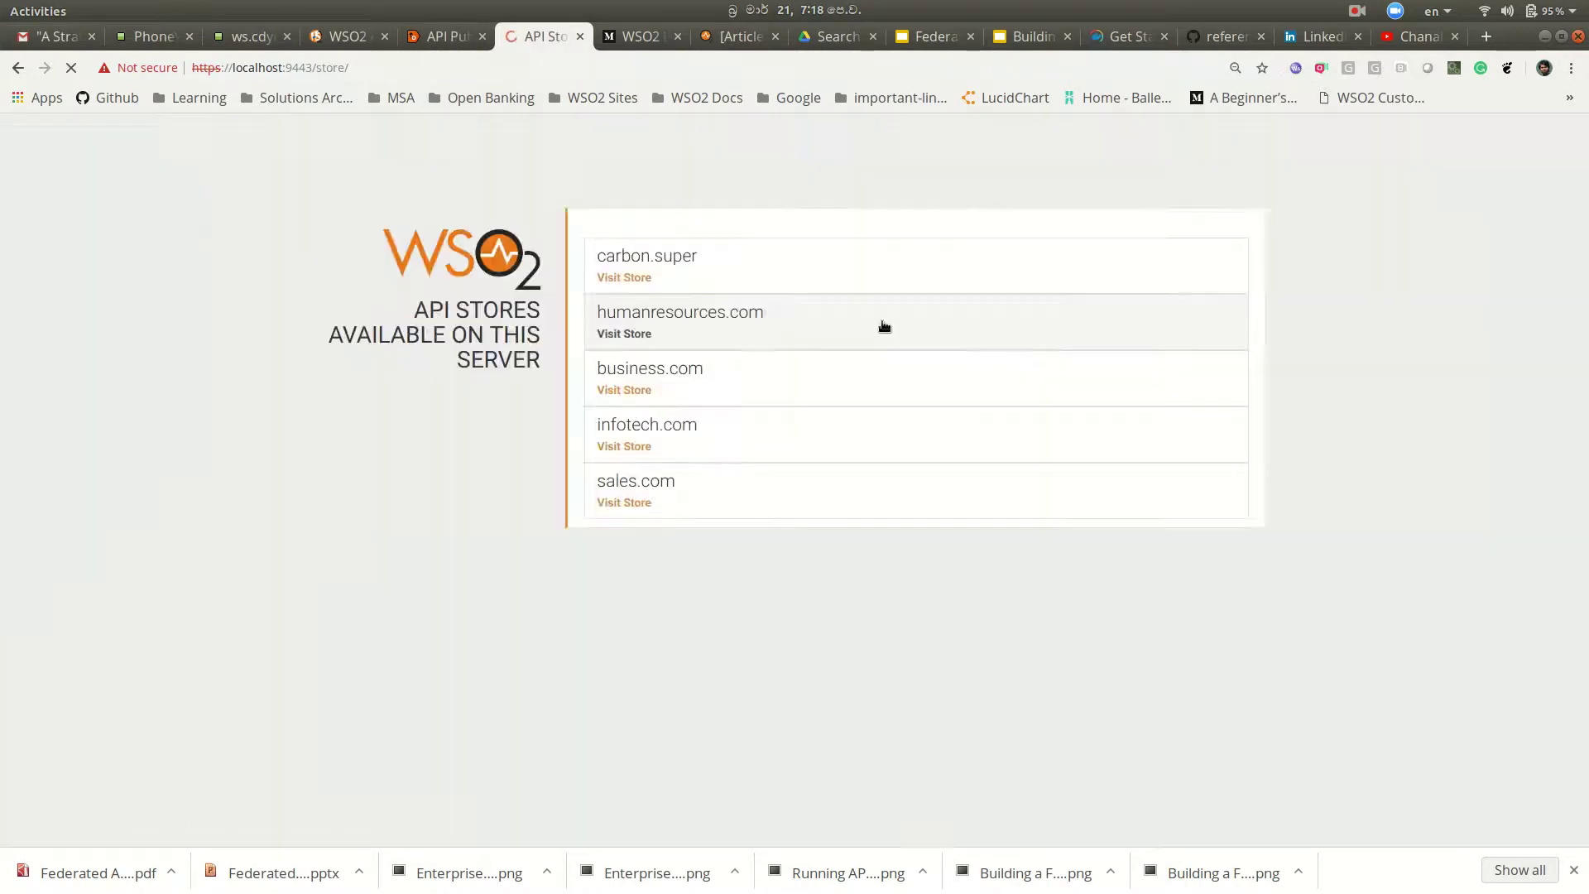
pyautogui.click(705, 432)
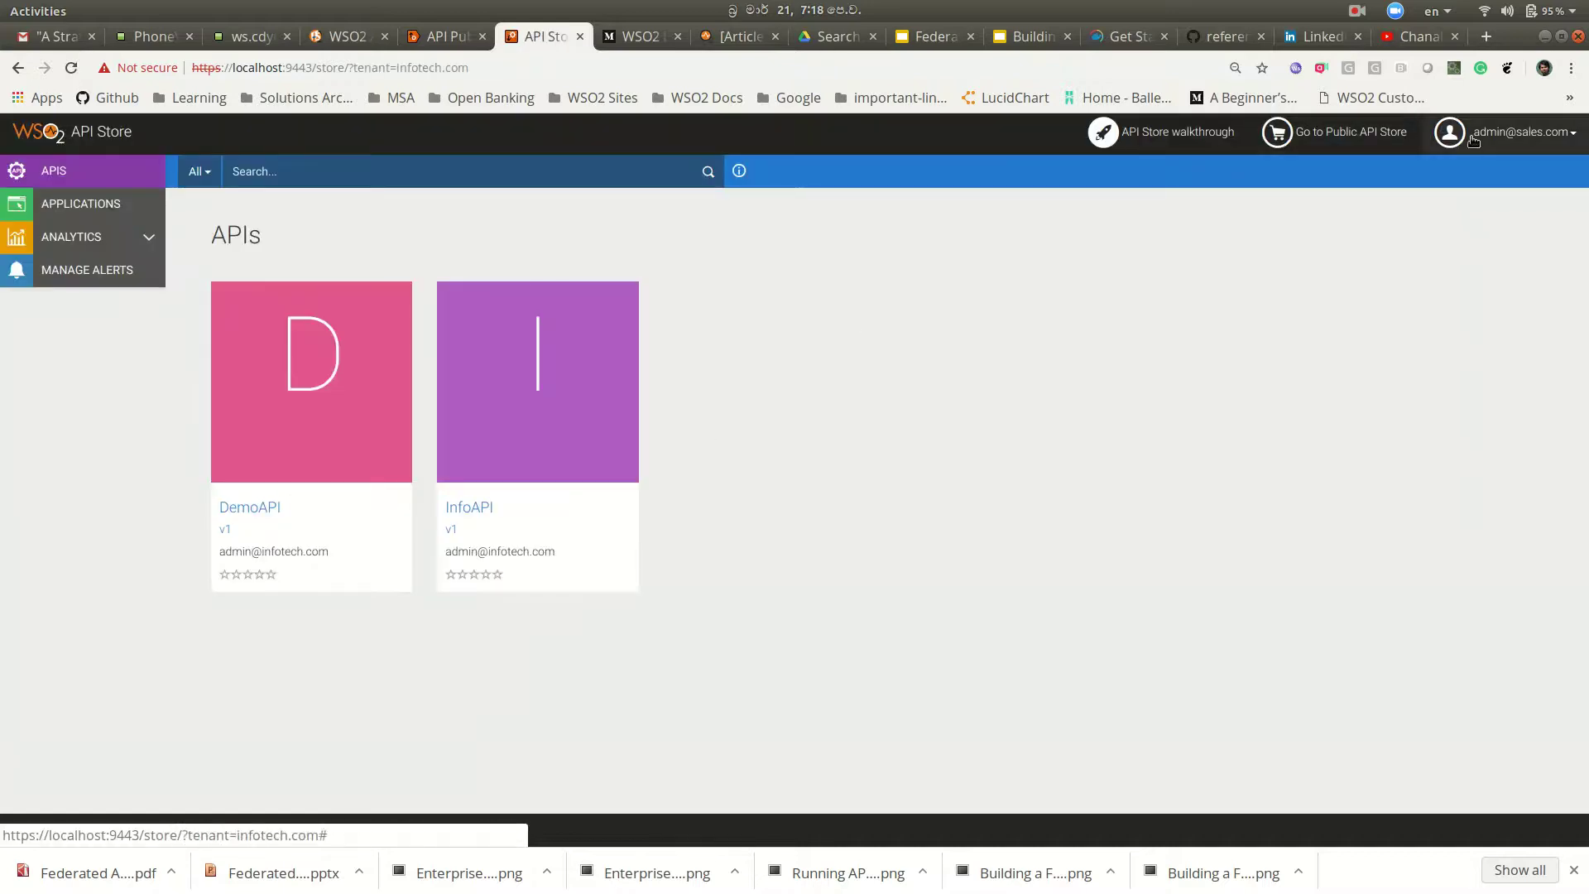
# Step: Sign out of sales.com and sign in to the store as the infotech.com admin
pyautogui.click(1508, 144)
pyautogui.click(1498, 175)
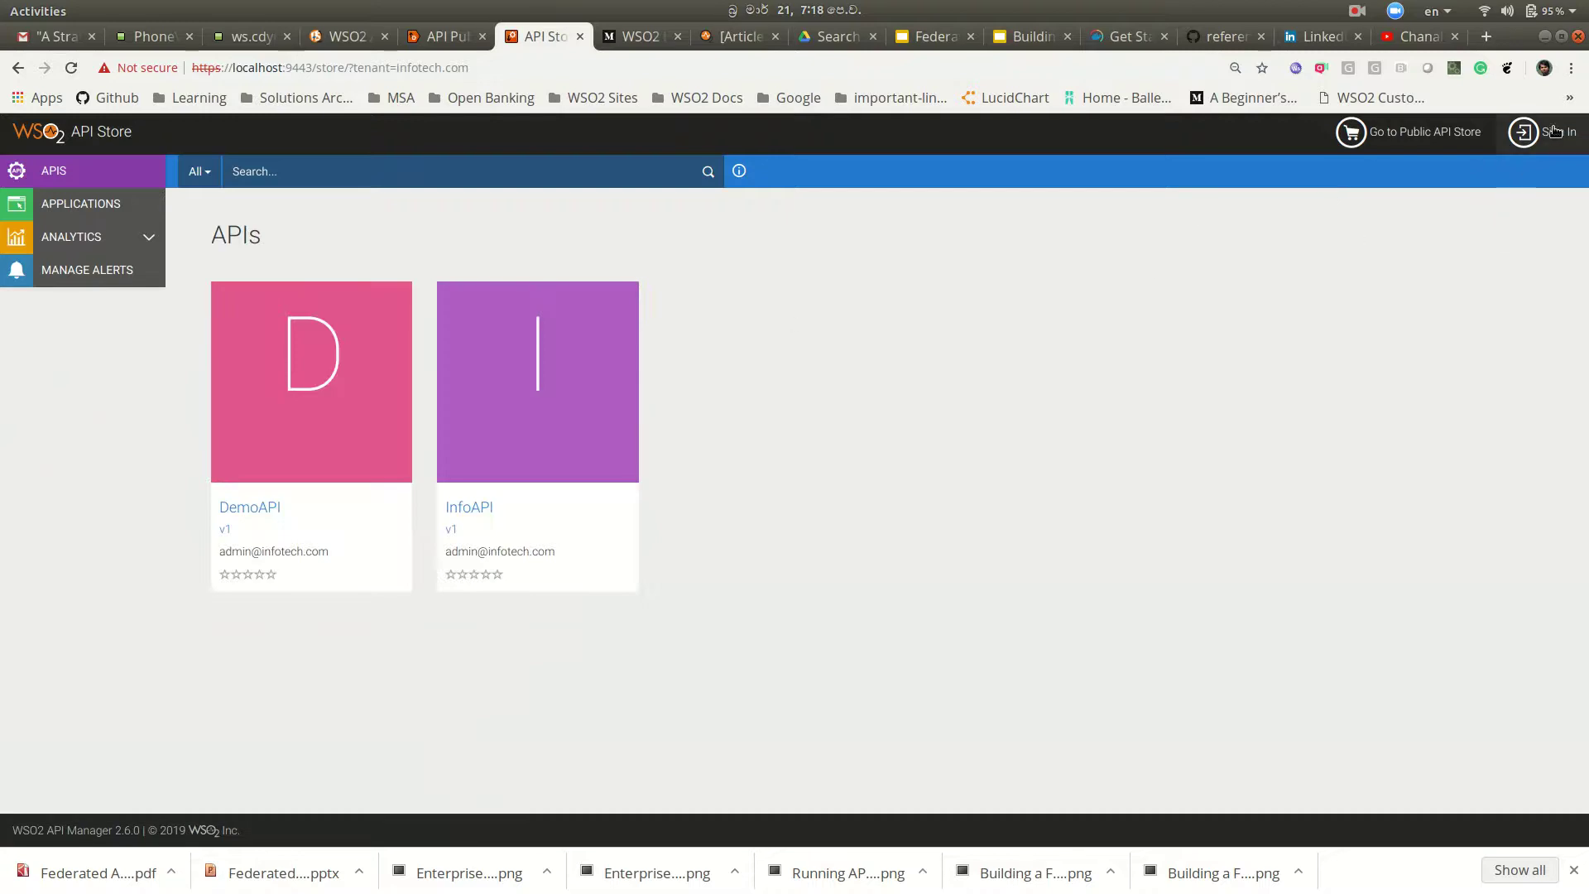
pyautogui.click(1539, 132)
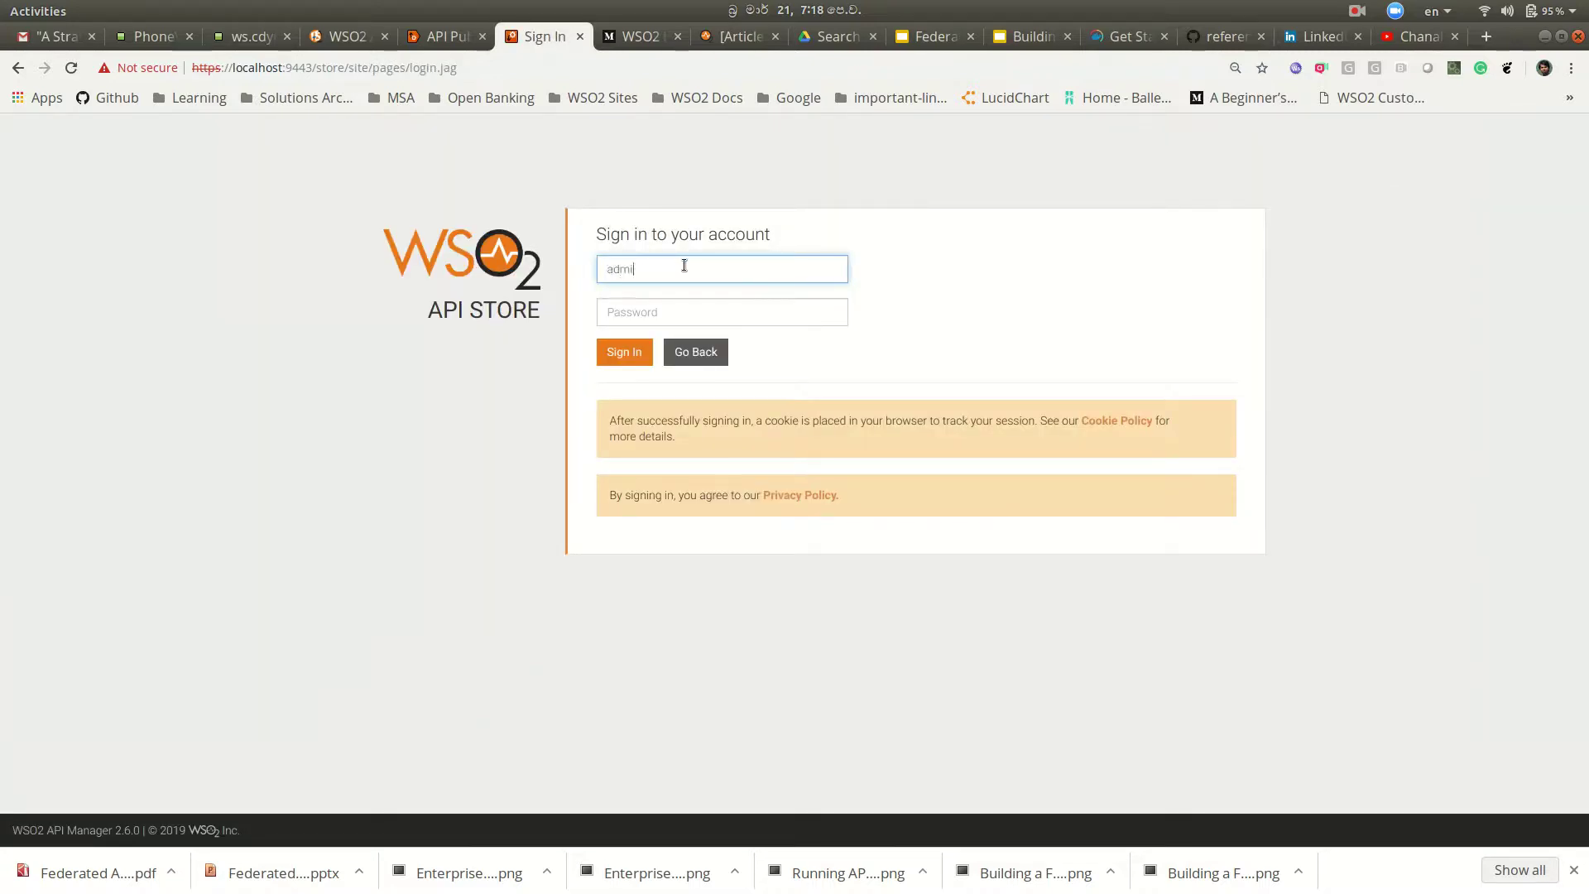
pyautogui.press('Tab')
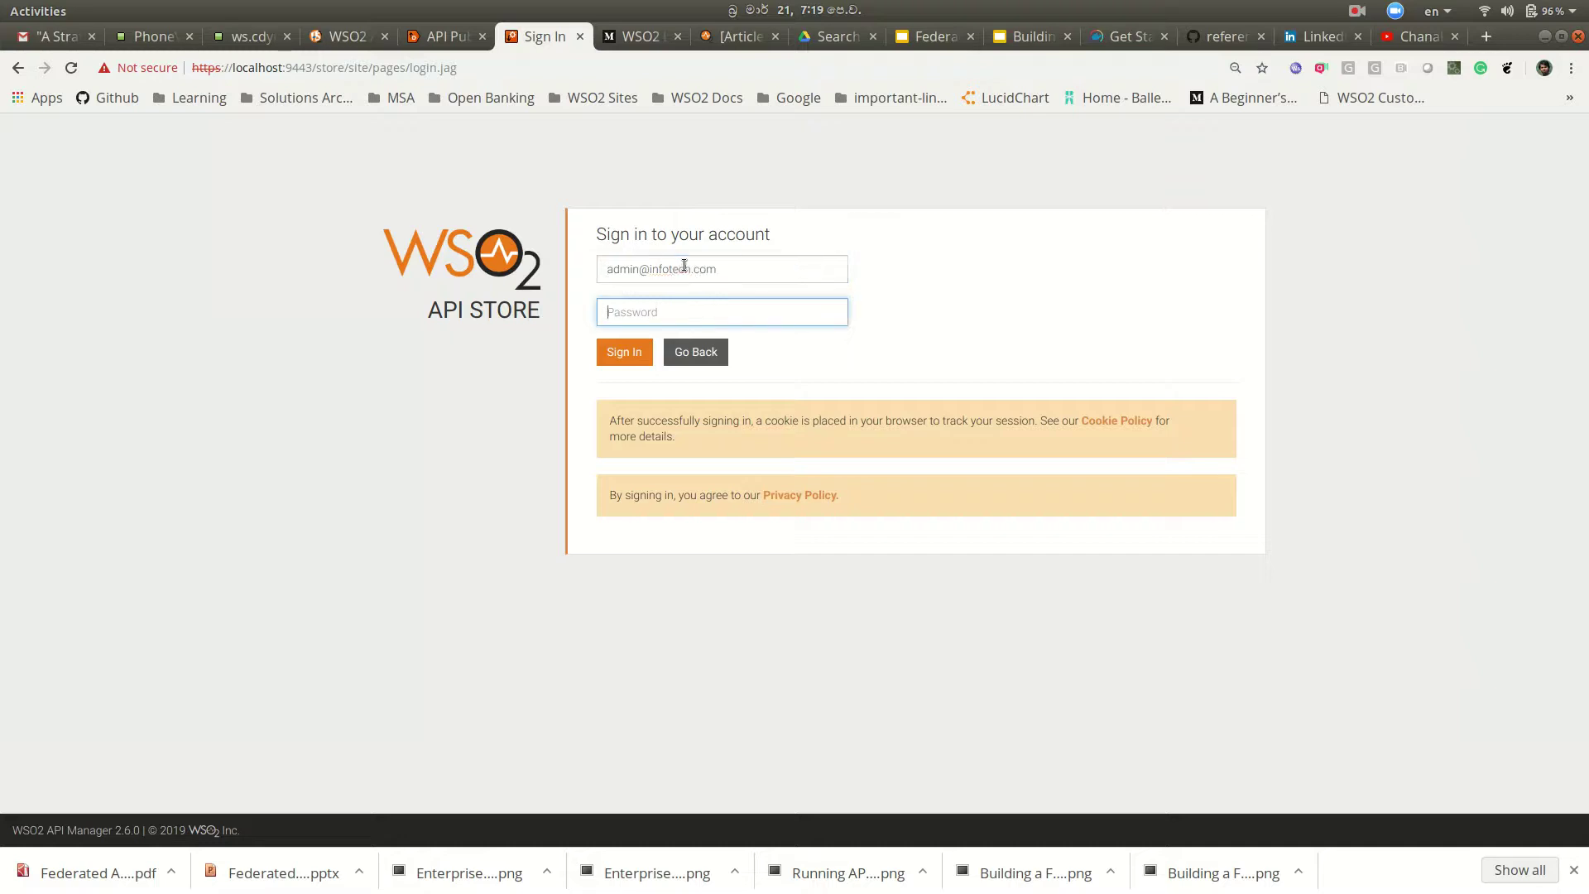
pyautogui.write('ad')
pyautogui.click(626, 354)
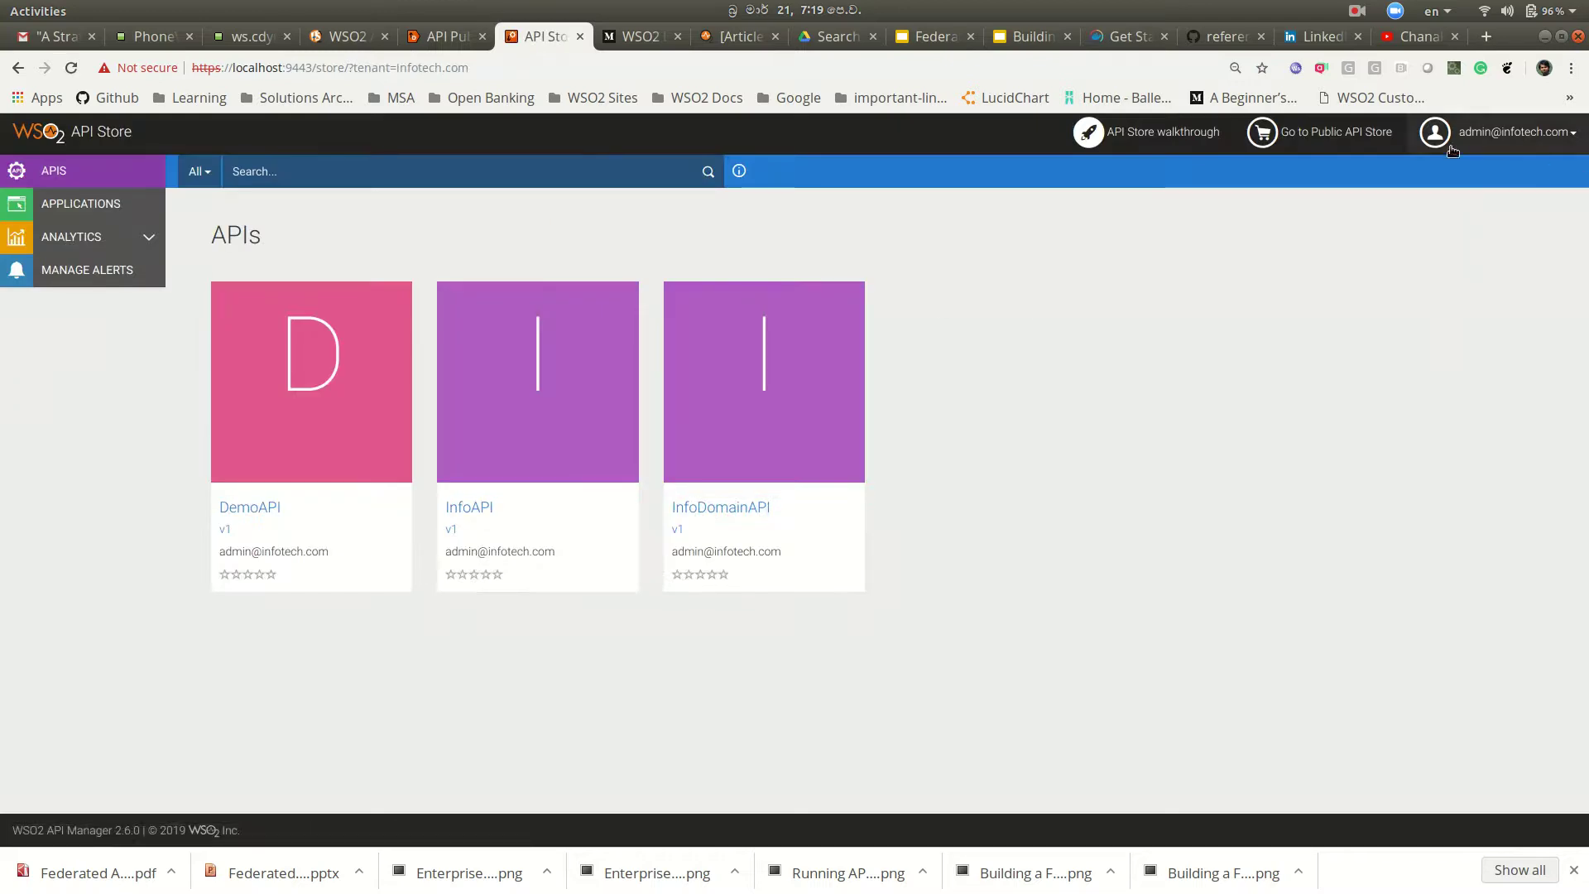
# Step: Sign in to the Management Console with the infotech admin credentials
pyautogui.click(356, 36)
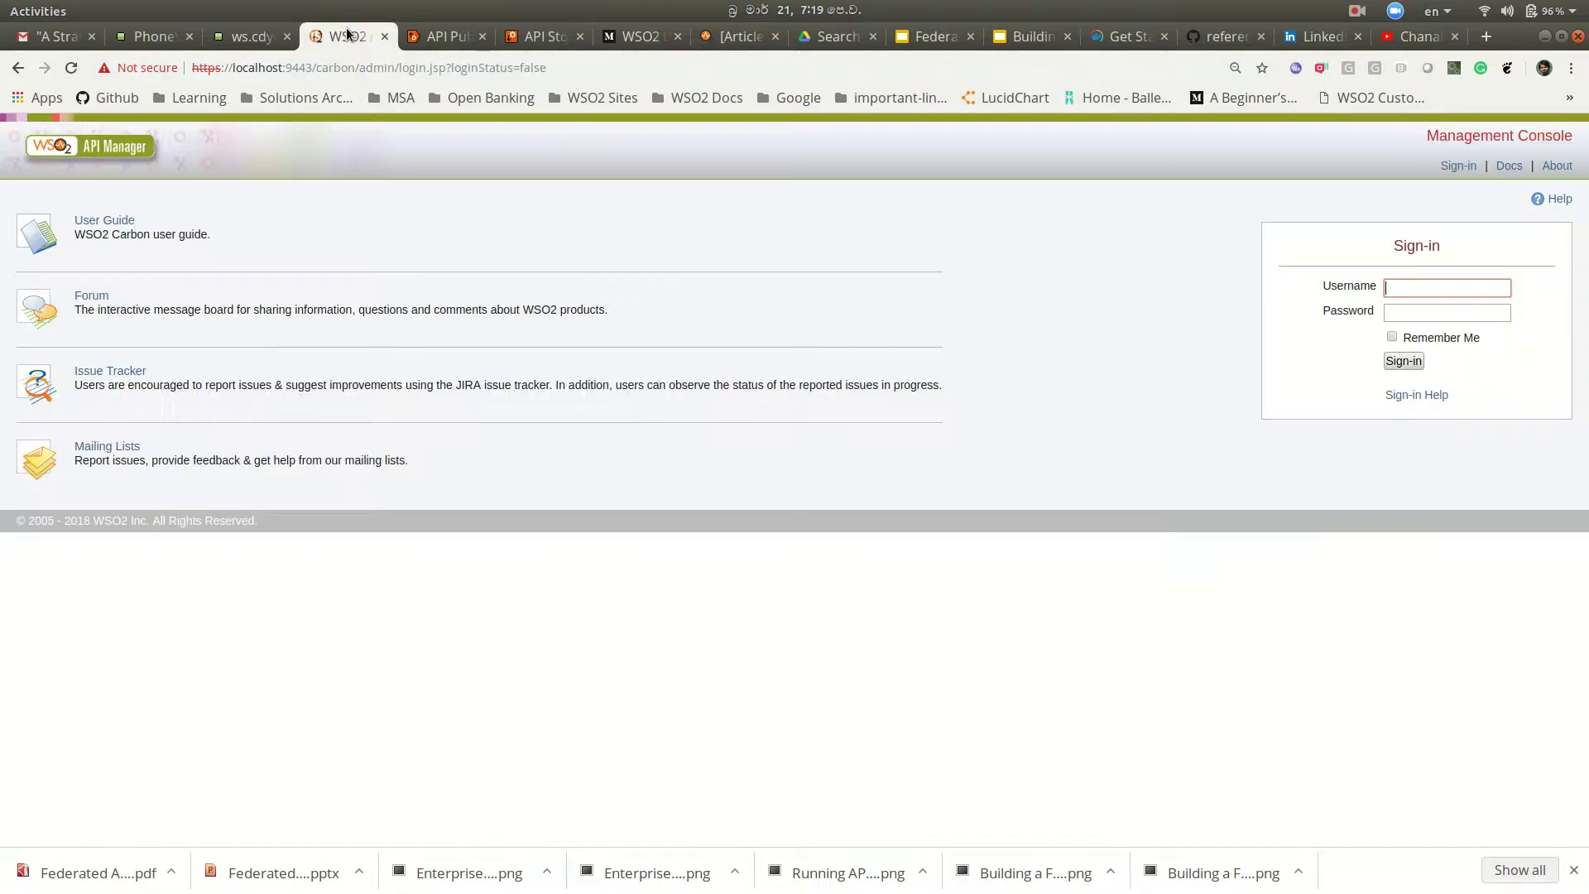
pyautogui.click(1463, 284)
pyautogui.press('Tab')
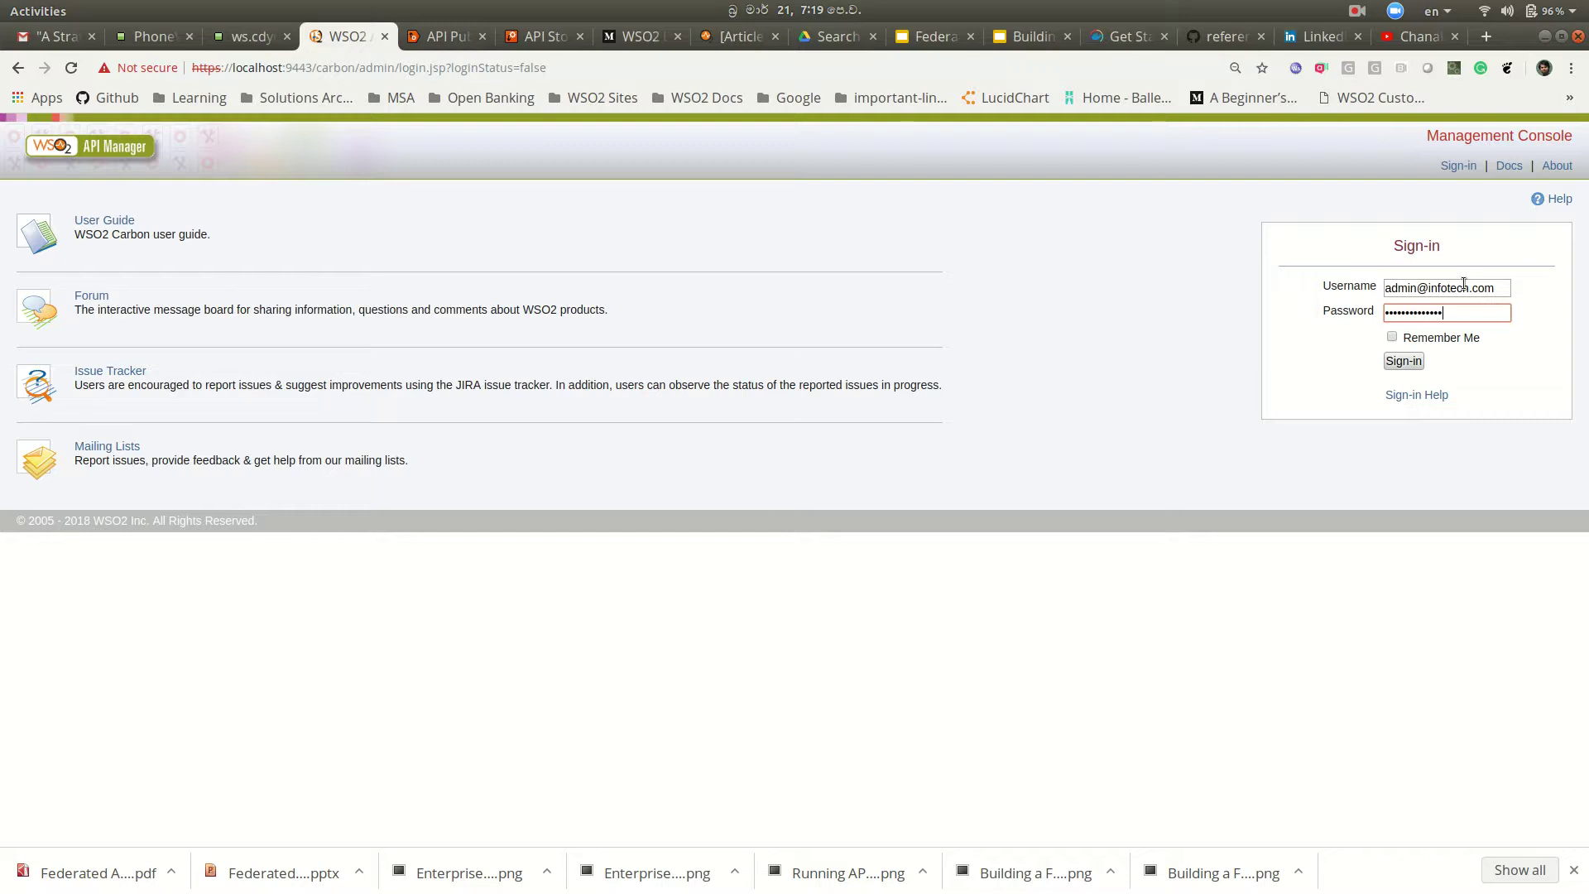
pyautogui.click(1404, 361)
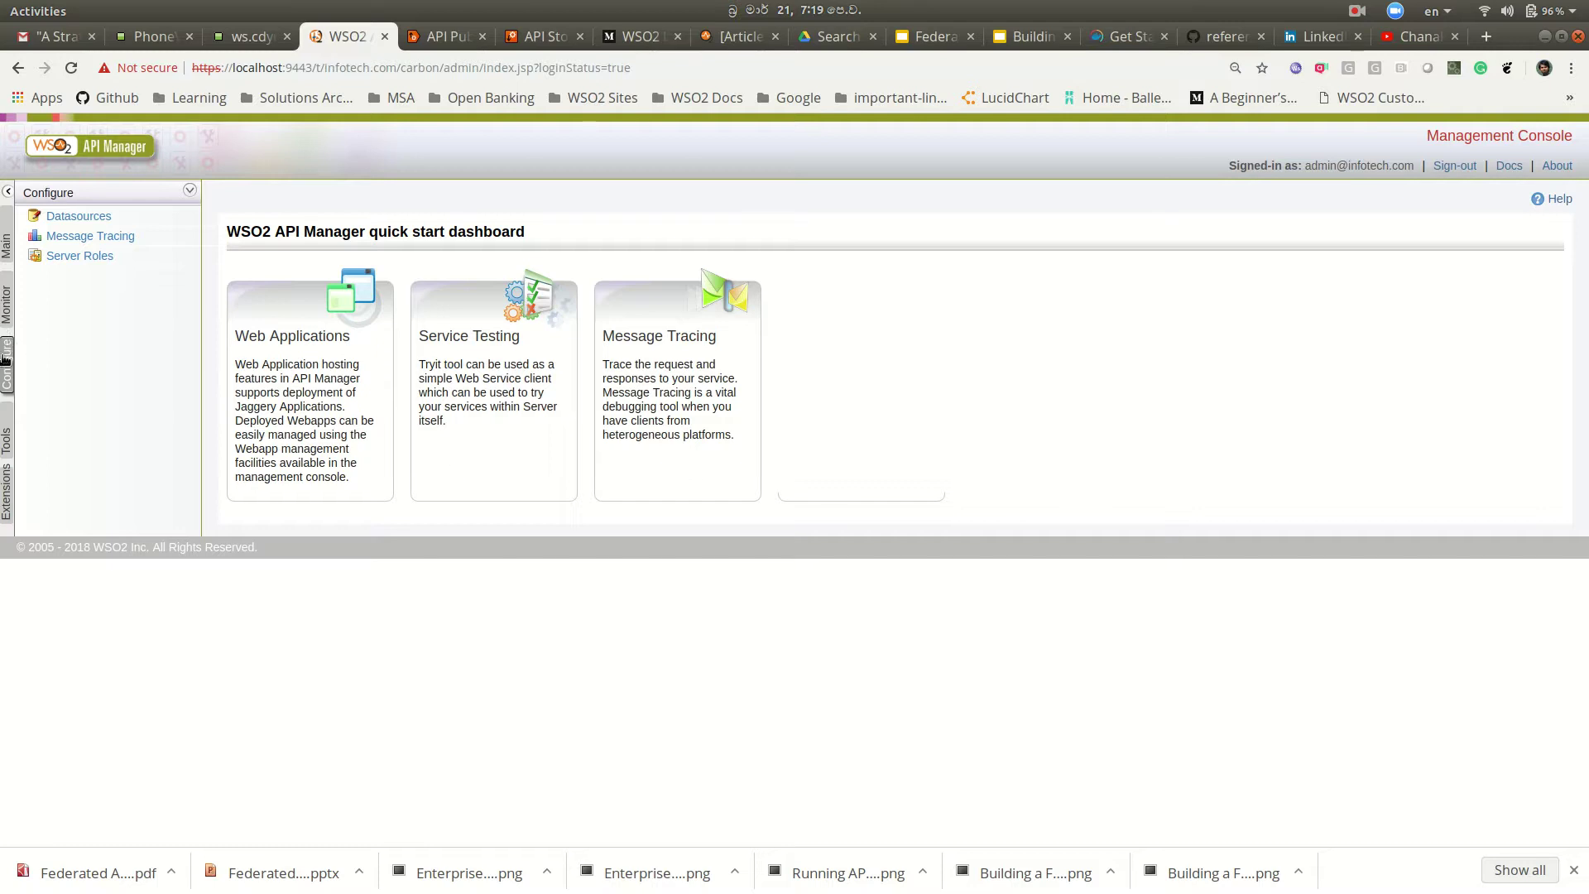
# Step: Browse the registry to _system/governance/apimgt/externalstores and open external-api-stores.xml
pyautogui.click(6, 298)
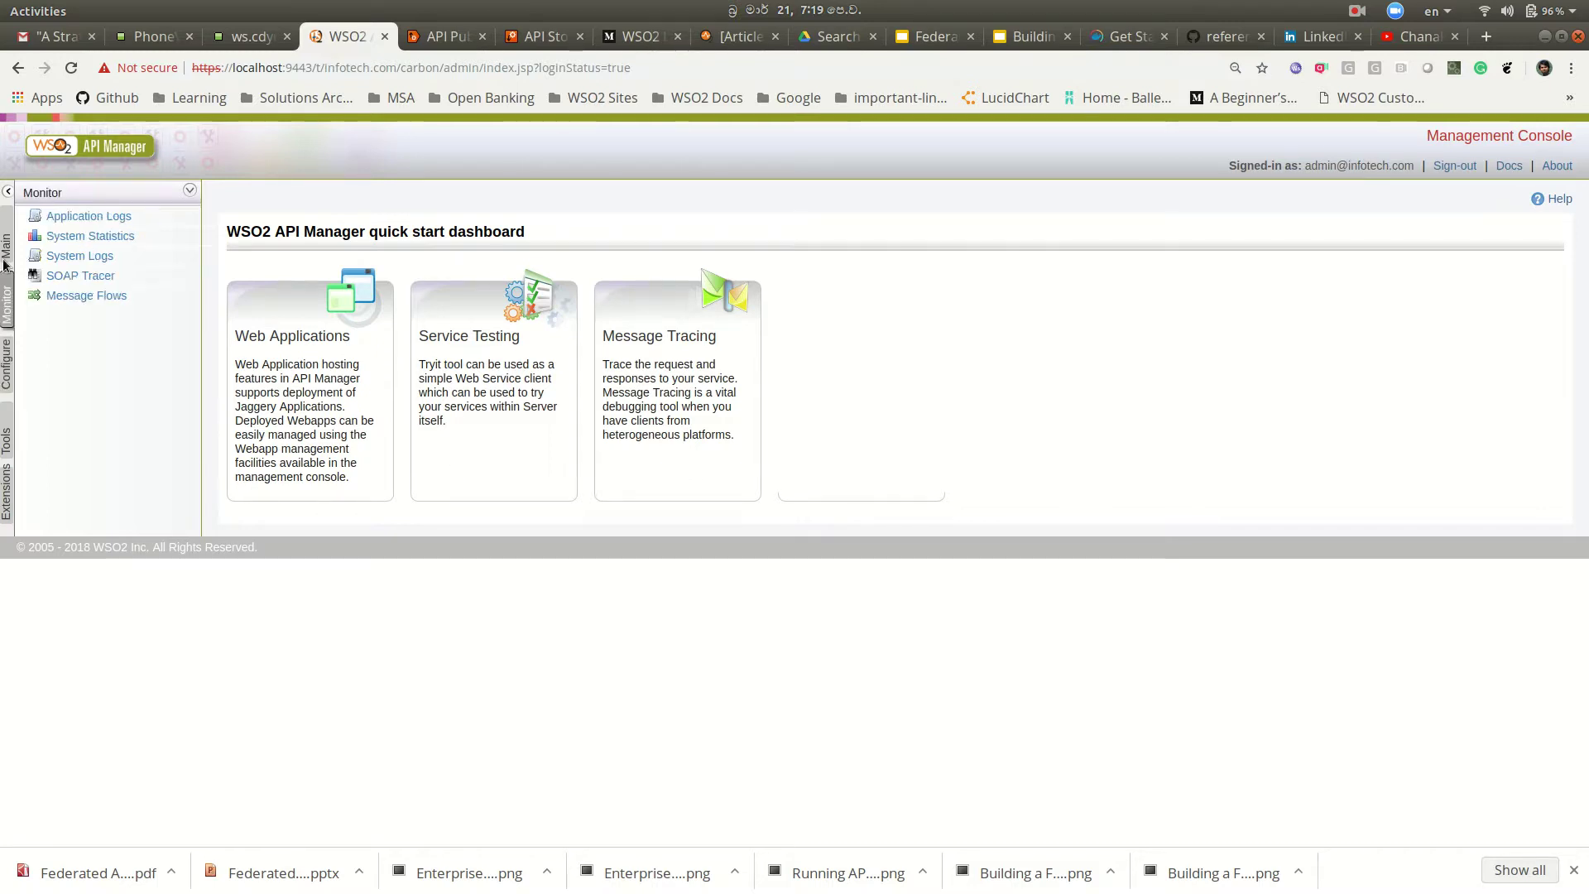
pyautogui.click(7, 240)
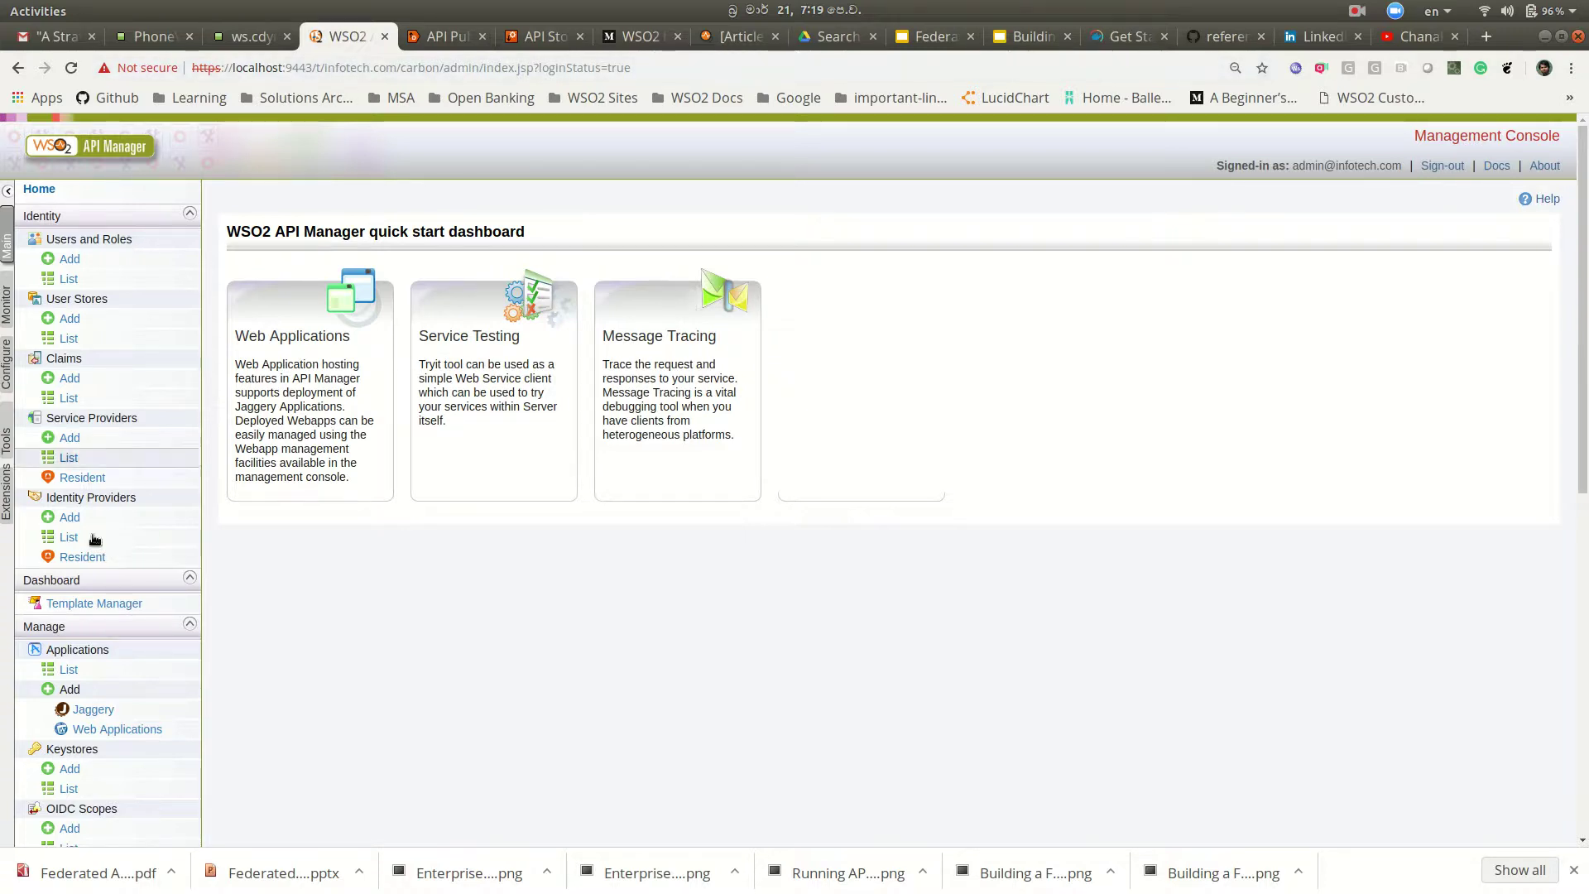
pyautogui.scroll(-5, 149, 589)
pyautogui.scroll(2, 153, 583)
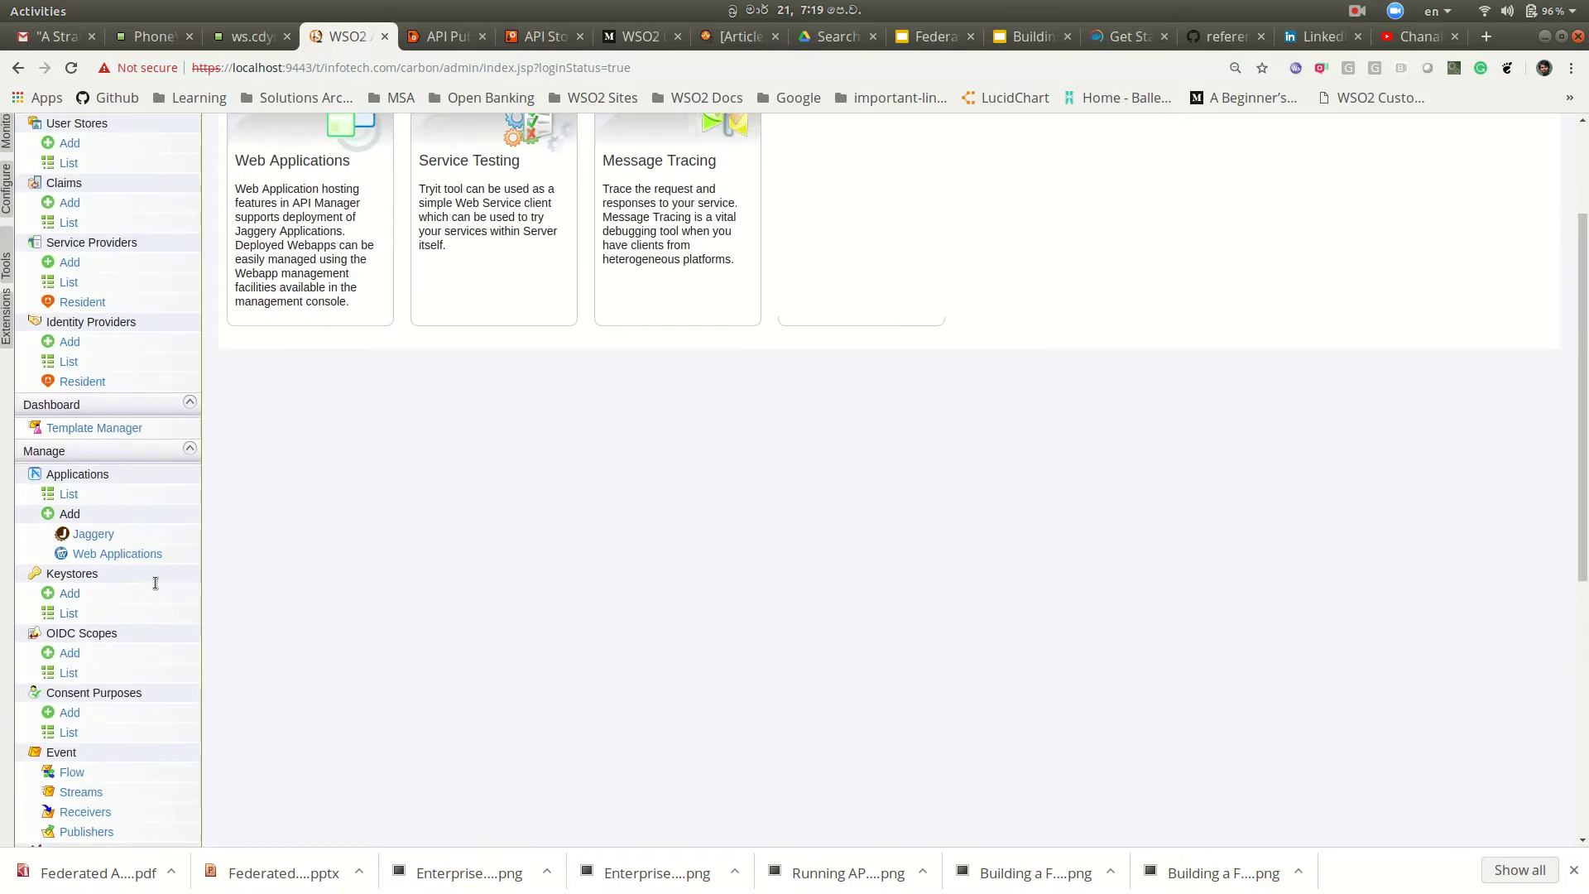
pyautogui.scroll(-6, 147, 521)
pyautogui.click(136, 546)
pyautogui.click(248, 365)
pyautogui.click(255, 415)
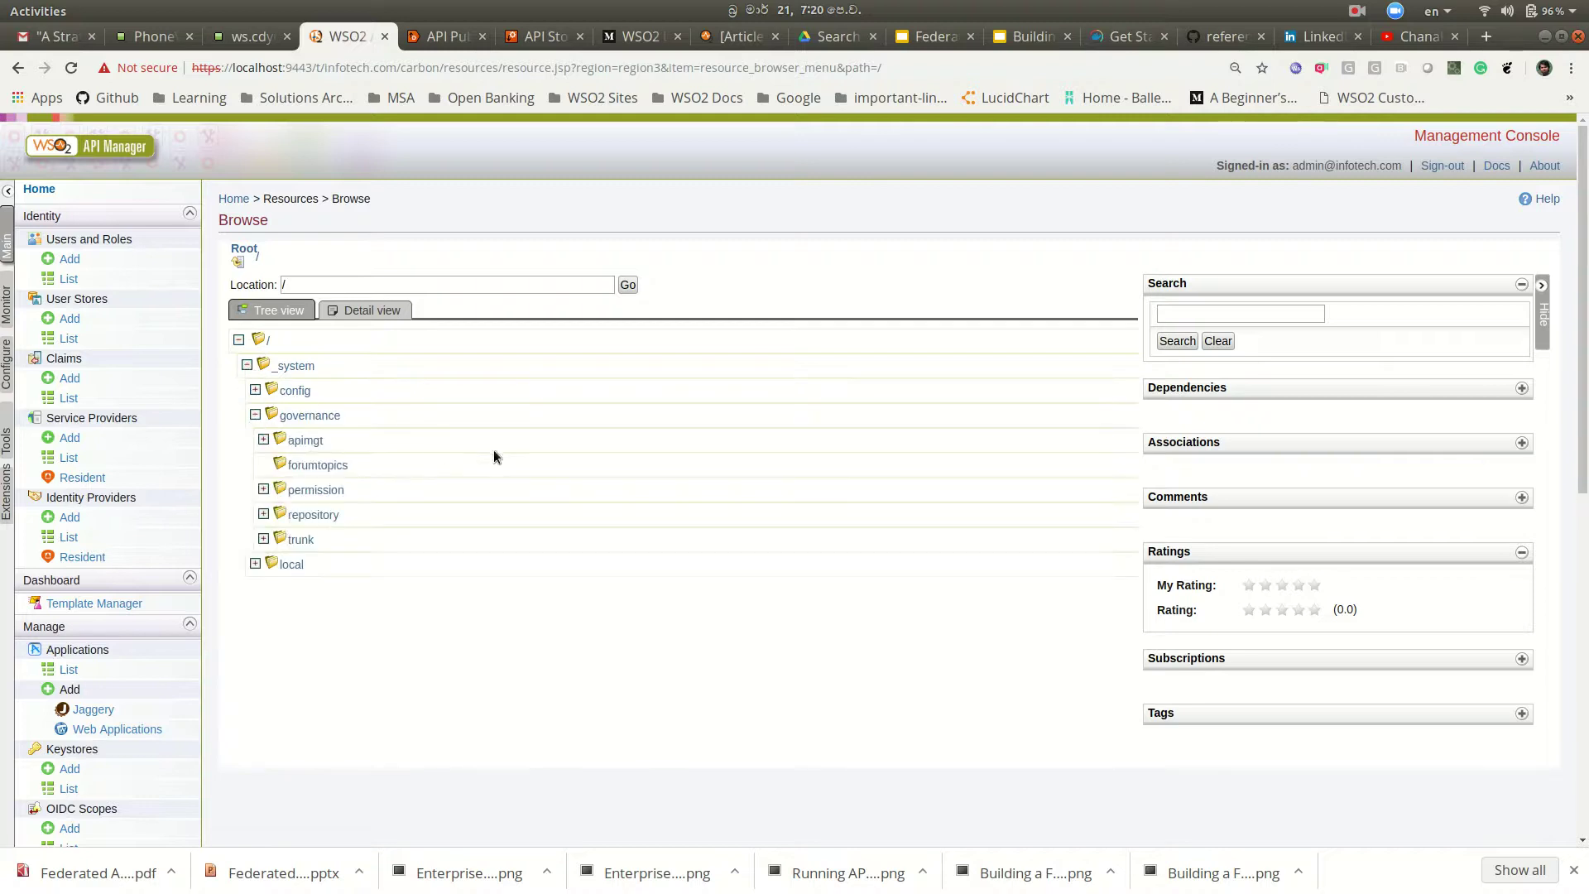
pyautogui.click(263, 440)
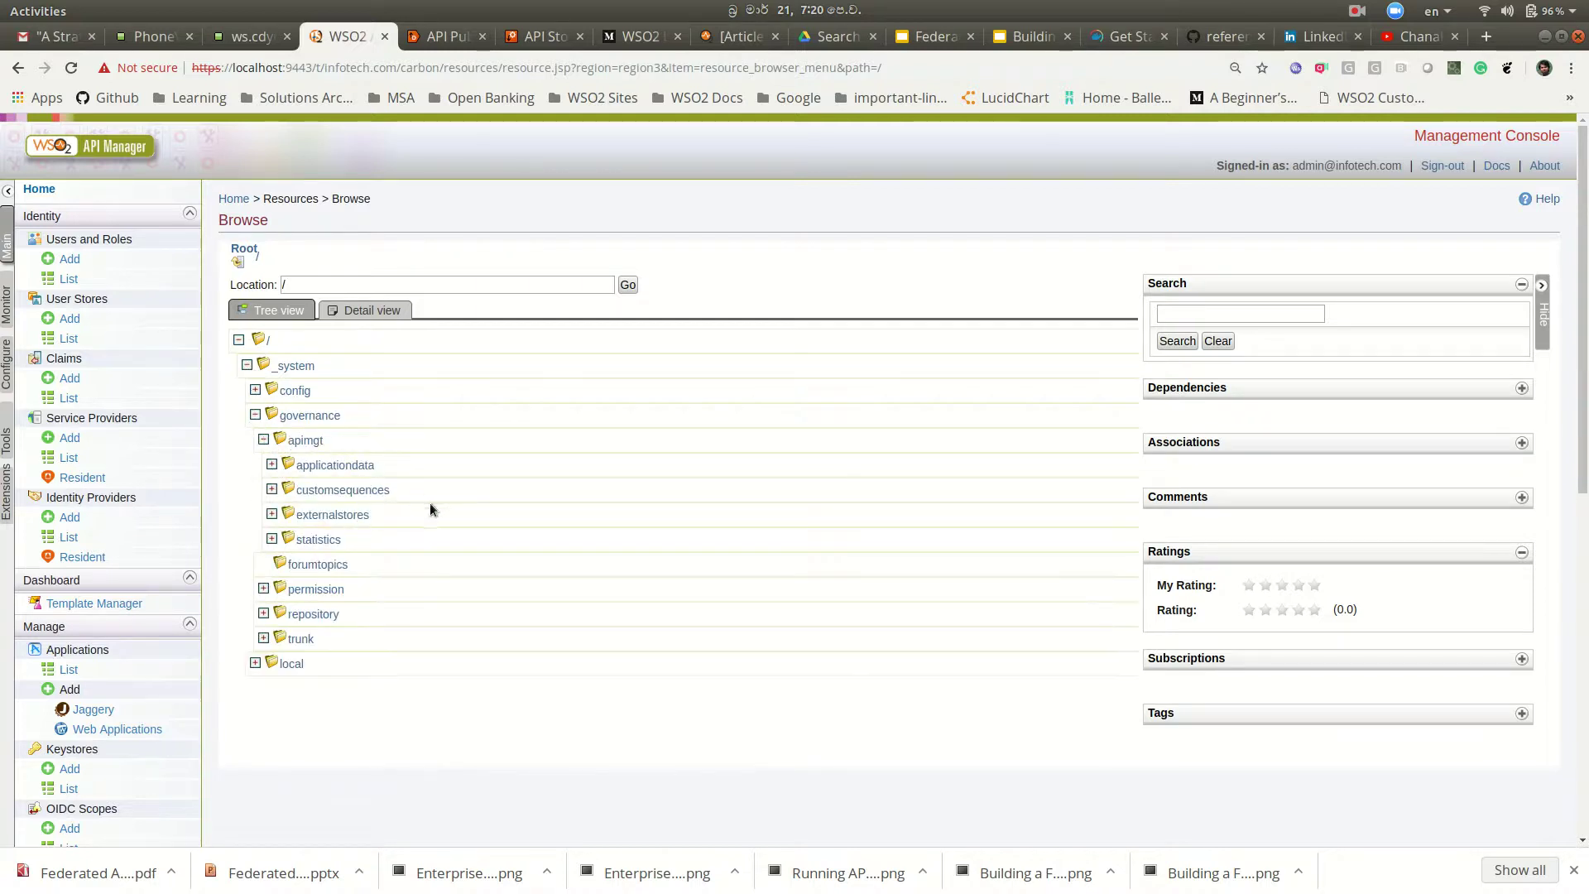
pyautogui.click(271, 514)
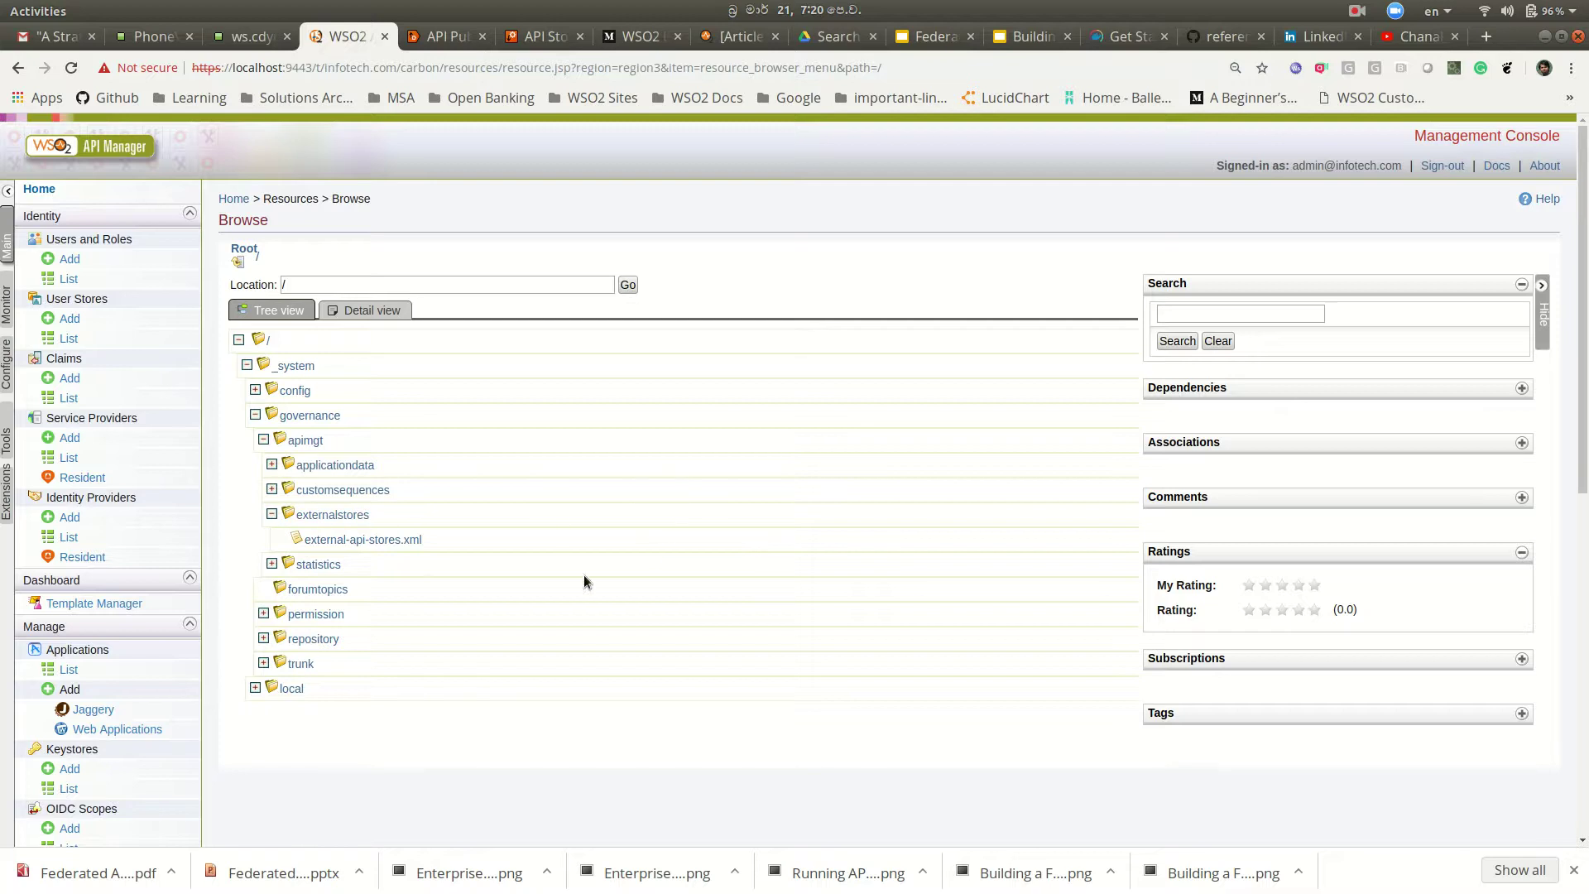
pyautogui.click(394, 541)
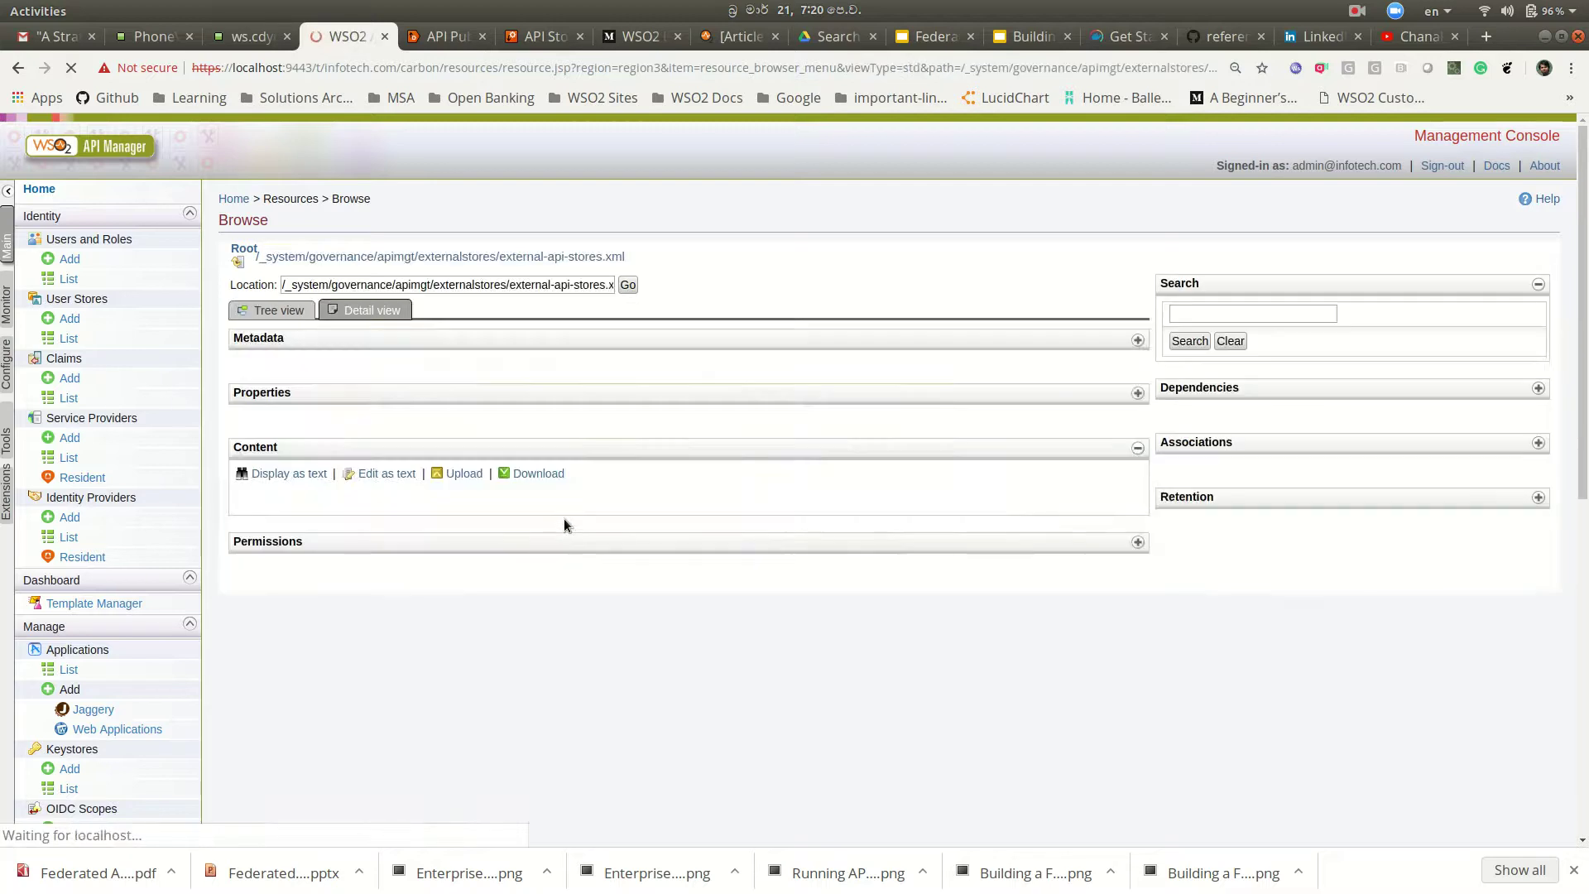
# Step: Edit external-api-stores.xml as plain text and locate the UKStore block
pyautogui.click(381, 475)
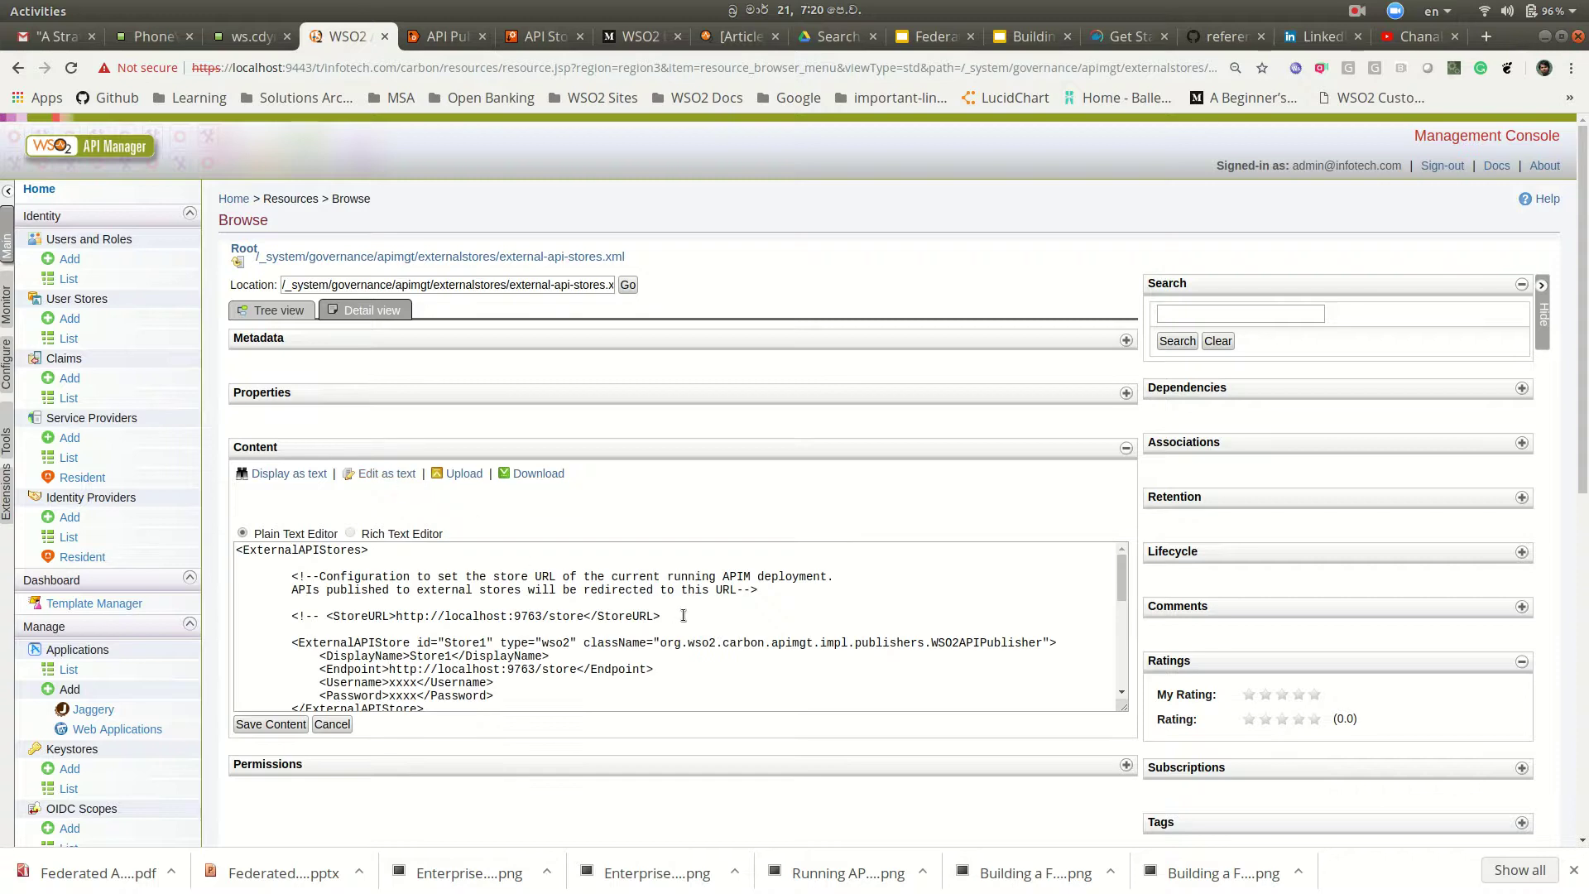
pyautogui.scroll(-1, 601, 626)
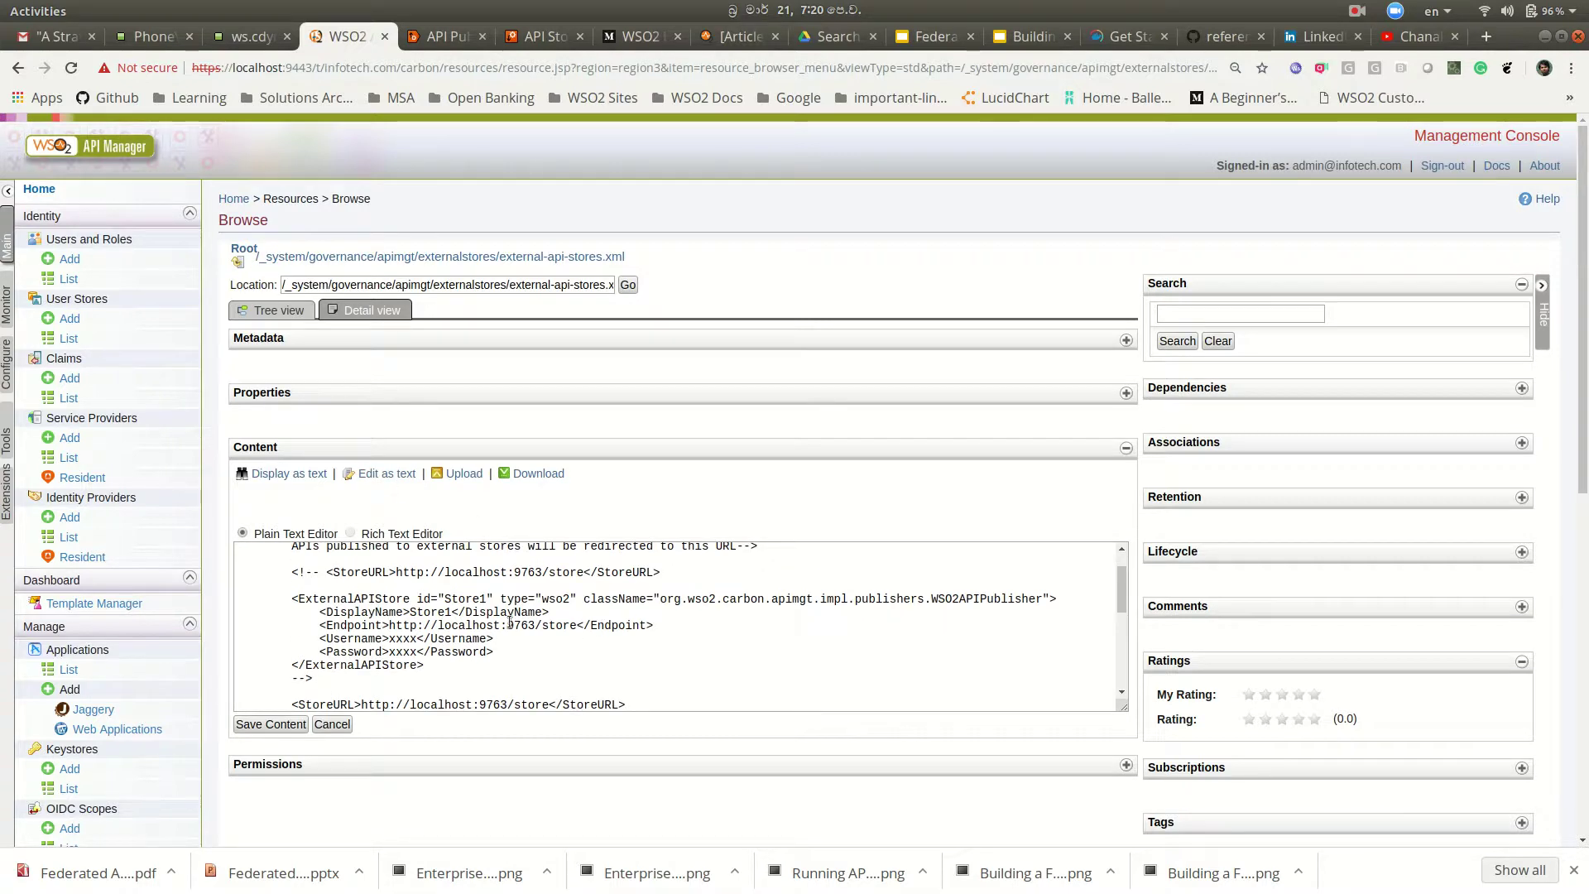
pyautogui.scroll(-3, 515, 619)
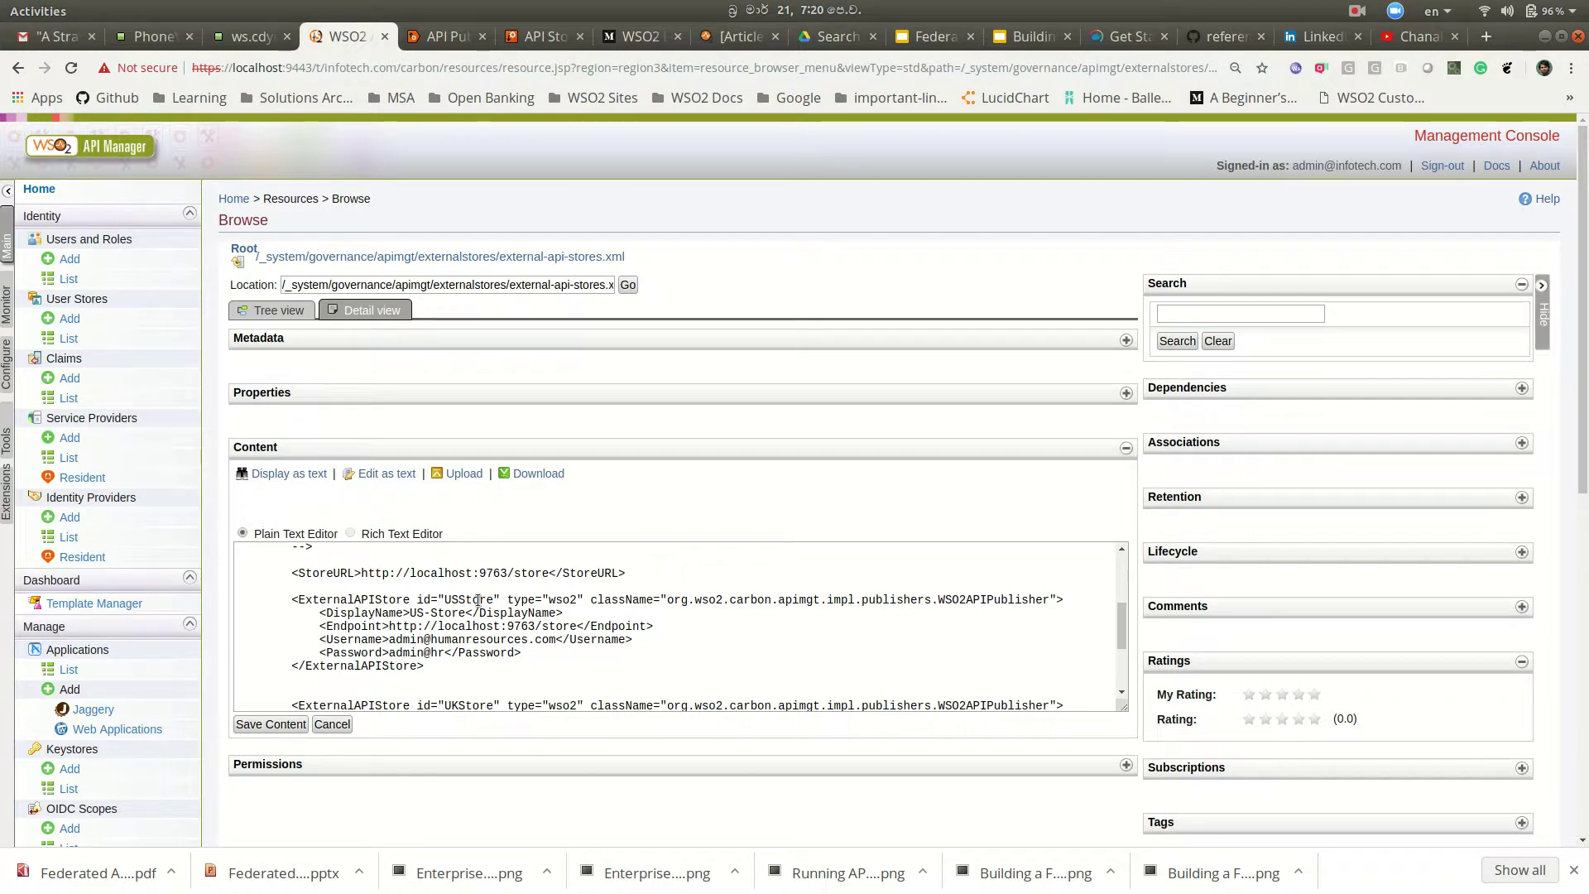
pyautogui.scroll(-1, 478, 602)
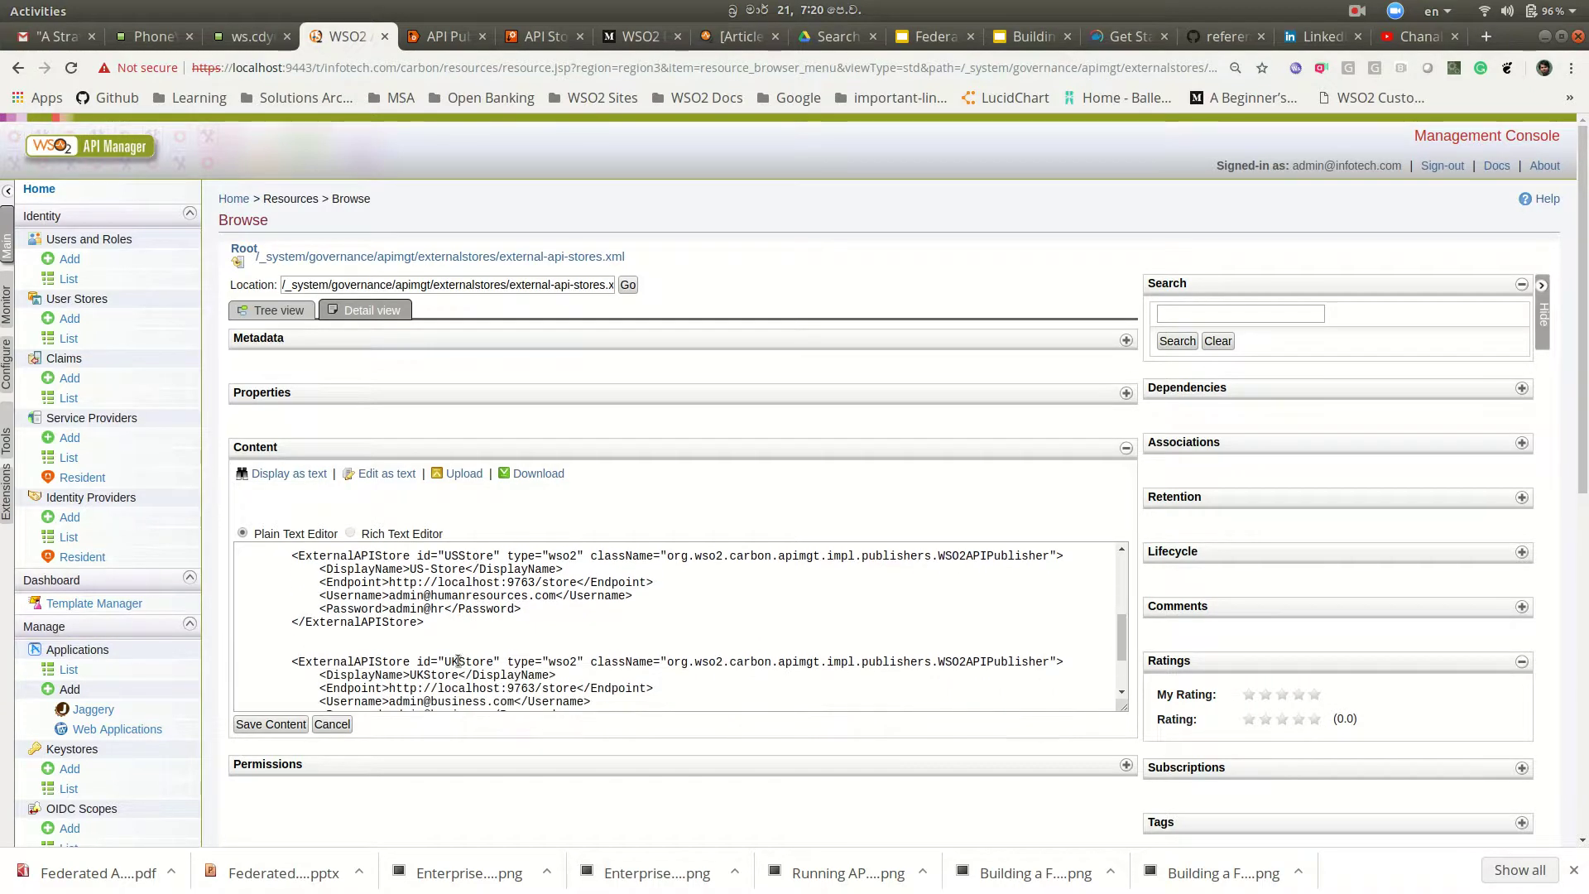
pyautogui.scroll(-1, 457, 661)
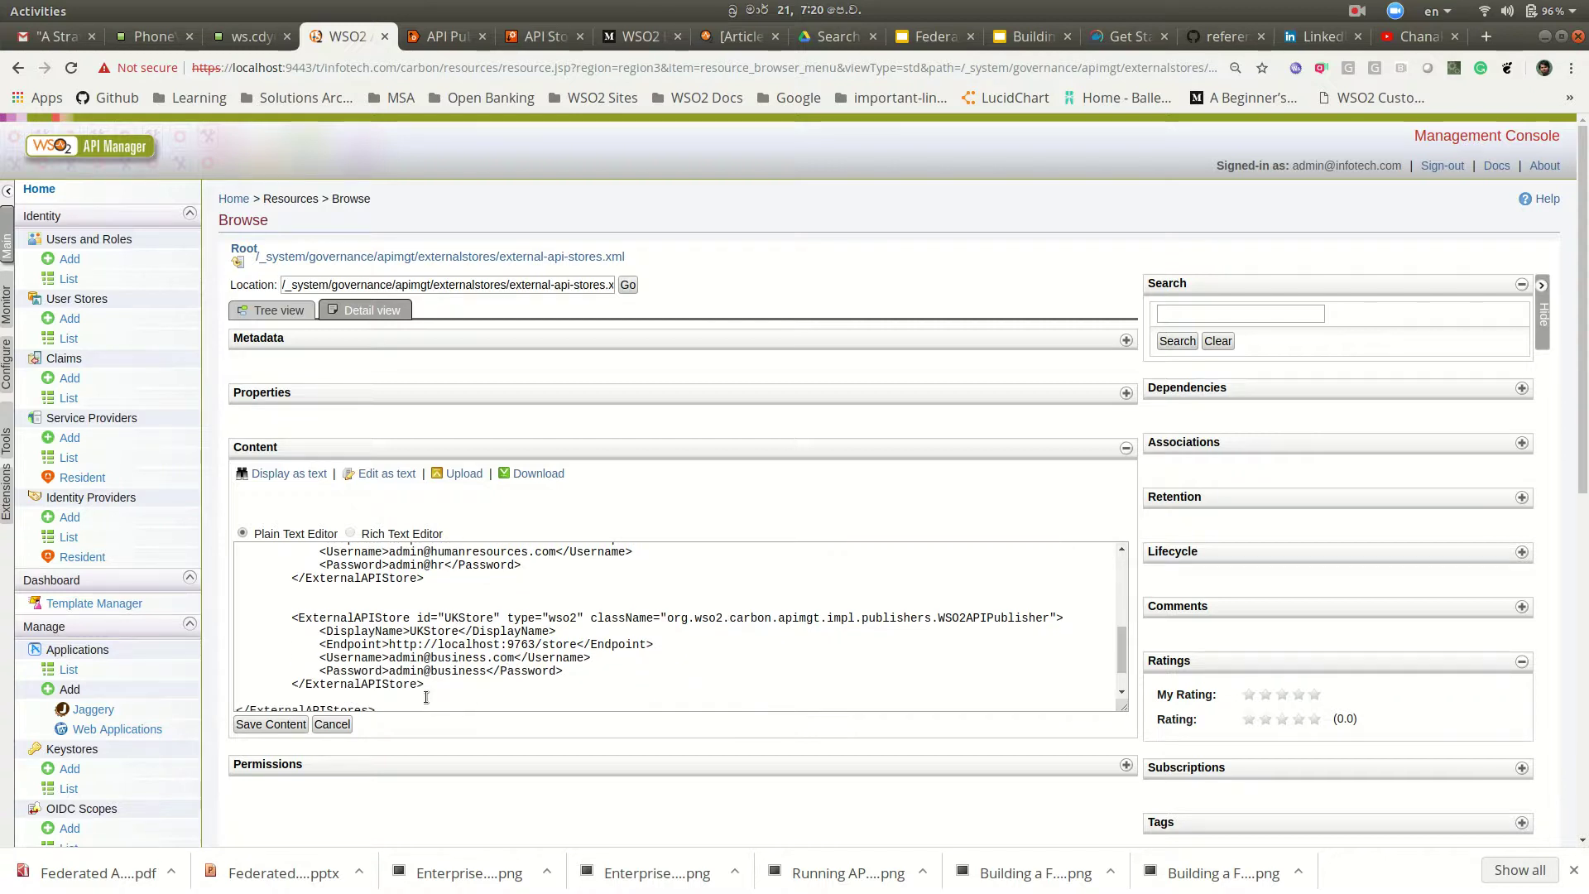
pyautogui.moveTo(429, 684); pyautogui.dragTo(215, 614)
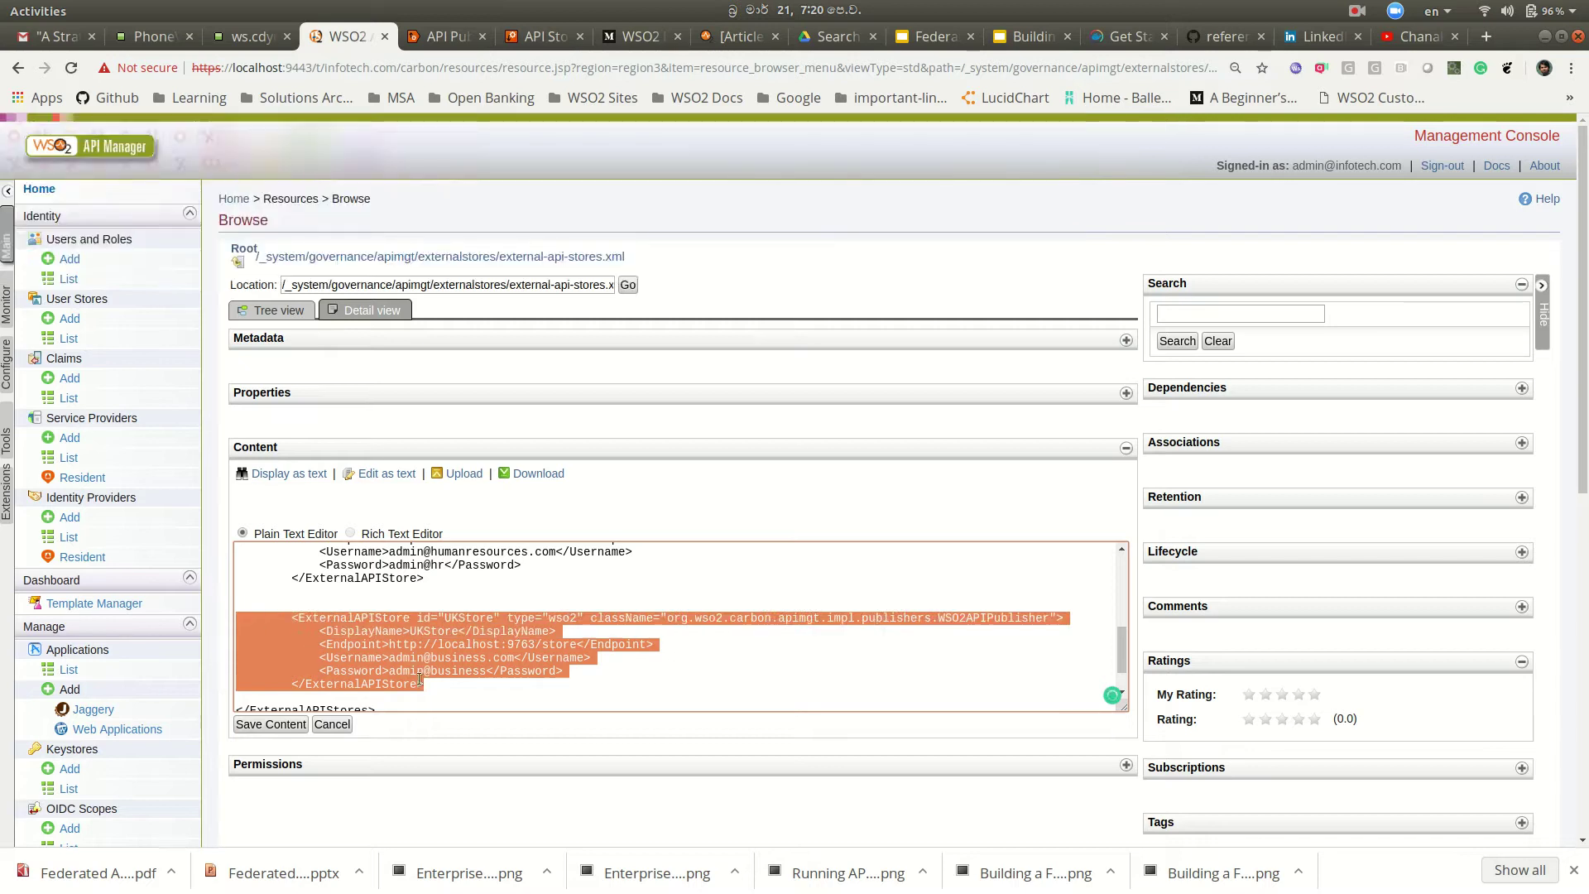
pyautogui.click(452, 687)
pyautogui.press('Return')
pyautogui.press('Return')
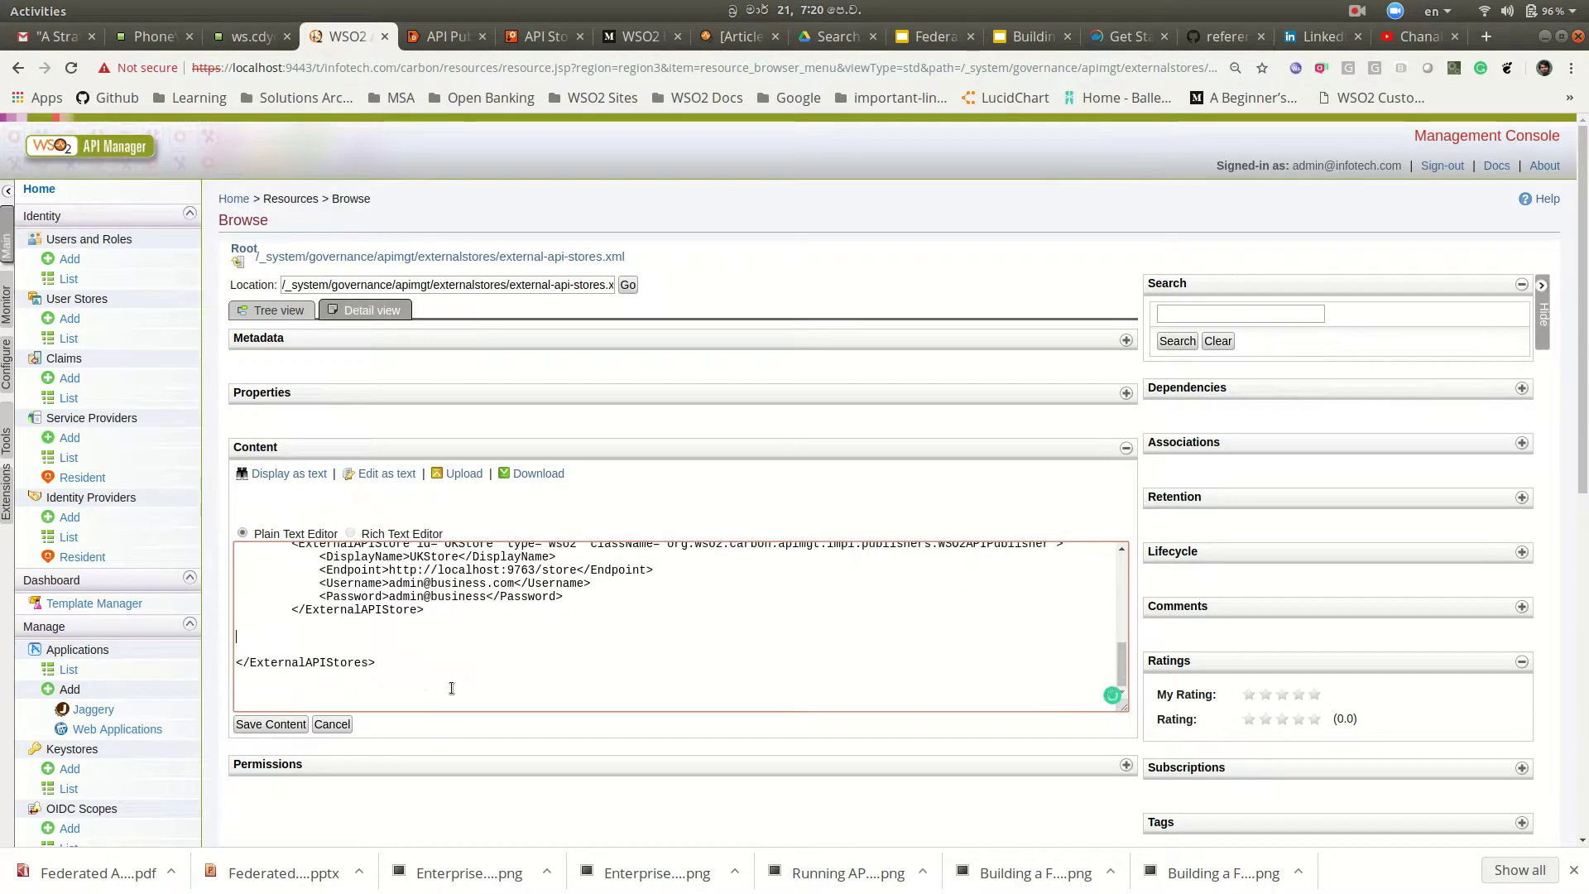
pyautogui.press('BackSpace')
pyautogui.press('BackSpace')
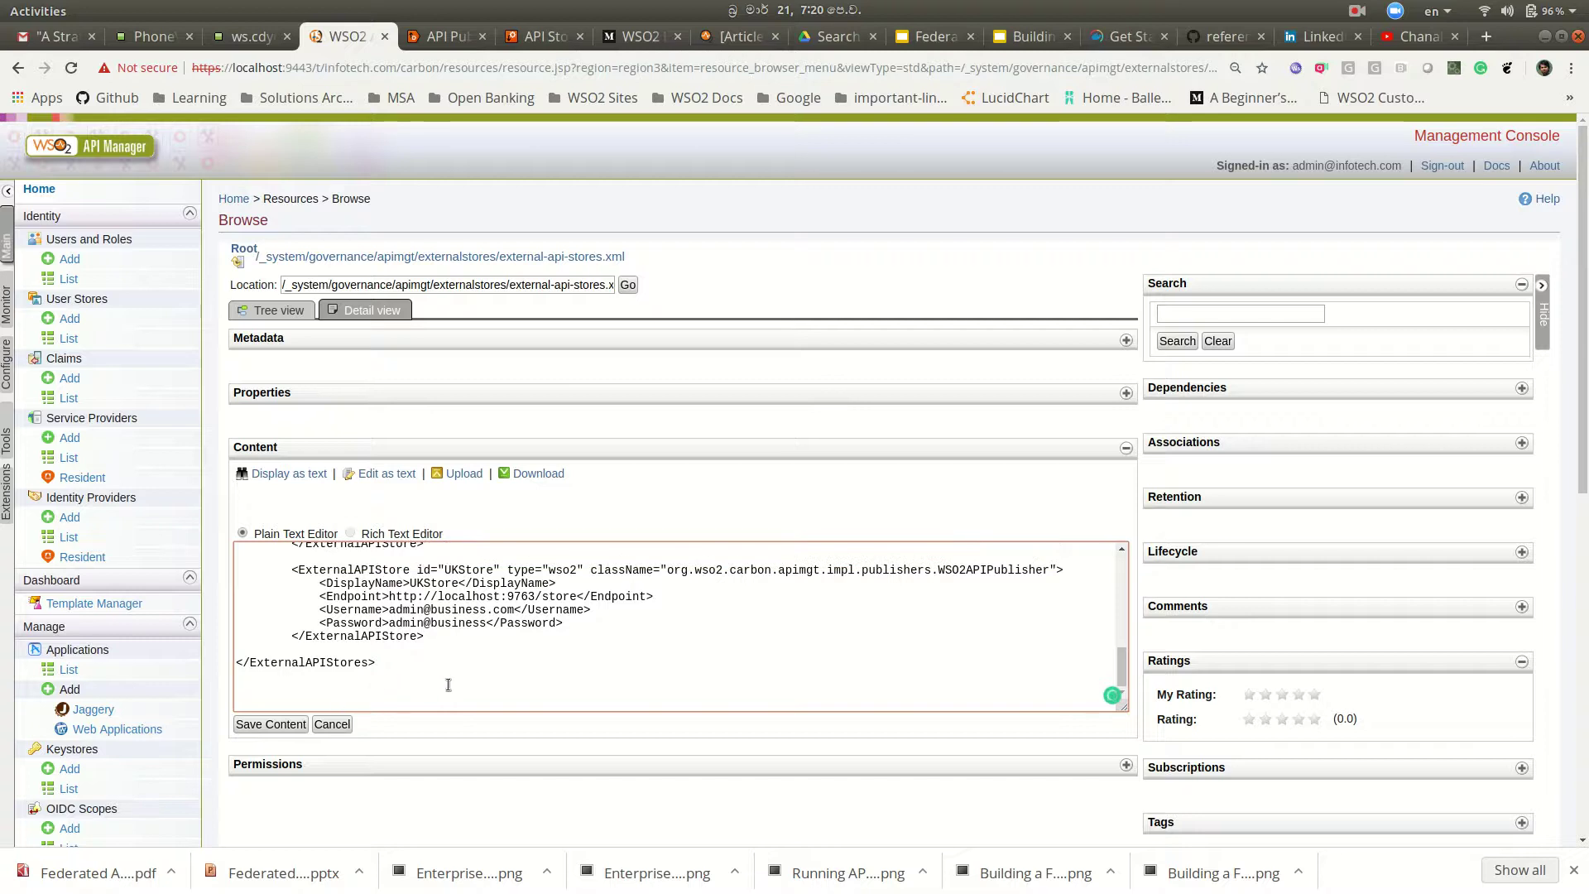
pyautogui.scroll(1, 479, 660)
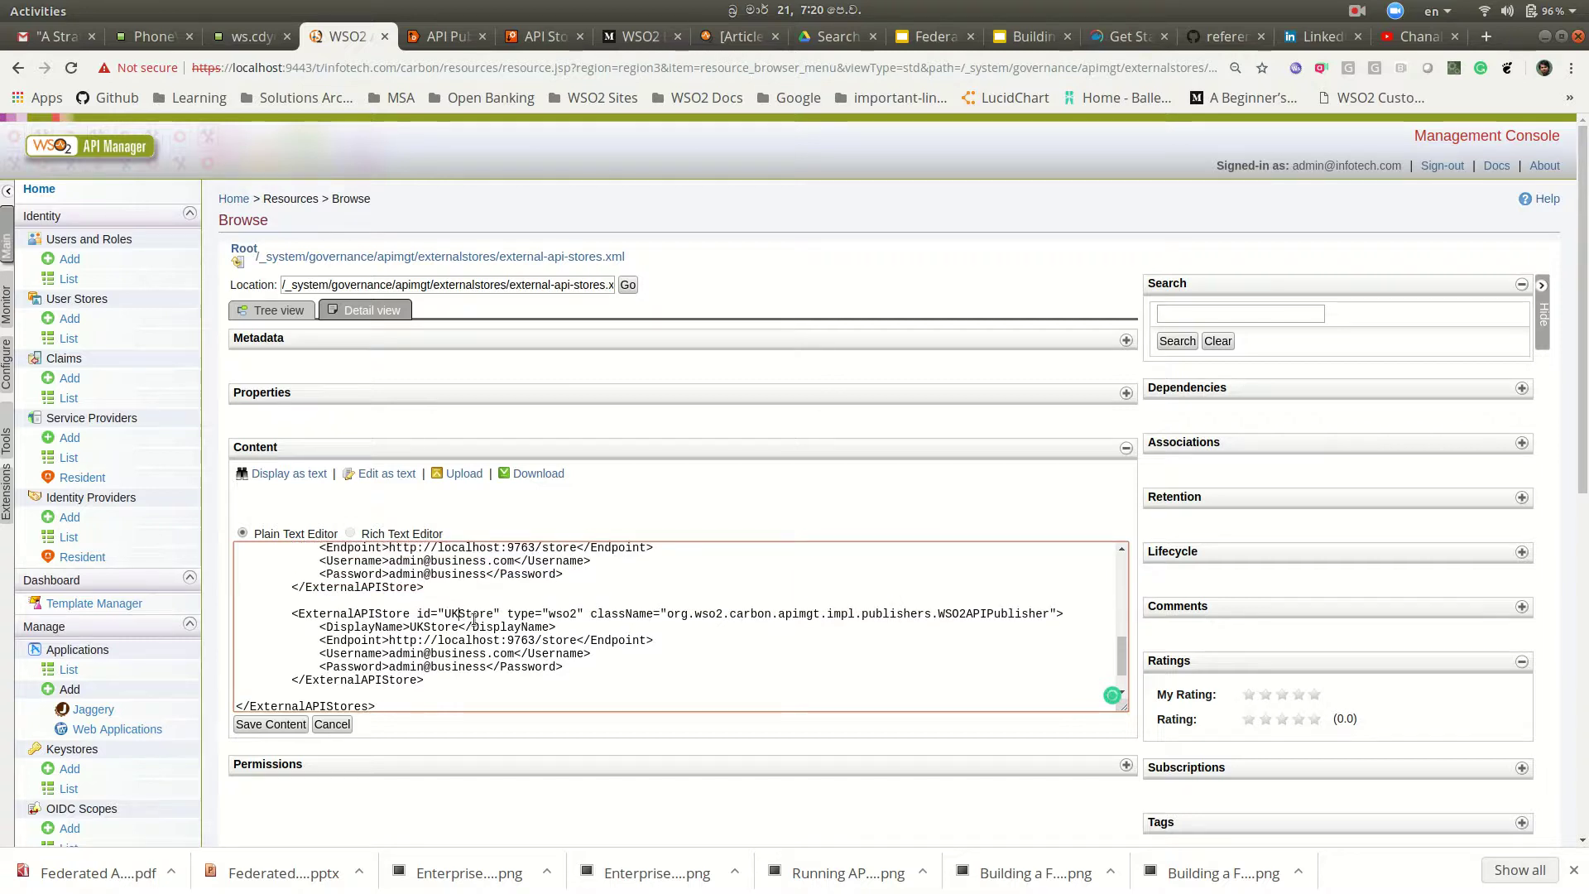
# Step: Rename the entry to SalesStore, change its username and password from 'business' to 'sales', and save
pyautogui.doubleClick(474, 619)
pyautogui.write('SaleStore')
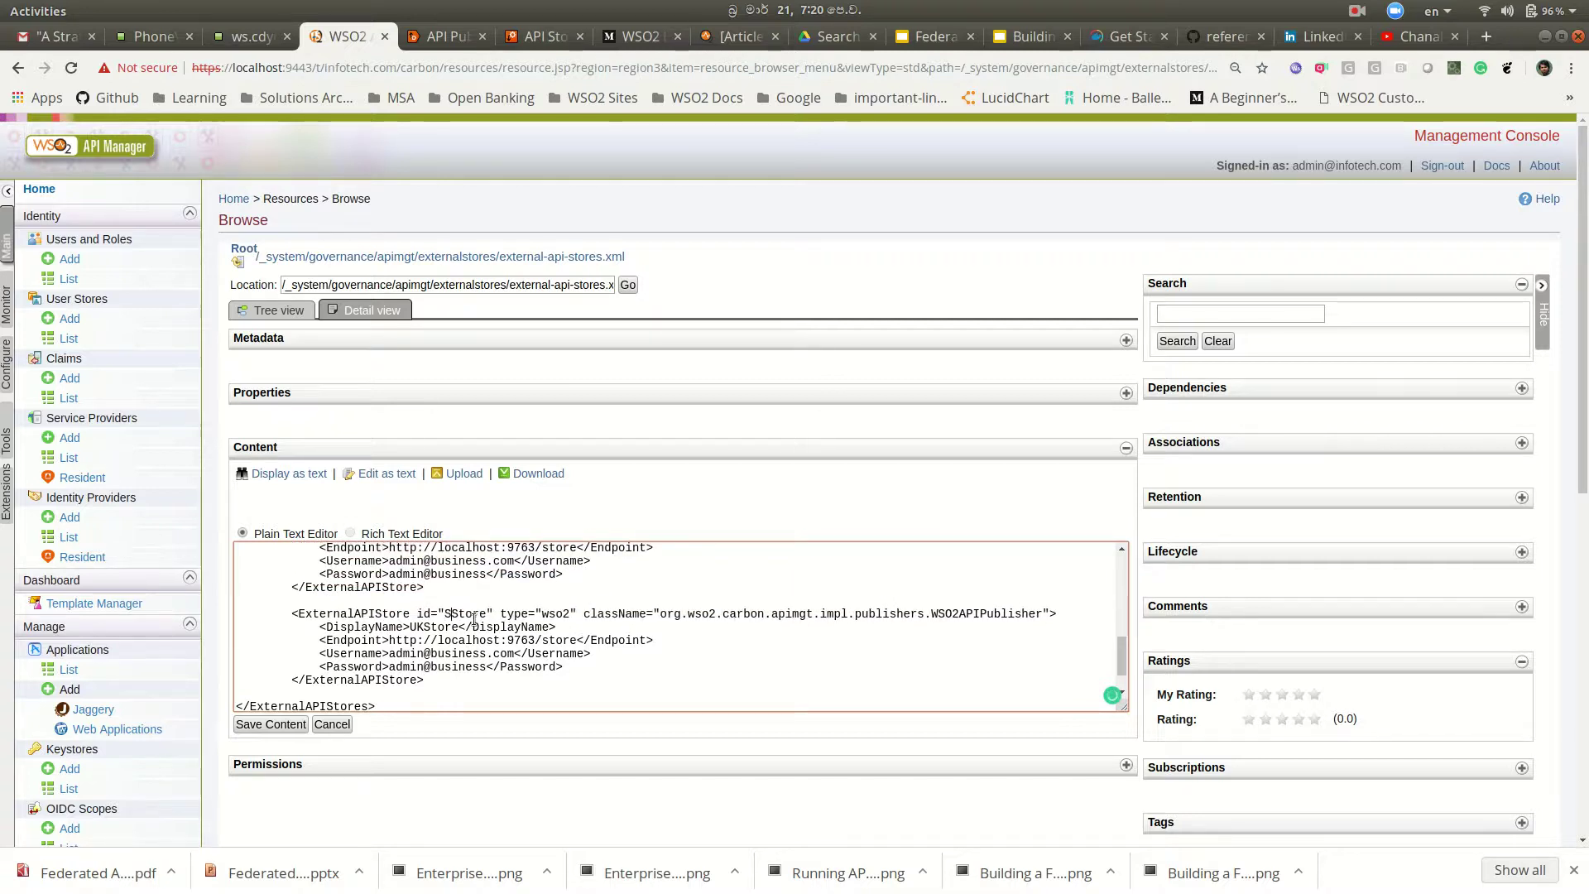
pyautogui.click(474, 617)
pyautogui.write('s')
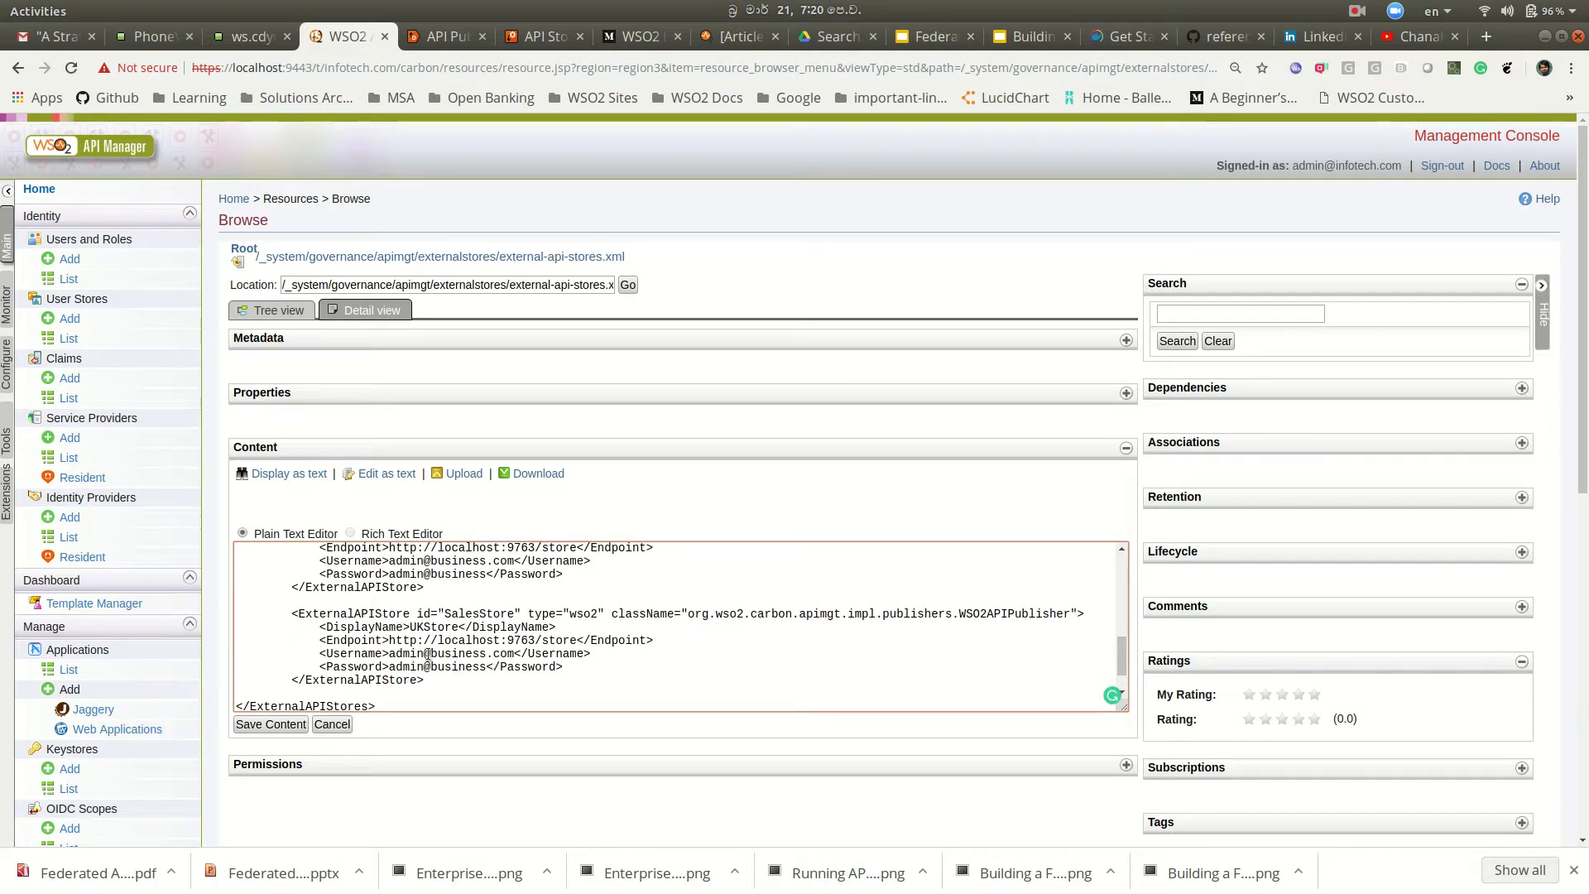
pyautogui.moveTo(431, 653); pyautogui.dragTo(488, 655)
pyautogui.write('sales')
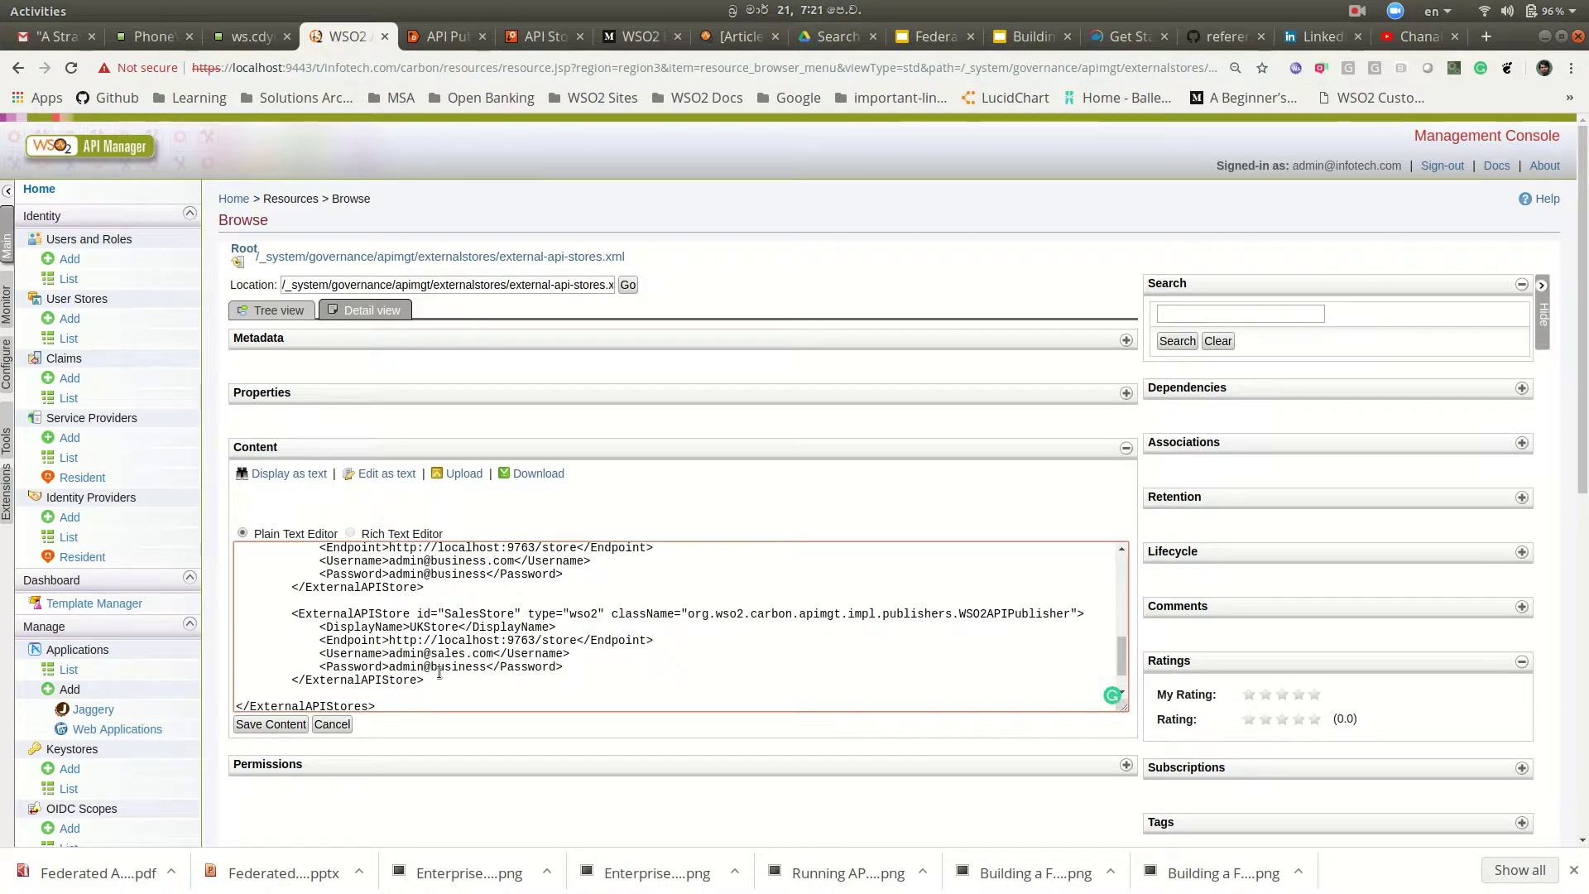
pyautogui.moveTo(431, 667); pyautogui.dragTo(483, 669)
pyautogui.write('sales')
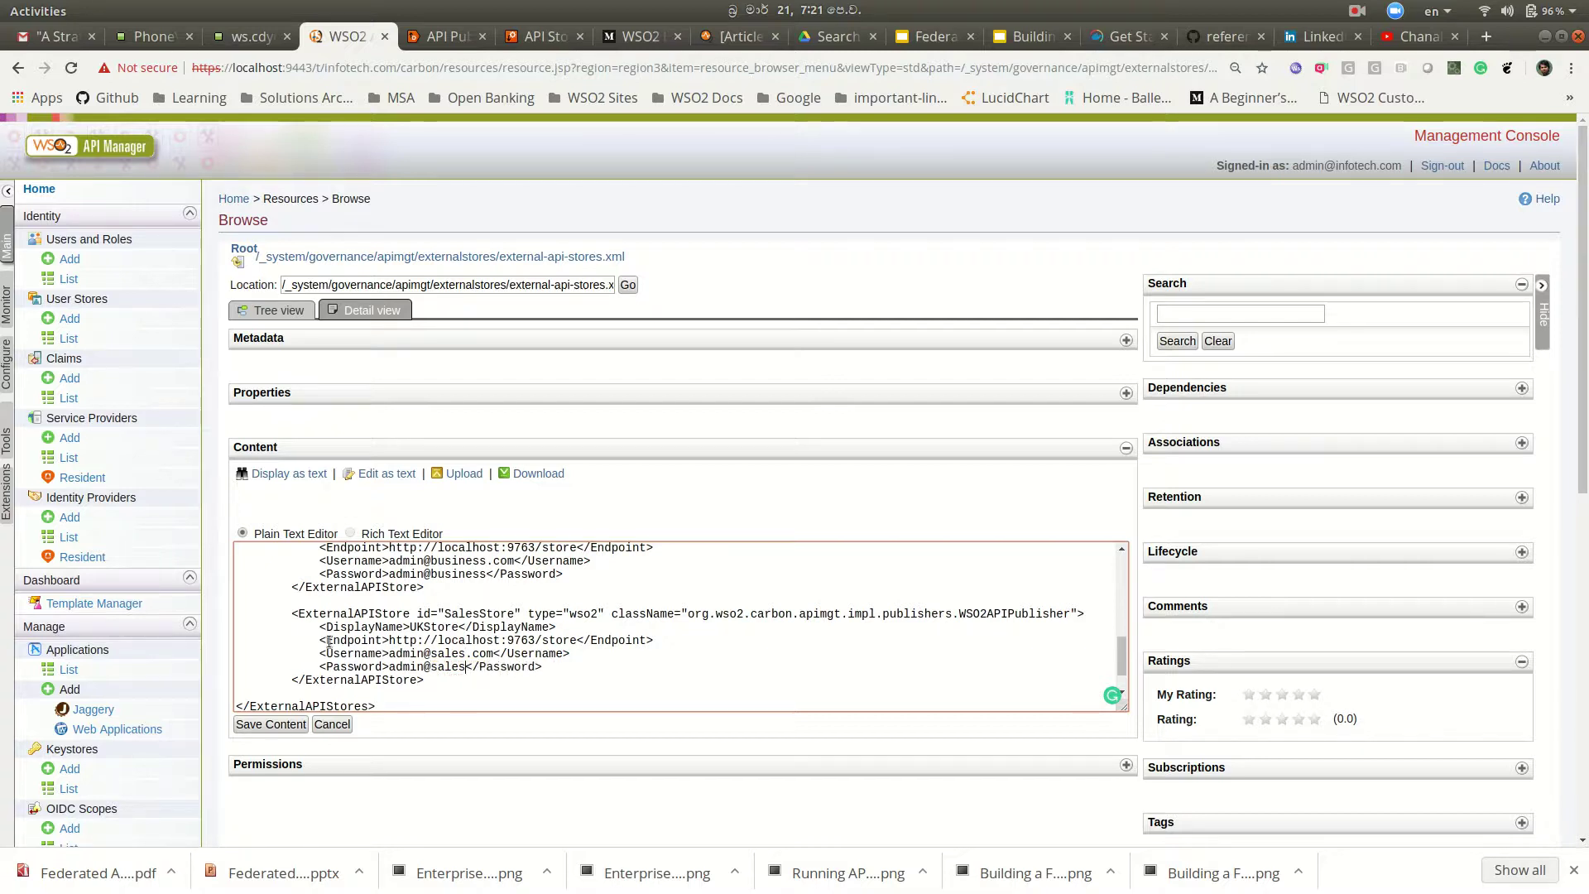
pyautogui.click(257, 725)
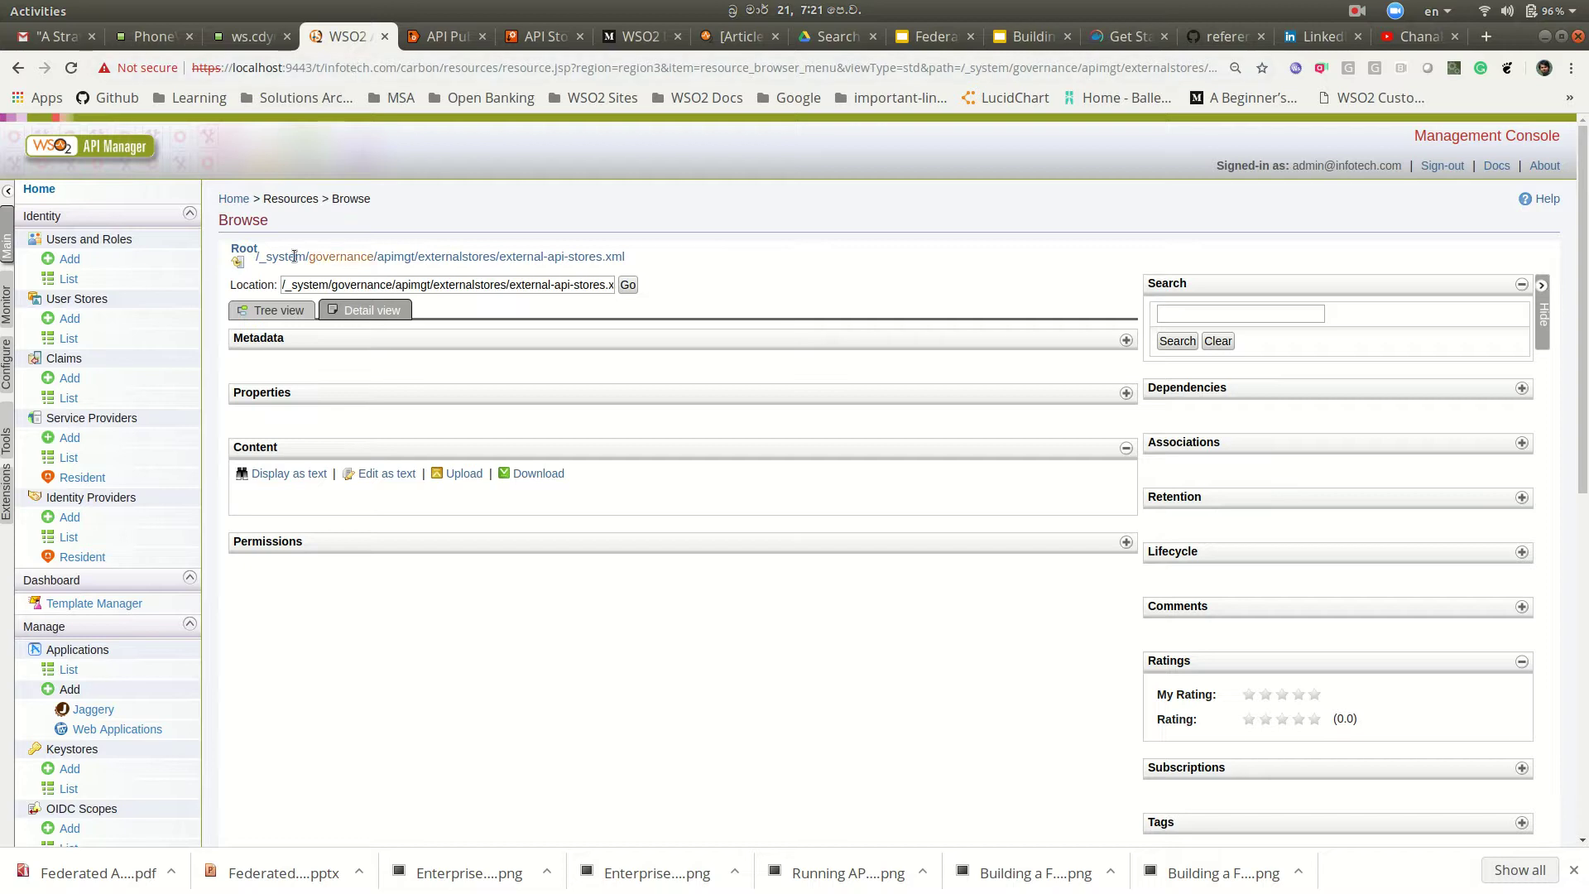
pyautogui.click(112, 146)
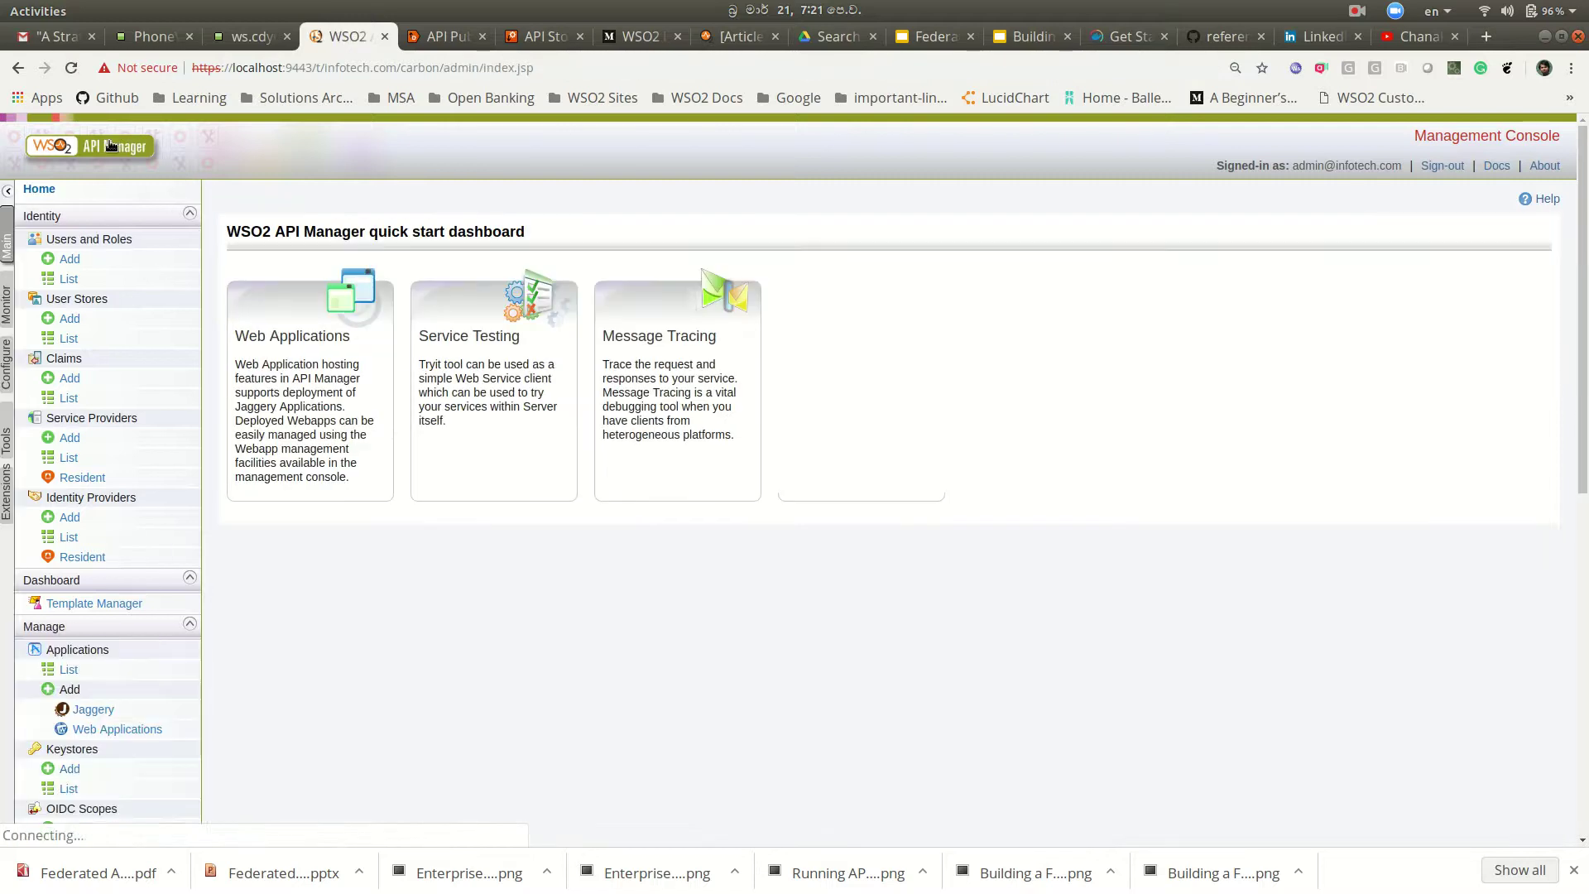
# Step: Sign out of the API Publisher and sign back in as the infotech.com tenant admin
pyautogui.click(445, 36)
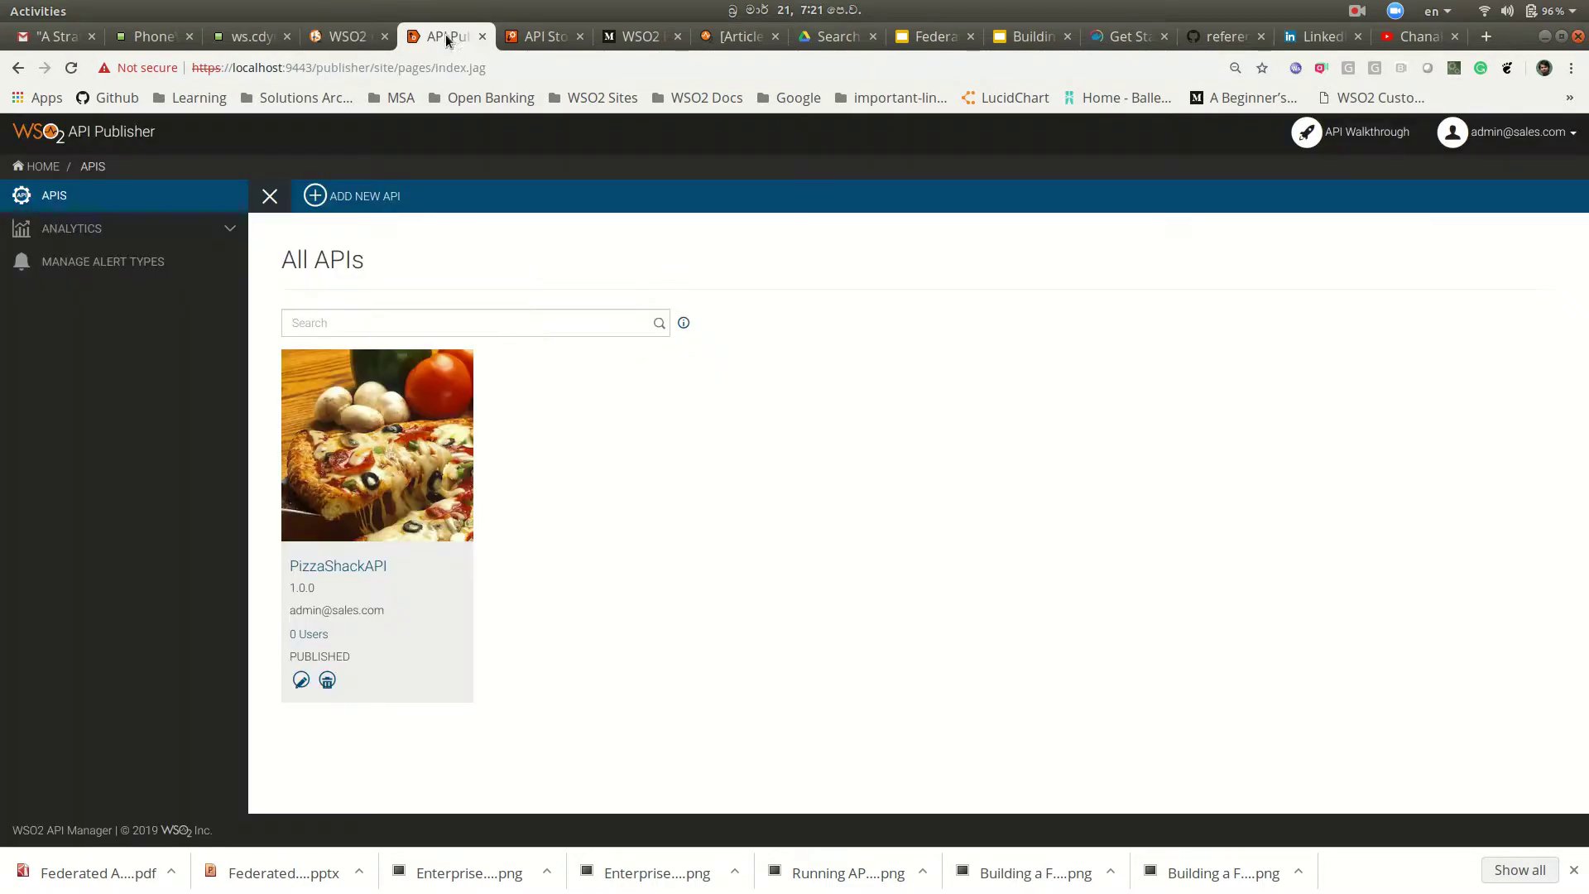
pyautogui.click(1515, 131)
pyautogui.click(1503, 164)
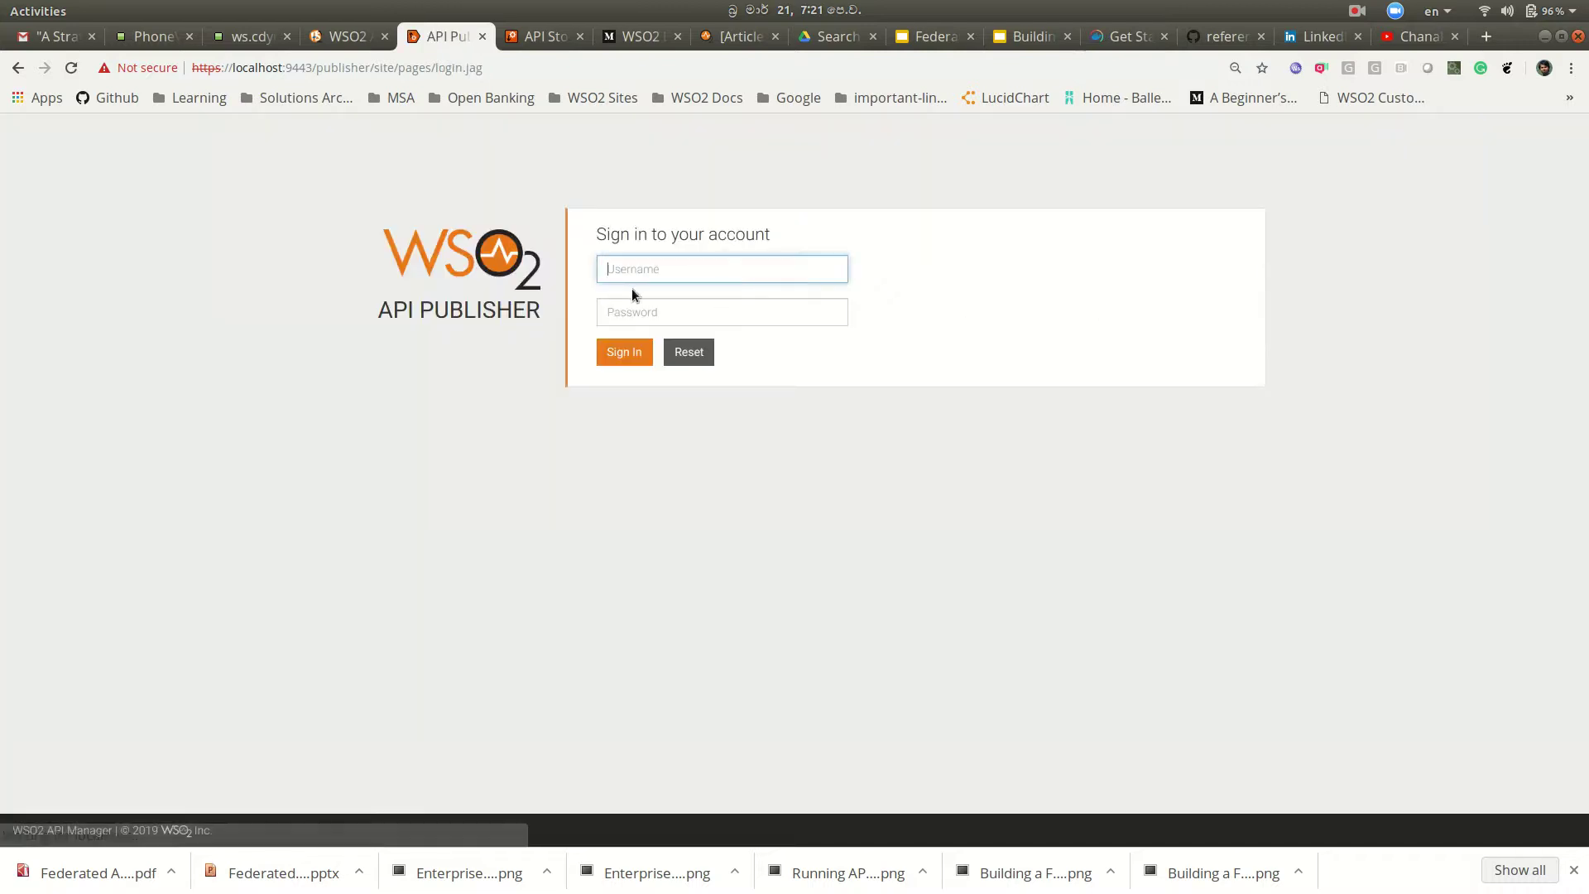
pyautogui.click(641, 271)
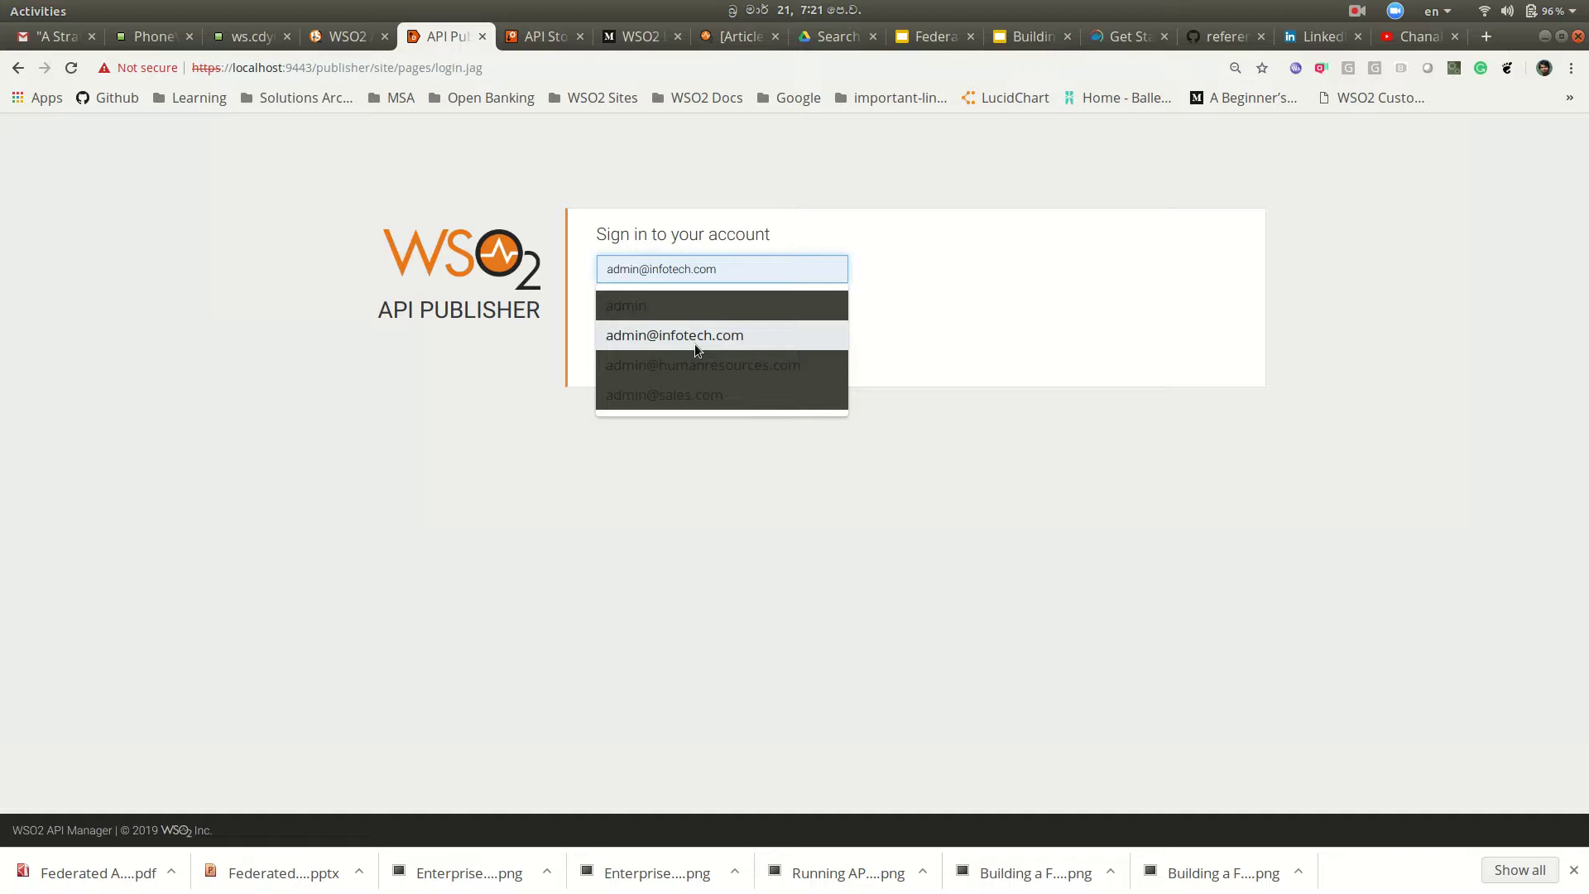
pyautogui.click(694, 341)
pyautogui.click(667, 311)
pyautogui.write('adm')
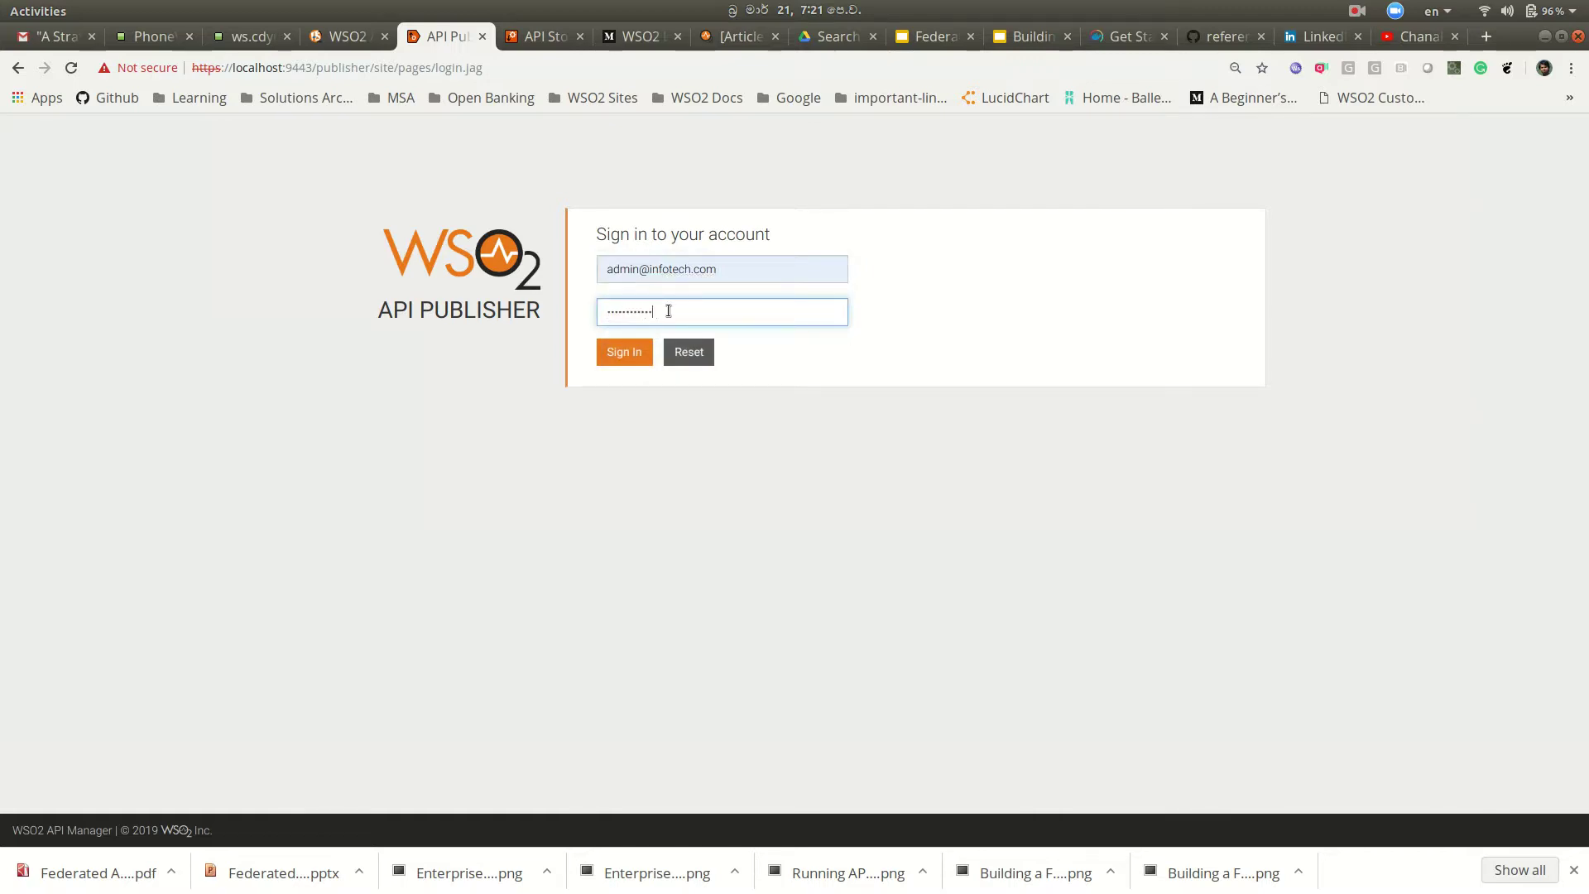
pyautogui.click(617, 355)
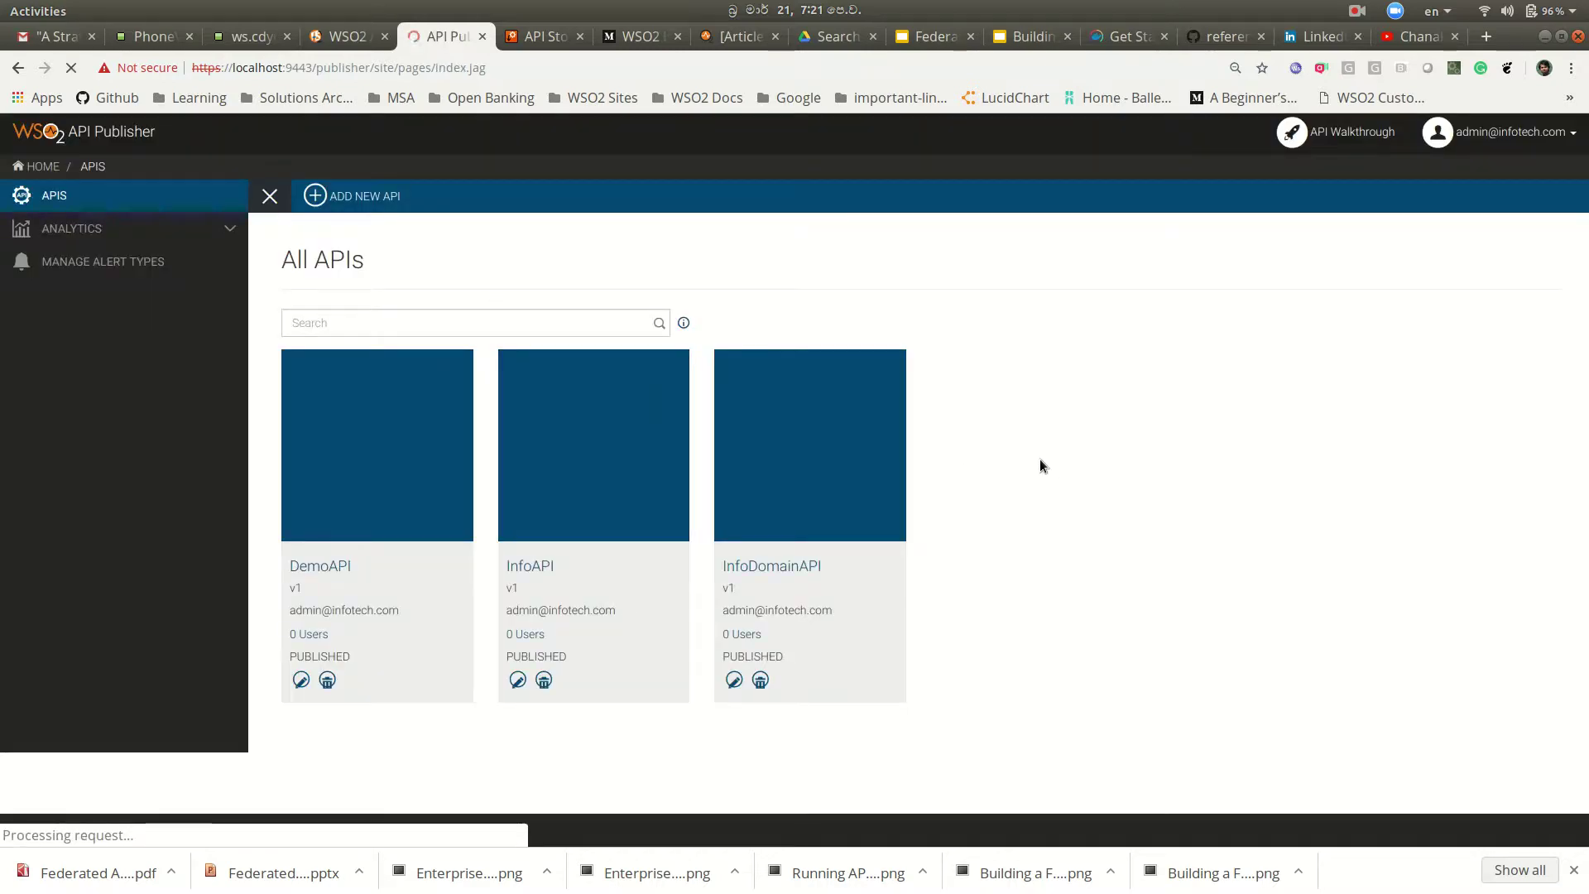
# Step: Create a new API from the phoneverify SOAP WSDL URL with Generate REST APIs selected
pyautogui.click(364, 196)
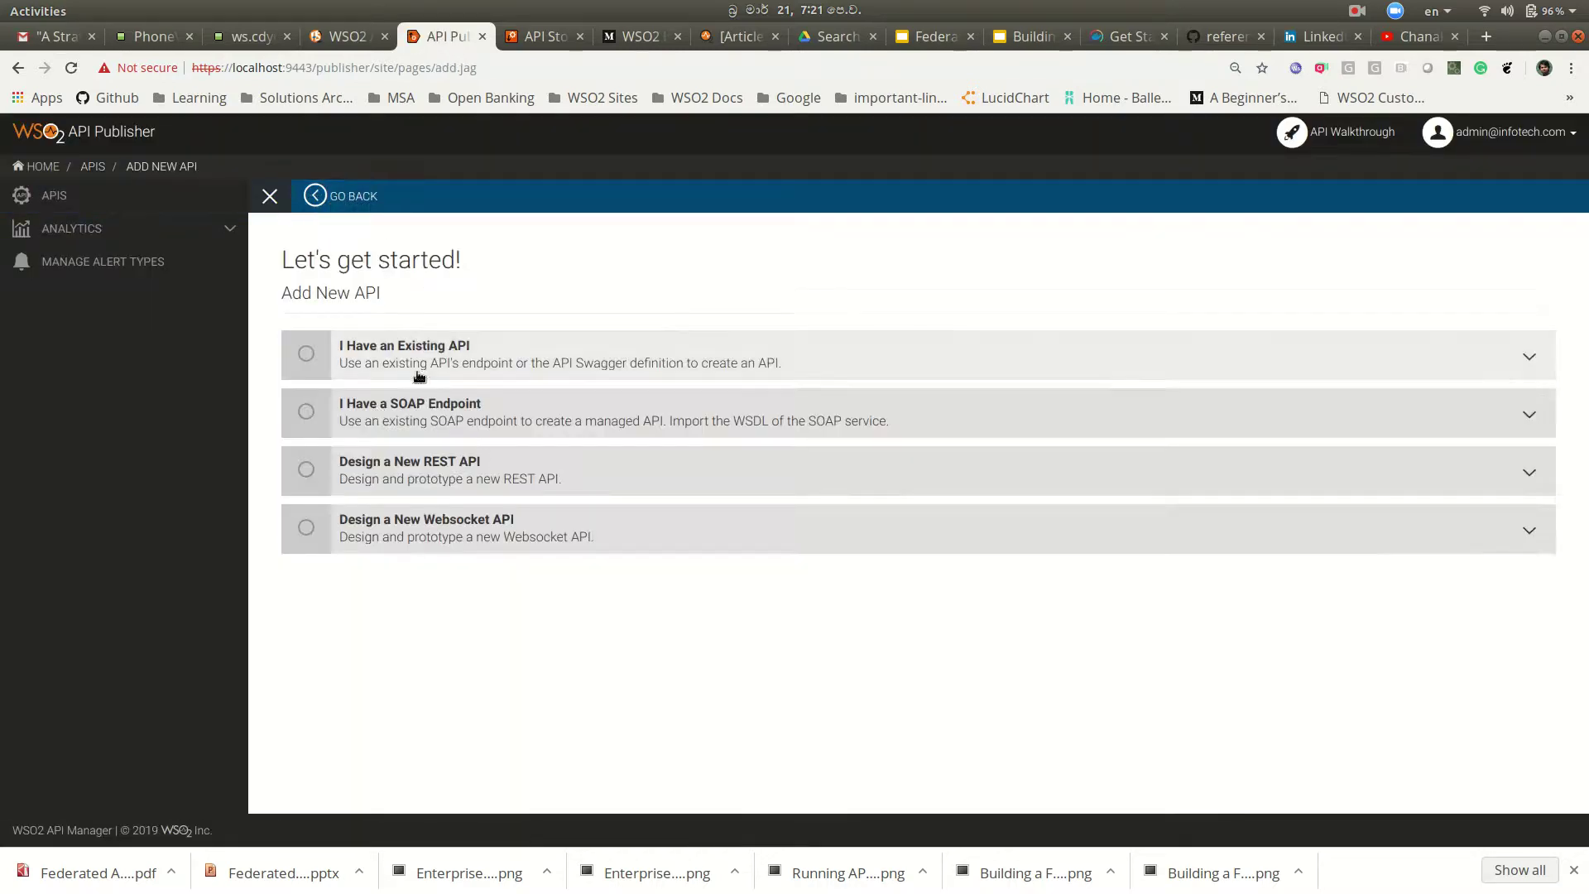
pyautogui.click(396, 416)
pyautogui.click(415, 461)
pyautogui.click(477, 499)
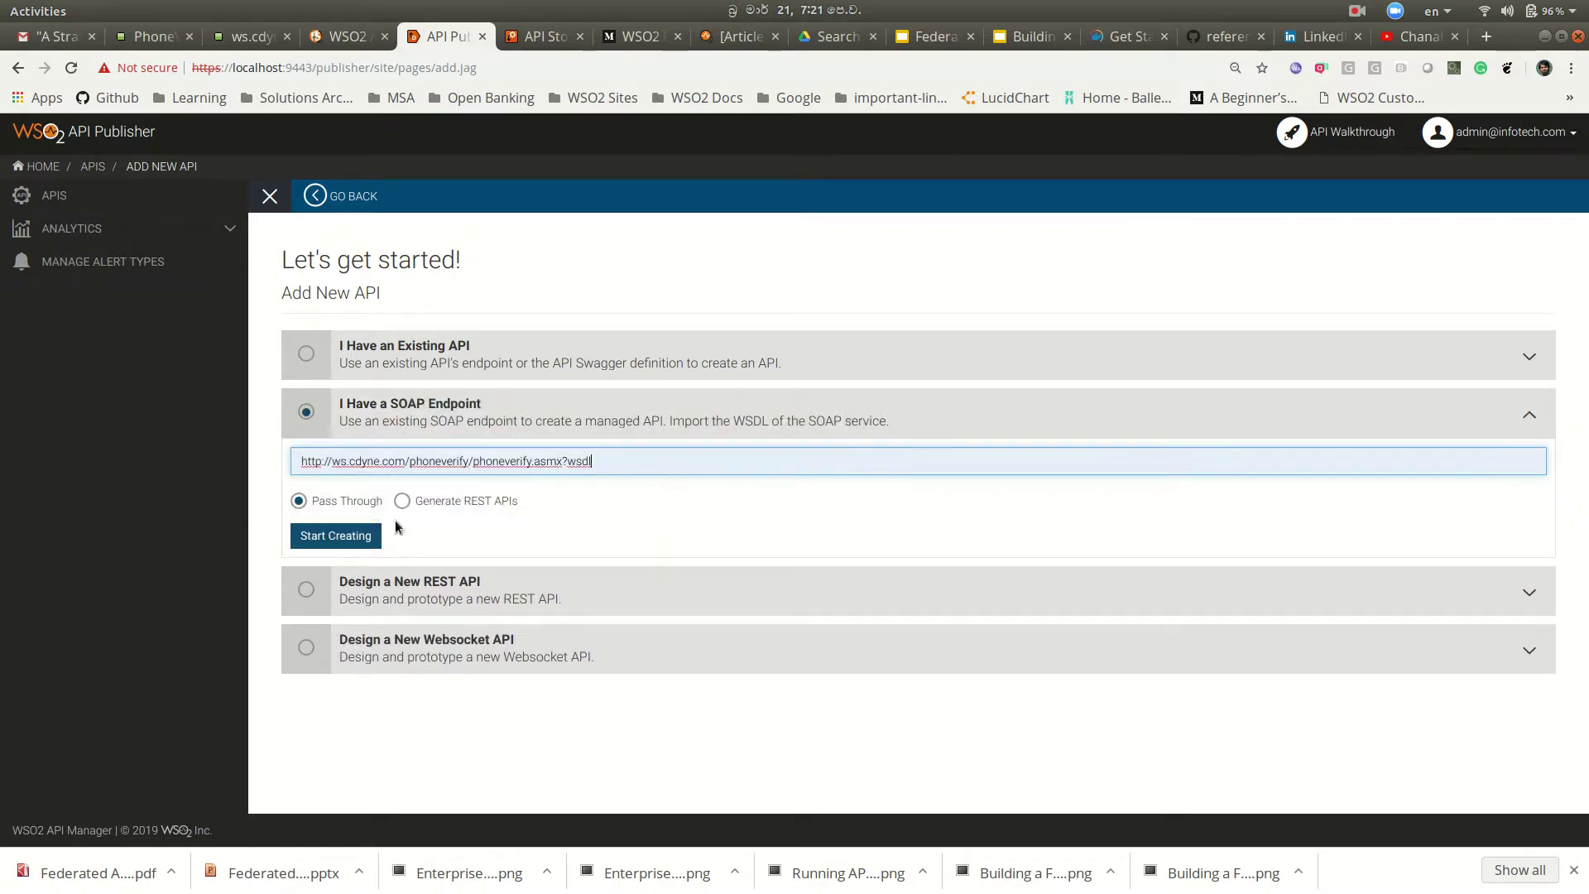
pyautogui.click(402, 500)
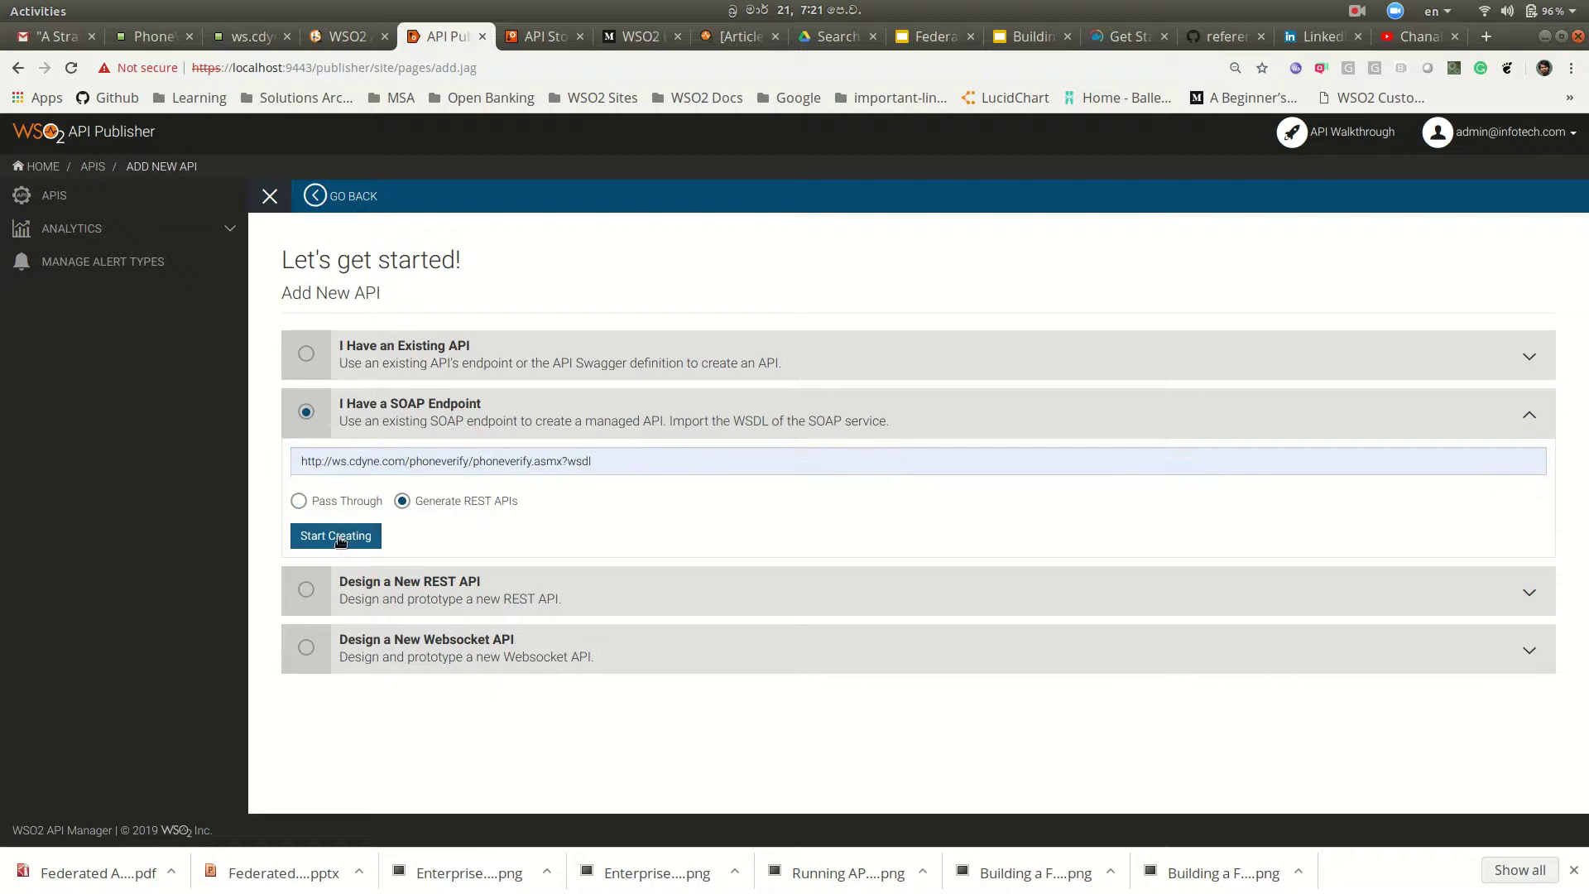
pyautogui.click(337, 537)
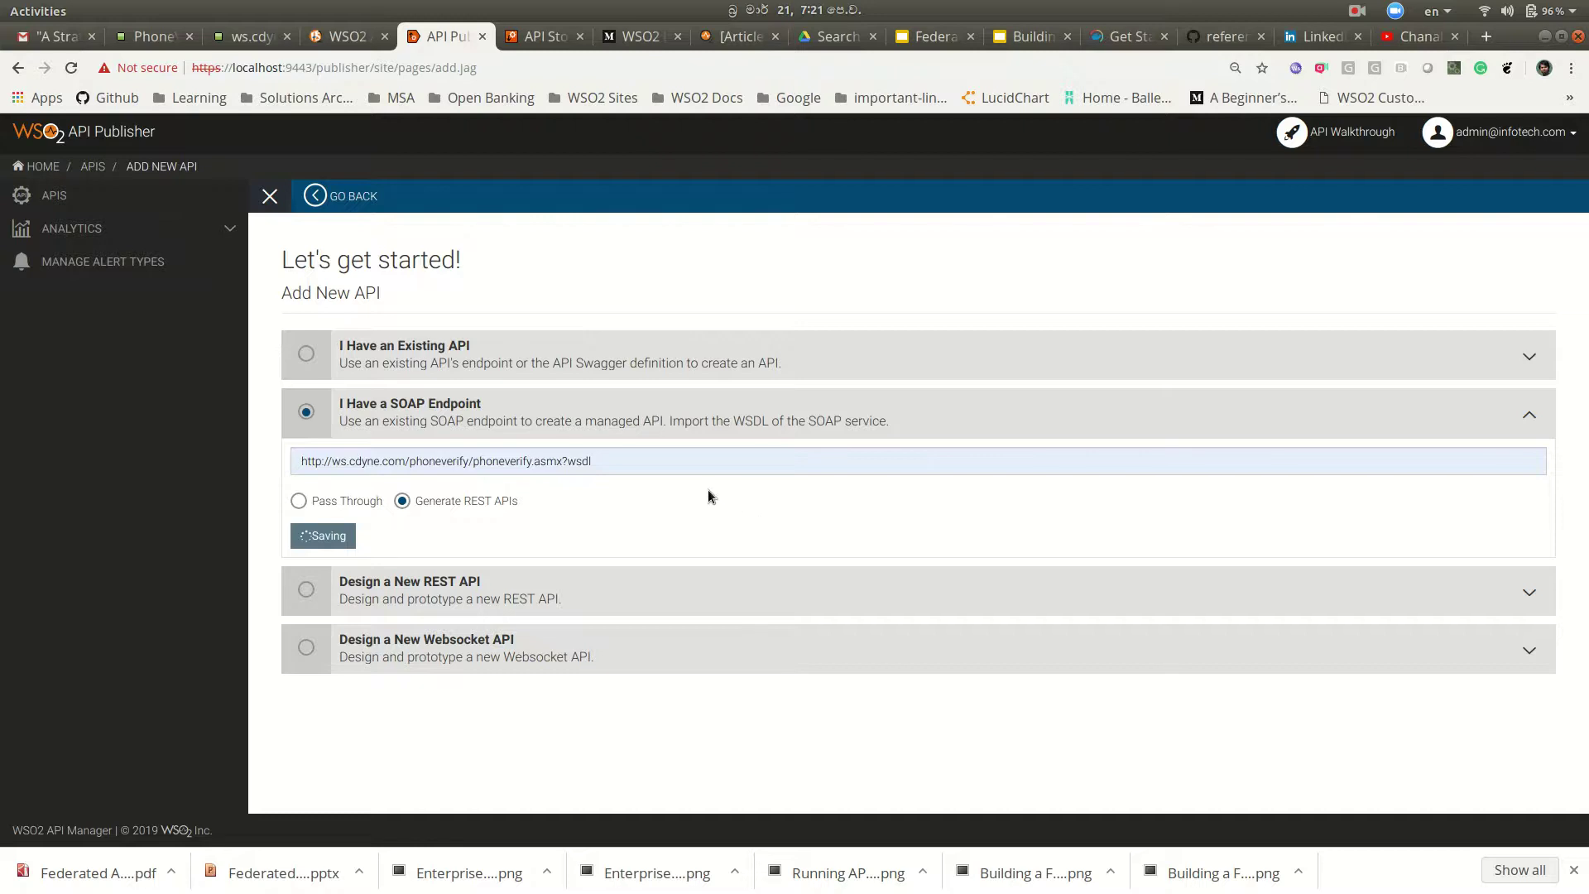
pyautogui.click(594, 430)
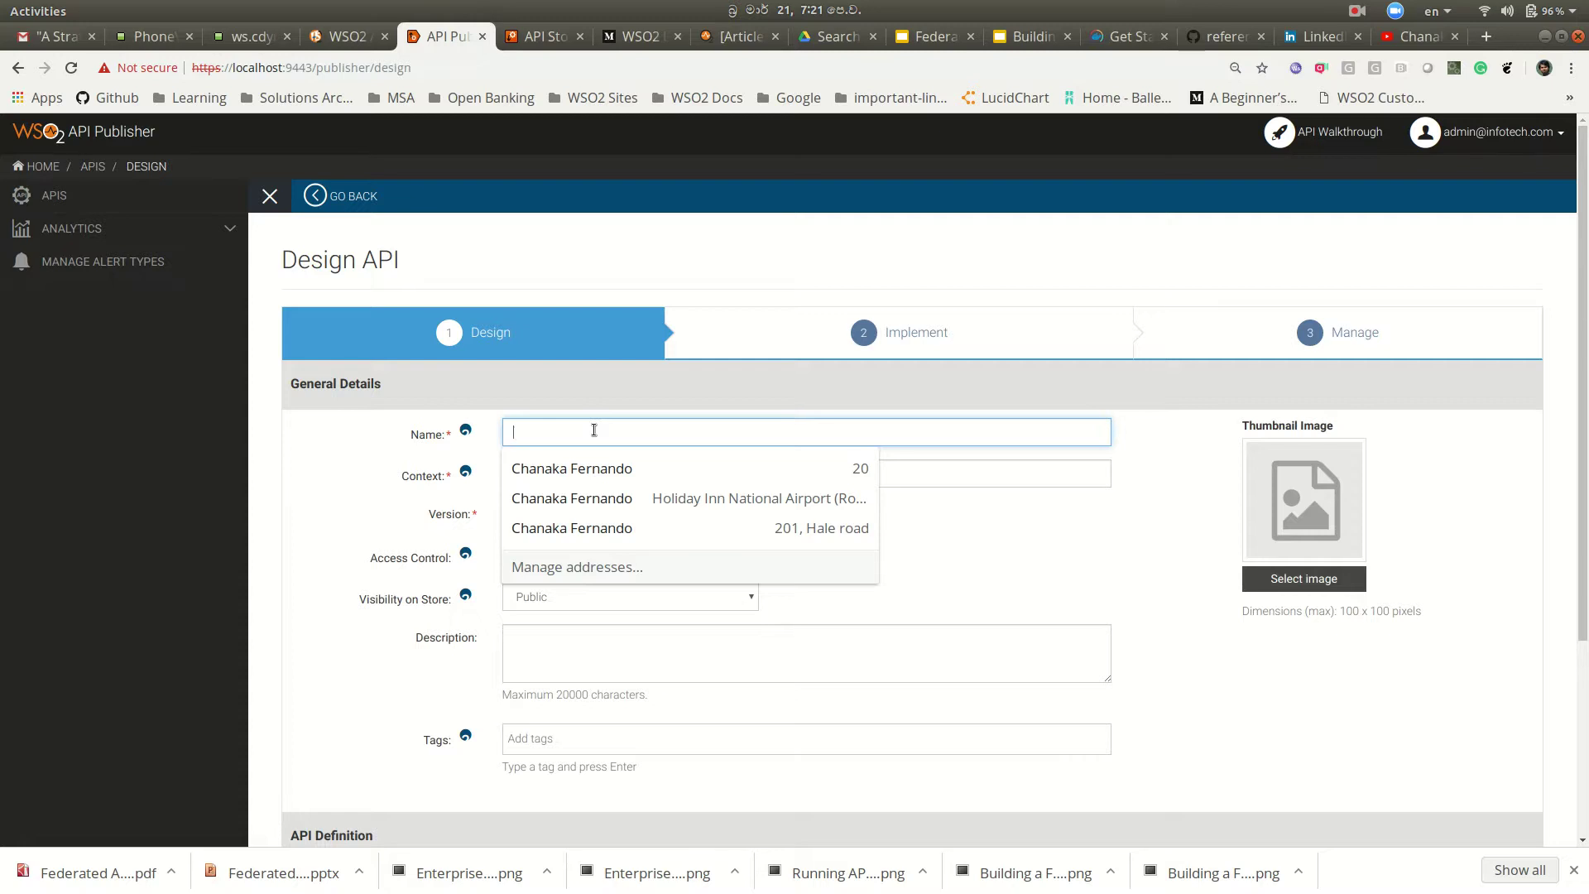
# Step: Design the API as SharedAPI with context /shared and version v1
pyautogui.write('SharedAPI')
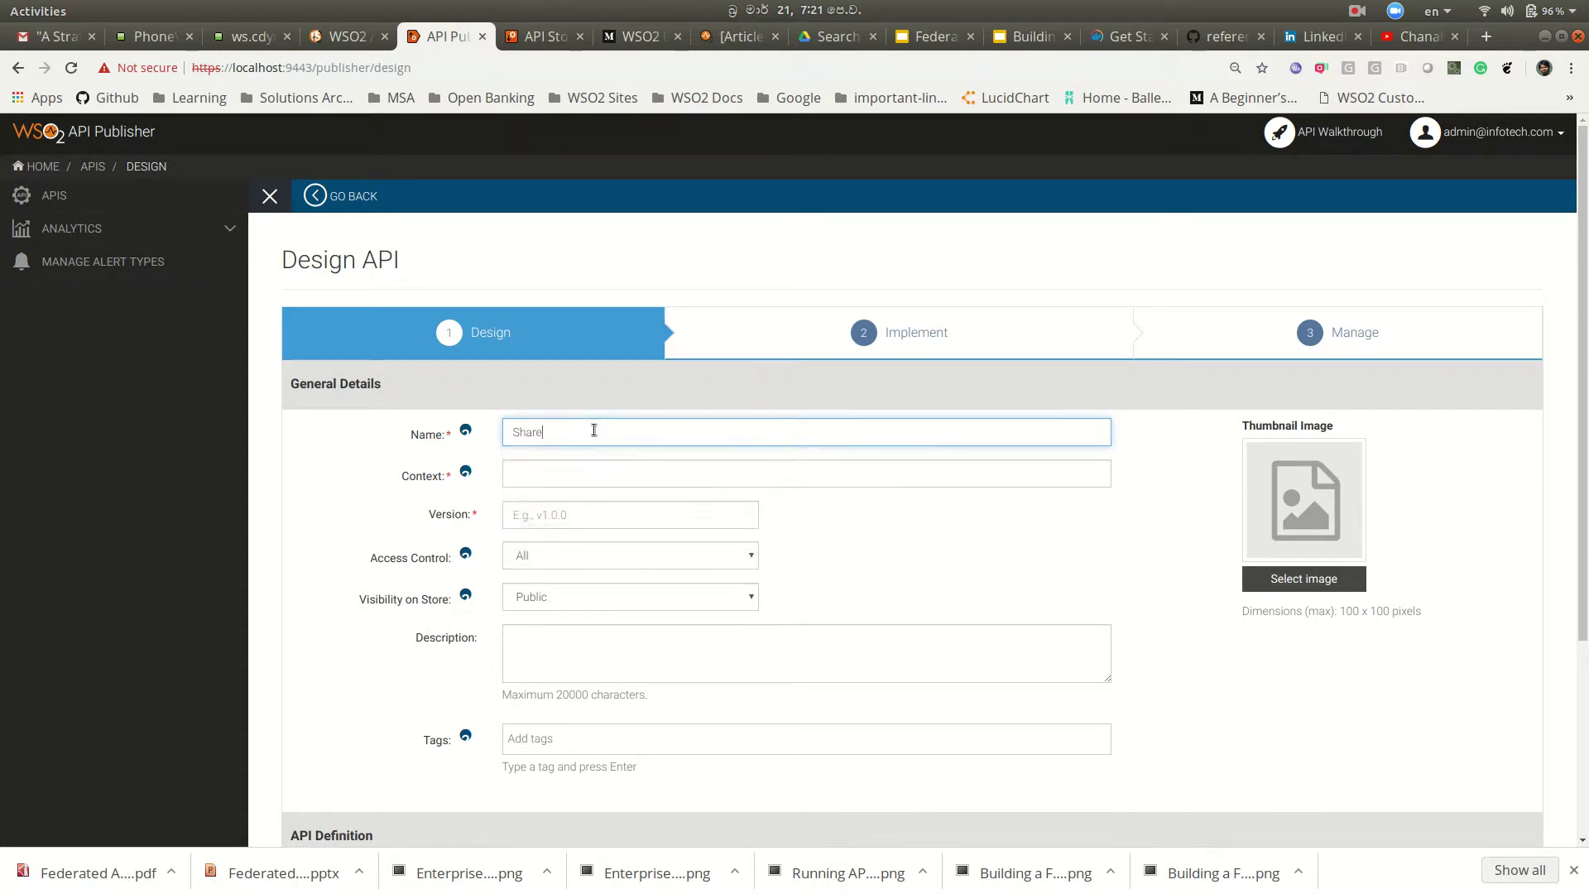
pyautogui.click(541, 467)
pyautogui.write('/shar')
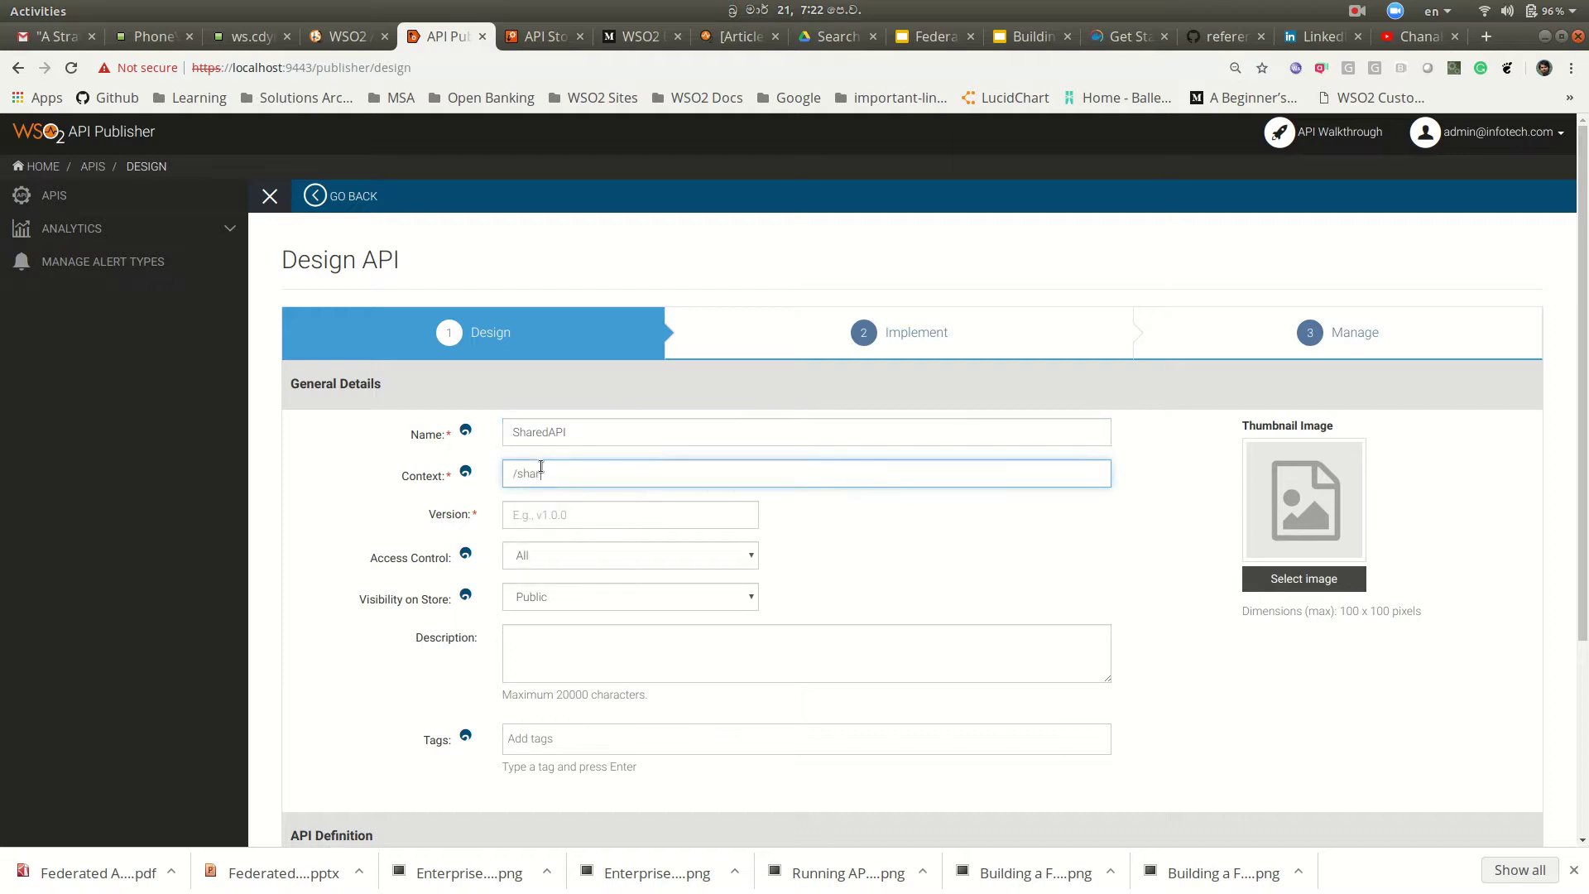
pyautogui.write('ed')
pyautogui.click(703, 517)
pyautogui.write('v1')
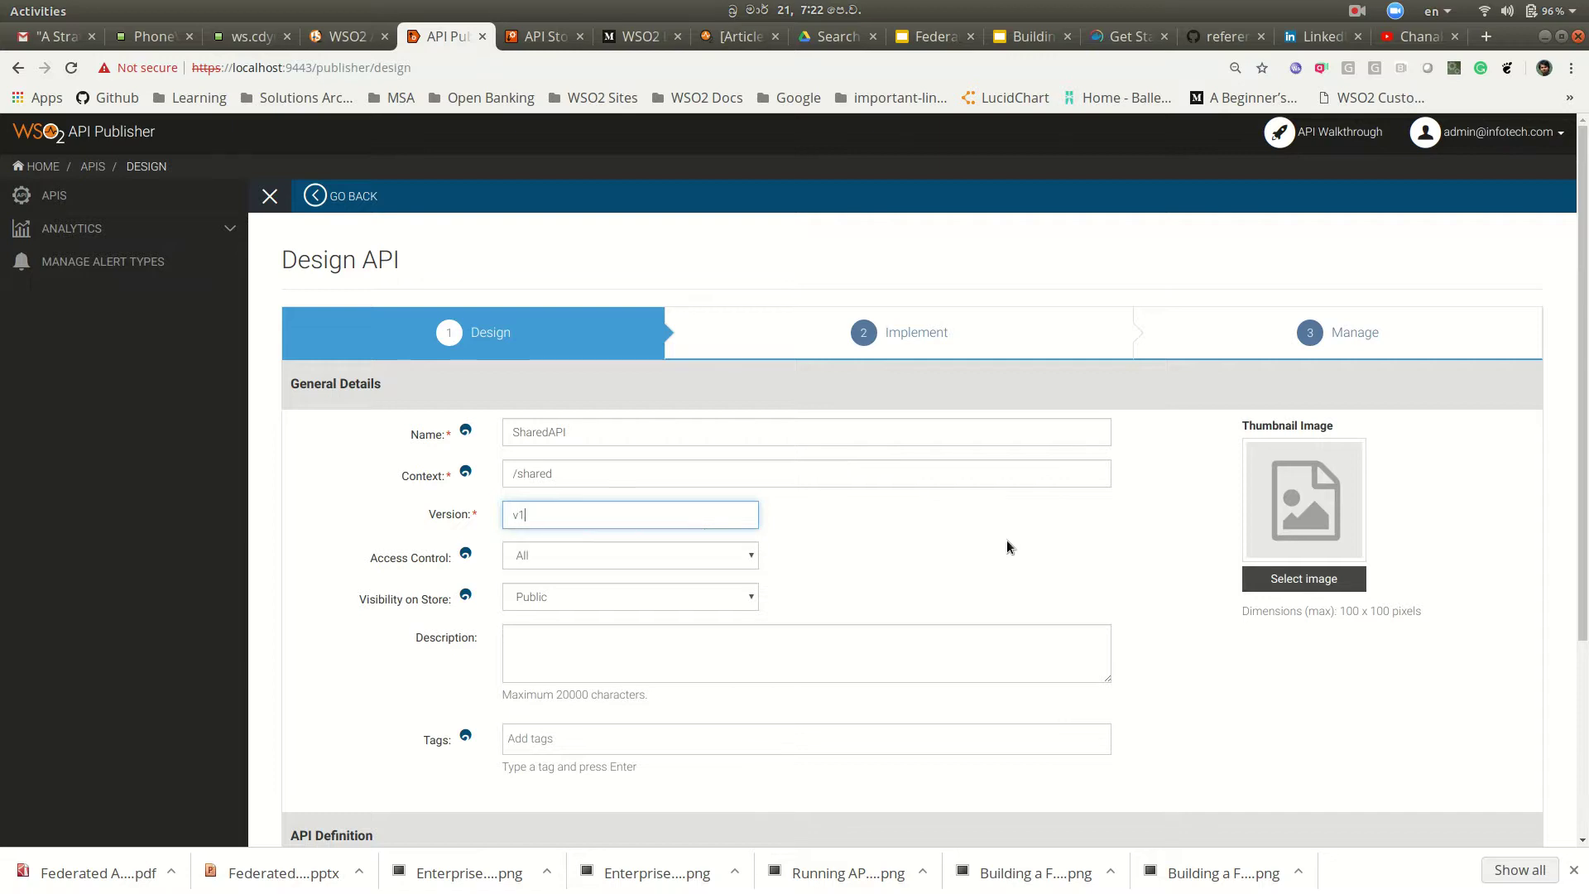
pyautogui.scroll(-3, 1008, 542)
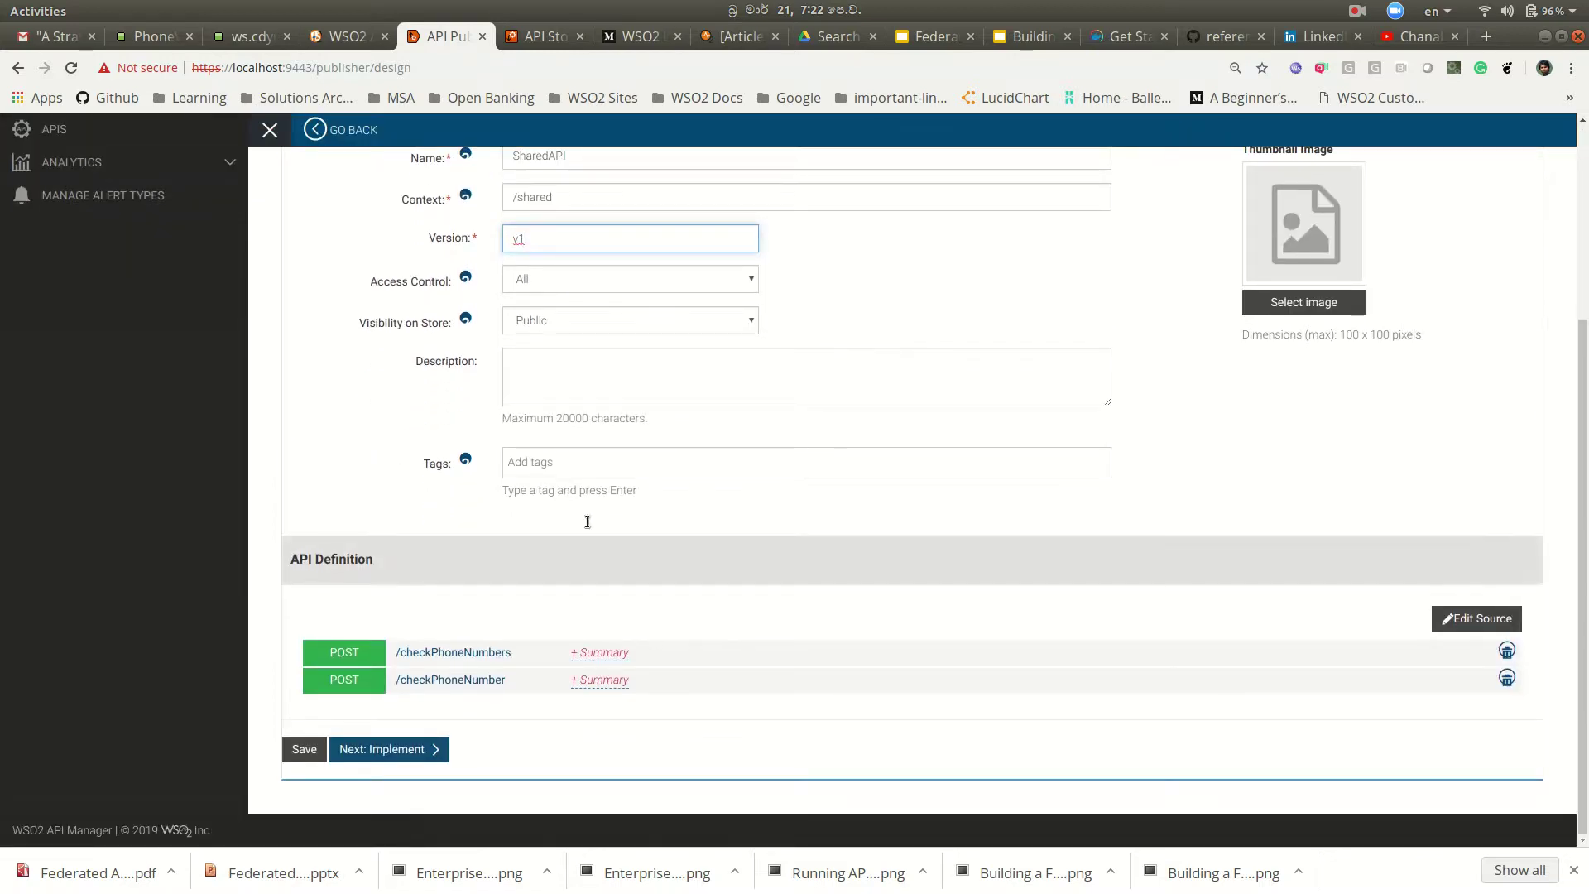
pyautogui.click(385, 751)
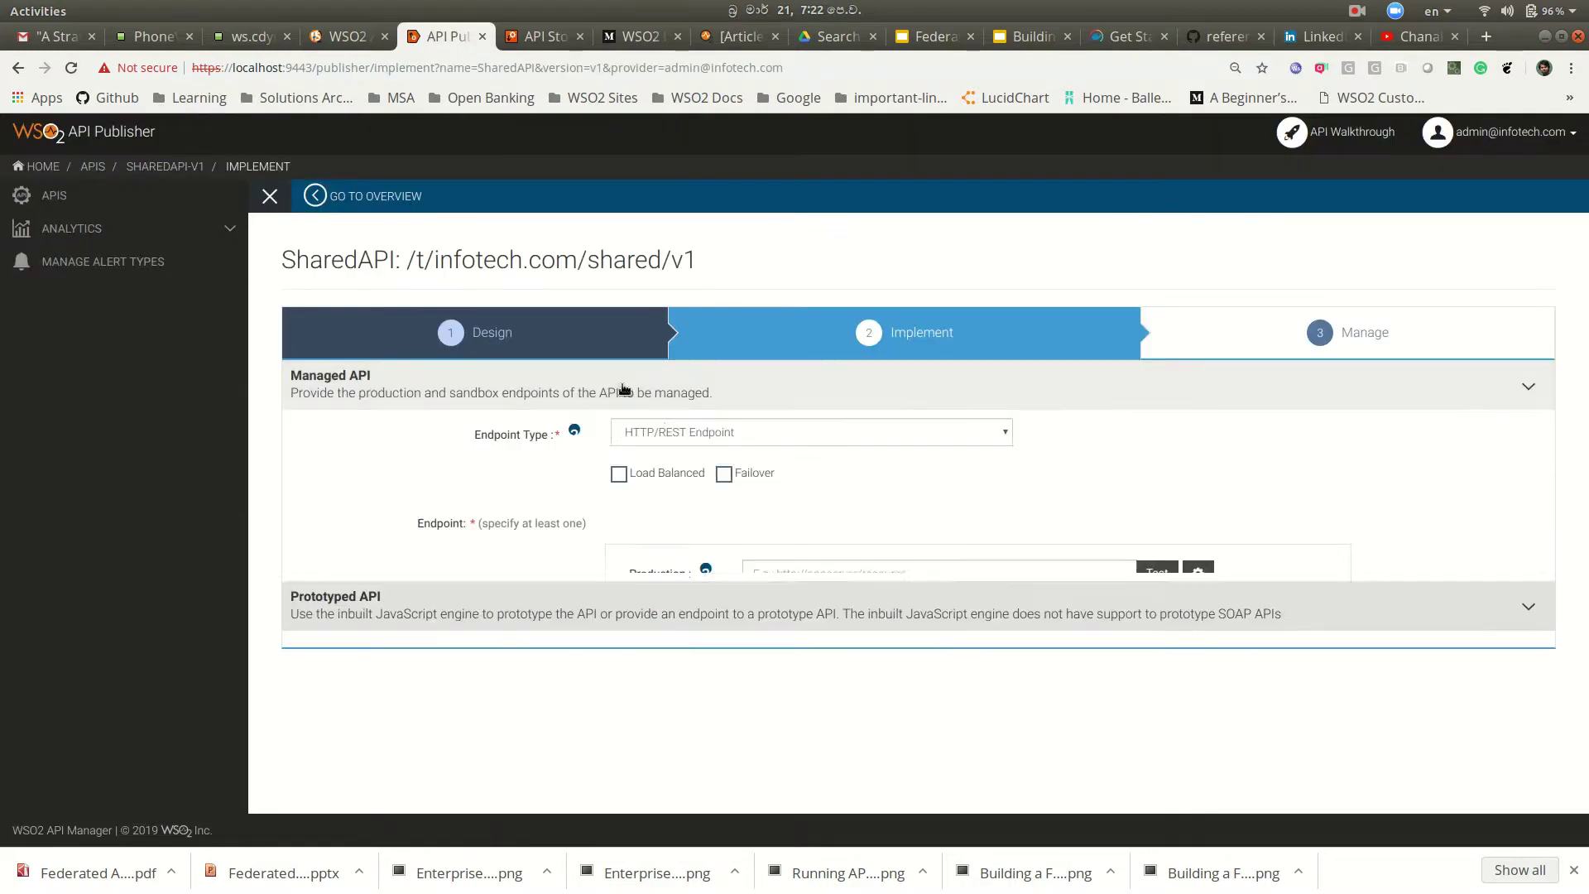
pyautogui.click(808, 570)
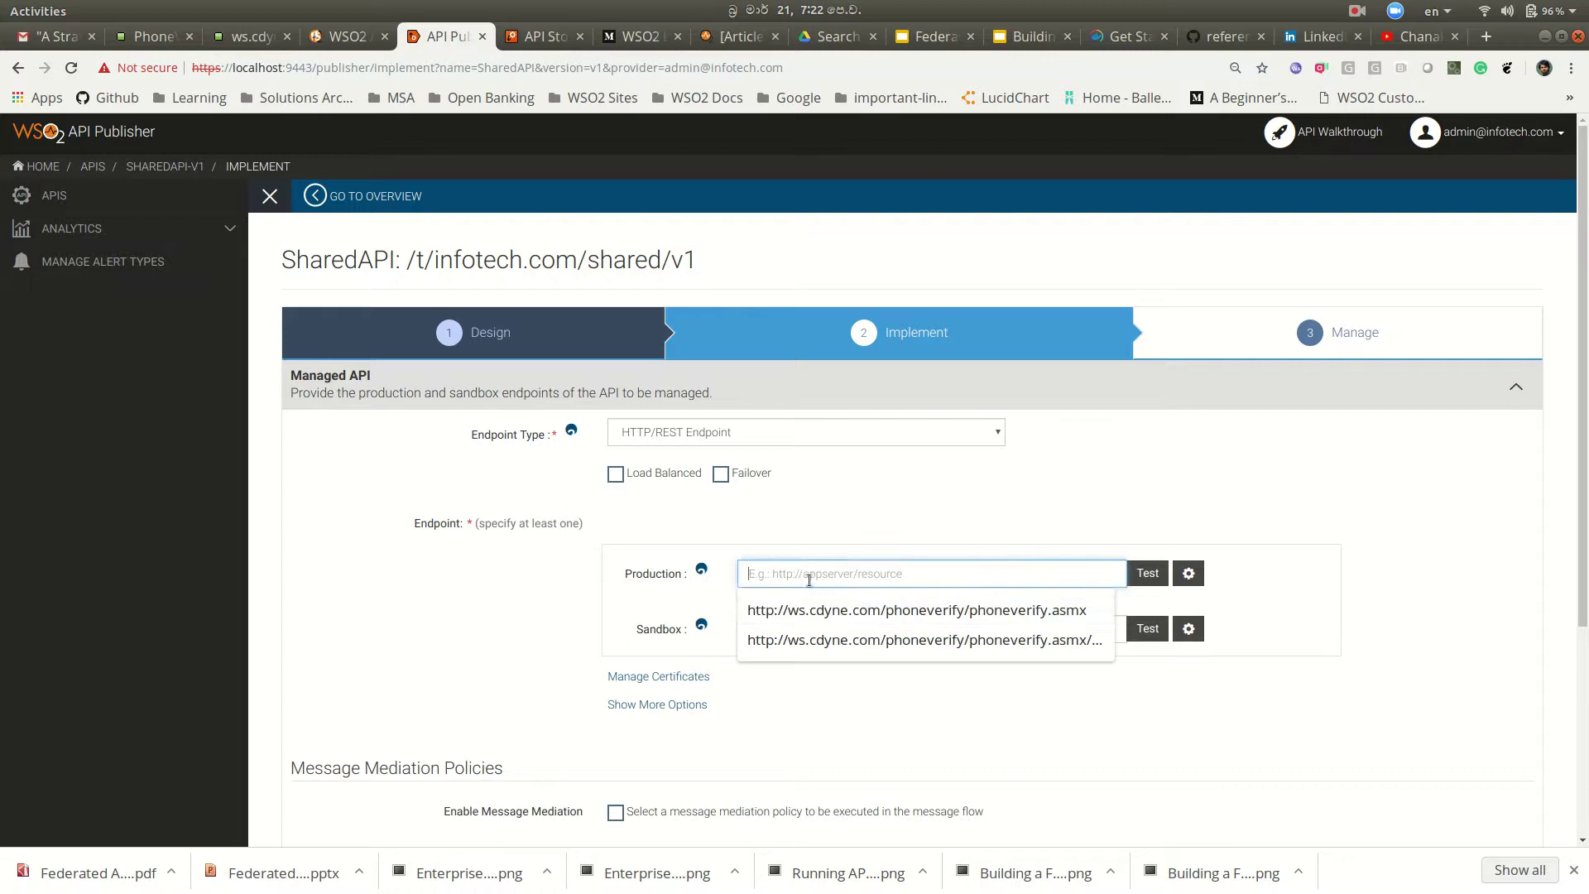
pyautogui.click(819, 609)
pyautogui.scroll(-4, 918, 665)
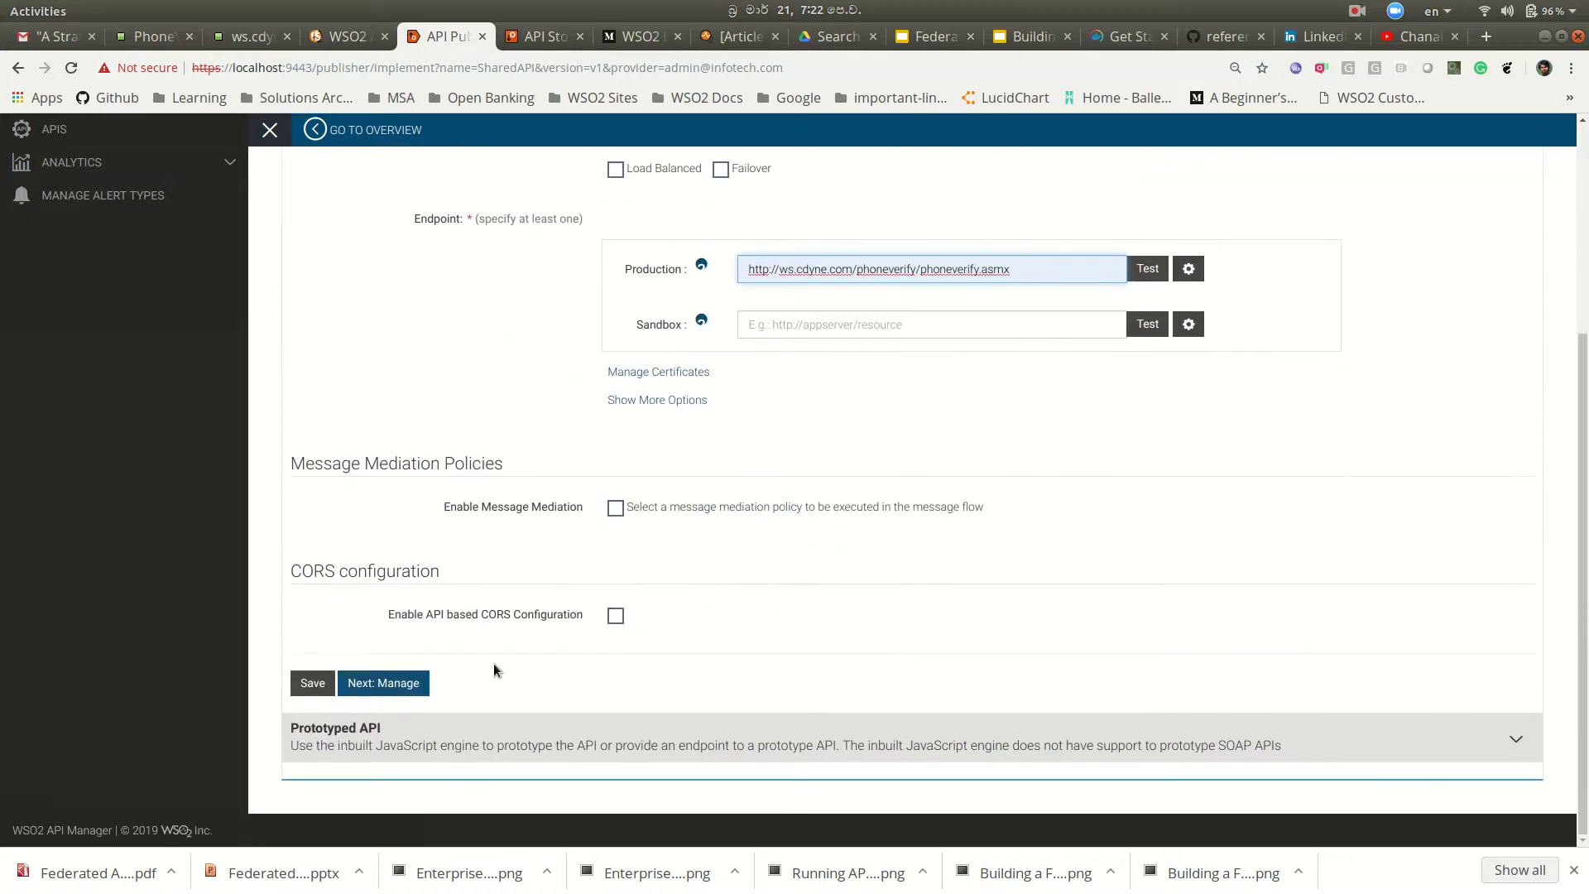
pyautogui.click(383, 682)
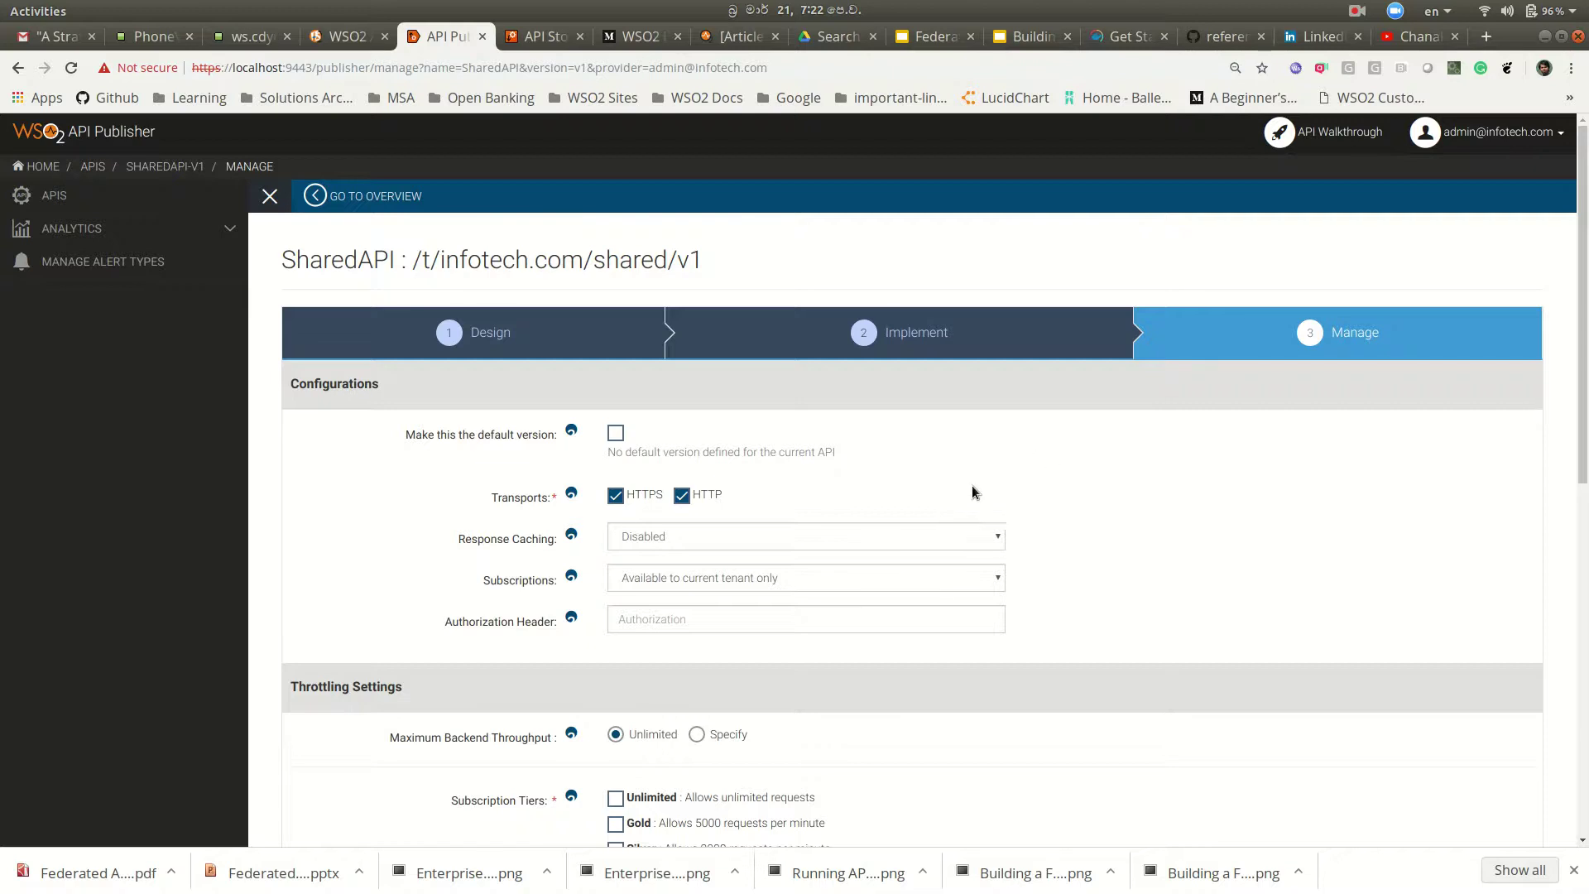
# Step: Make SharedAPI available to all tenants with Unlimited and Gold tiers, then save and publish it
pyautogui.scroll(-3, 892, 493)
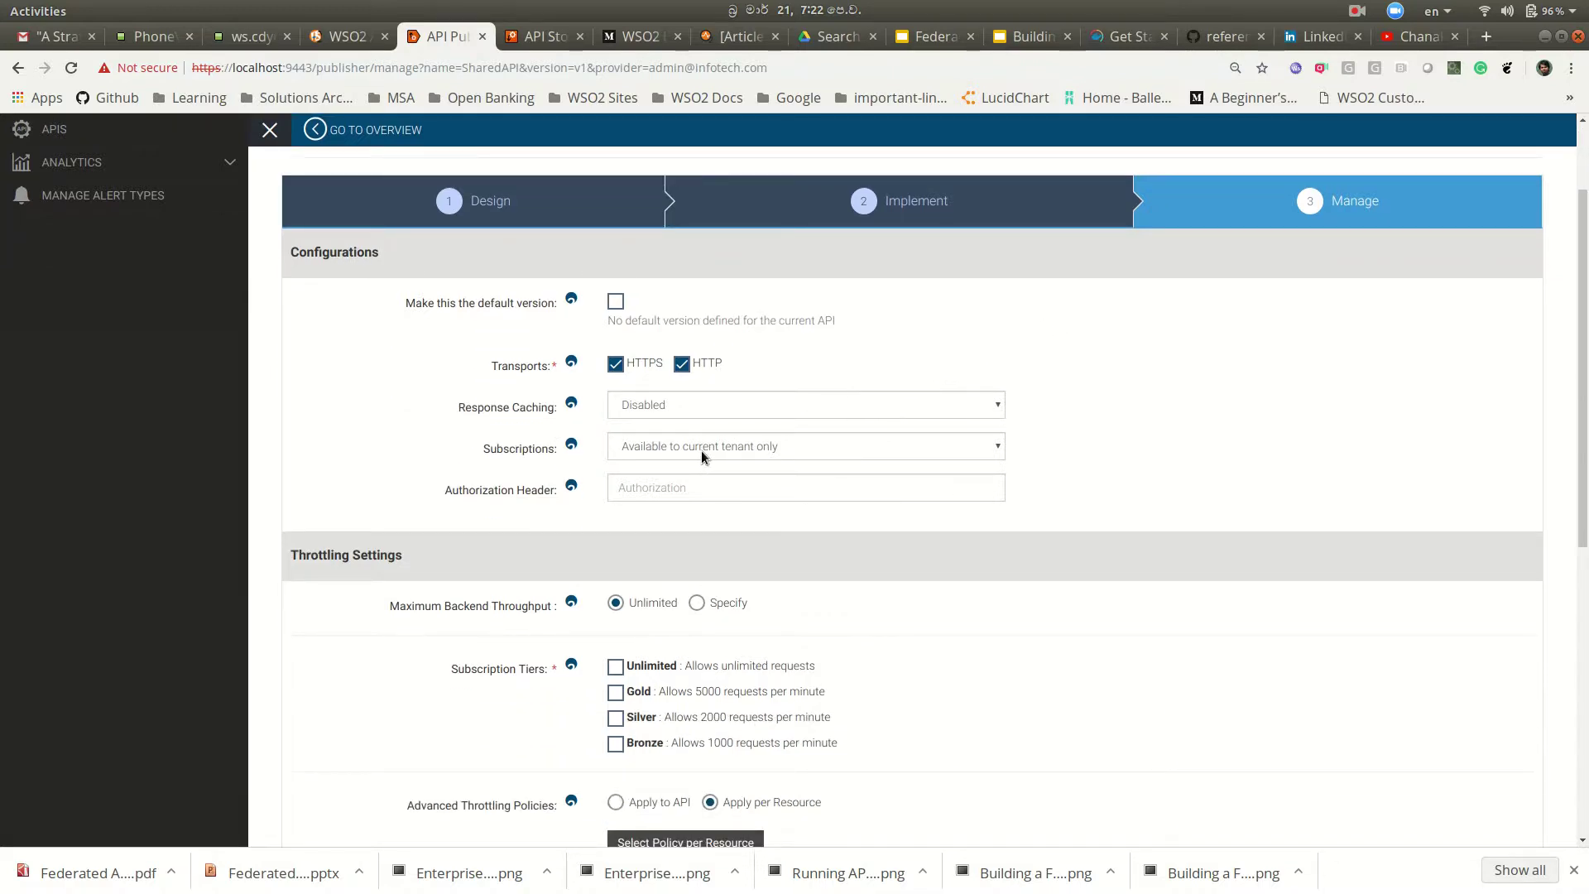
pyautogui.click(701, 450)
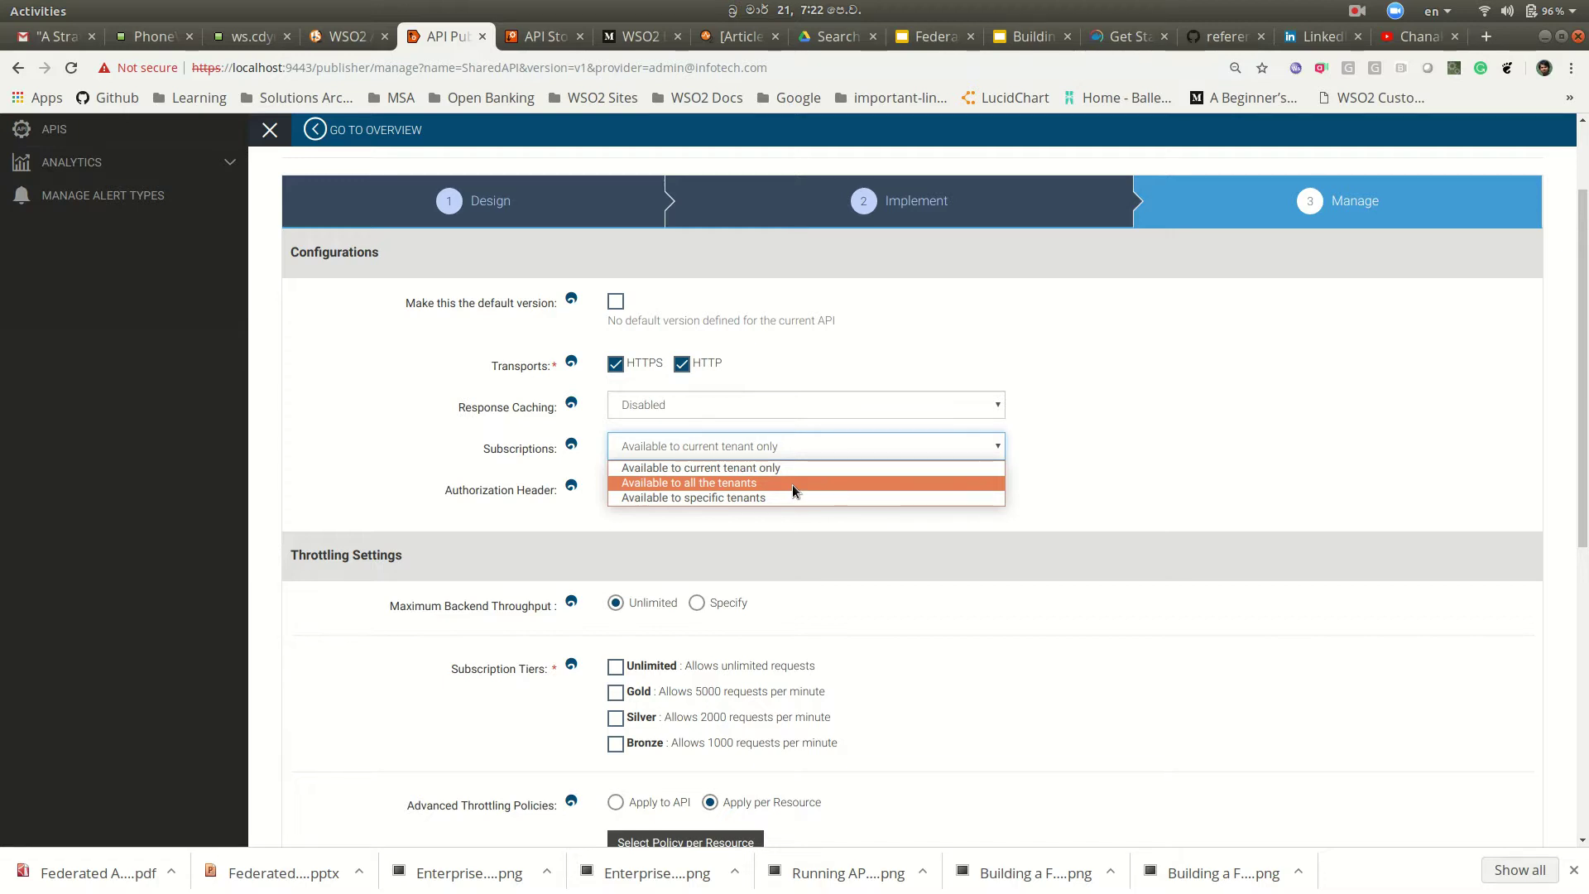
pyautogui.click(791, 483)
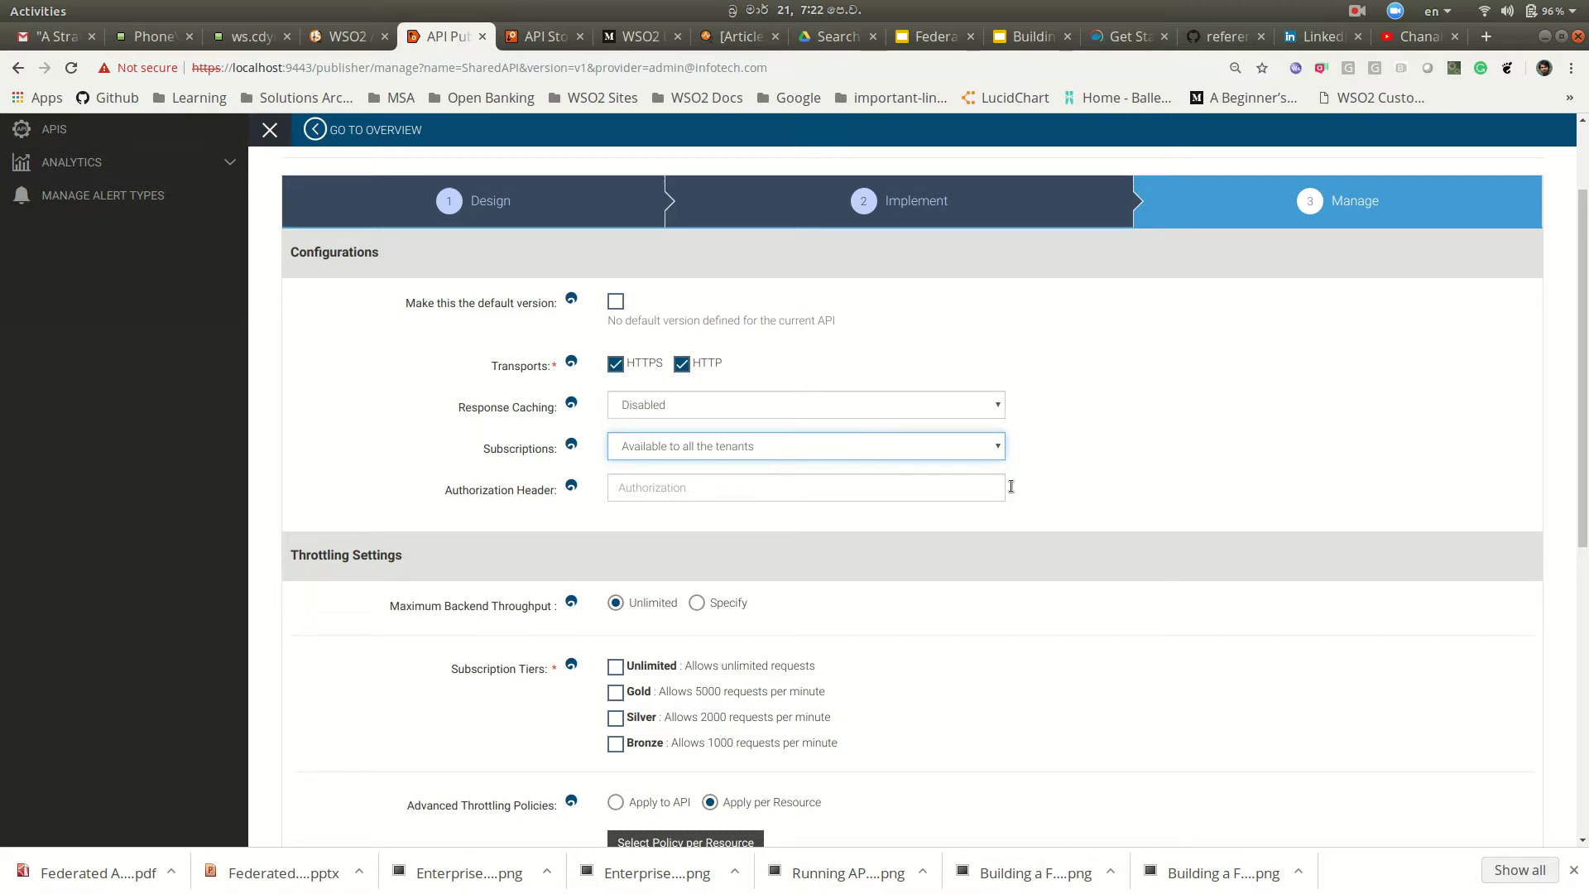
pyautogui.scroll(-3, 1084, 508)
pyautogui.click(615, 535)
pyautogui.click(614, 560)
pyautogui.scroll(-5, 1100, 567)
pyautogui.scroll(-3, 1101, 568)
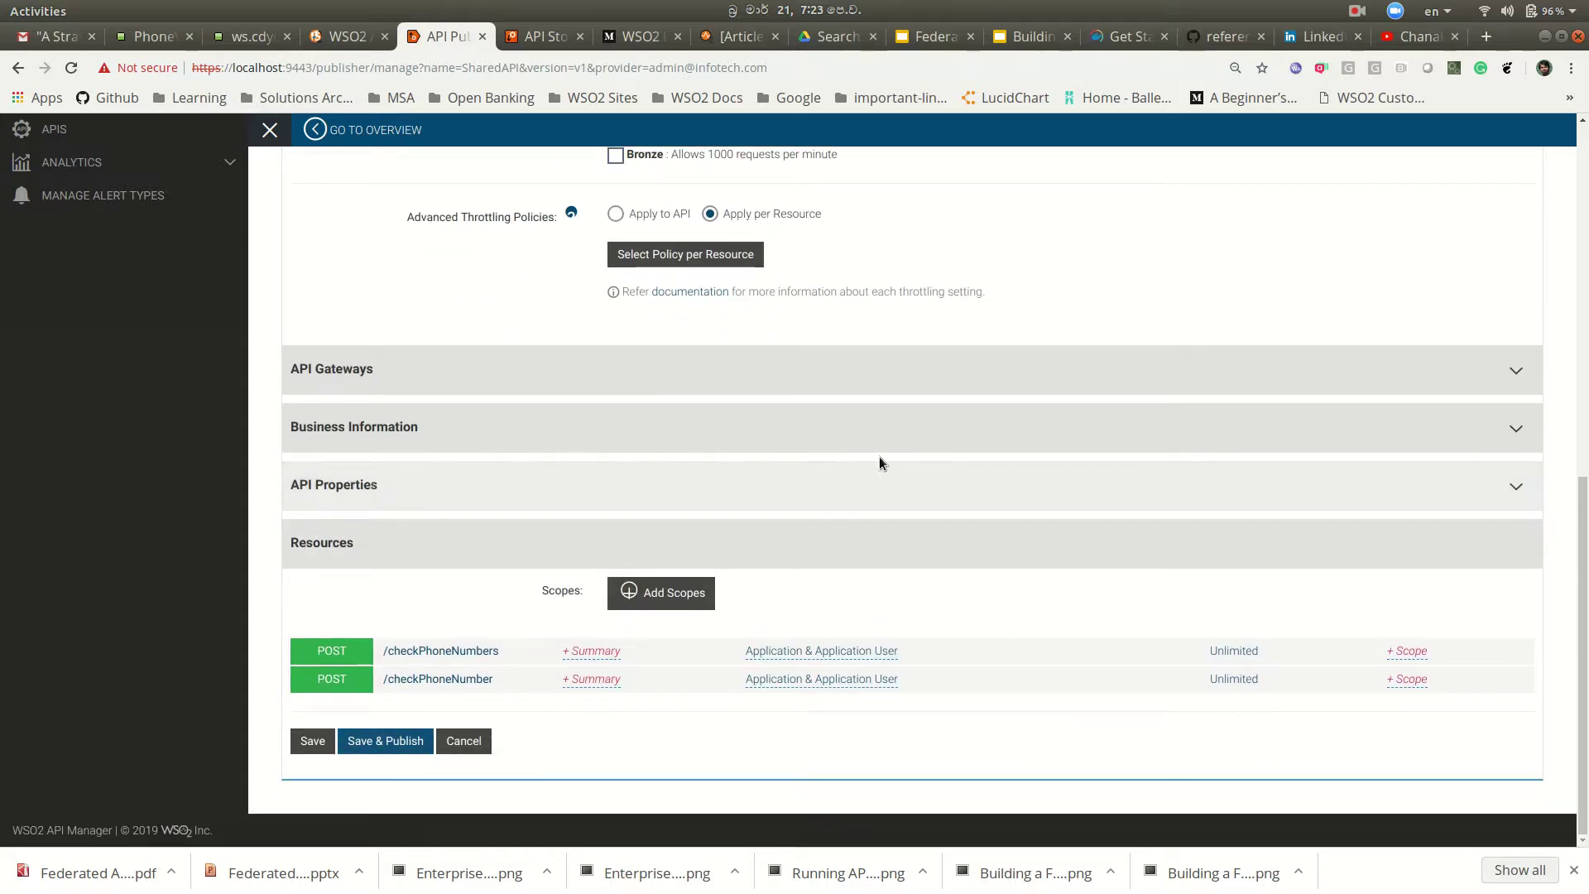
pyautogui.scroll(4, 918, 376)
pyautogui.scroll(-4, 918, 375)
pyautogui.click(387, 744)
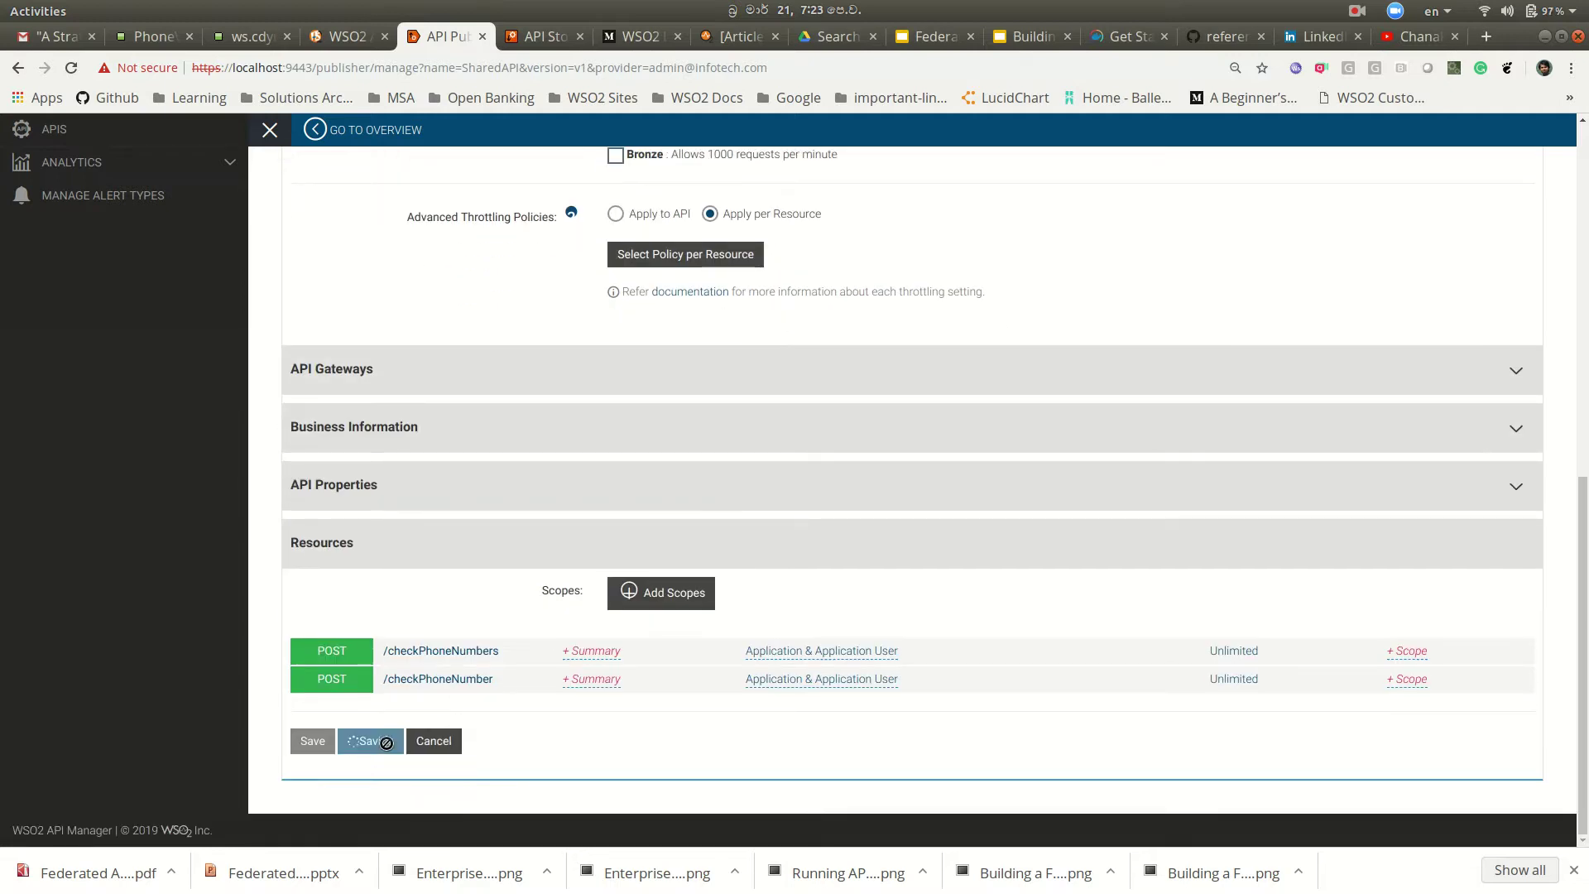
pyautogui.click(1127, 319)
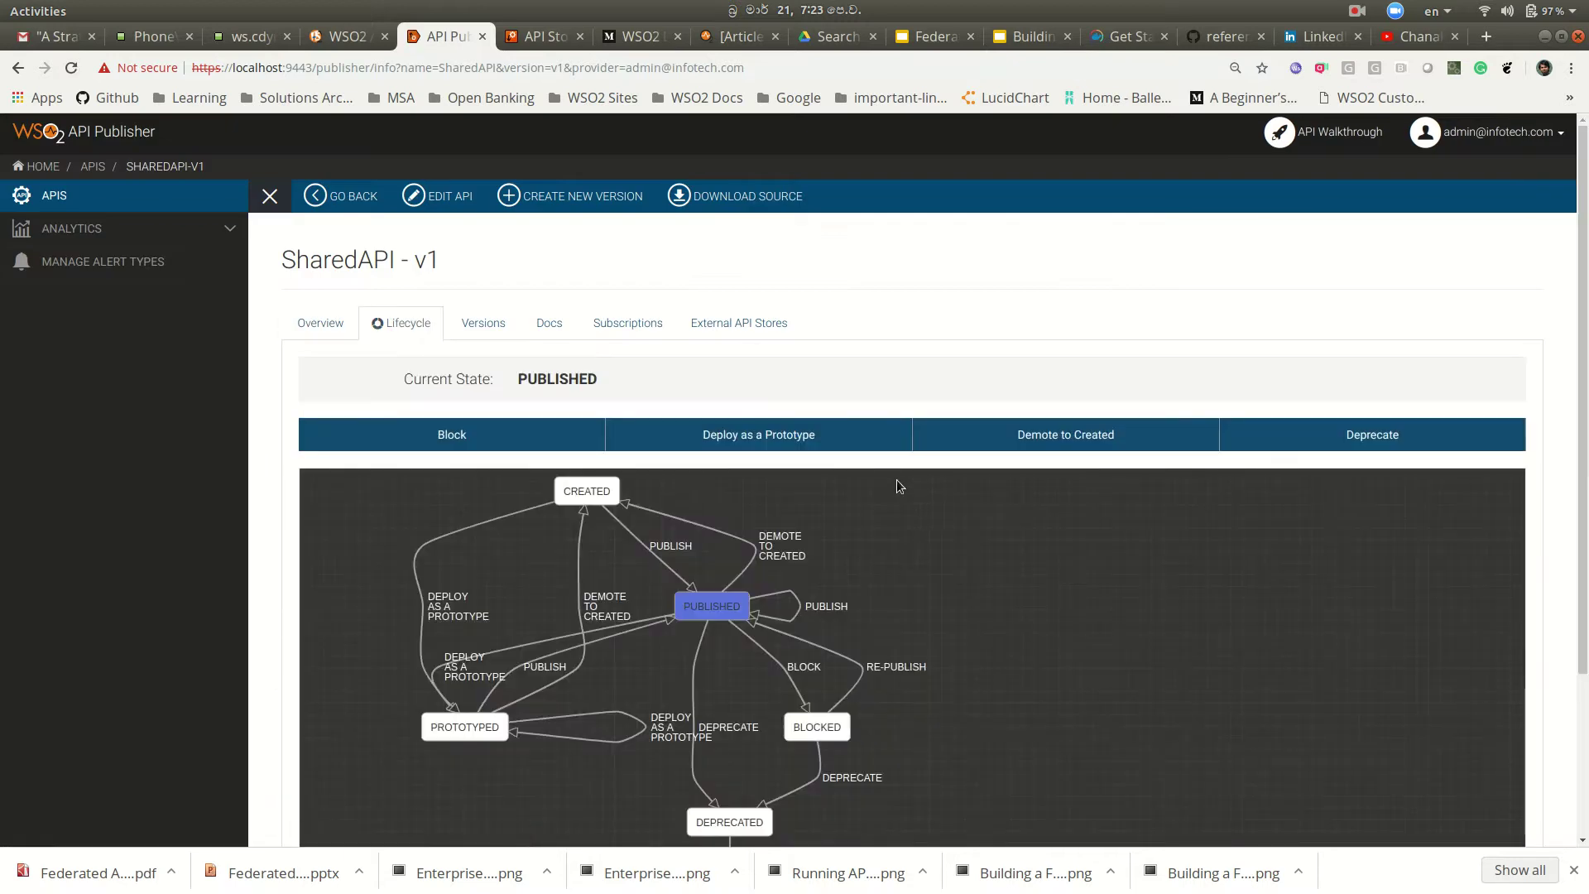
# Step: Tick both UKStore entries and US-Store as external stores for SharedAPI and save
pyautogui.scroll(-1, 913, 353)
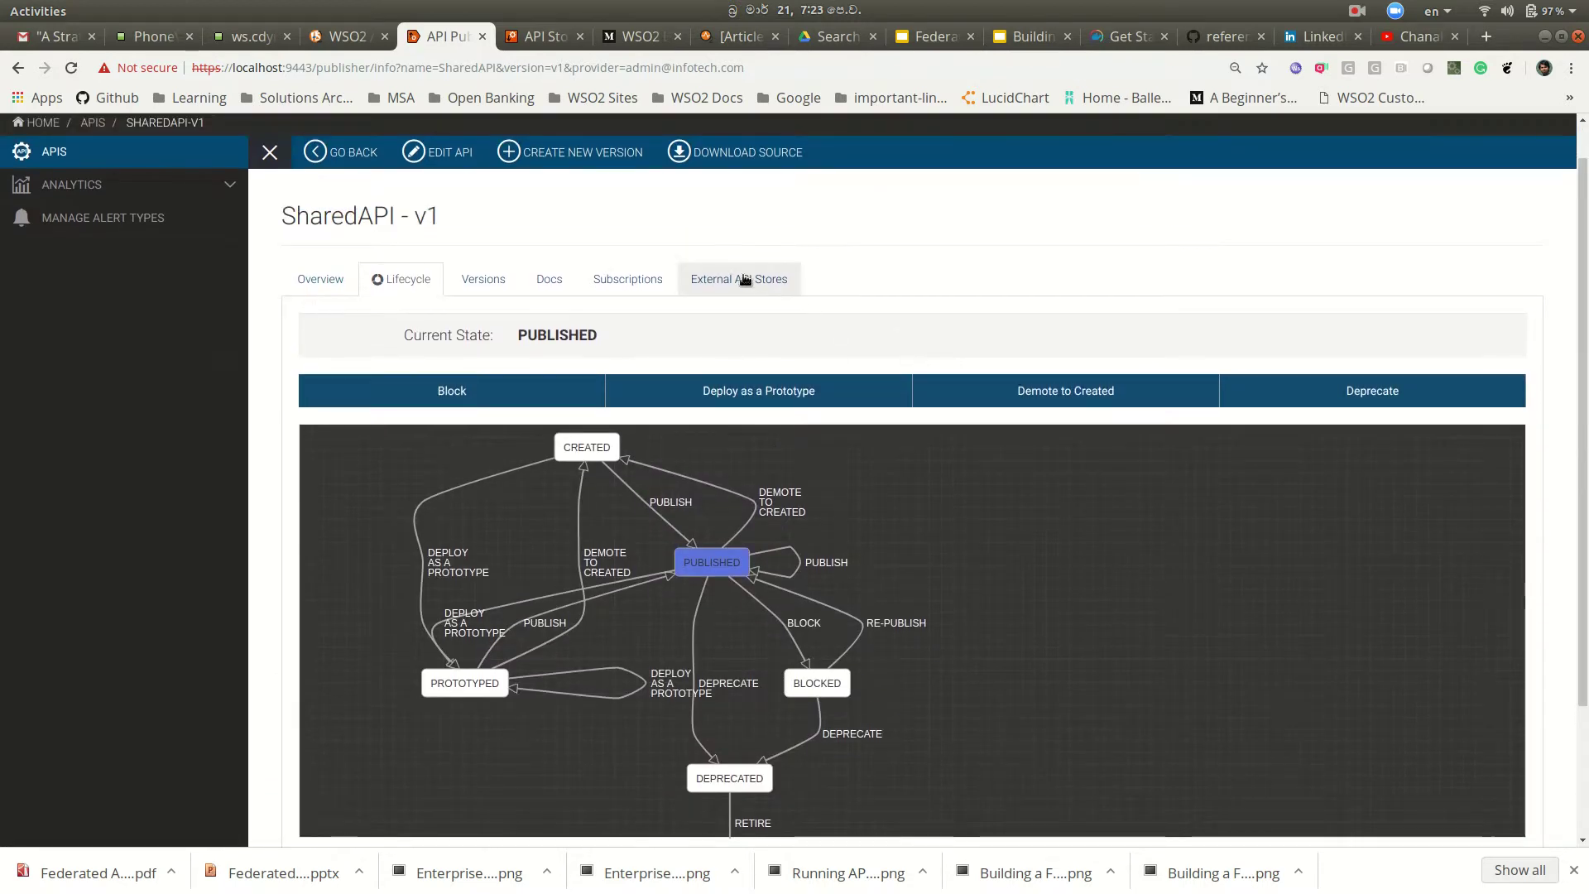
pyautogui.click(740, 281)
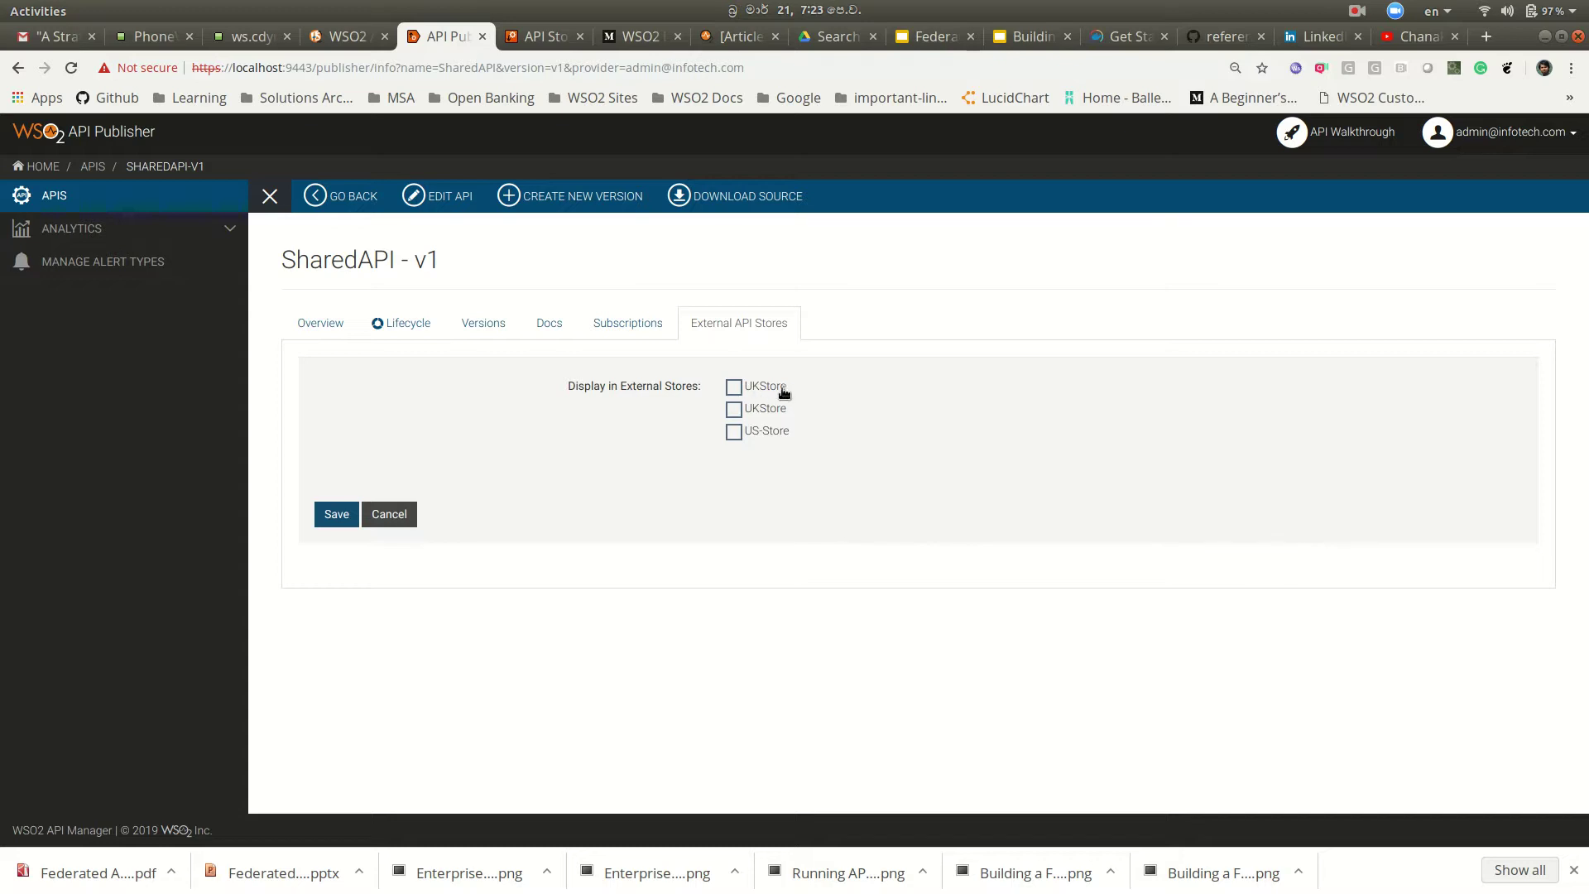
pyautogui.click(733, 387)
pyautogui.click(734, 410)
pyautogui.click(734, 432)
pyautogui.click(340, 521)
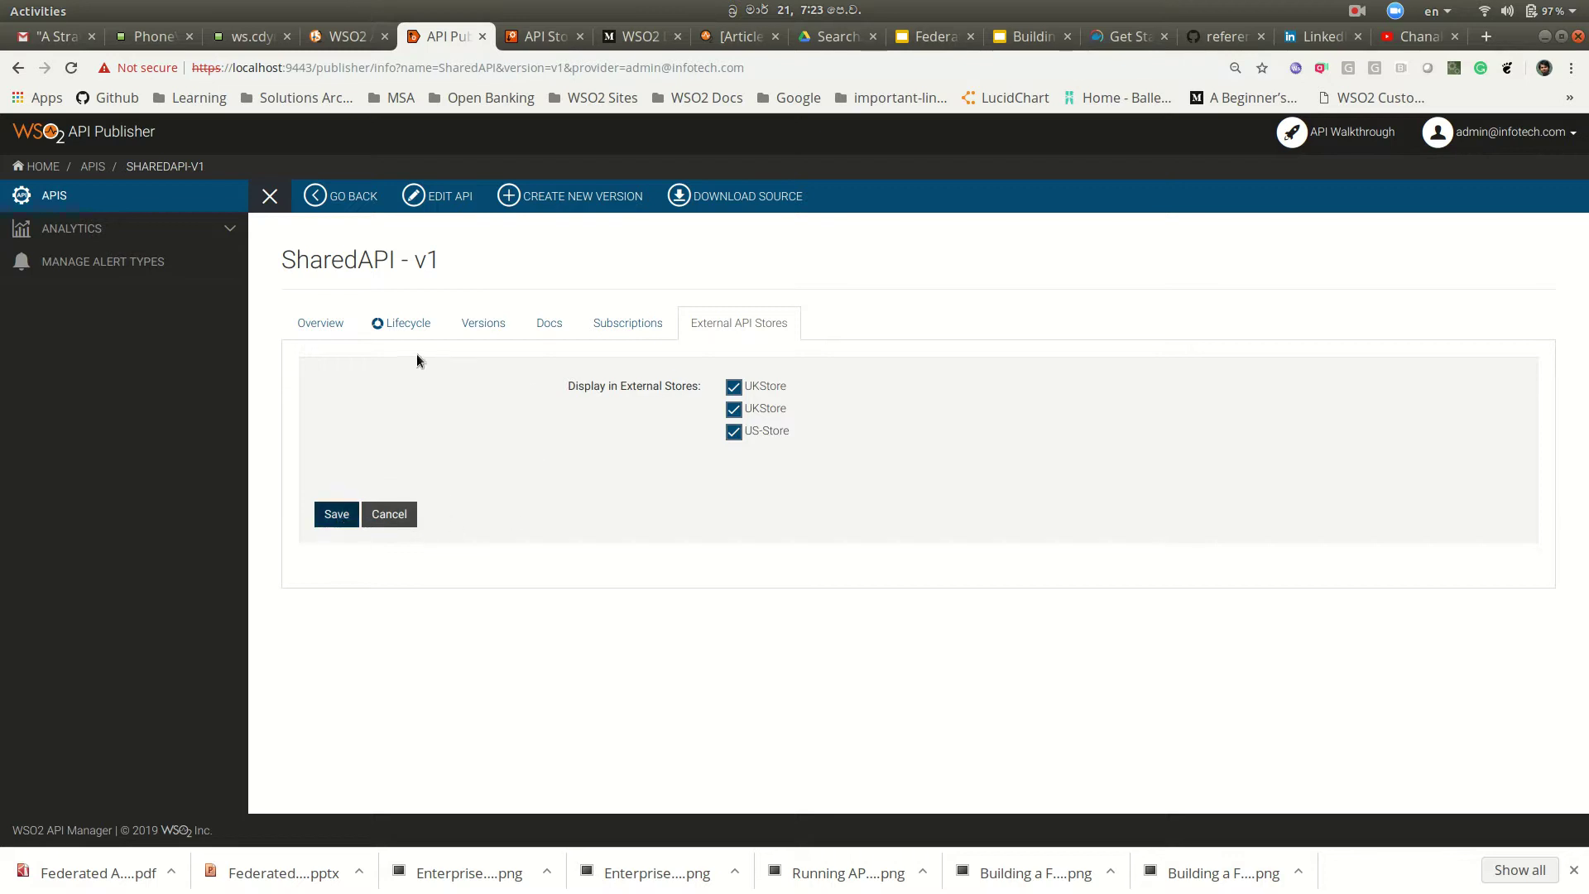
pyautogui.click(328, 326)
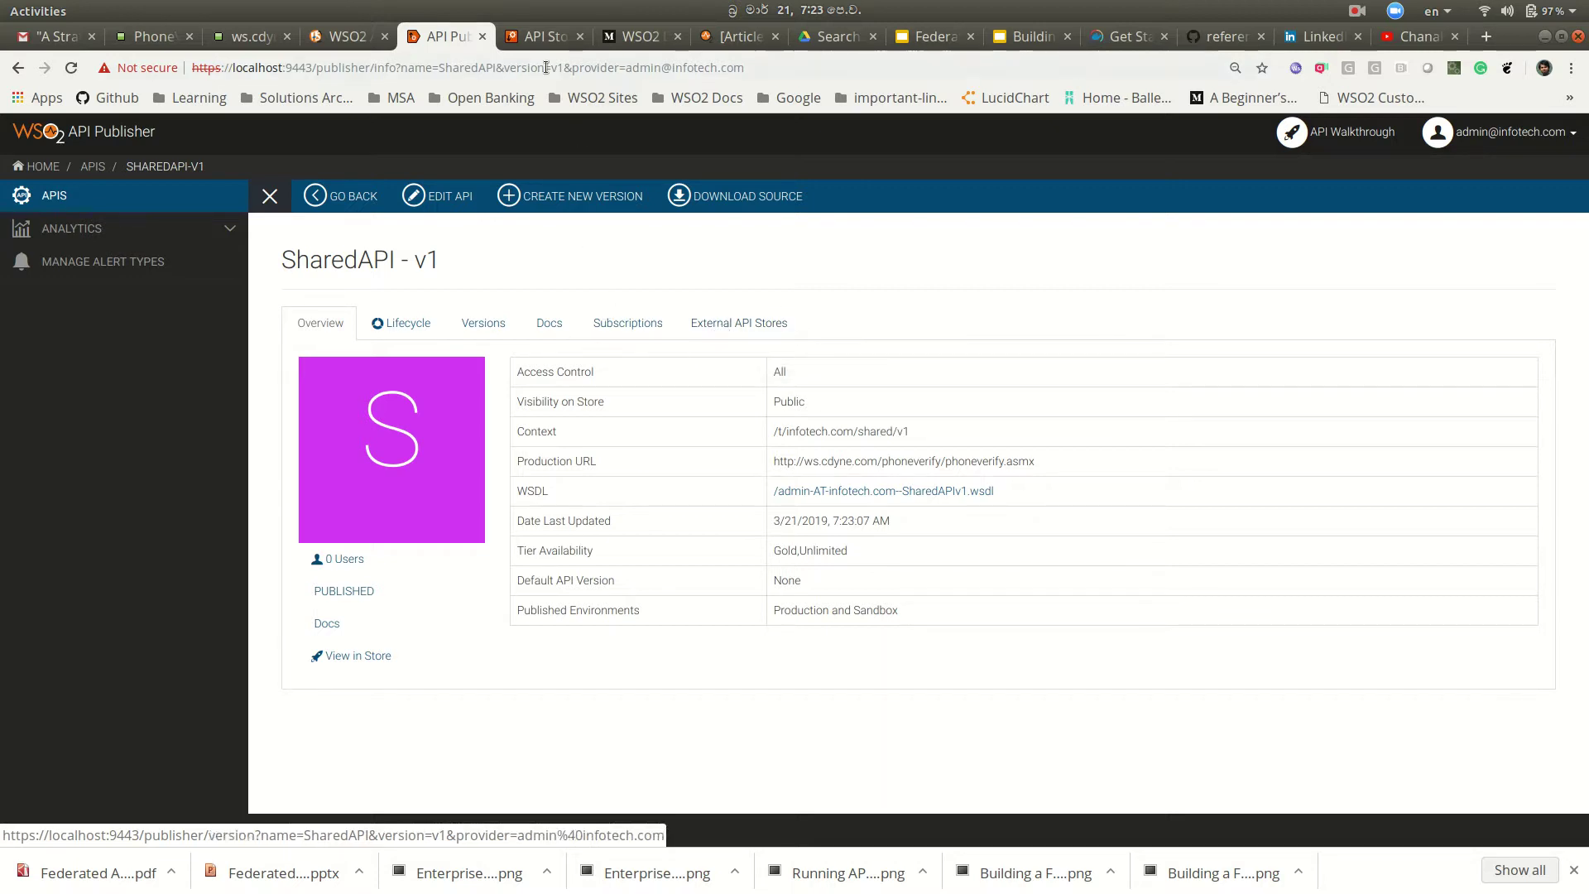
# Step: Sign the infotech.com admin out of the API Store
pyautogui.click(539, 43)
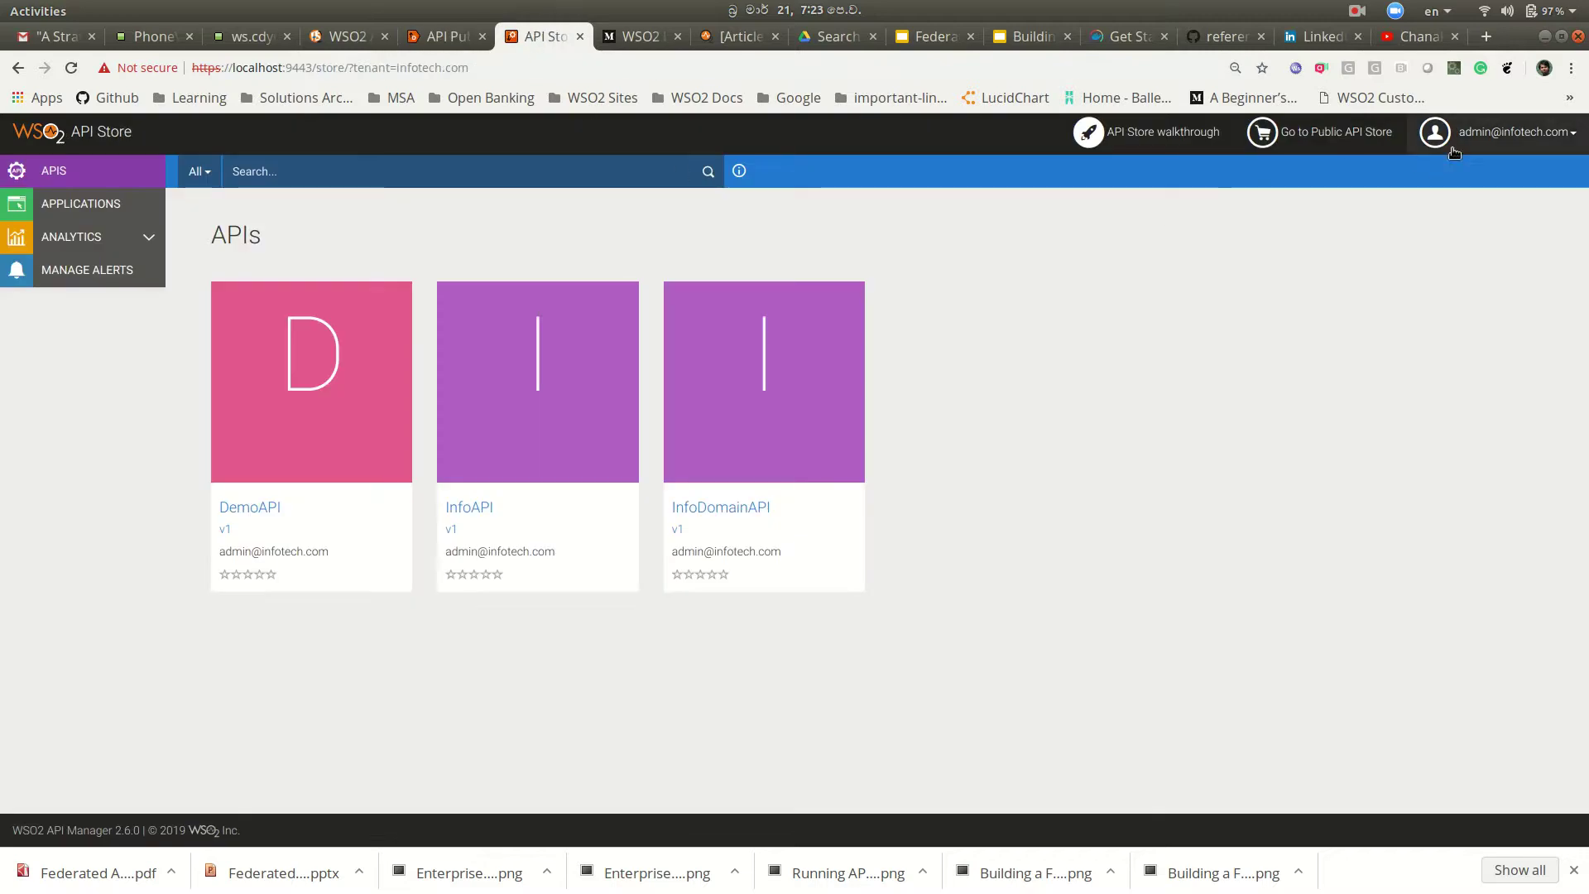
pyautogui.click(1514, 132)
pyautogui.click(1490, 174)
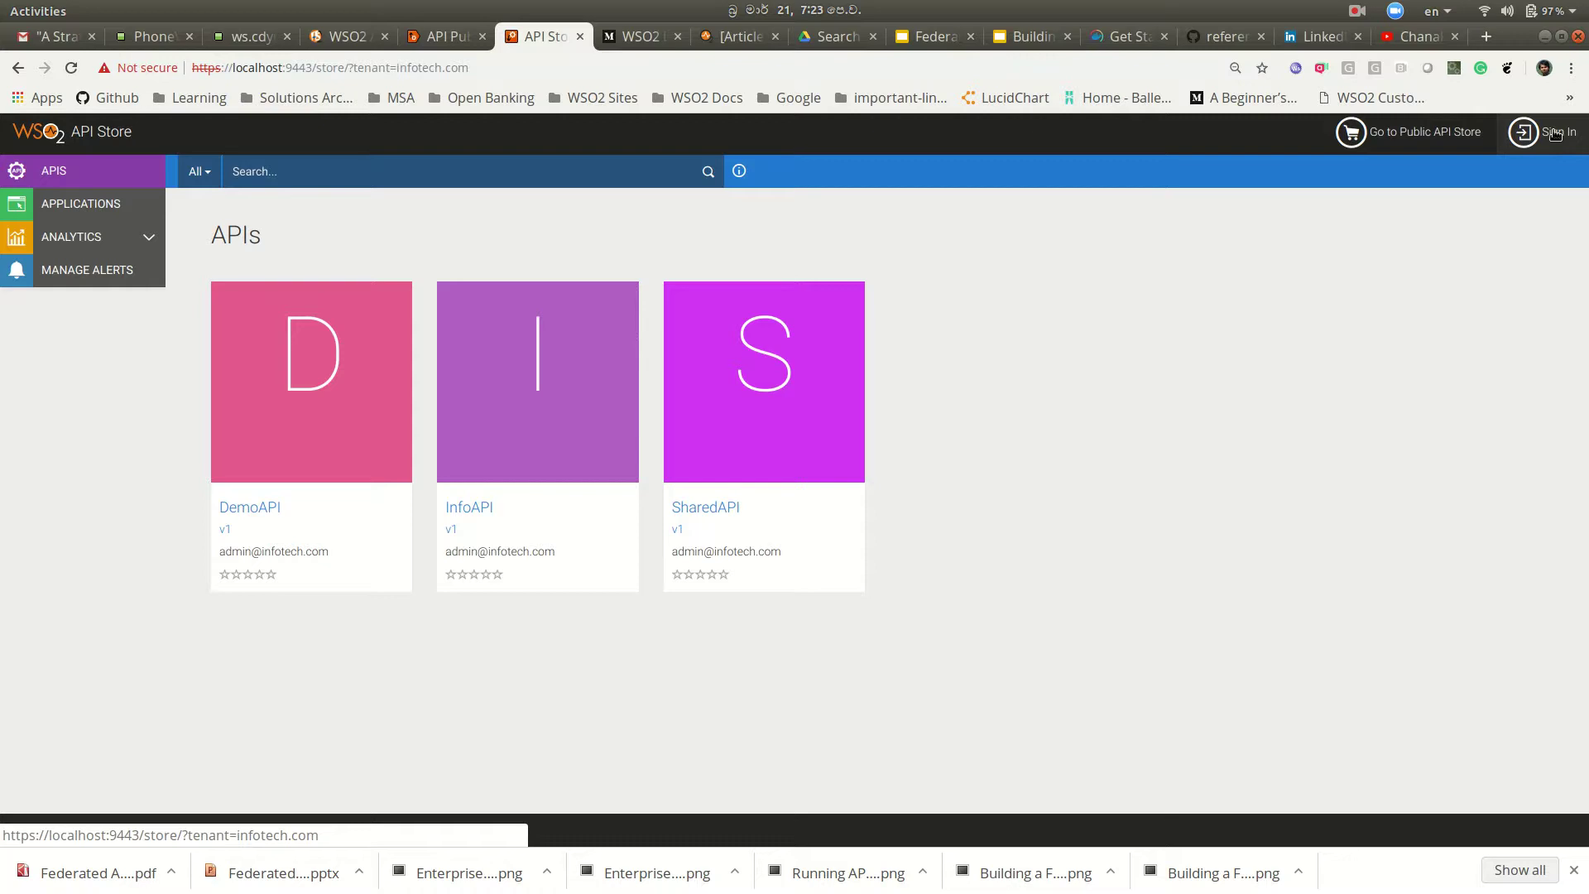
# Step: Change the store URL's tenant from infotech to sales and load it
pyautogui.click(569, 68)
pyautogui.click(510, 69)
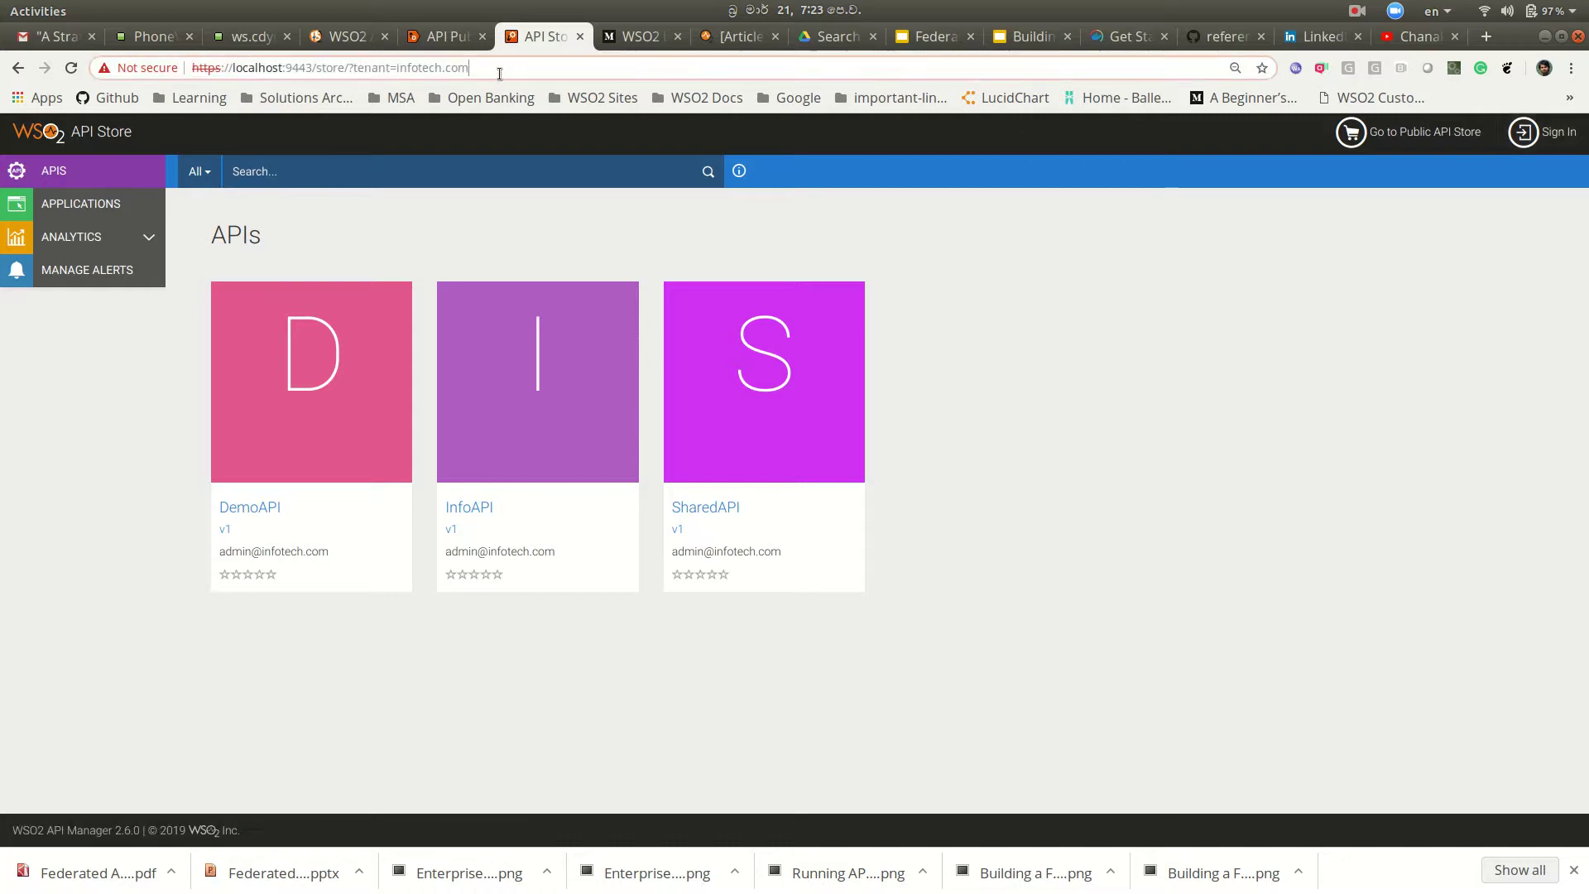
pyautogui.moveTo(397, 68); pyautogui.dragTo(447, 66)
pyautogui.write('sales')
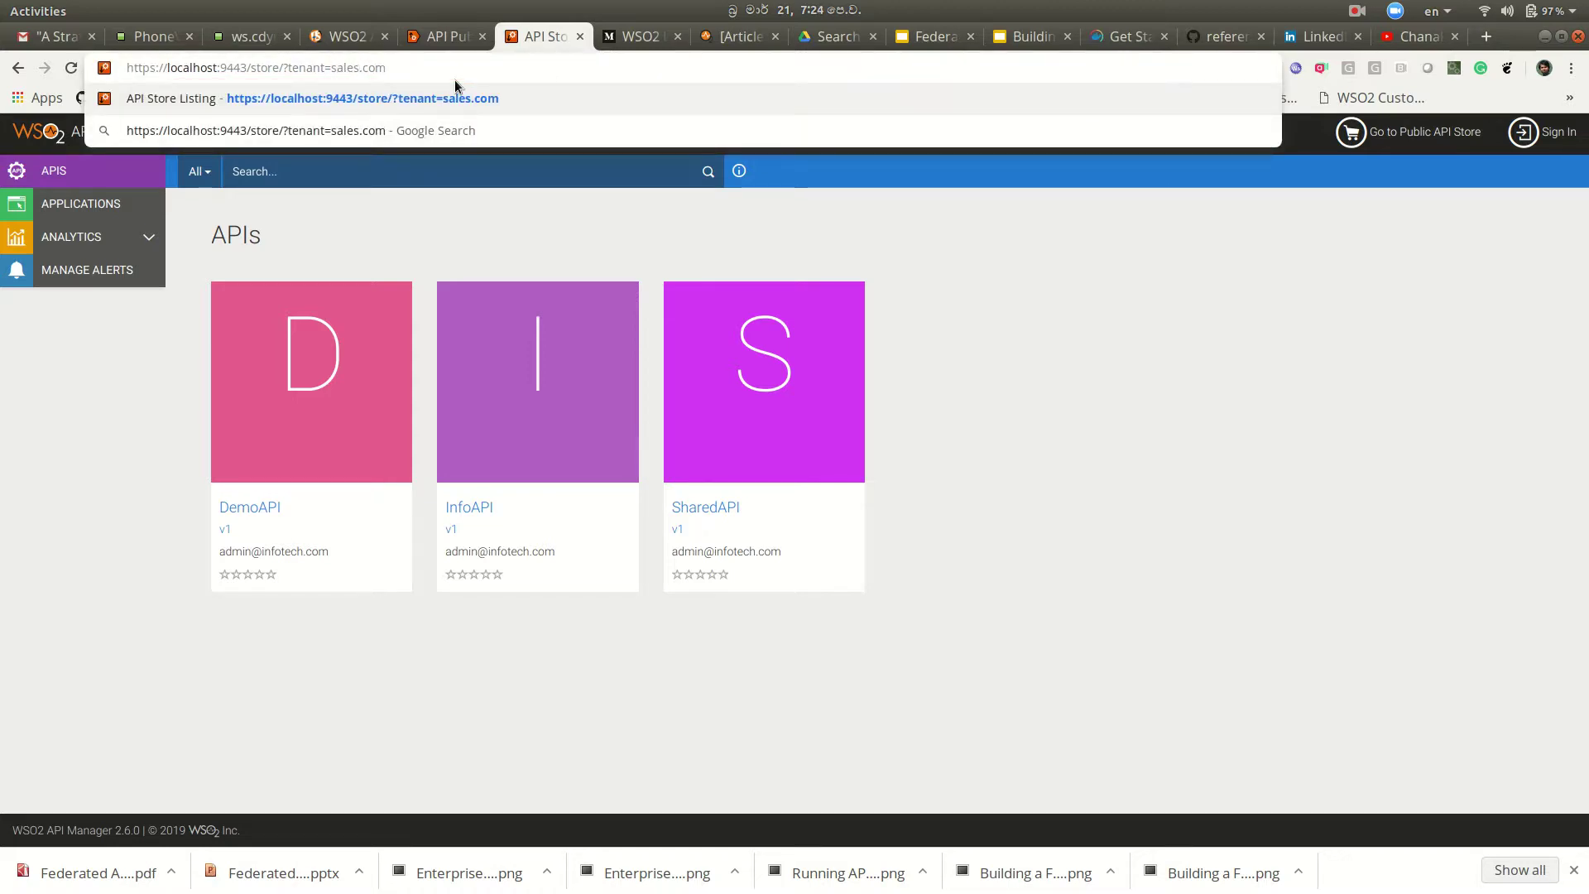
pyautogui.click(470, 93)
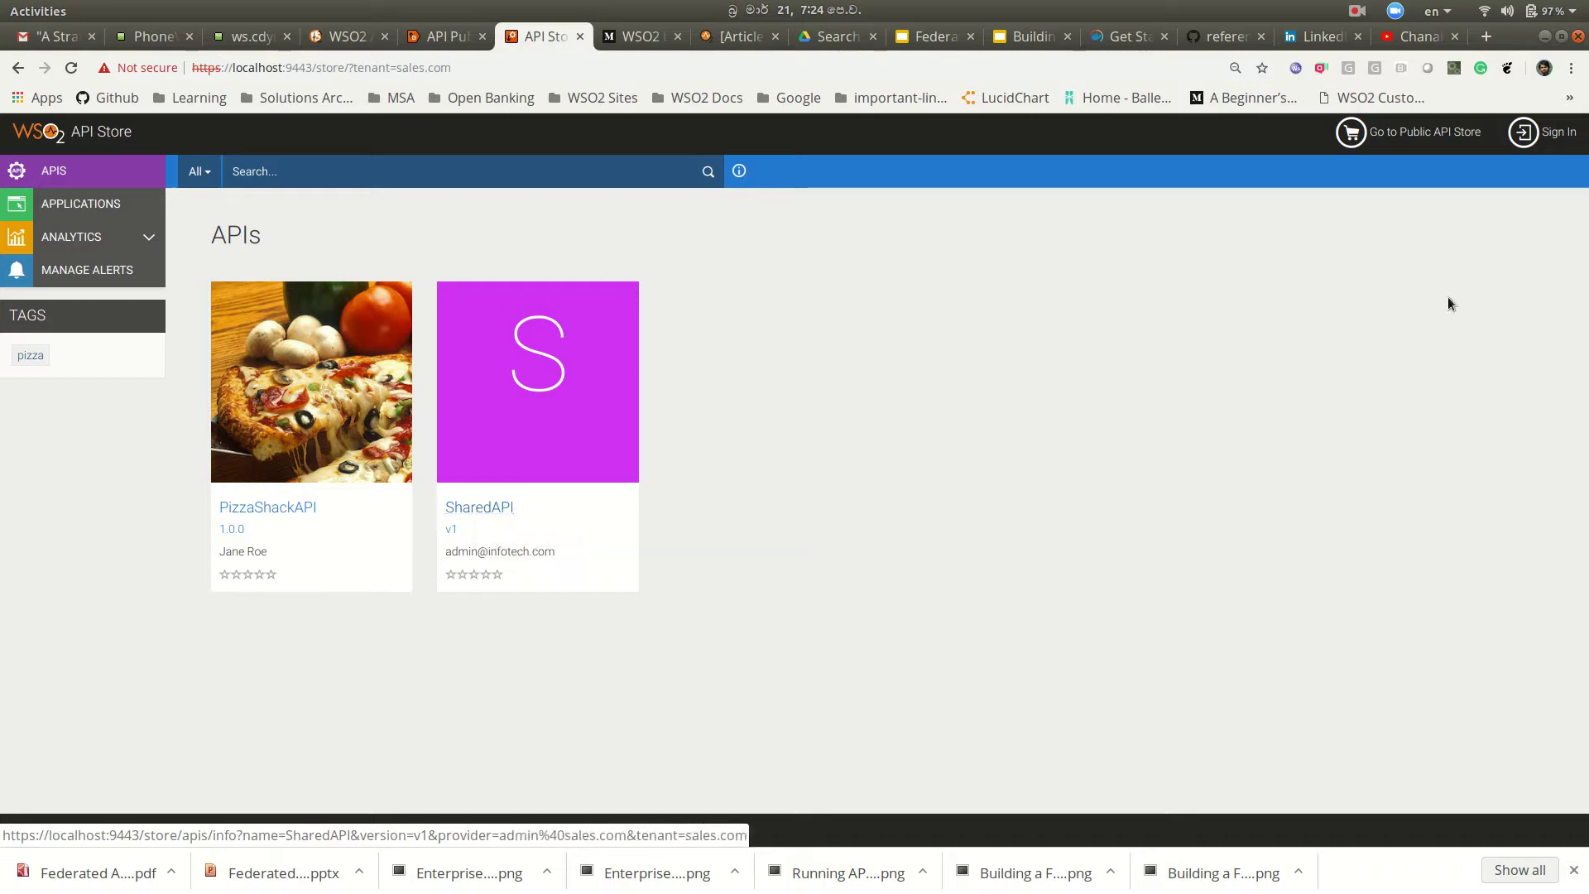
# Step: Sign in to the API Store as the sales.com admin
pyautogui.click(1549, 134)
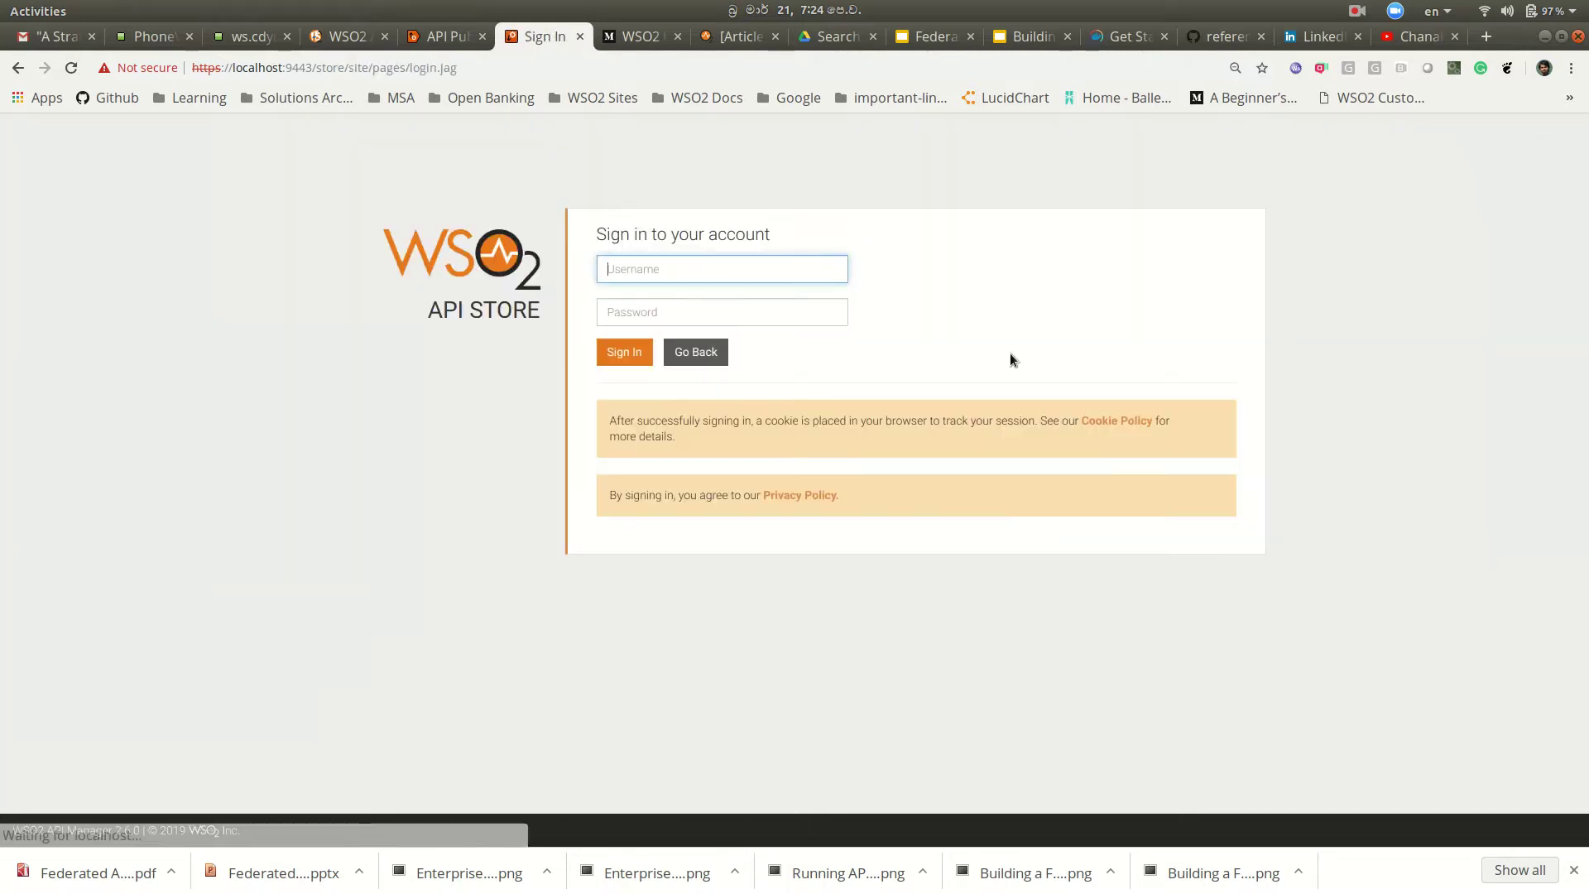
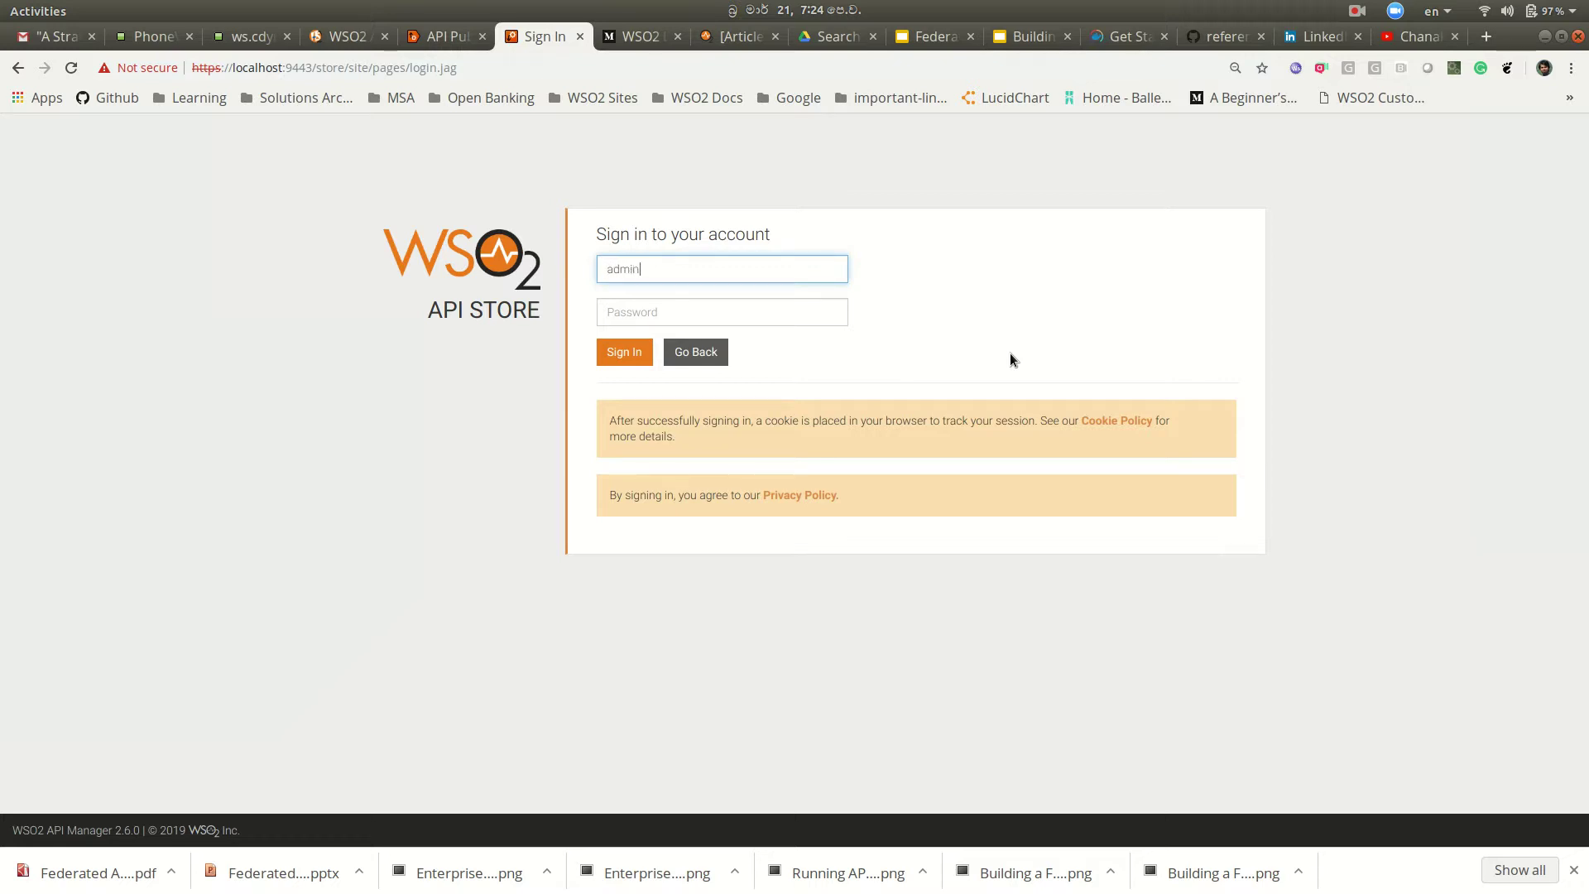
pyautogui.click(783, 313)
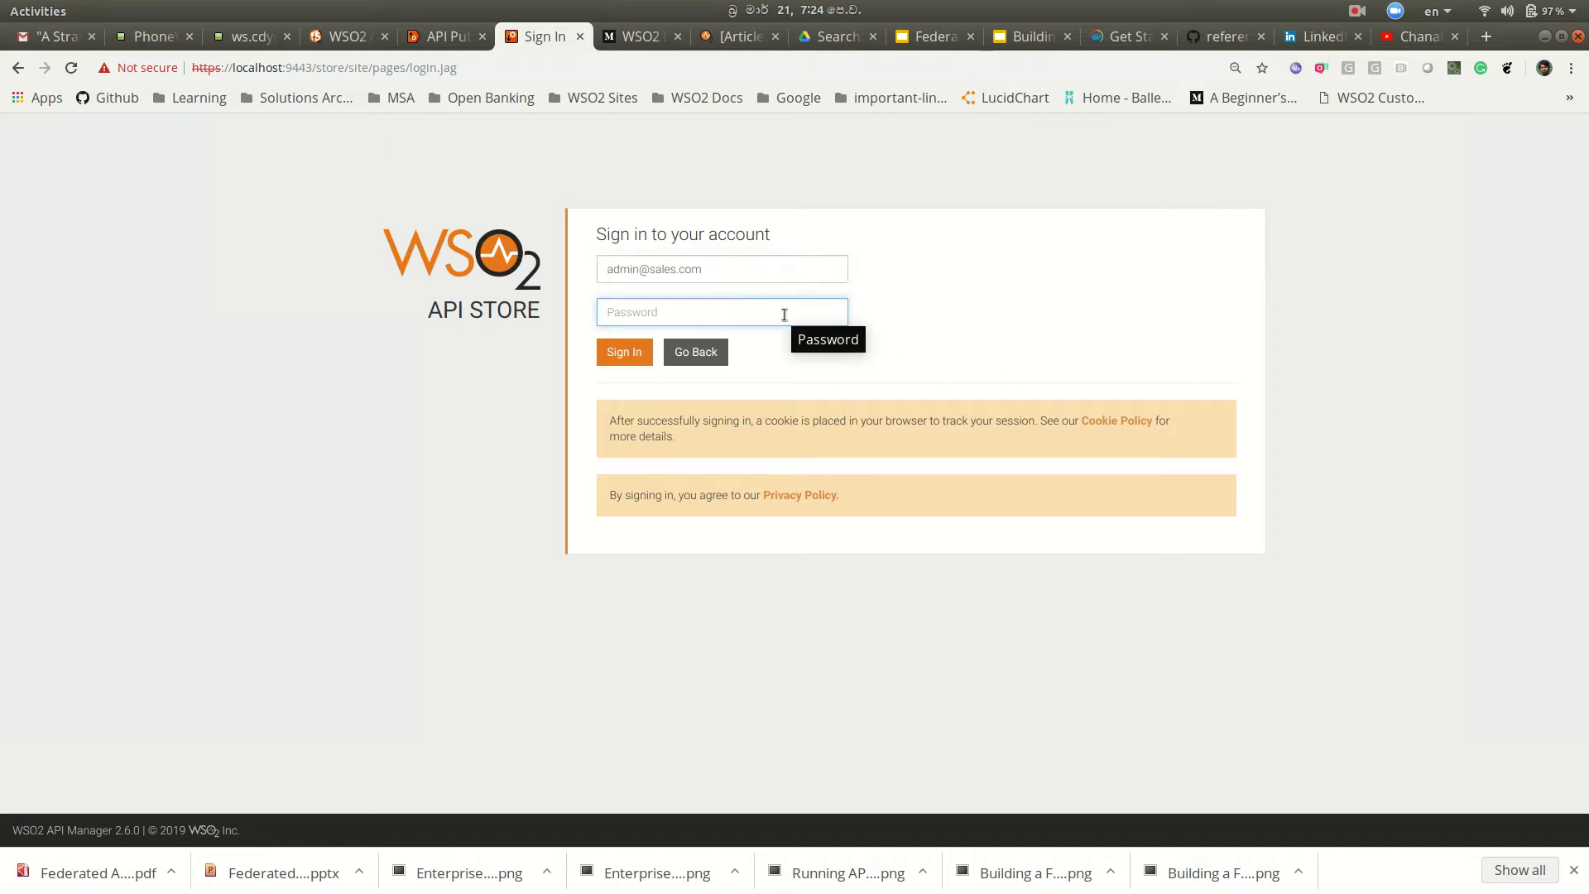
pyautogui.write('ad')
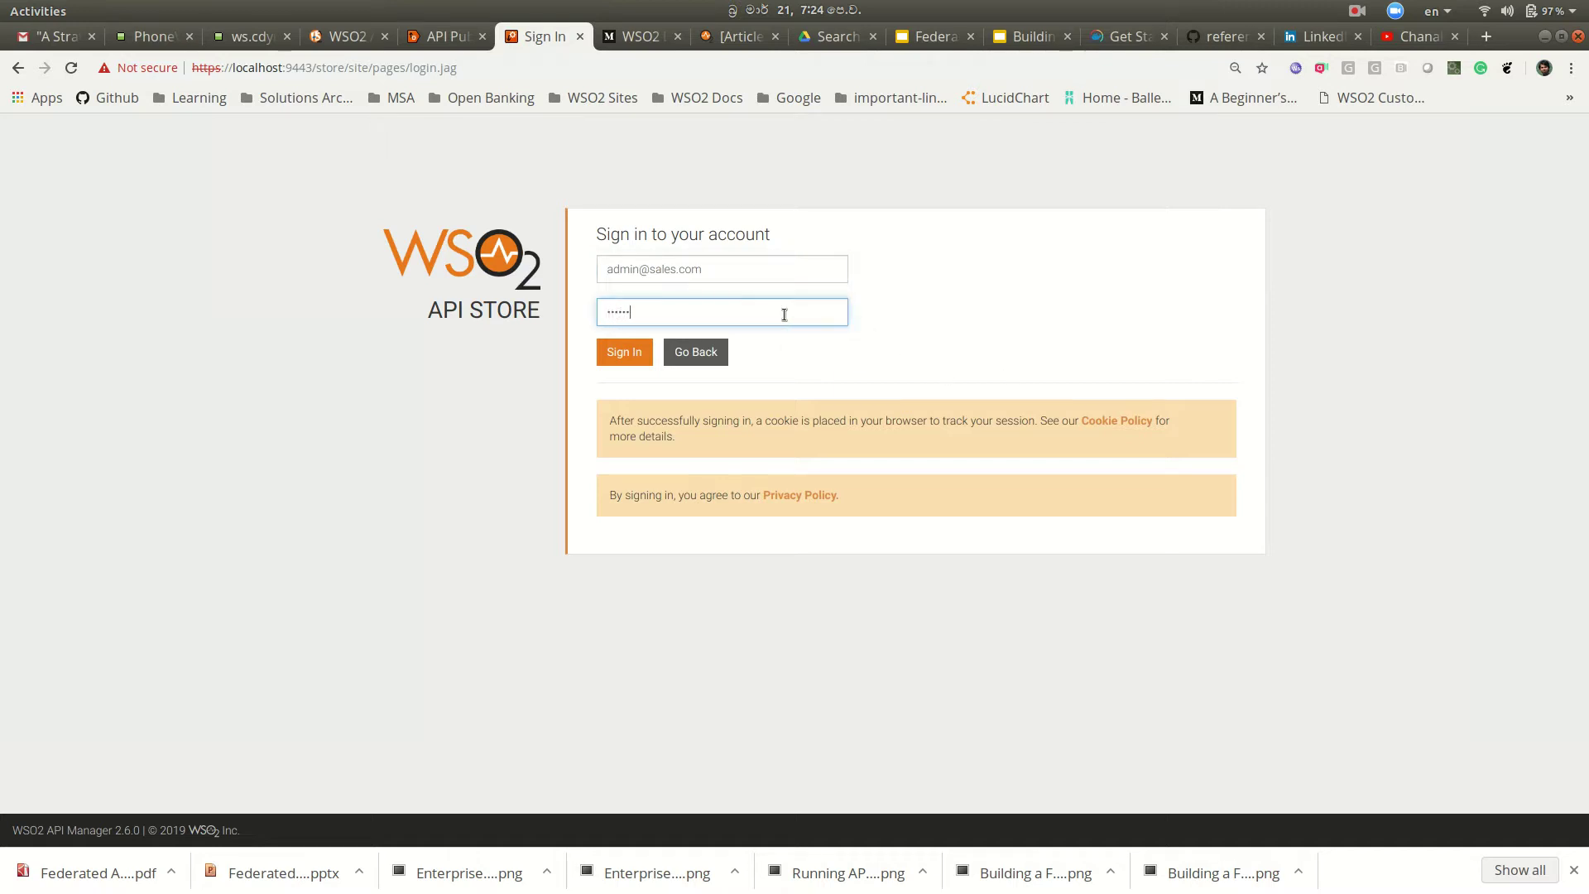
pyautogui.click(624, 352)
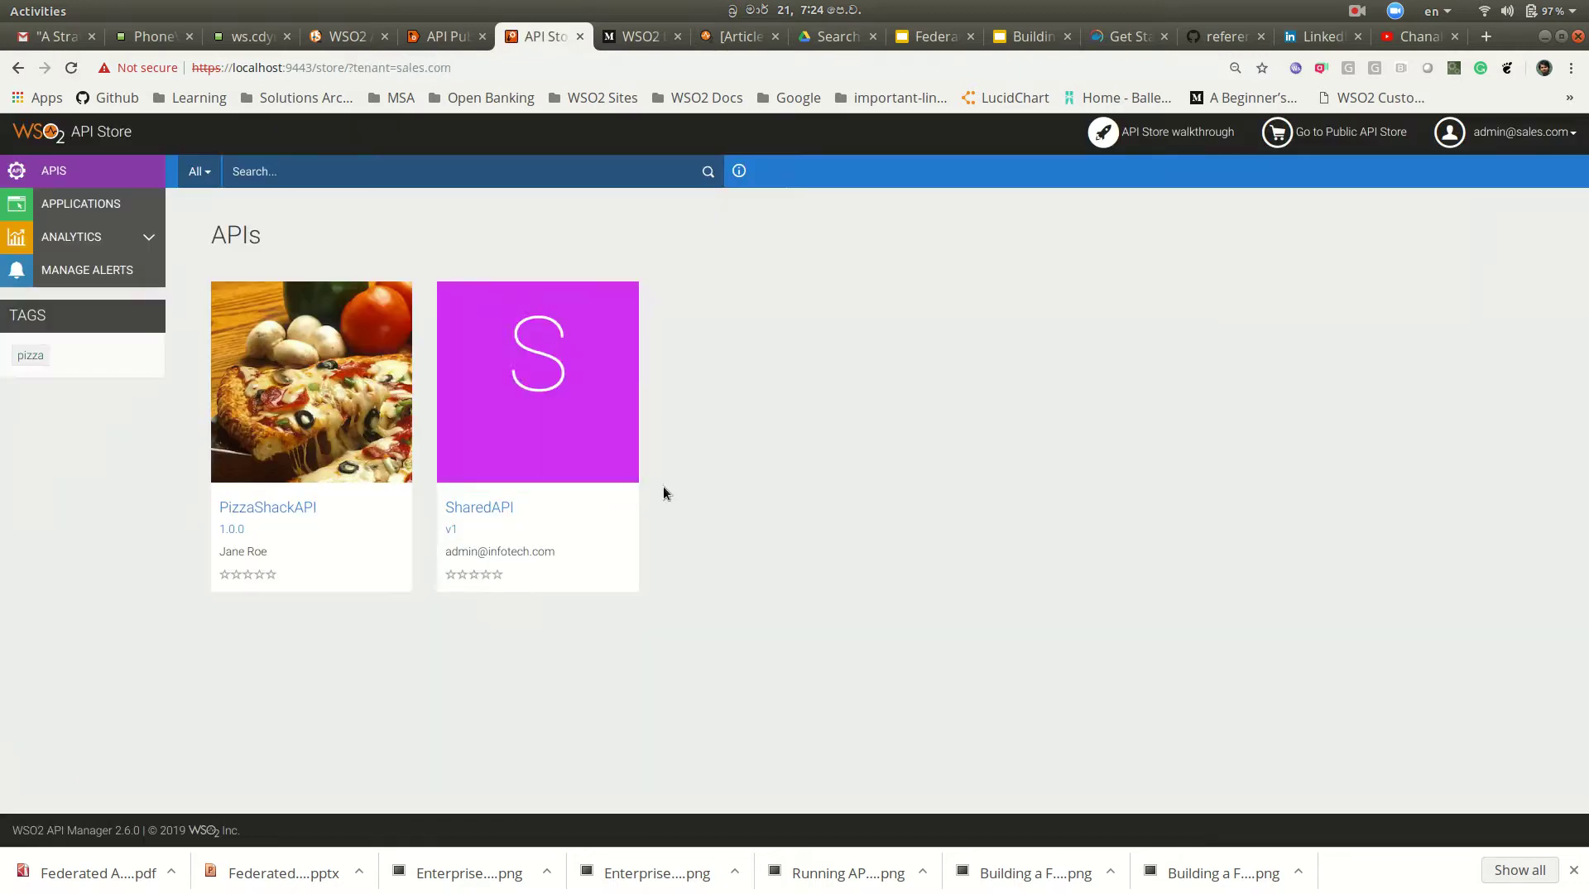
# Step: Open SharedAPI and follow its publisher-store link to the infotech.com store's API listing
pyautogui.click(479, 508)
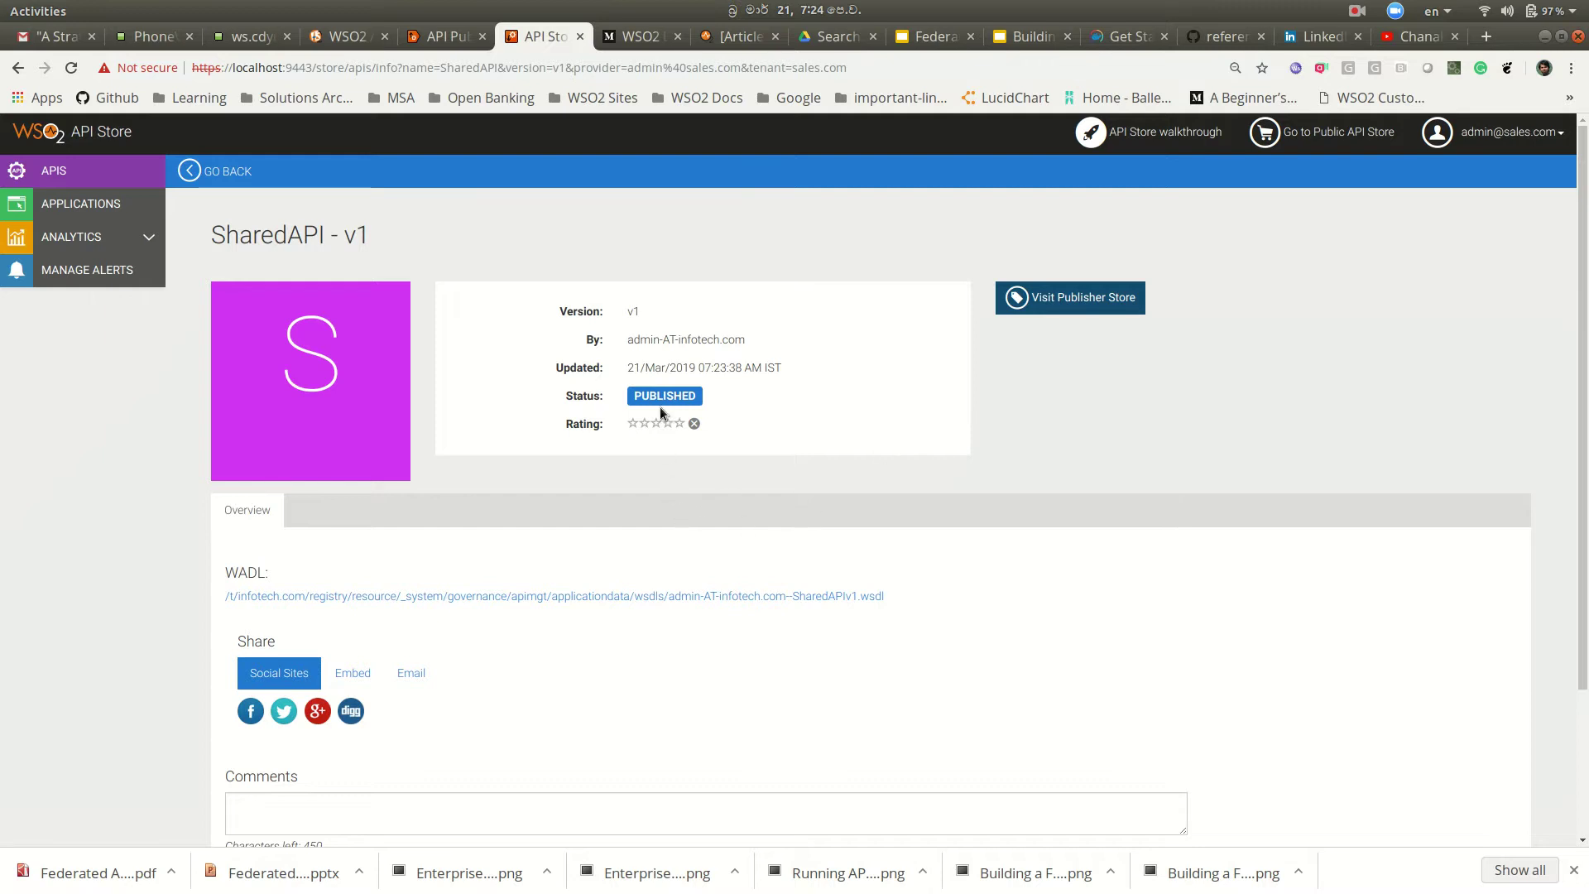
pyautogui.scroll(-4, 814, 403)
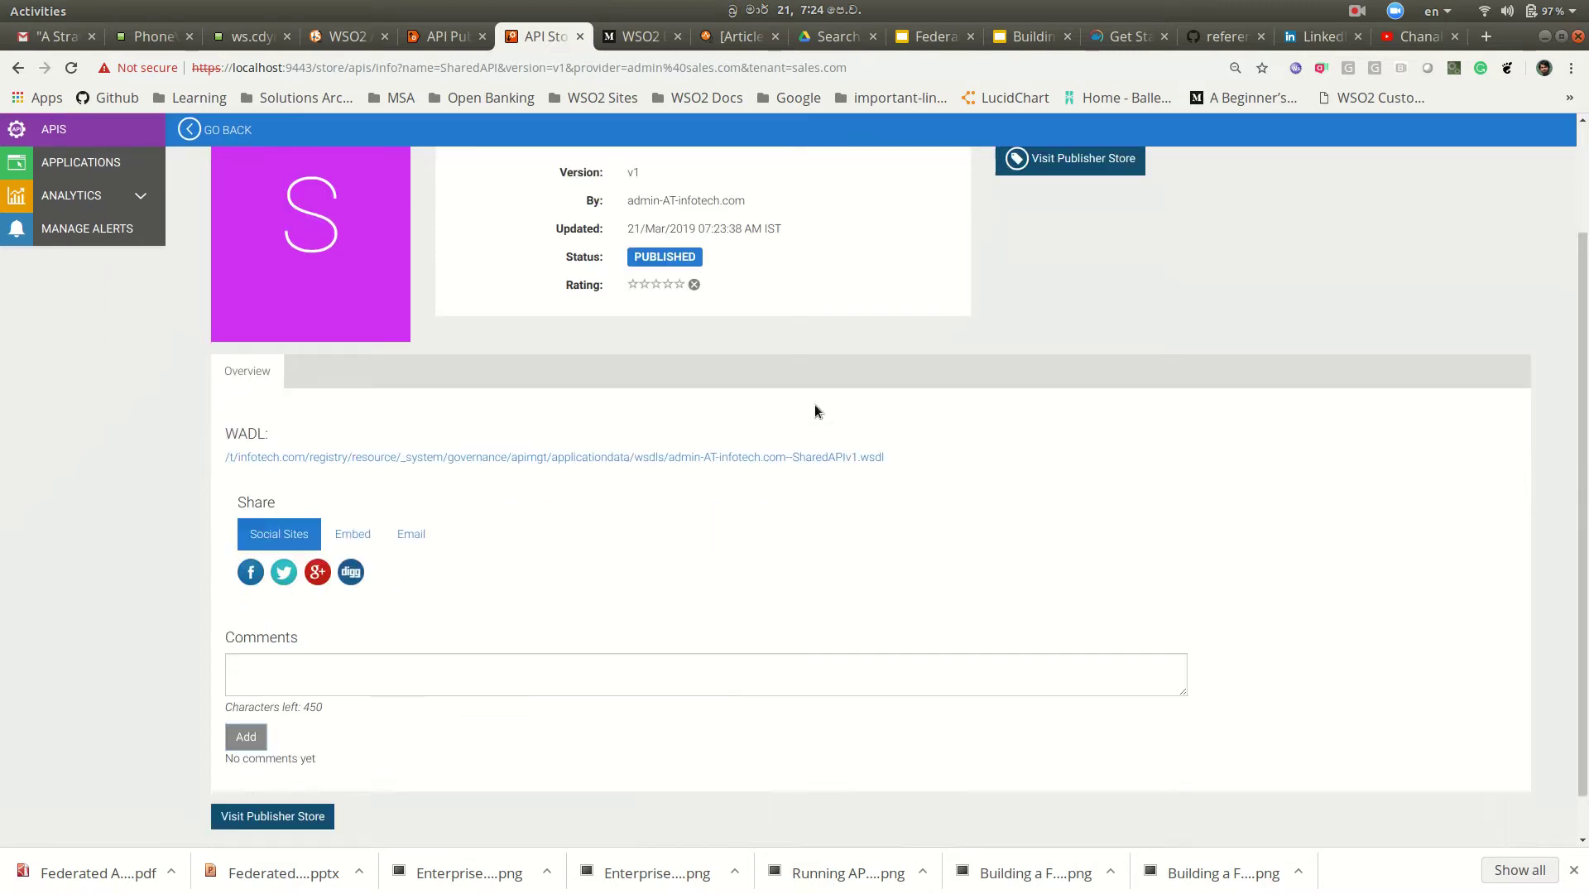
pyautogui.scroll(4, 788, 493)
pyautogui.scroll(-3, 790, 499)
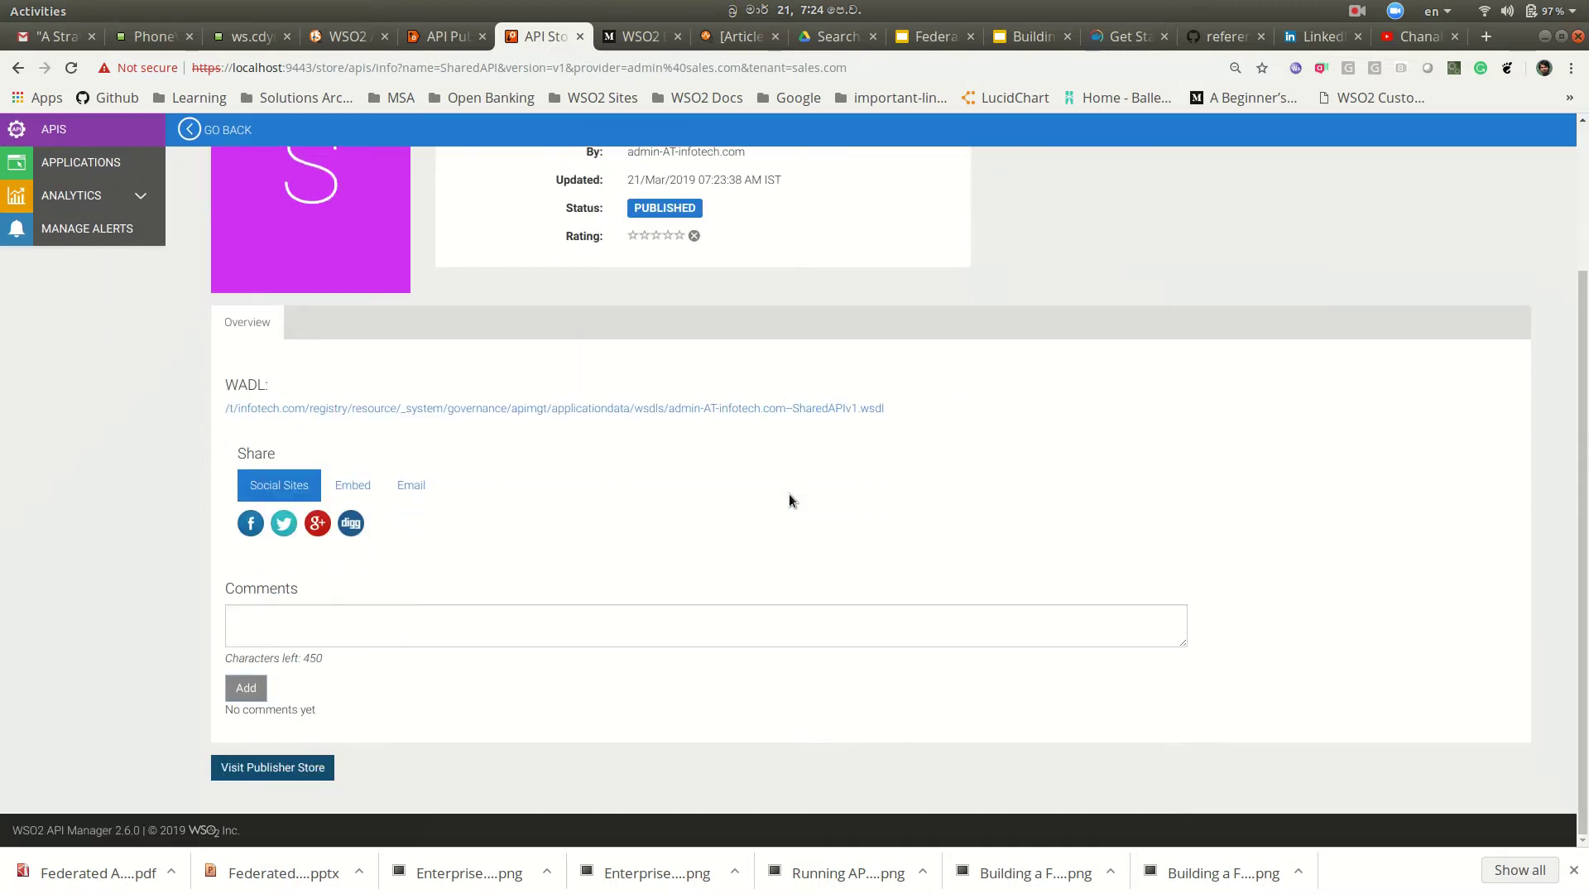
pyautogui.scroll(2, 789, 494)
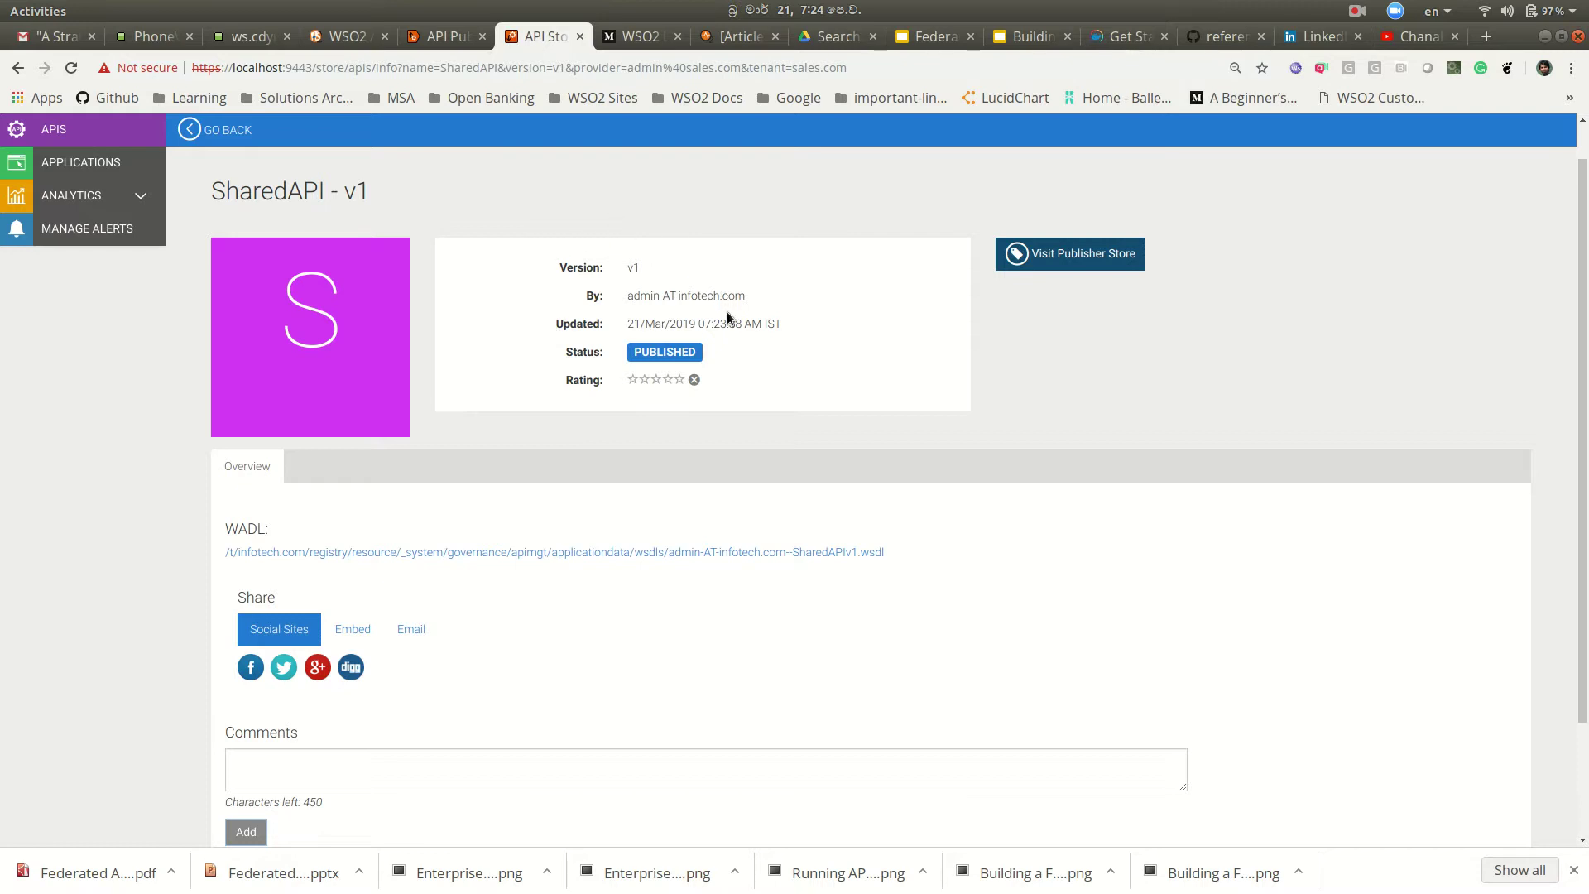
pyautogui.click(1073, 257)
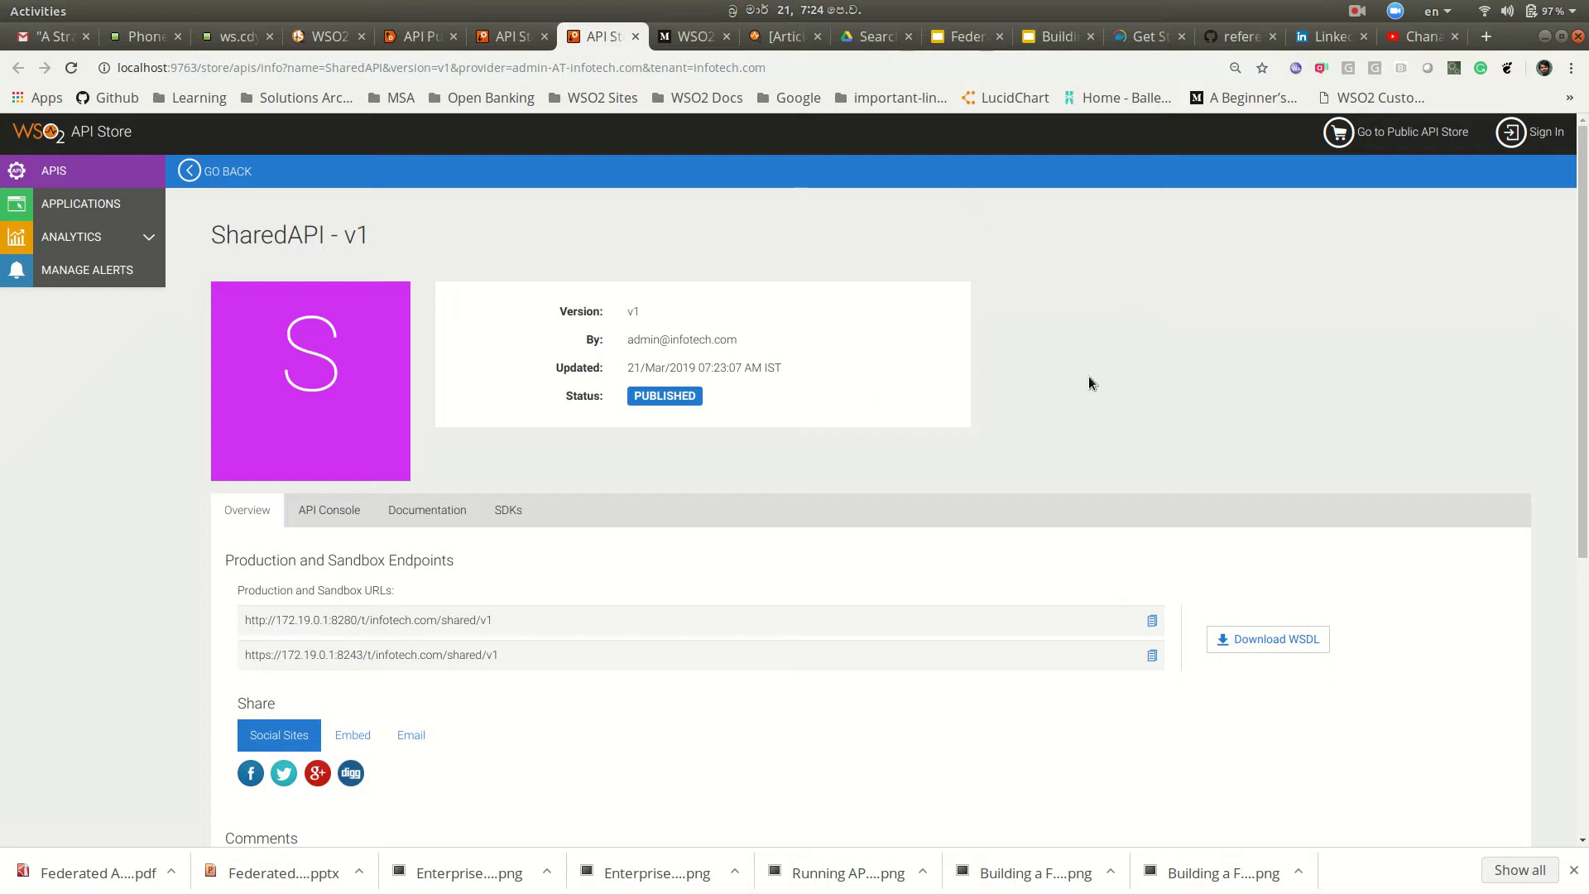
pyautogui.scroll(-5, 796, 515)
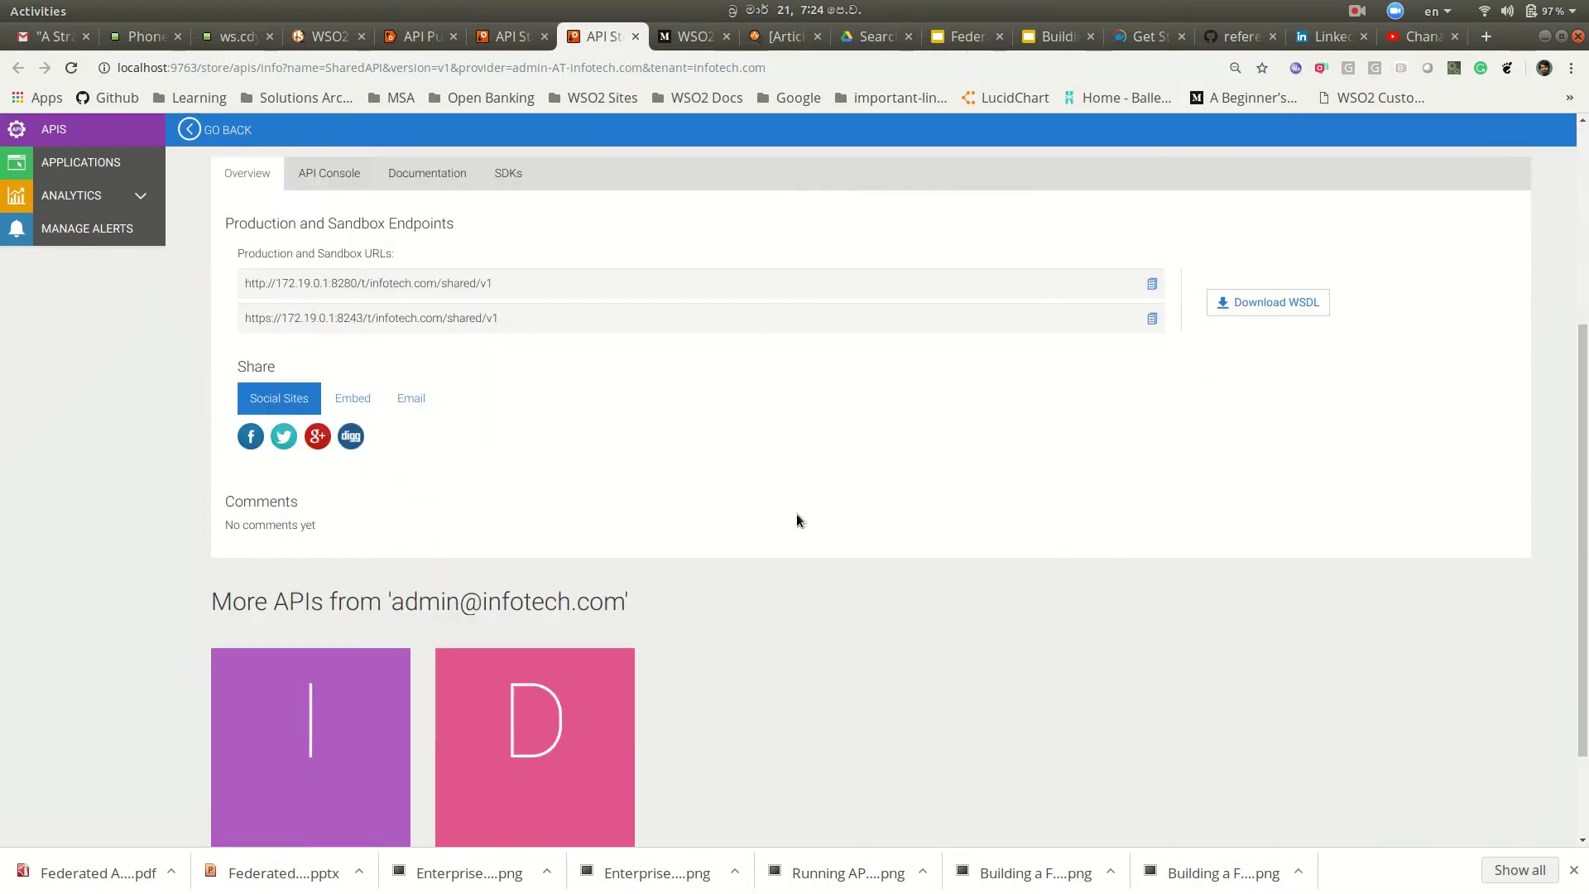
pyautogui.scroll(5, 796, 519)
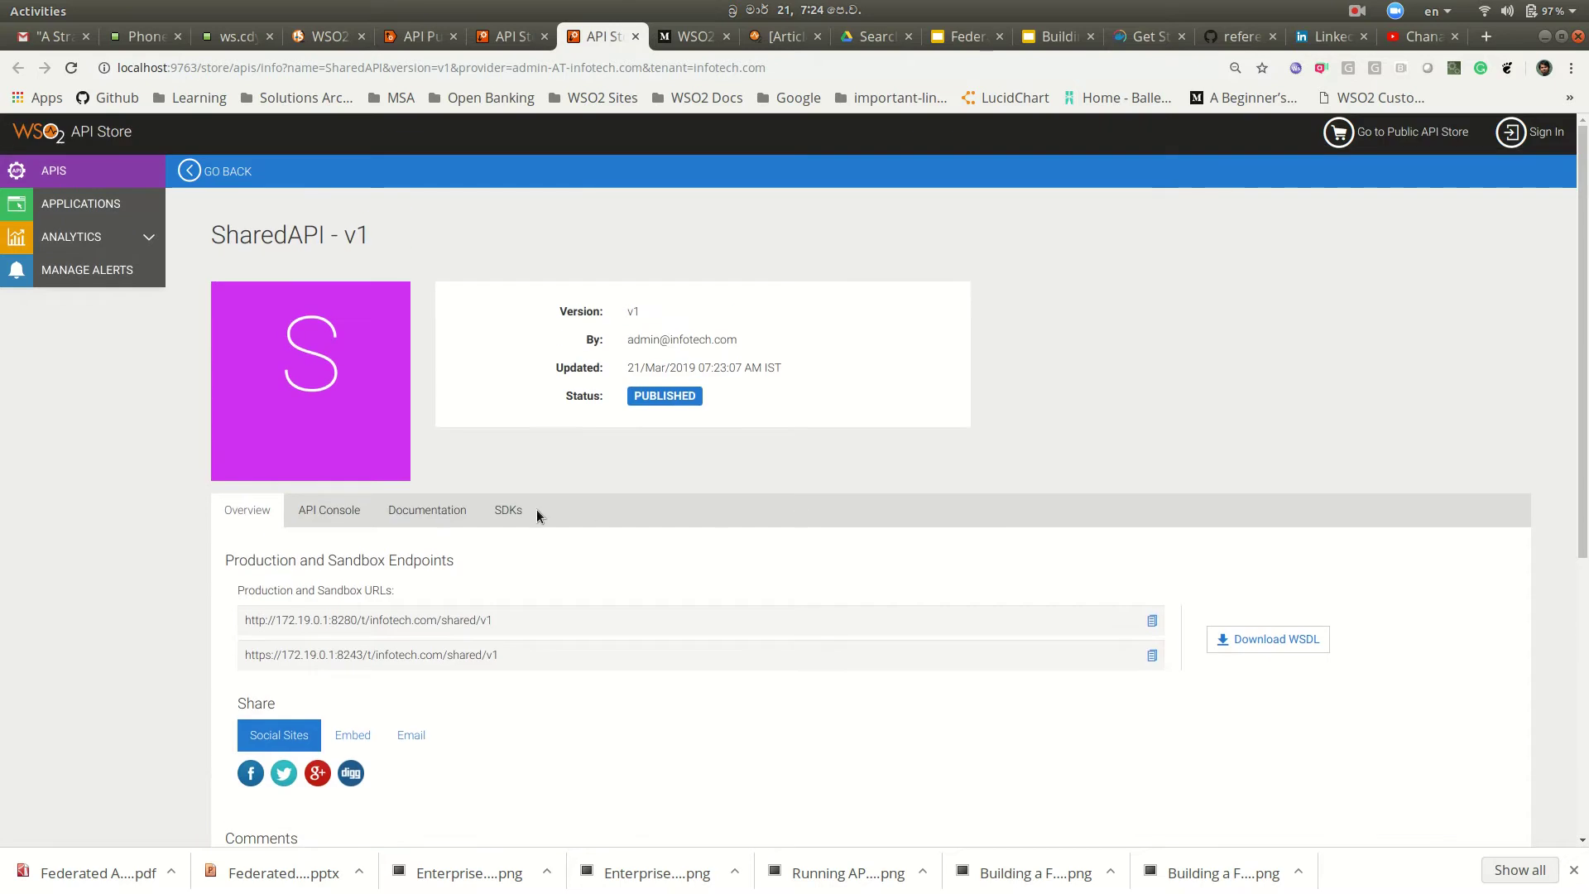
pyautogui.click(1536, 133)
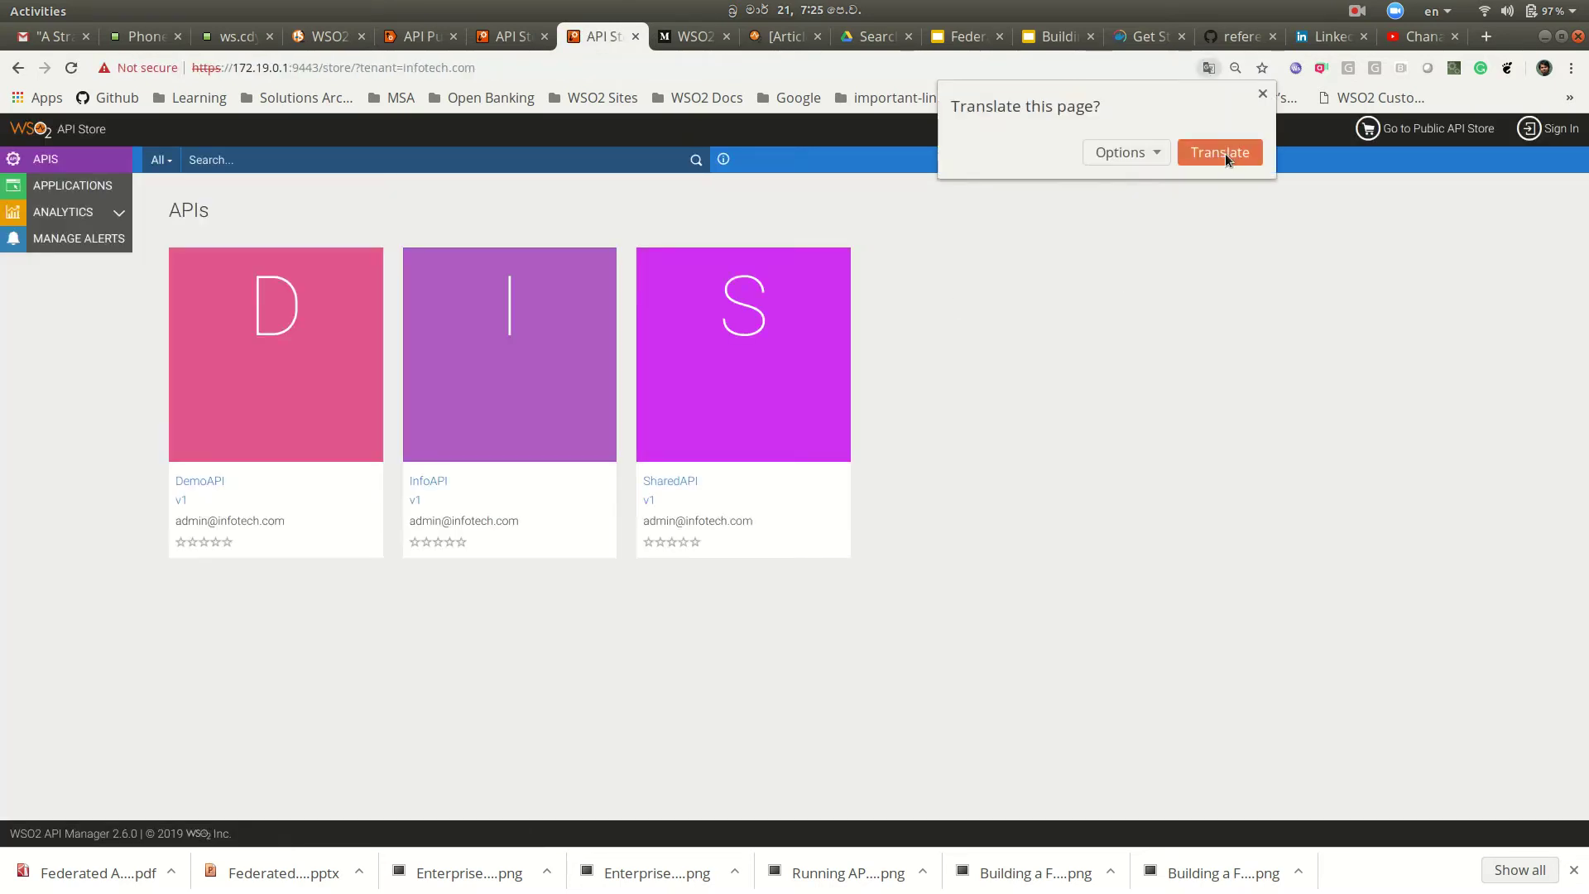
# Step: Dismiss the translation offer and open SharedAPI's API console in the infotech.com store
pyautogui.click(1261, 96)
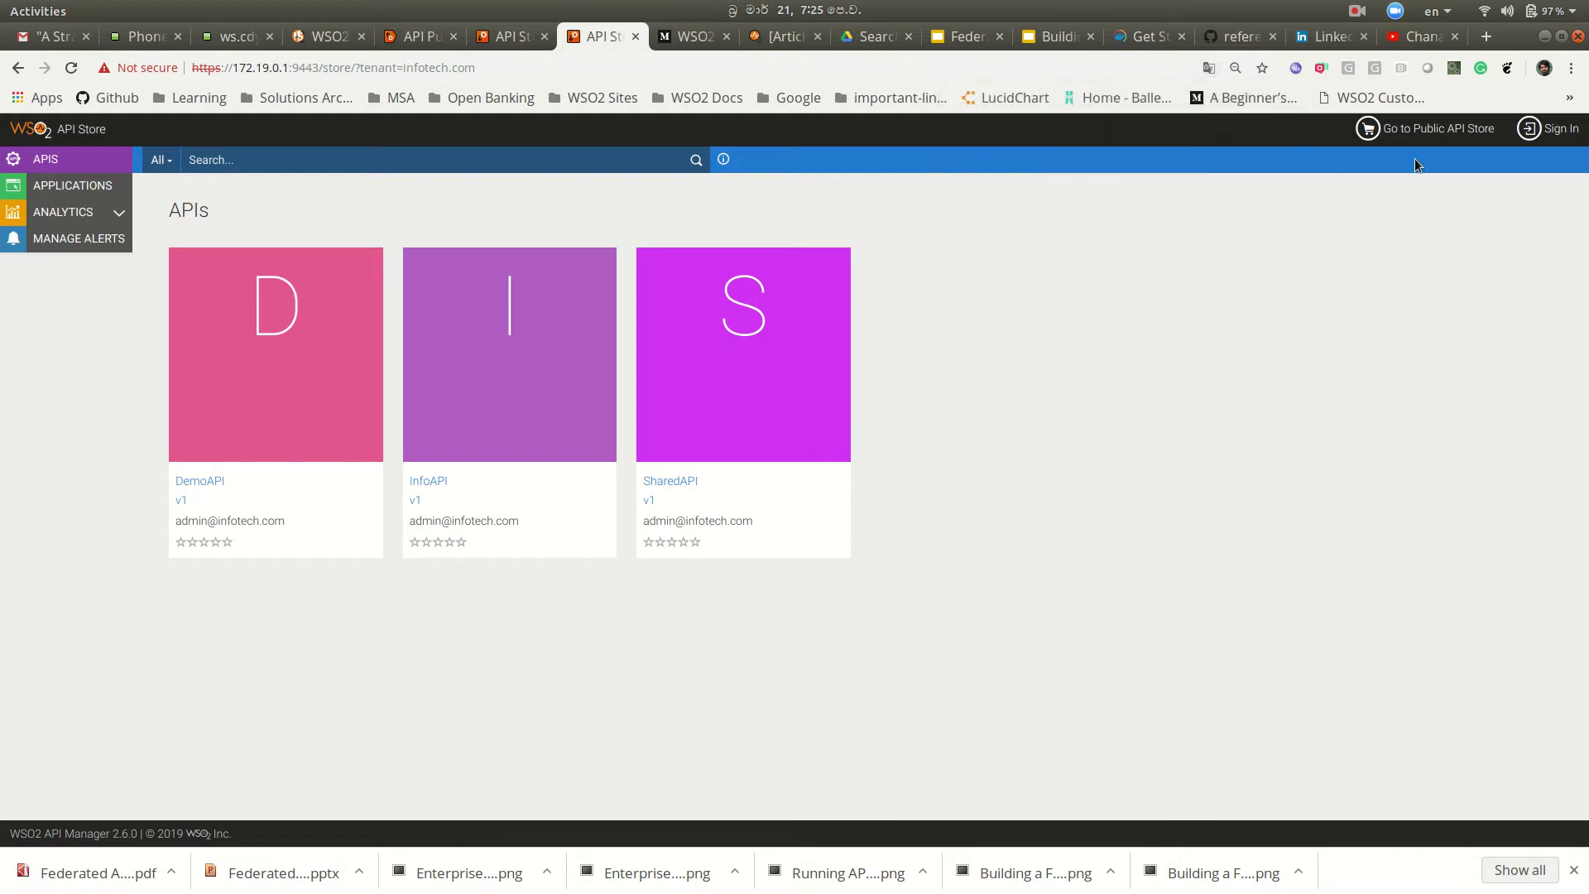
pyautogui.click(662, 480)
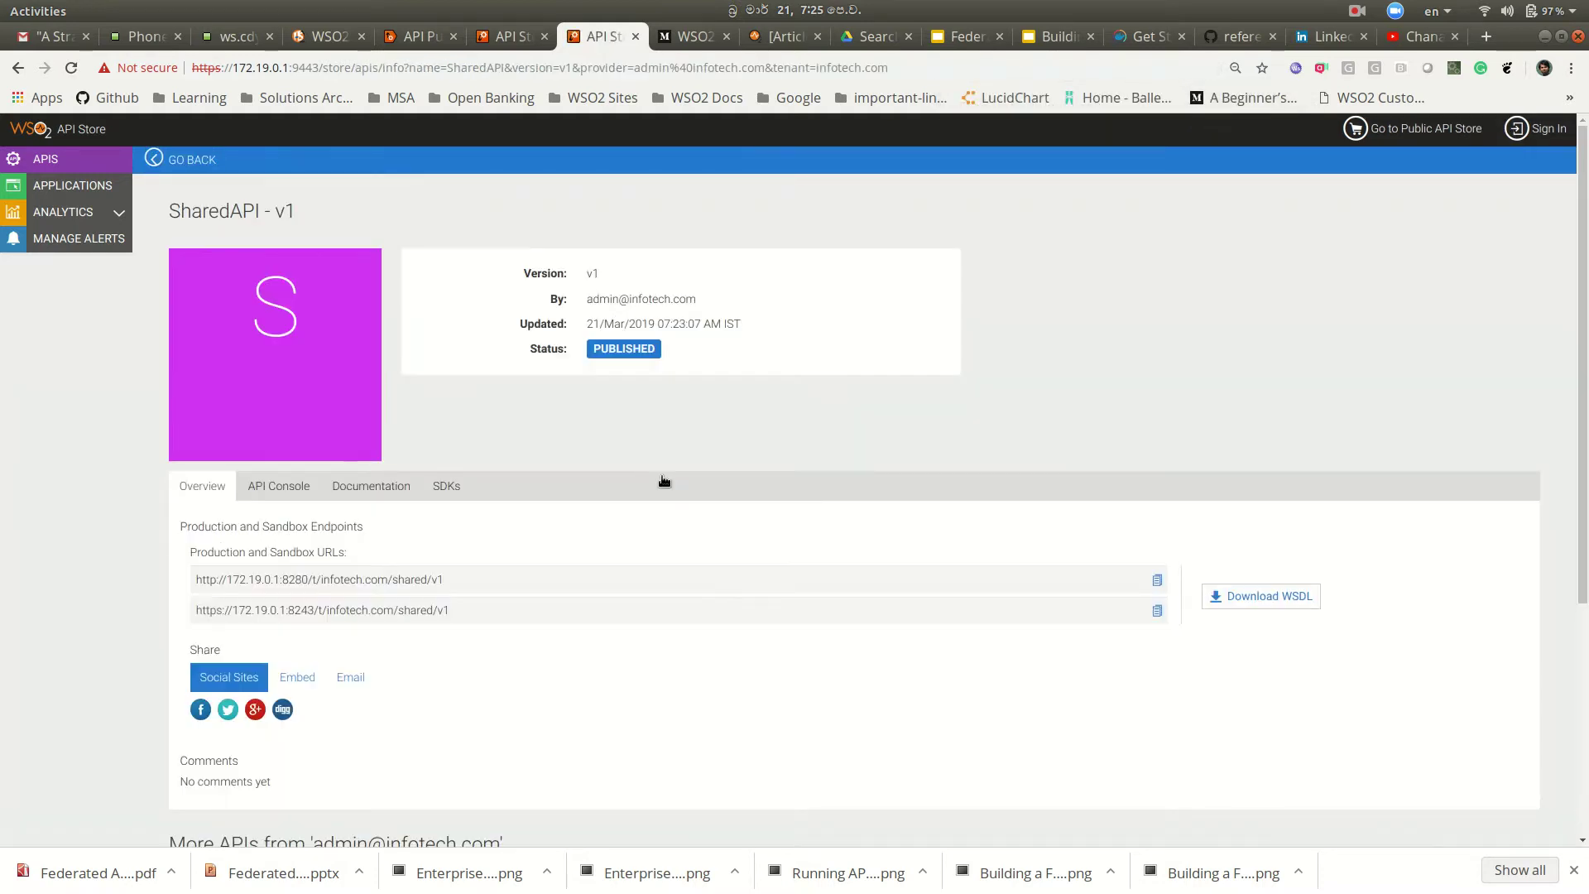
pyautogui.click(269, 494)
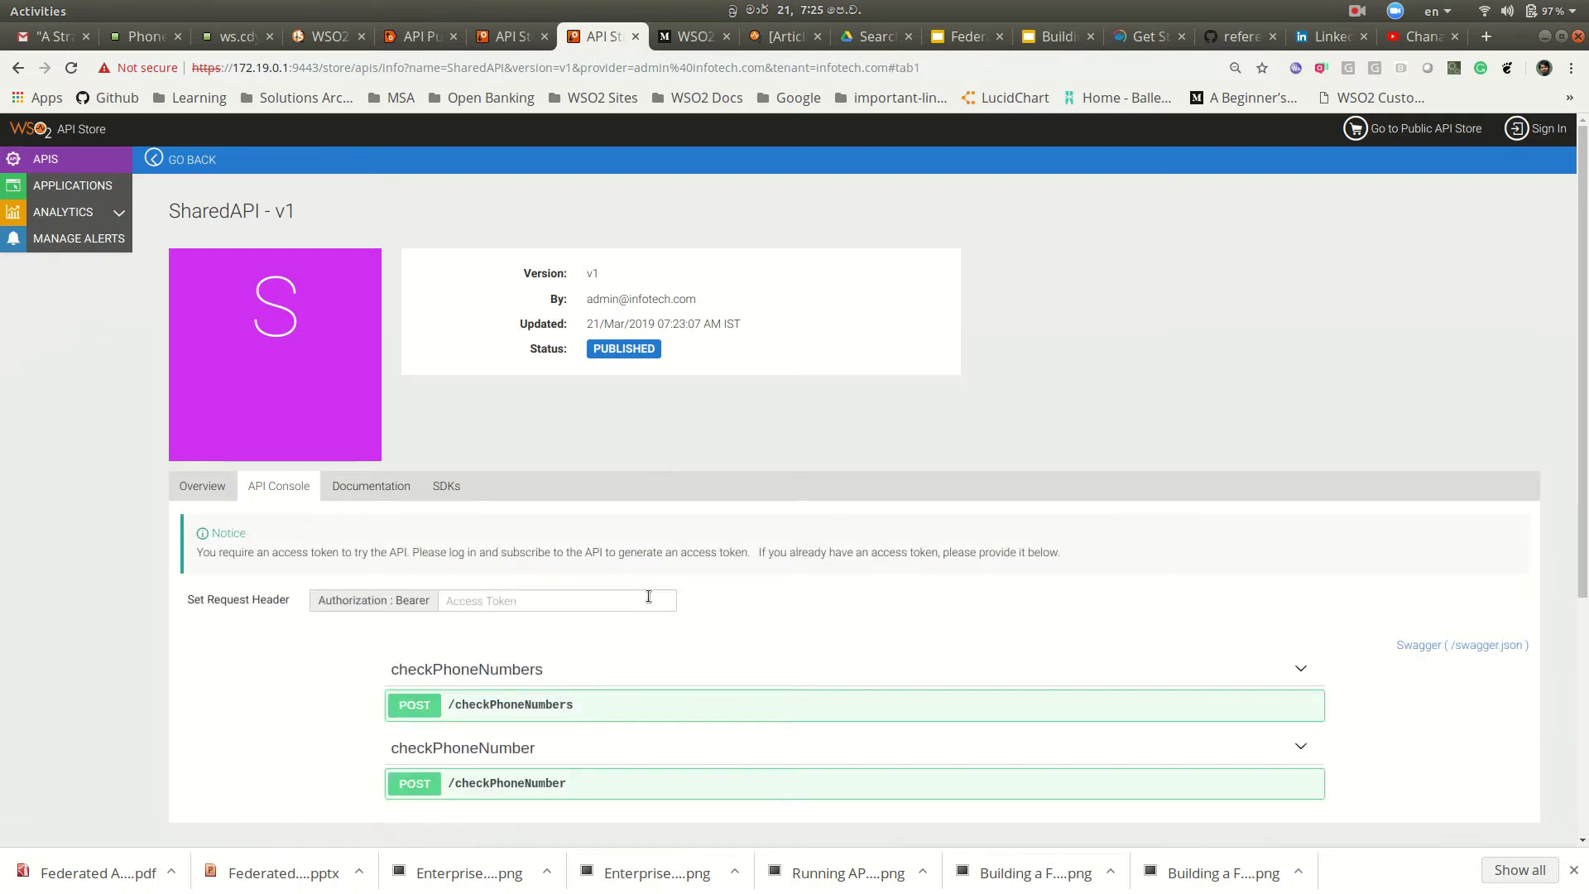
pyautogui.scroll(-3, 673, 577)
pyautogui.scroll(3, 679, 581)
# Step: Sign in to the infotech.com store with the sales.com admin username and password
pyautogui.click(1535, 129)
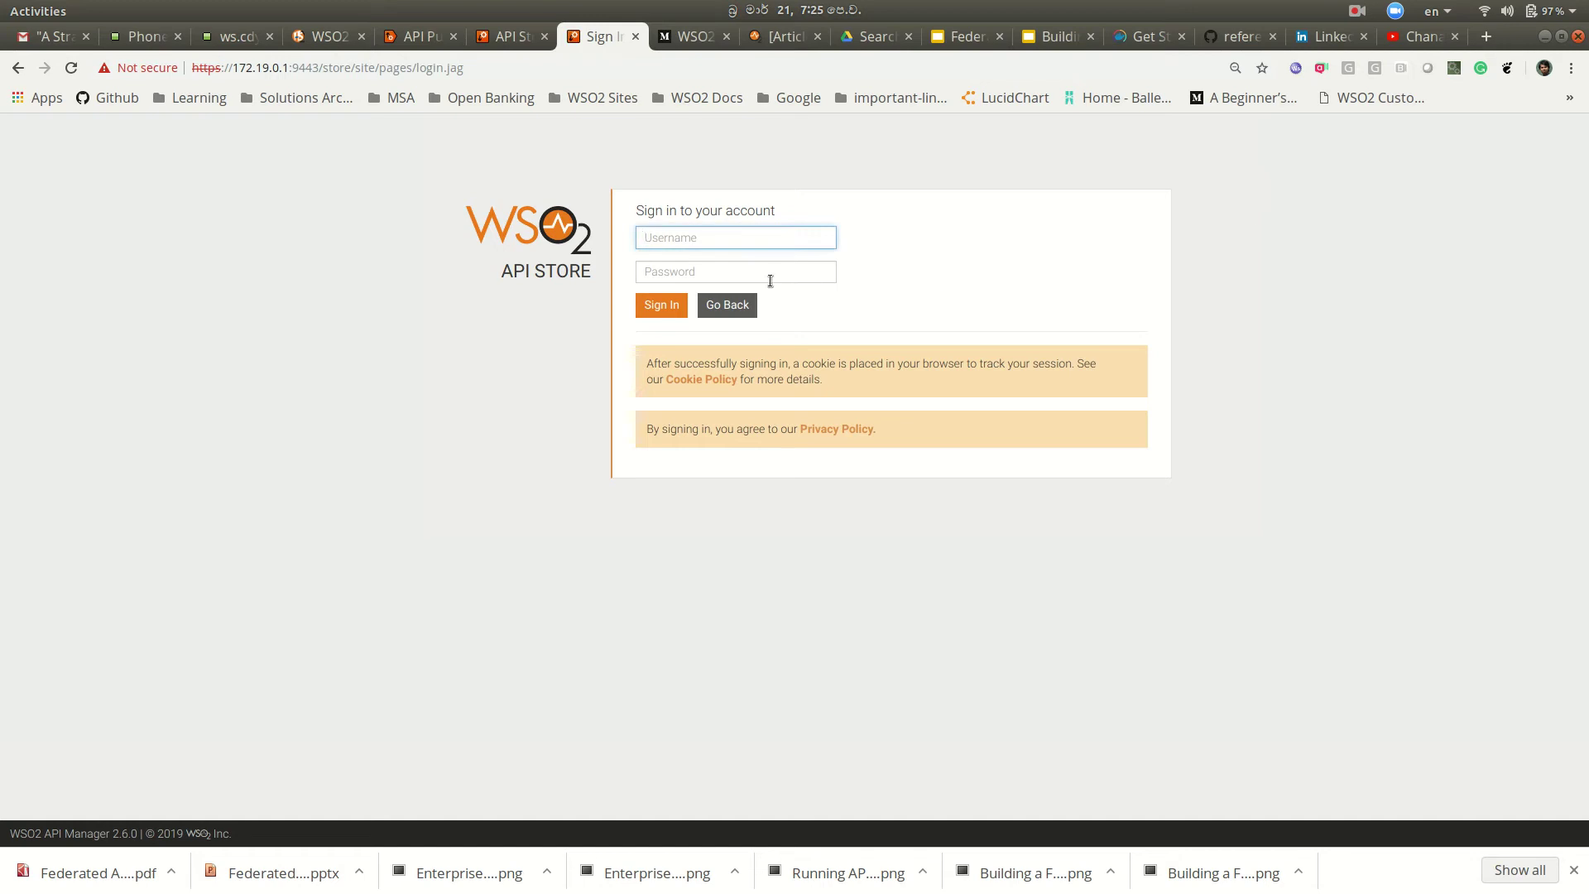
pyautogui.press('Tab')
pyautogui.write('admin12345')
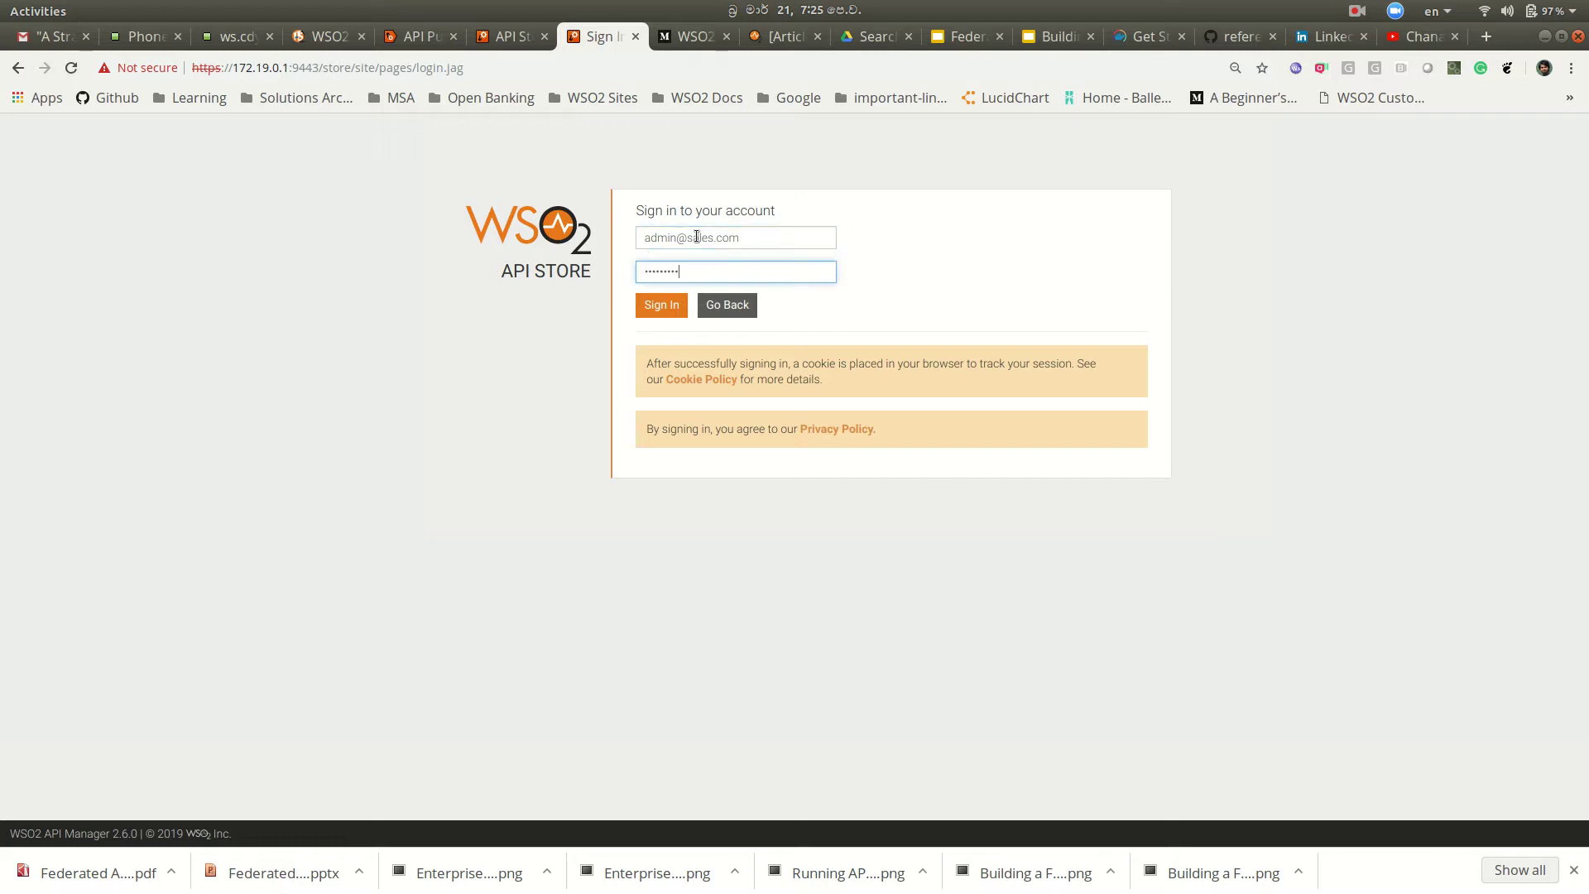
pyautogui.click(666, 304)
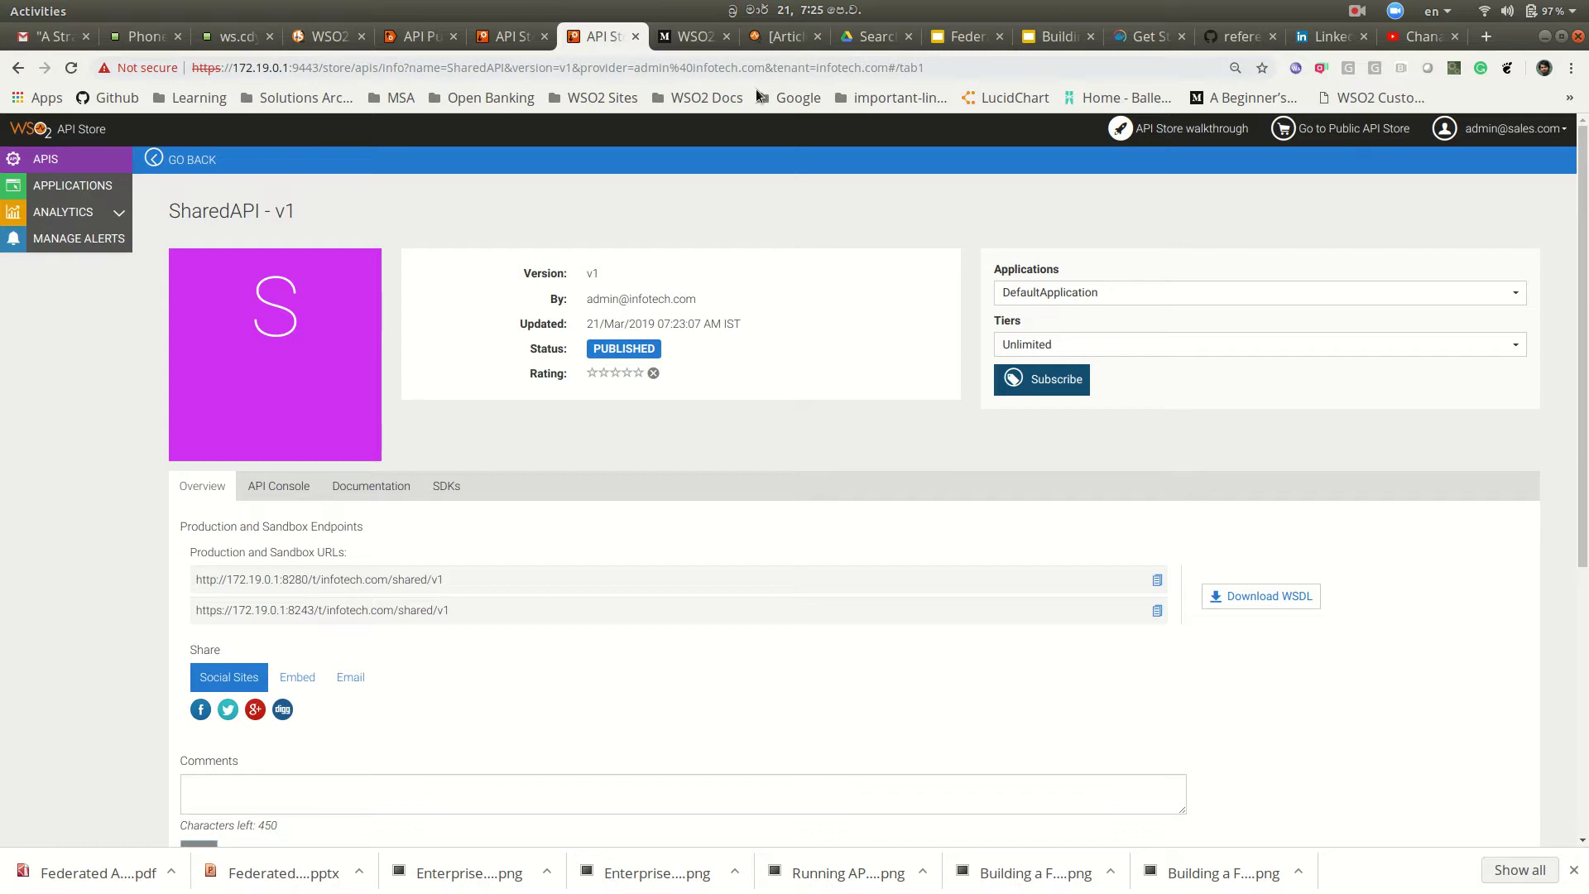
# Step: Subscribe DefaultApplication to SharedAPI on Unlimited, check the subscription, and return to SharedAPI's console
pyautogui.click(1058, 385)
pyautogui.click(965, 261)
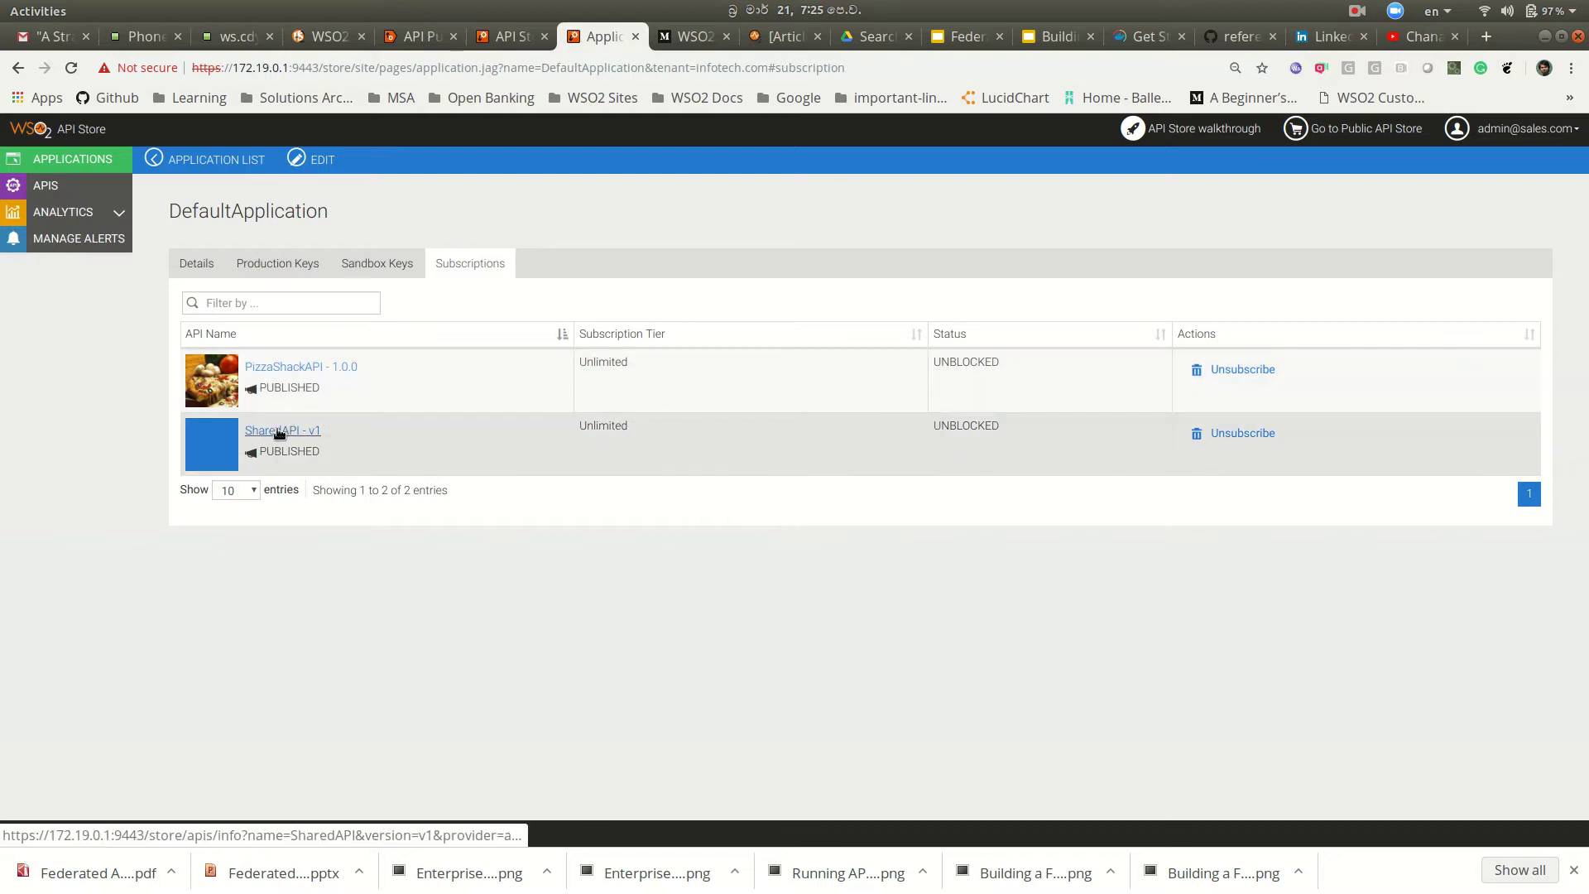
pyautogui.click(278, 431)
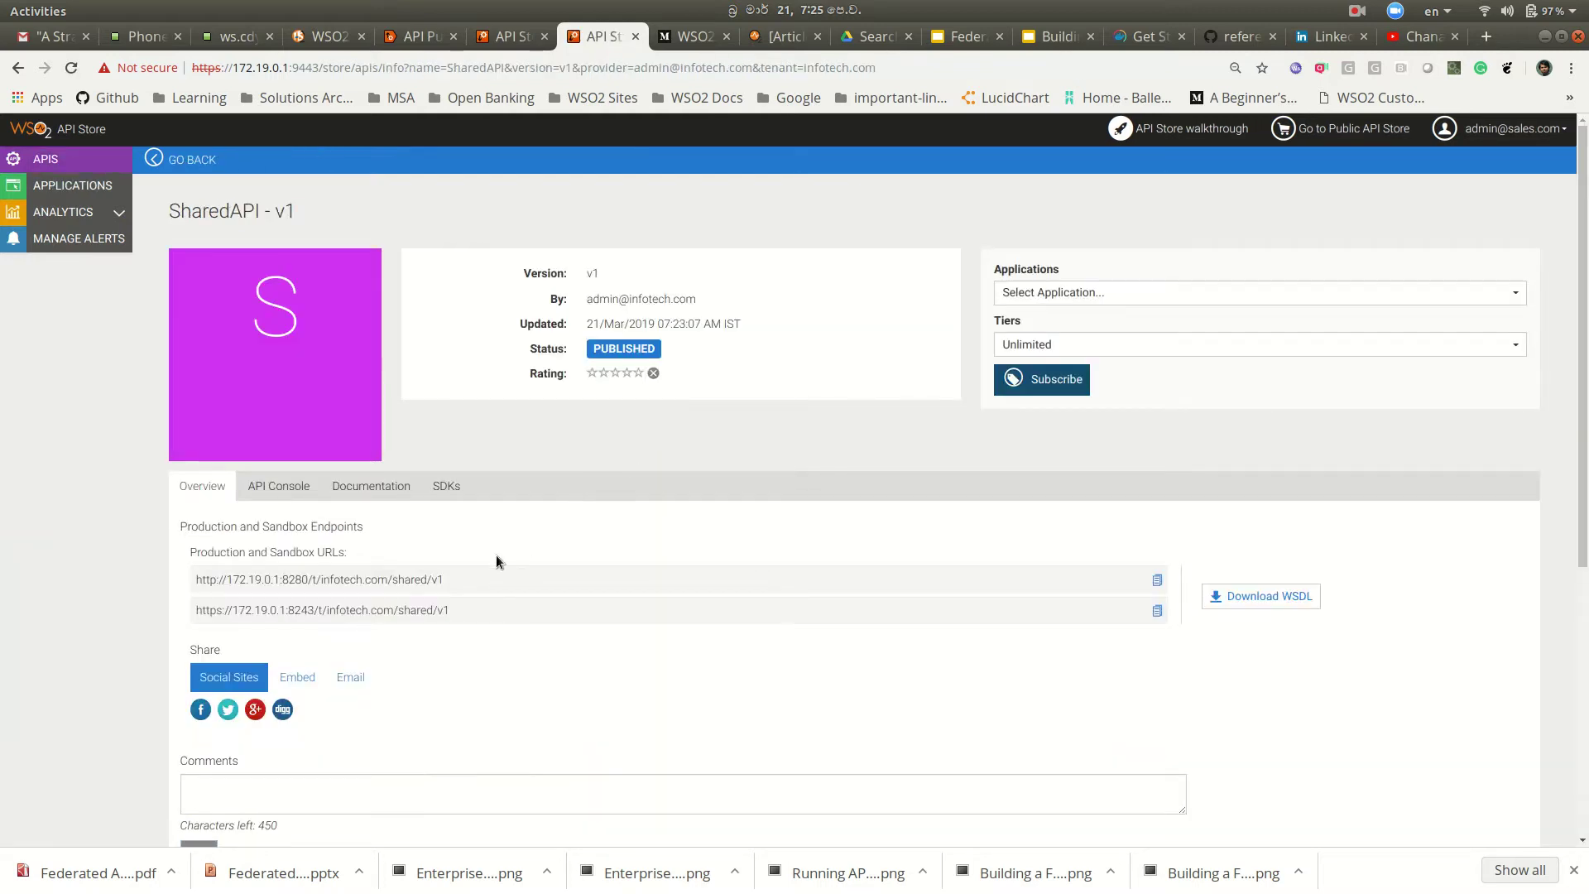
pyautogui.click(281, 486)
pyautogui.scroll(-3, 829, 535)
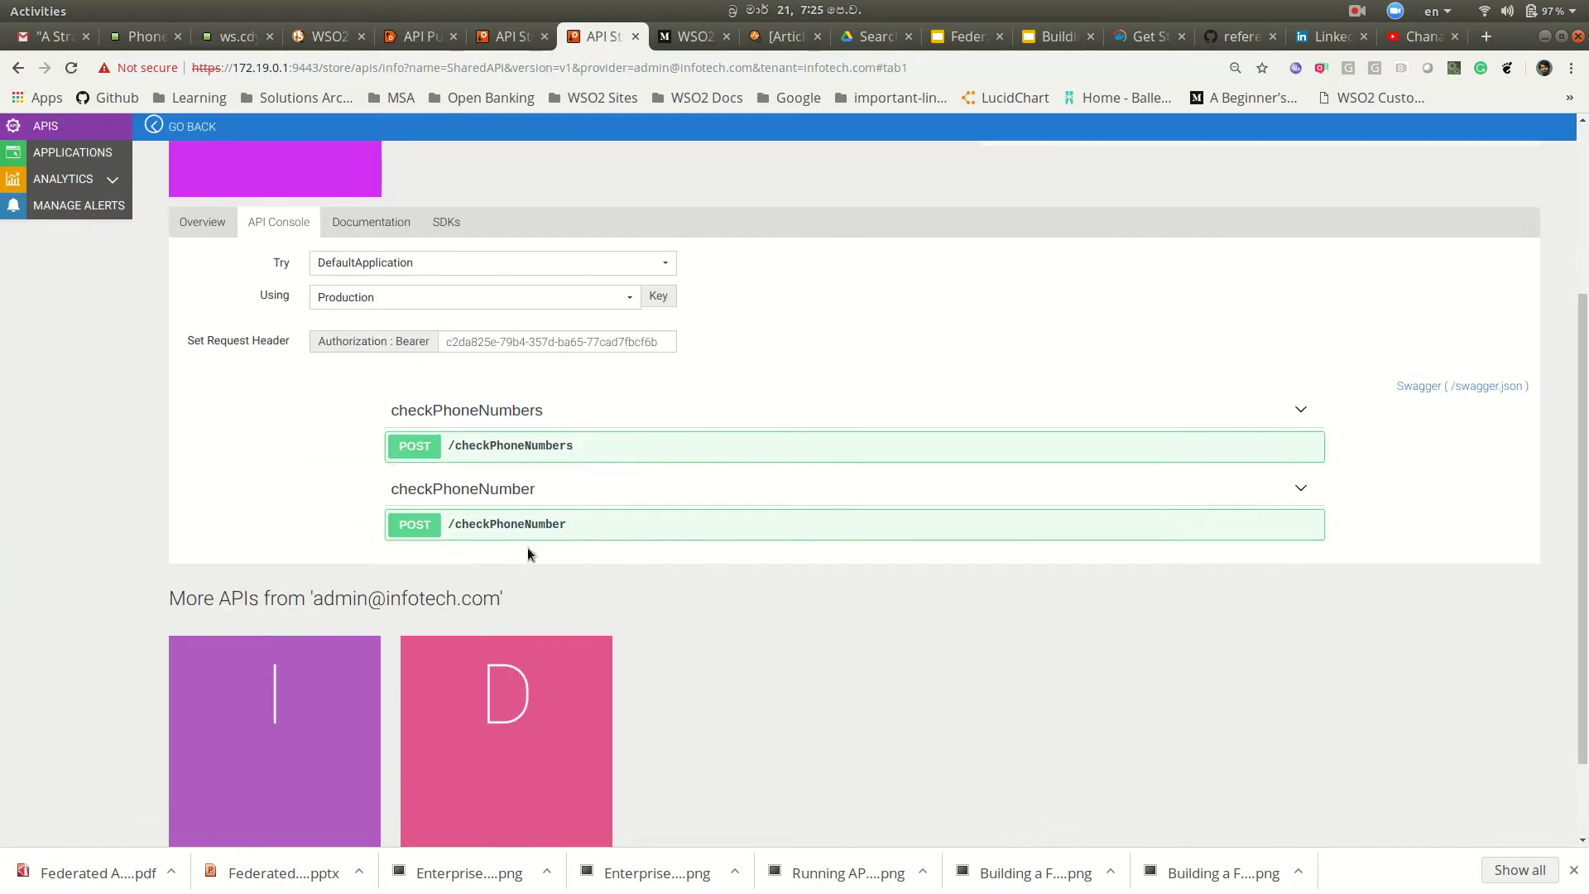
pyautogui.click(690, 530)
pyautogui.scroll(-3, 744, 554)
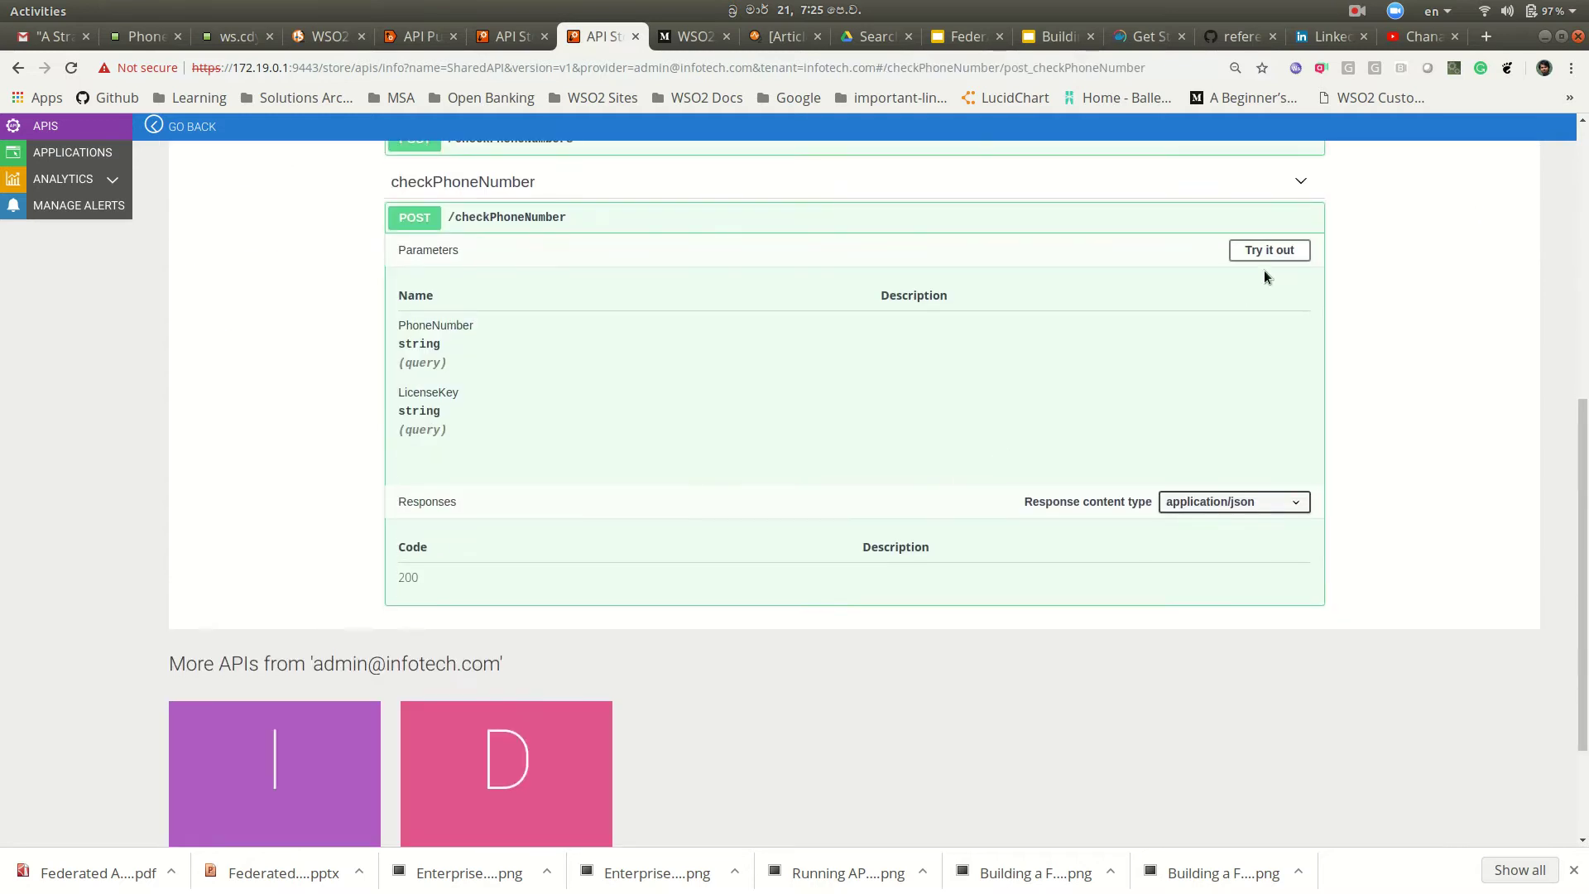
pyautogui.click(1289, 251)
pyautogui.click(760, 334)
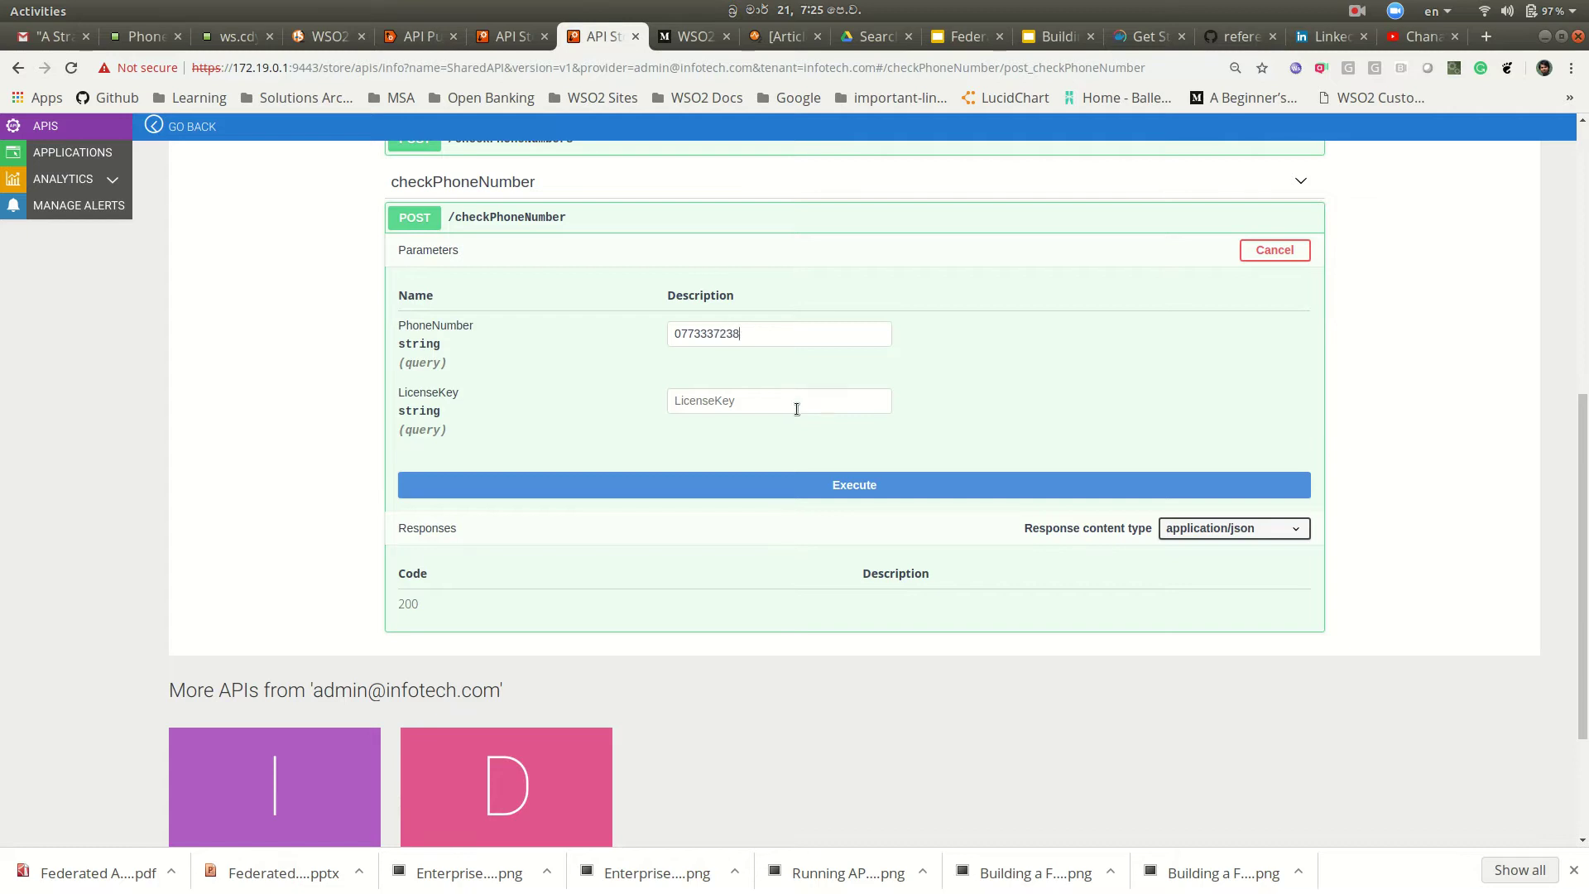
pyautogui.click(828, 490)
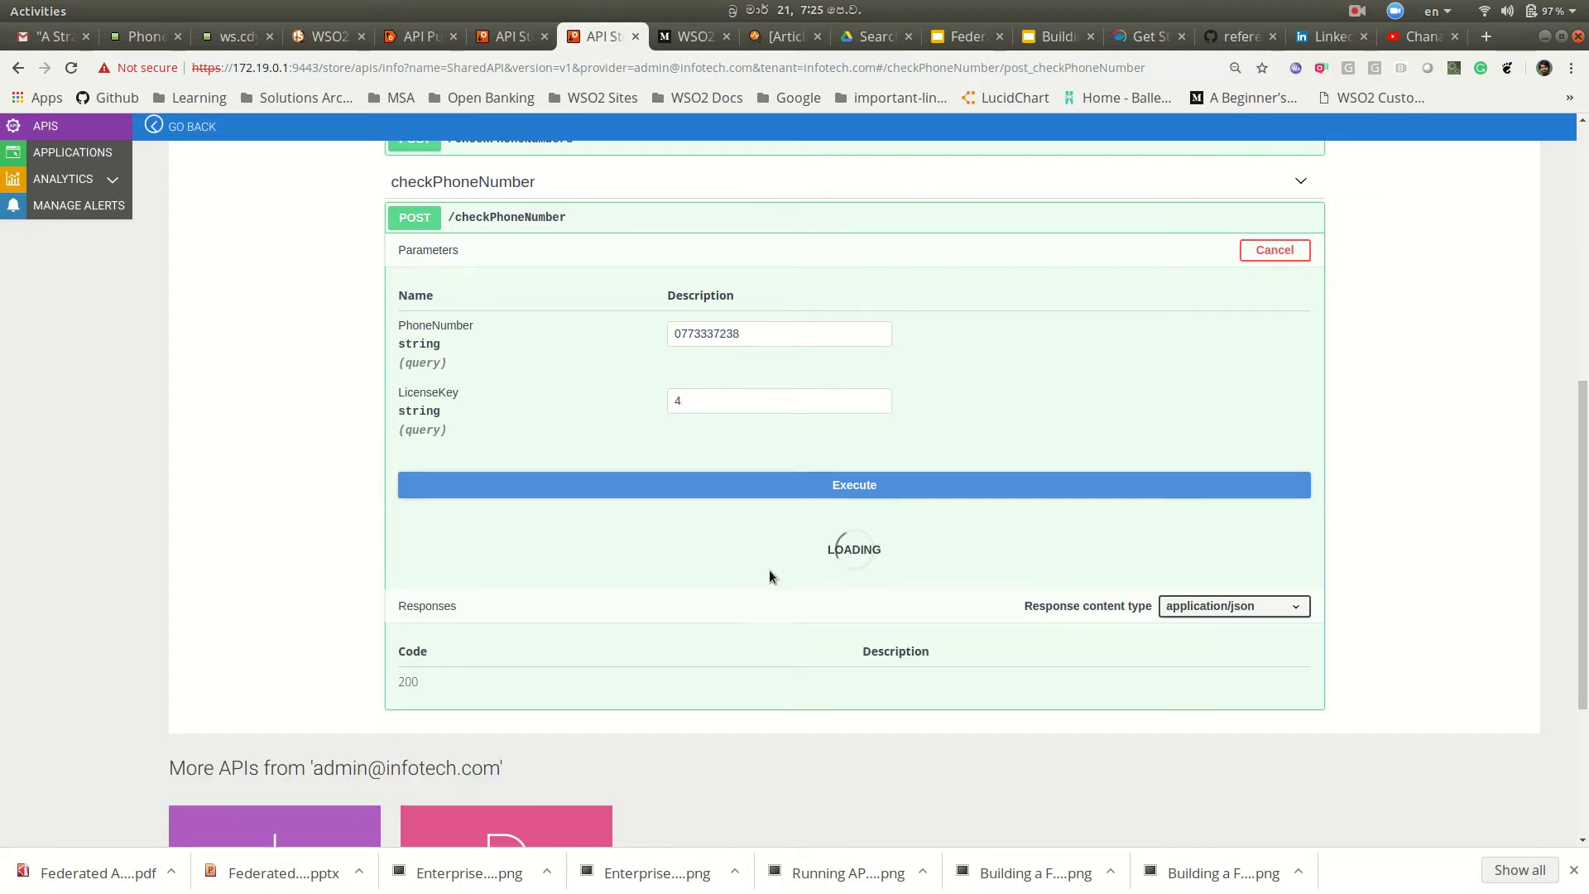
pyautogui.scroll(-5, 975, 599)
pyautogui.scroll(-3, 975, 595)
pyautogui.scroll(-5, 1428, 534)
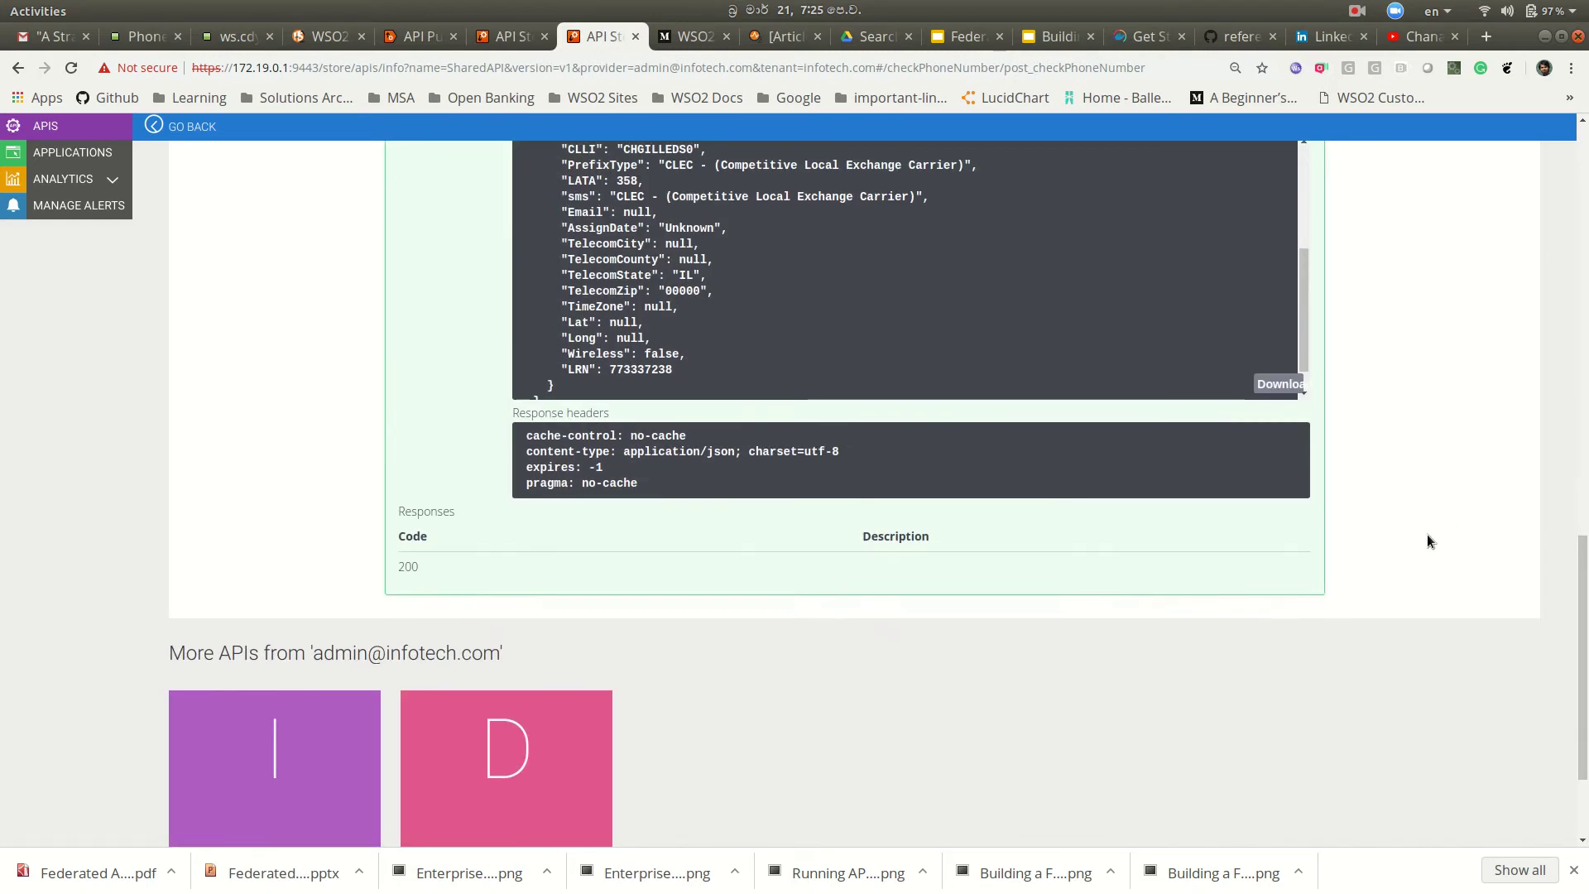
pyautogui.scroll(15, 1429, 534)
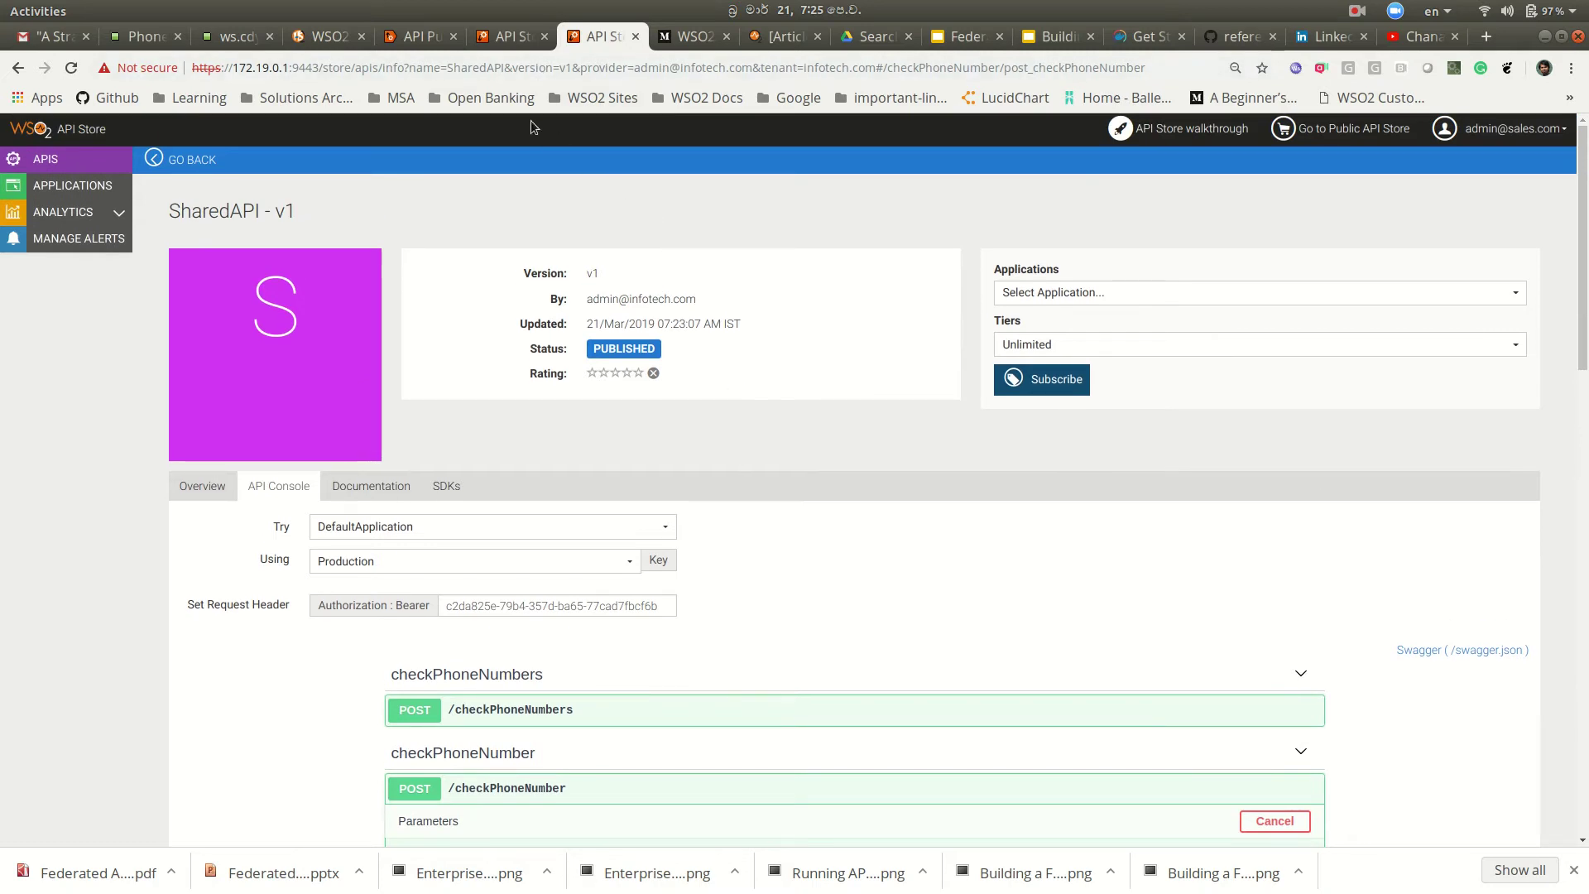
# Step: Check the Publisher's All APIs list showing SharedAPI with 1 user, then log the infotech.com admin out
pyautogui.click(502, 35)
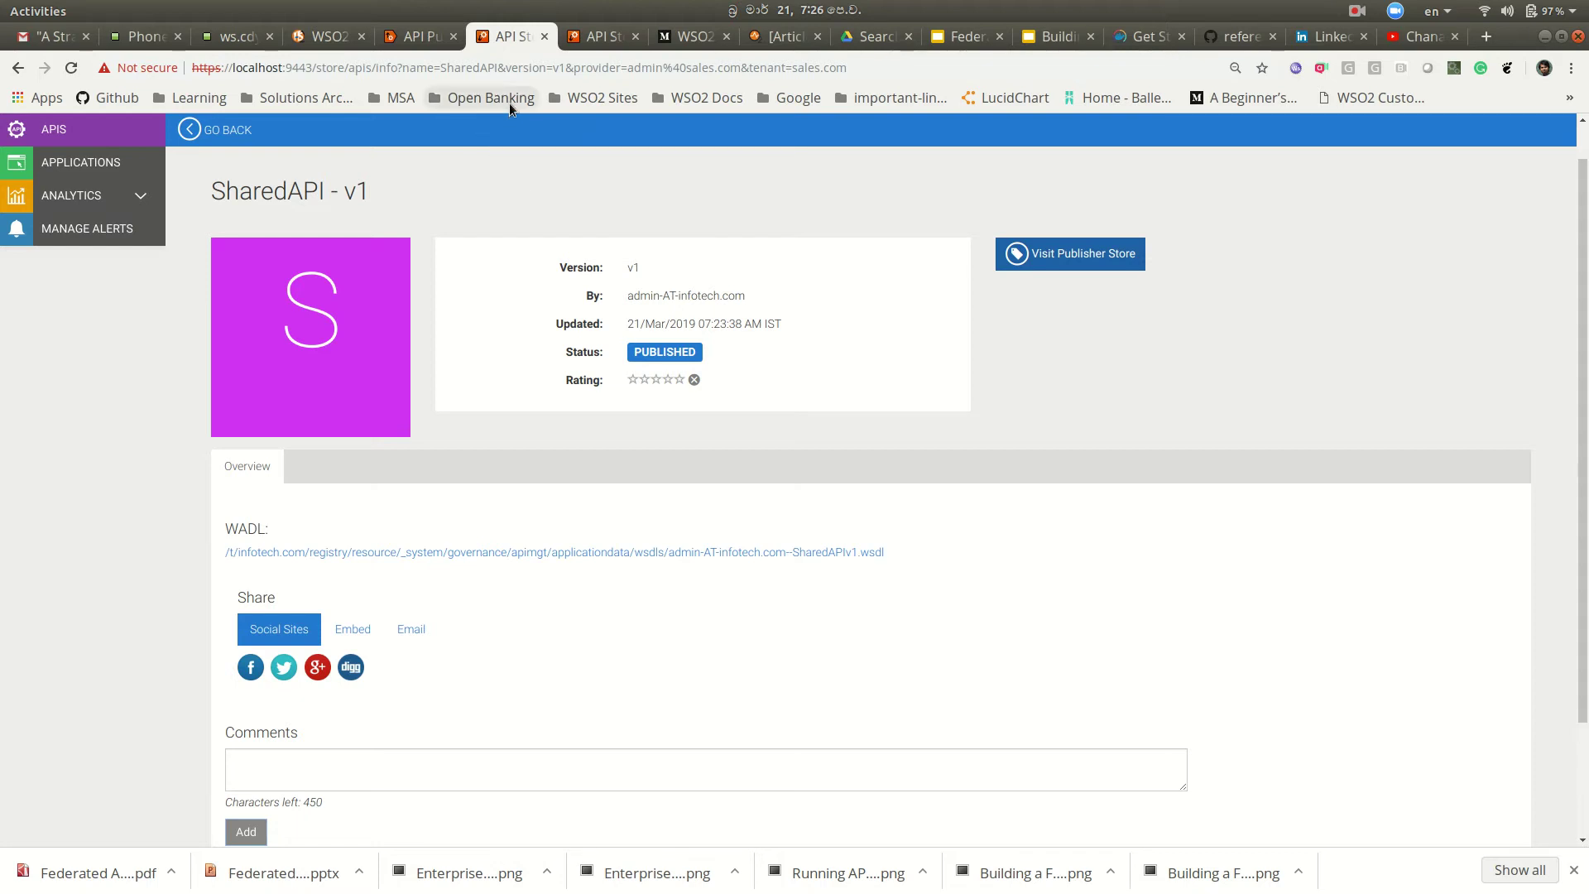
pyautogui.click(419, 37)
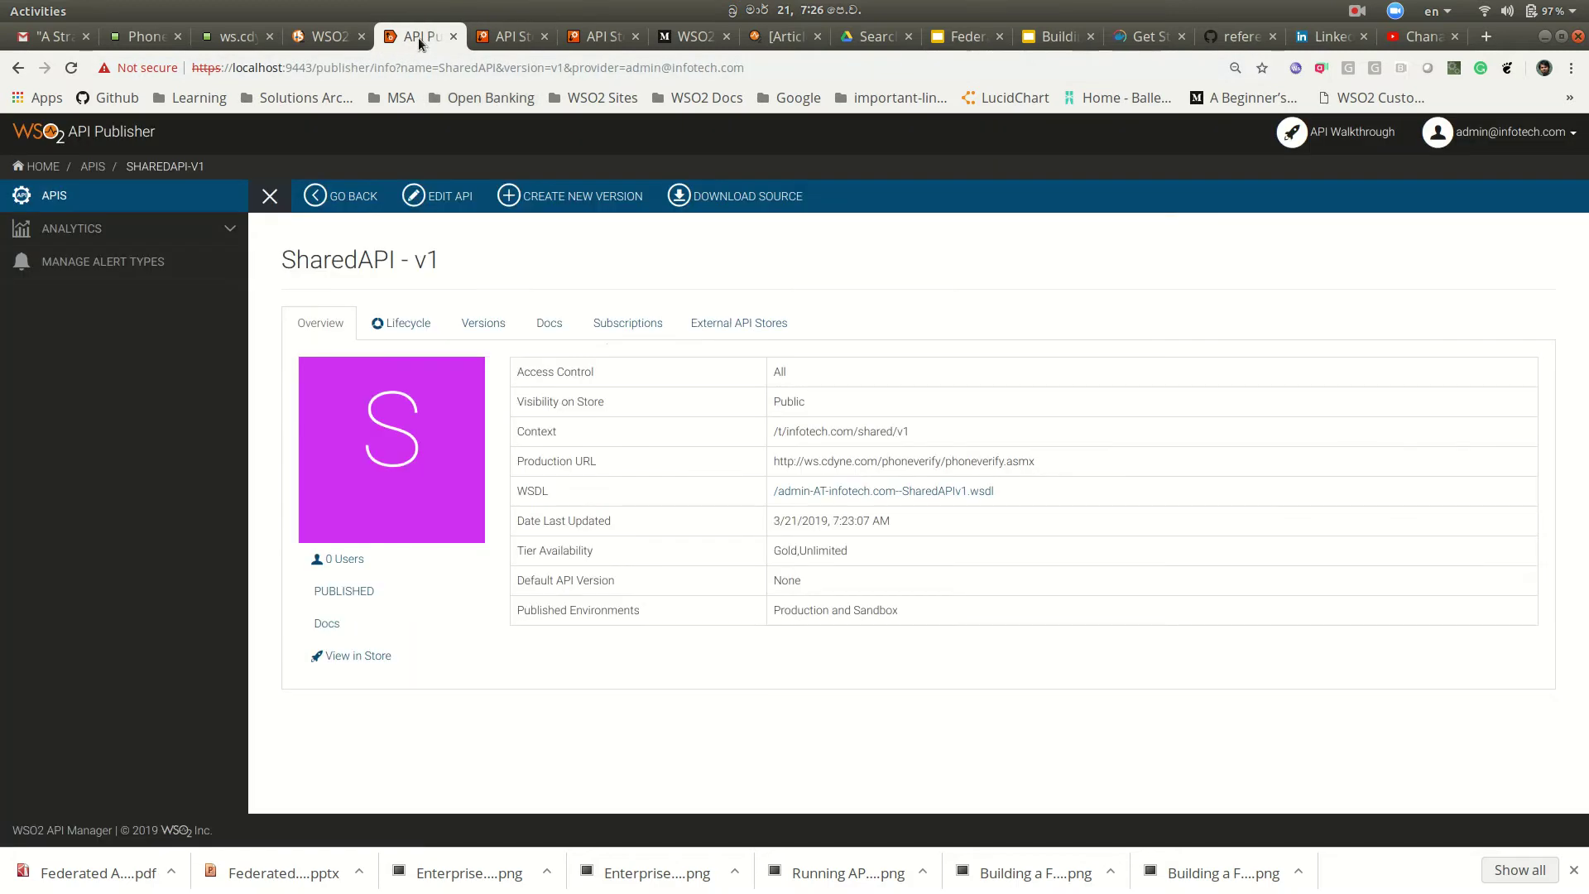
pyautogui.click(98, 203)
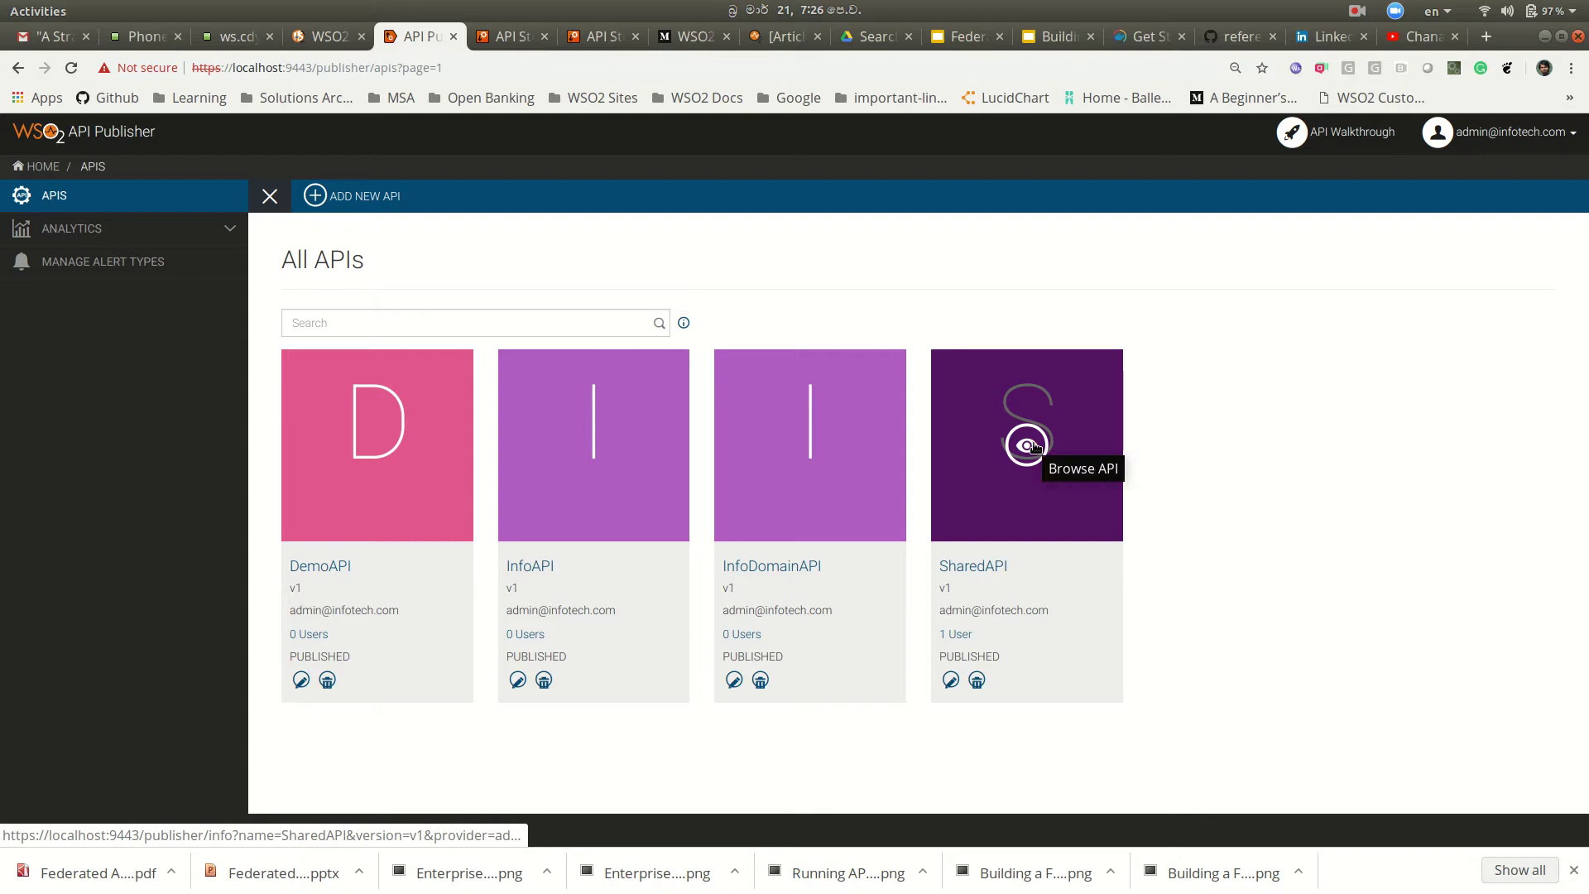
pyautogui.click(1481, 132)
pyautogui.click(1491, 167)
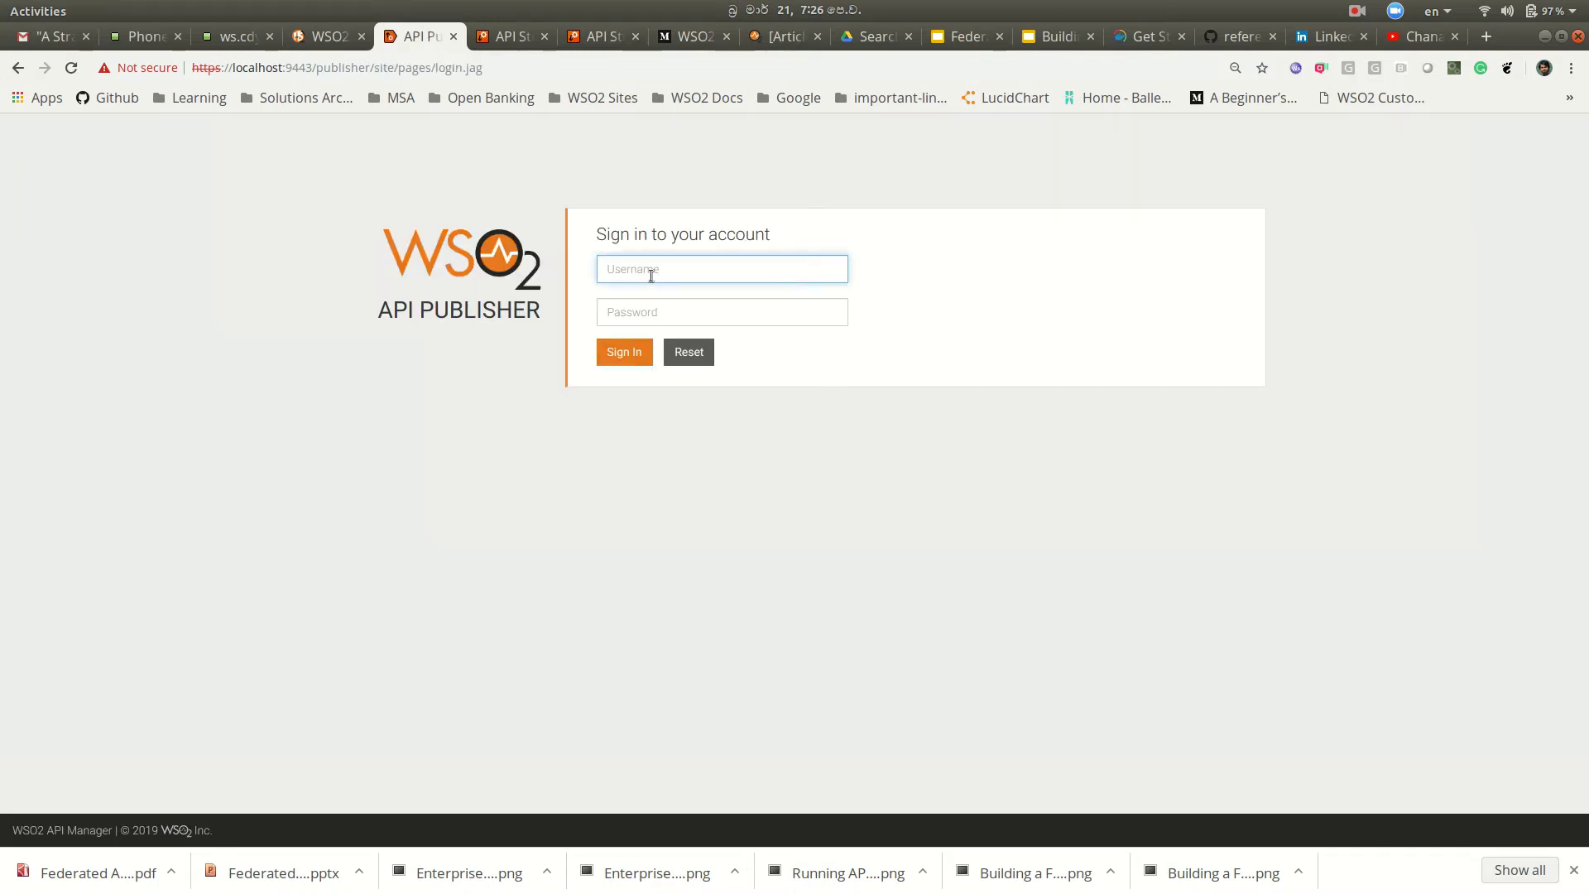
# Step: Sign into the API Publisher with the sales.com admin username and password
pyautogui.click(652, 275)
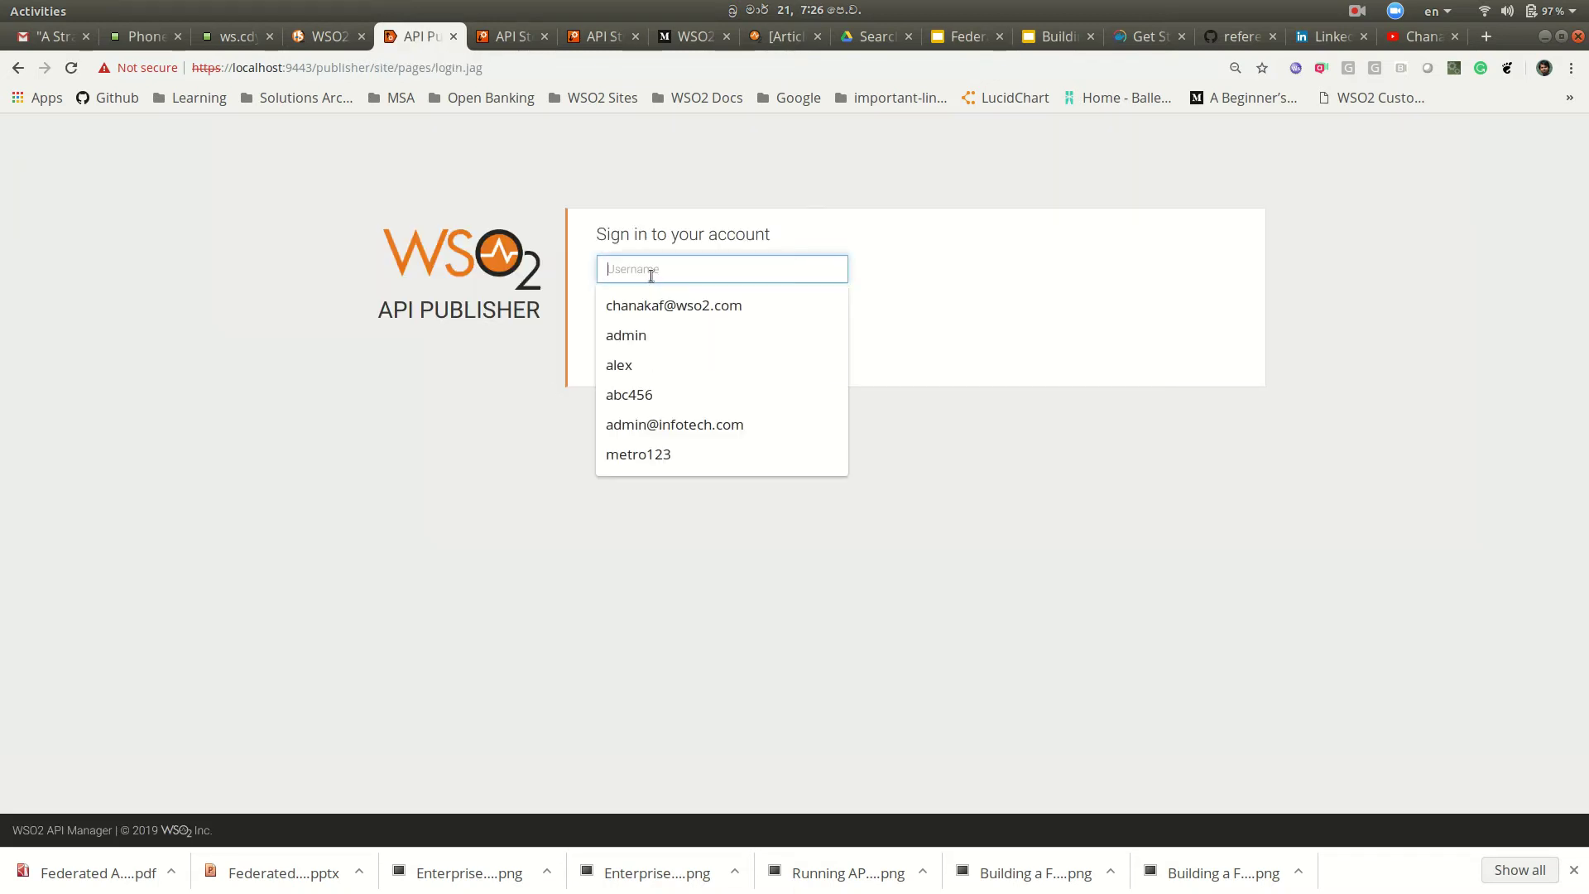
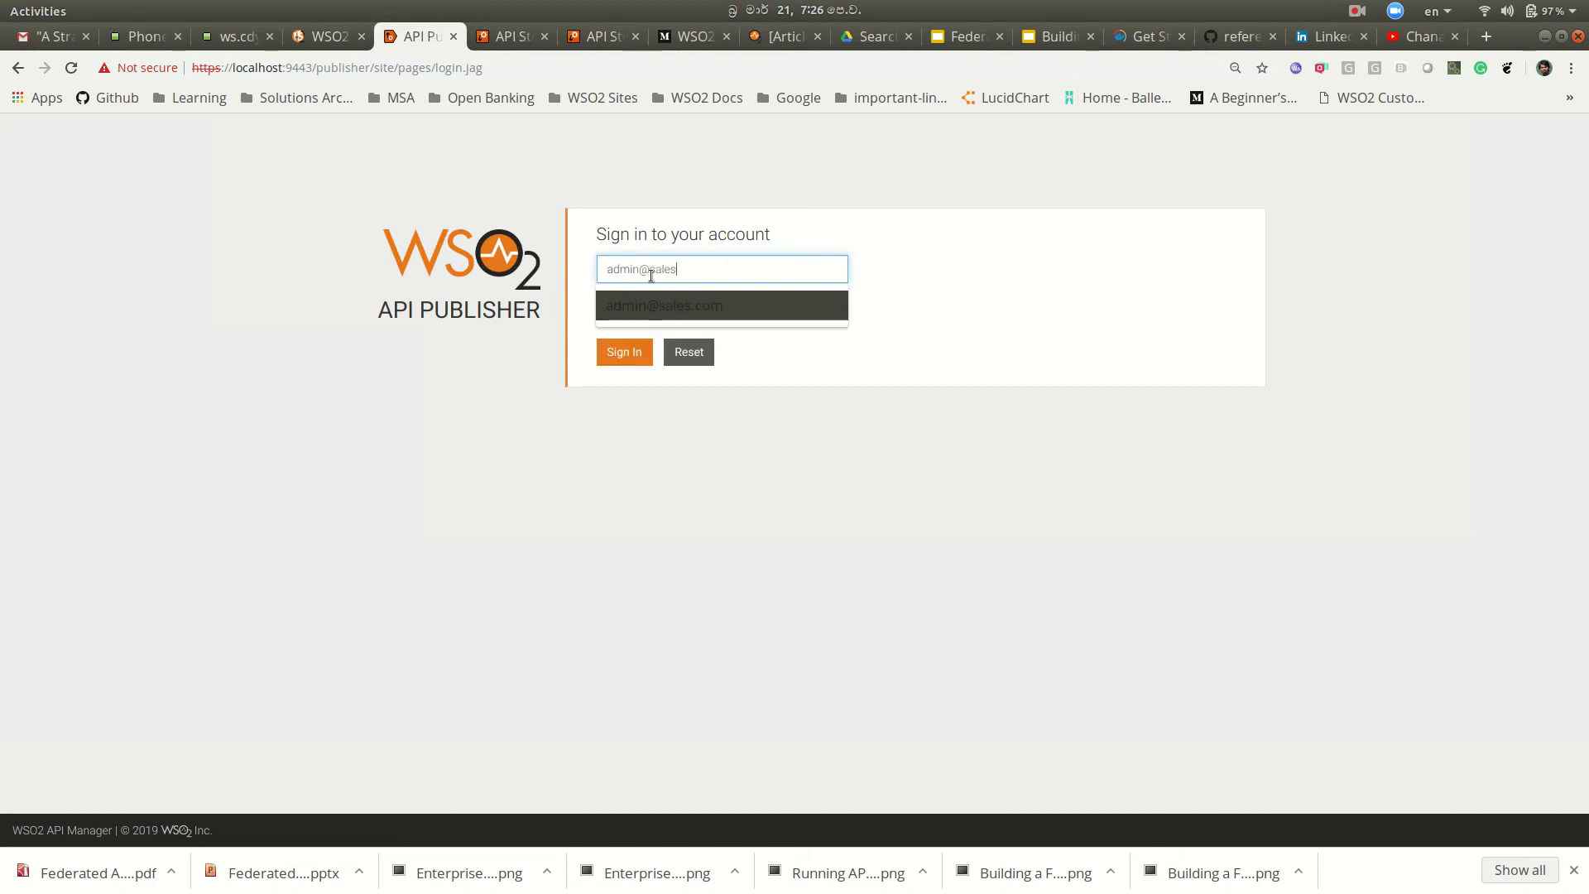
pyautogui.press('Tab')
pyautogui.write('adm')
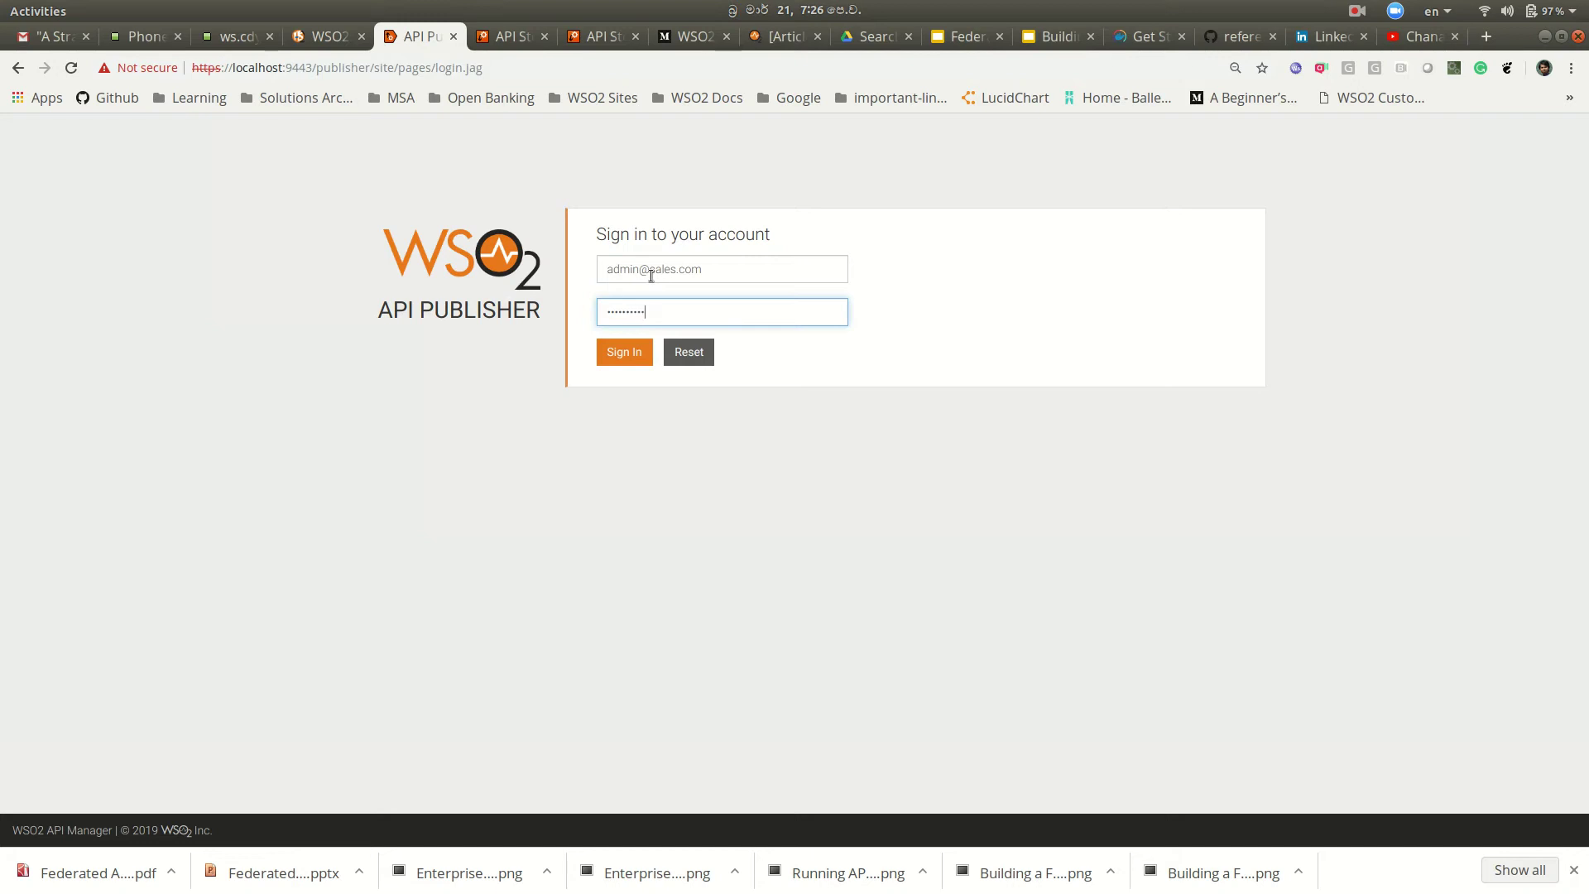
pyautogui.click(627, 353)
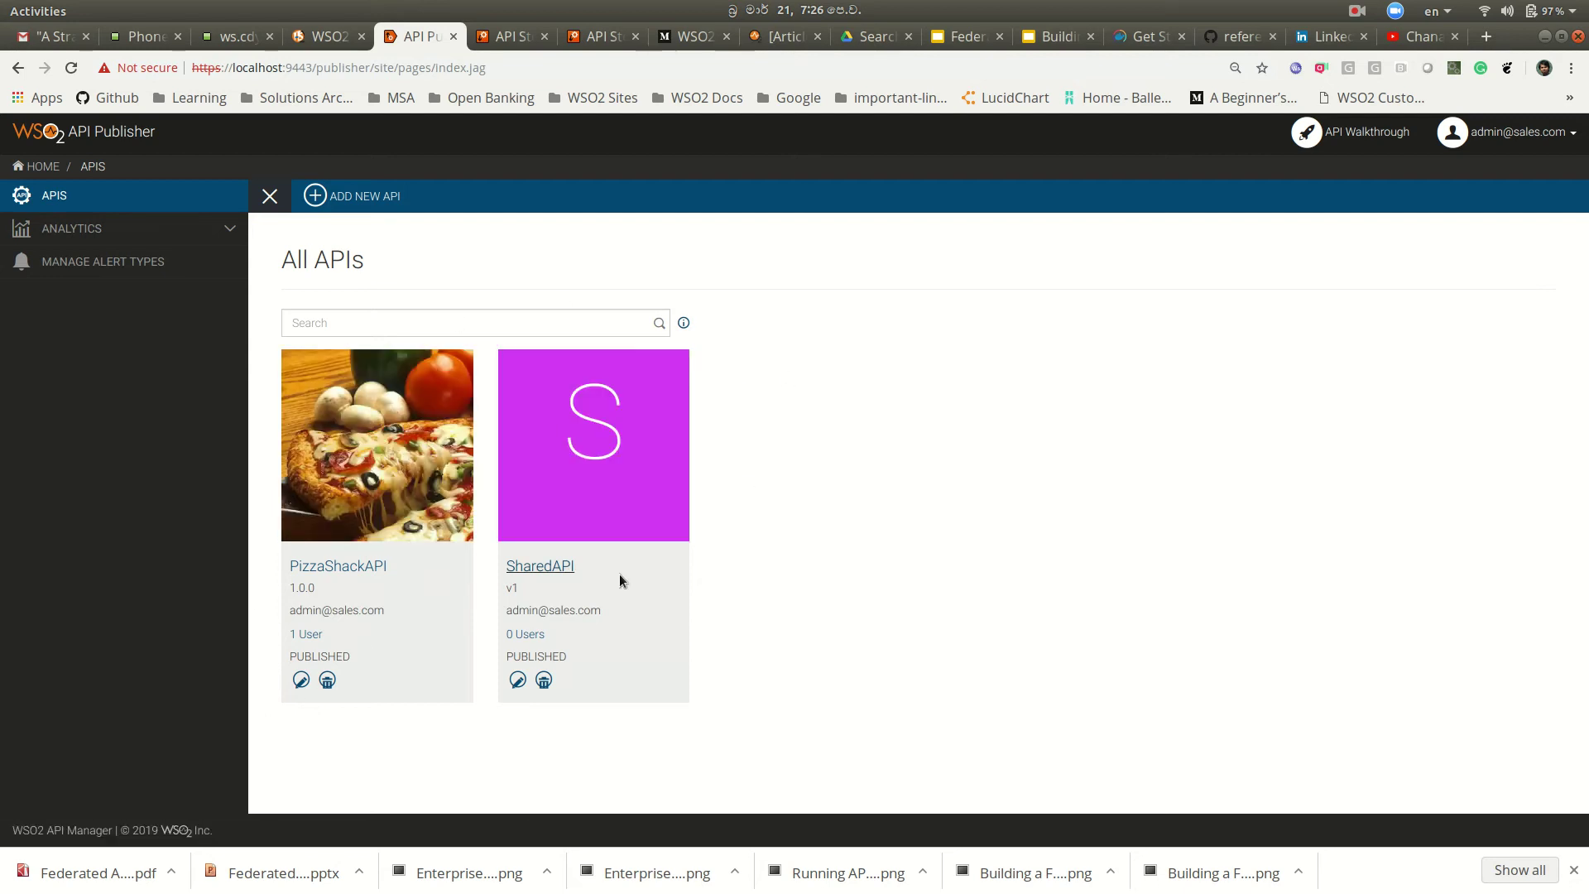
# Step: Look over the SharedAPI and PizzaShackAPI overviews in the sales.com Publisher
pyautogui.click(548, 566)
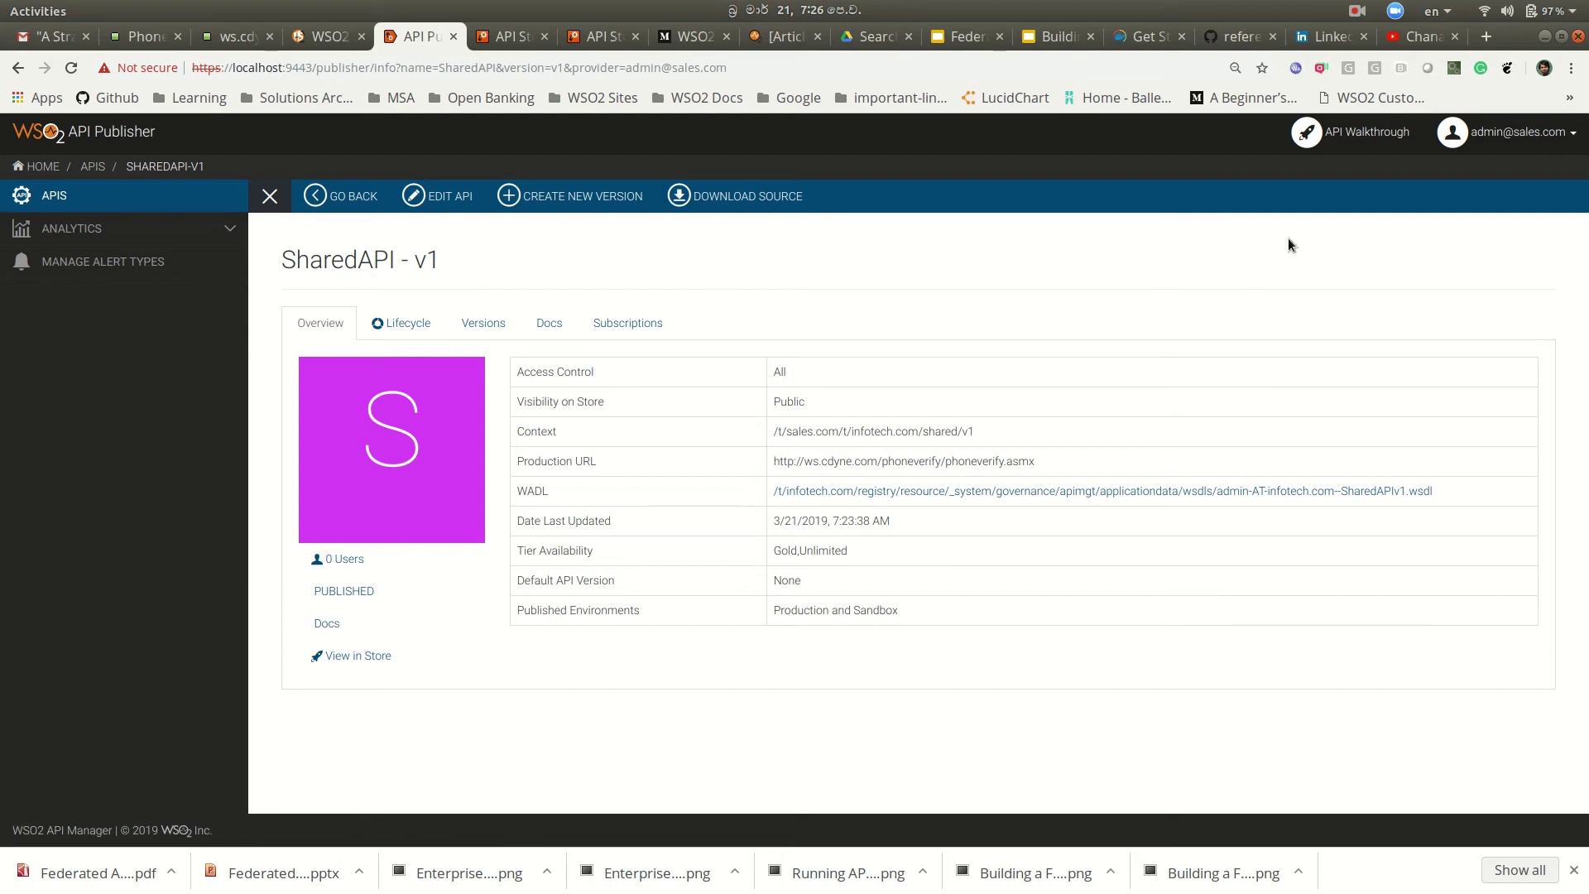
pyautogui.click(91, 197)
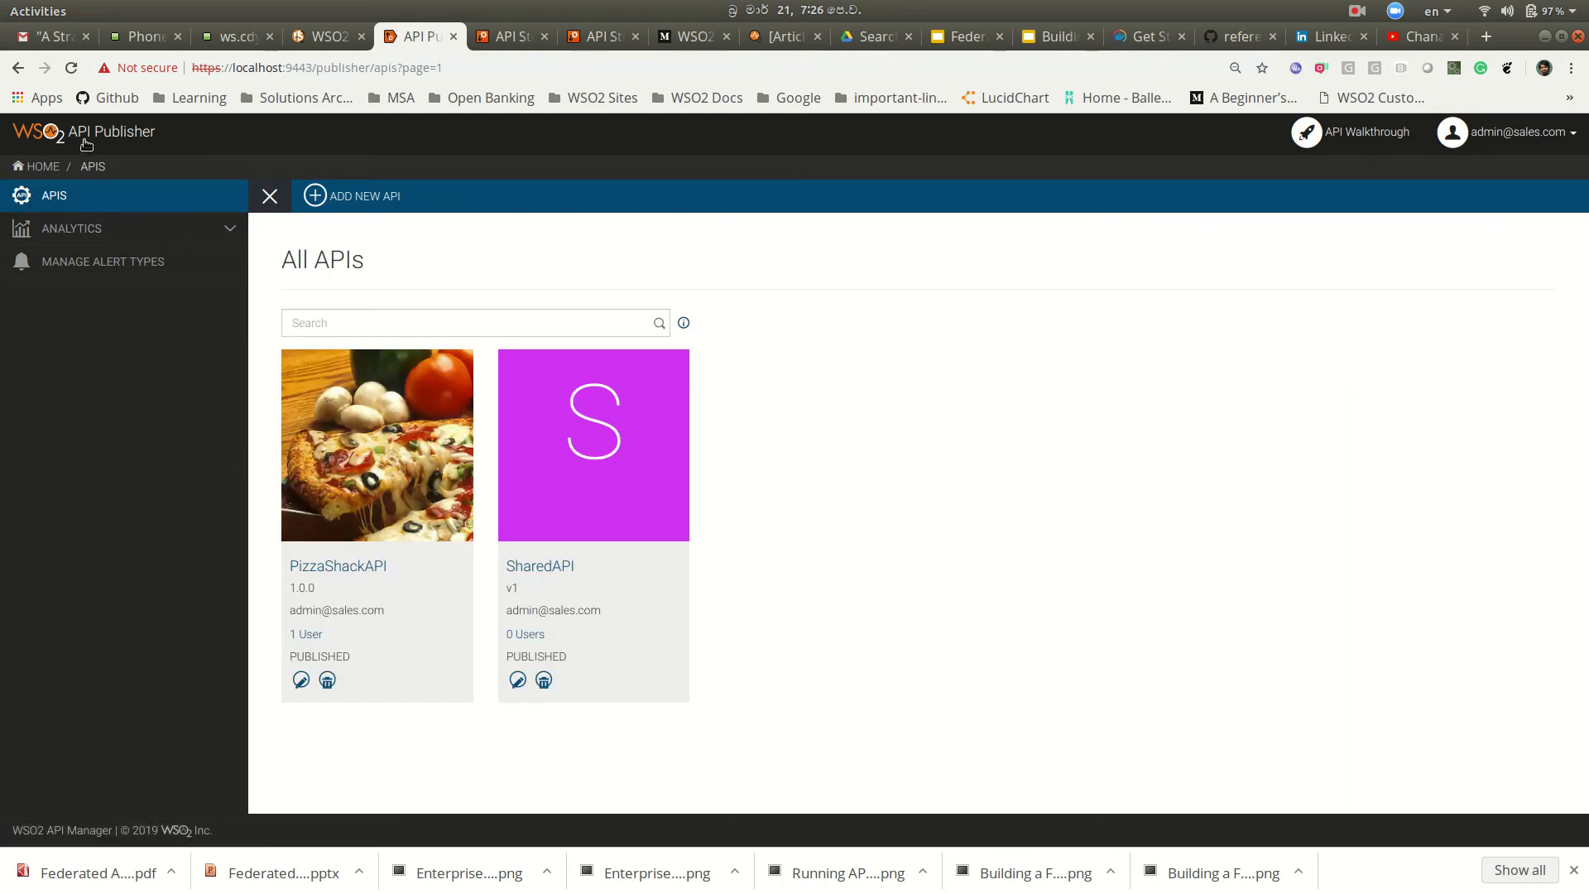
pyautogui.click(328, 568)
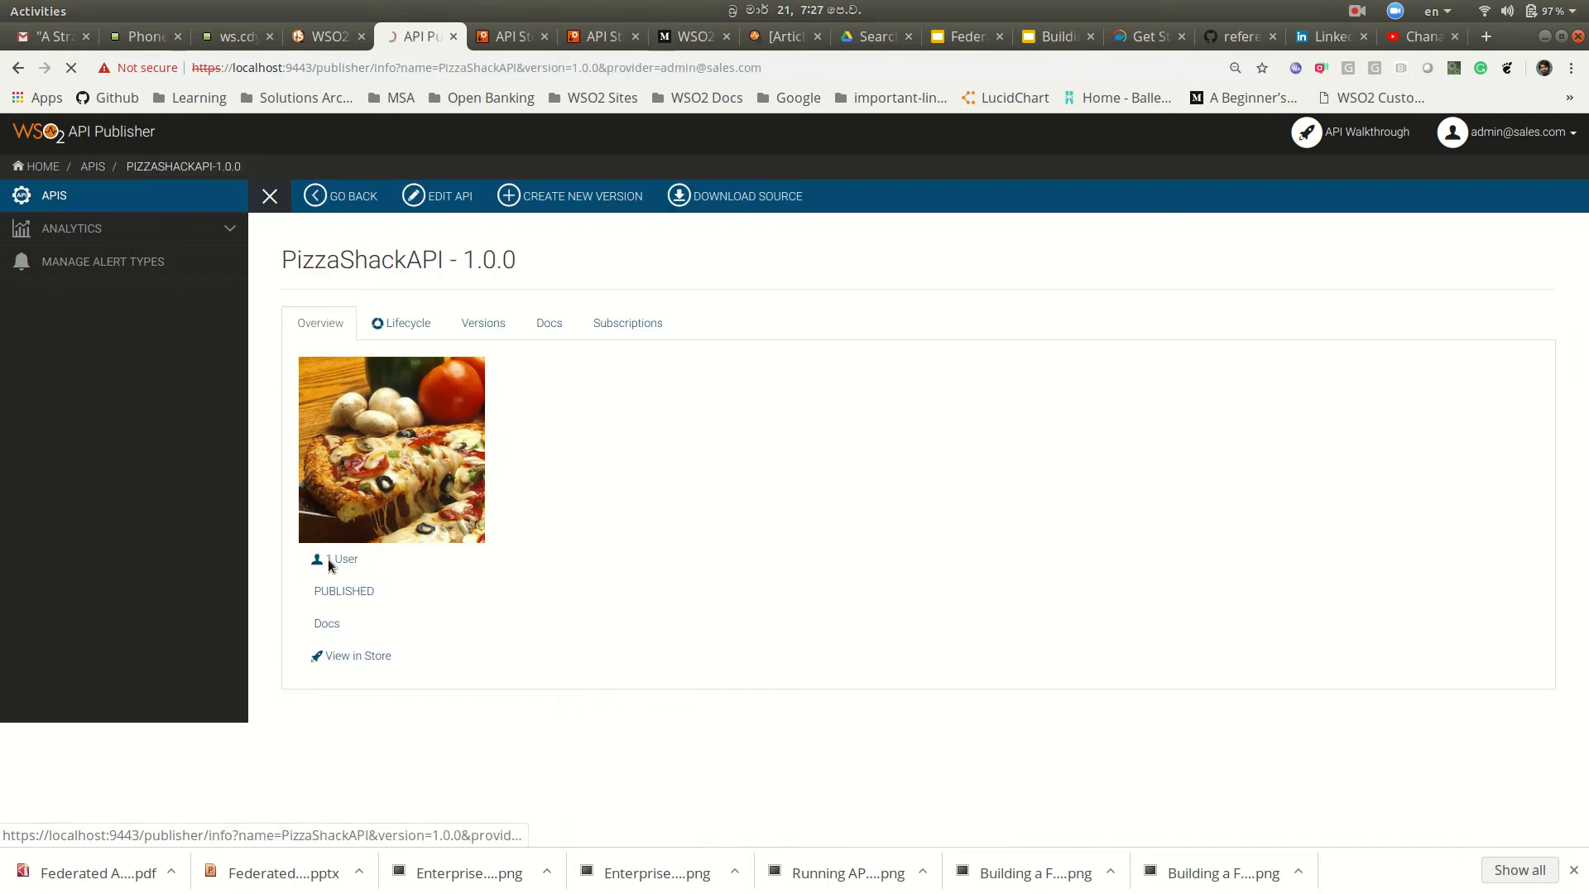
# Step: Log the sales.com admin out and return to the Publisher sign-in page
pyautogui.click(1460, 135)
pyautogui.click(1476, 169)
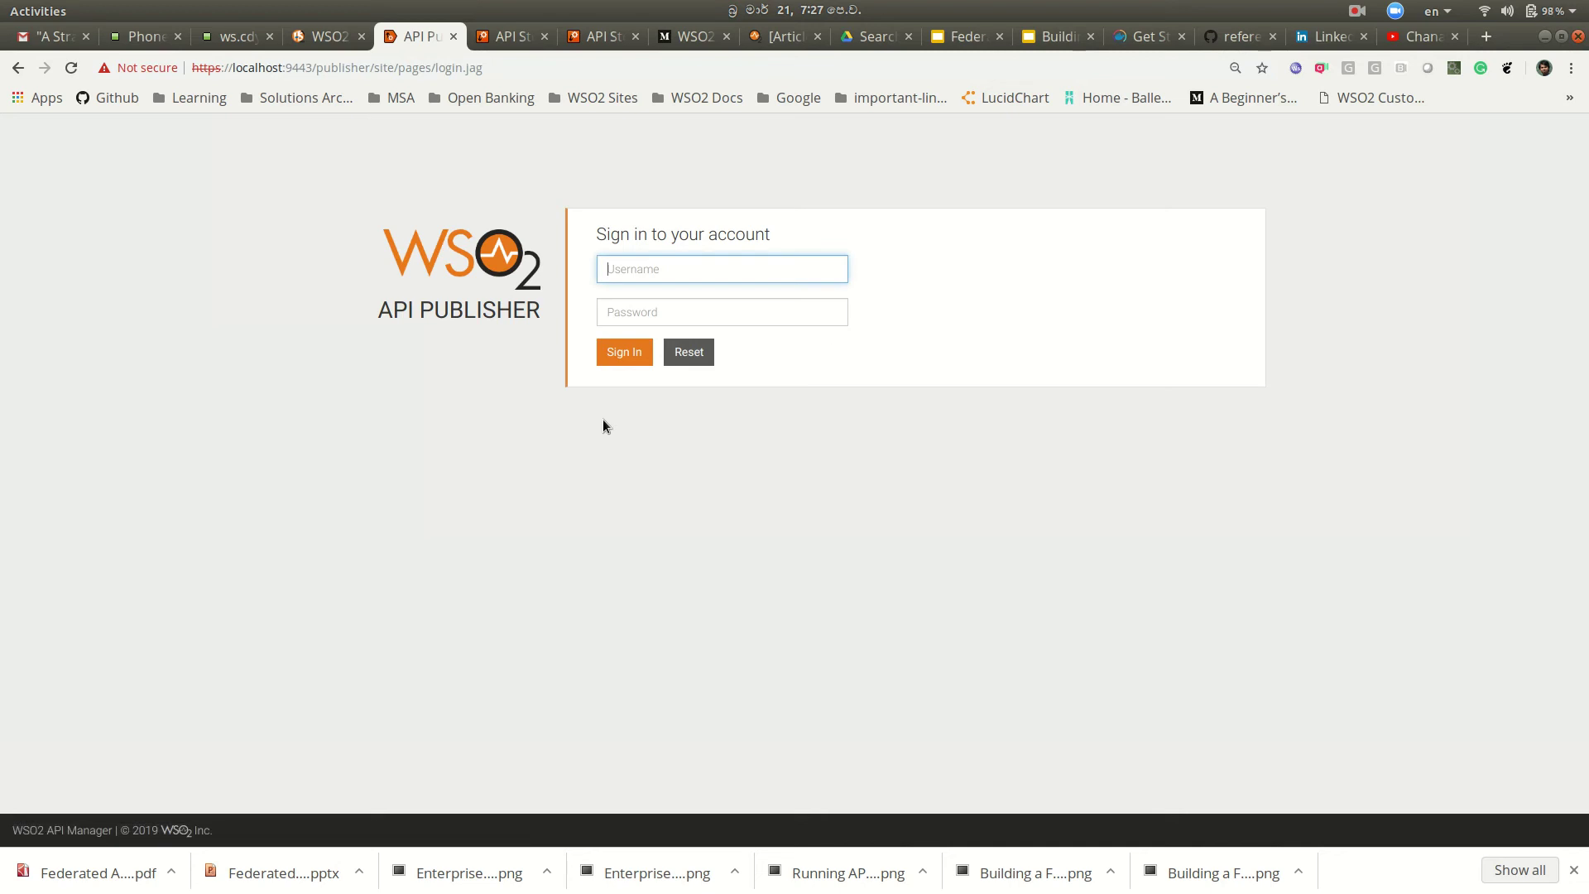
pyautogui.click(508, 35)
pyautogui.click(593, 35)
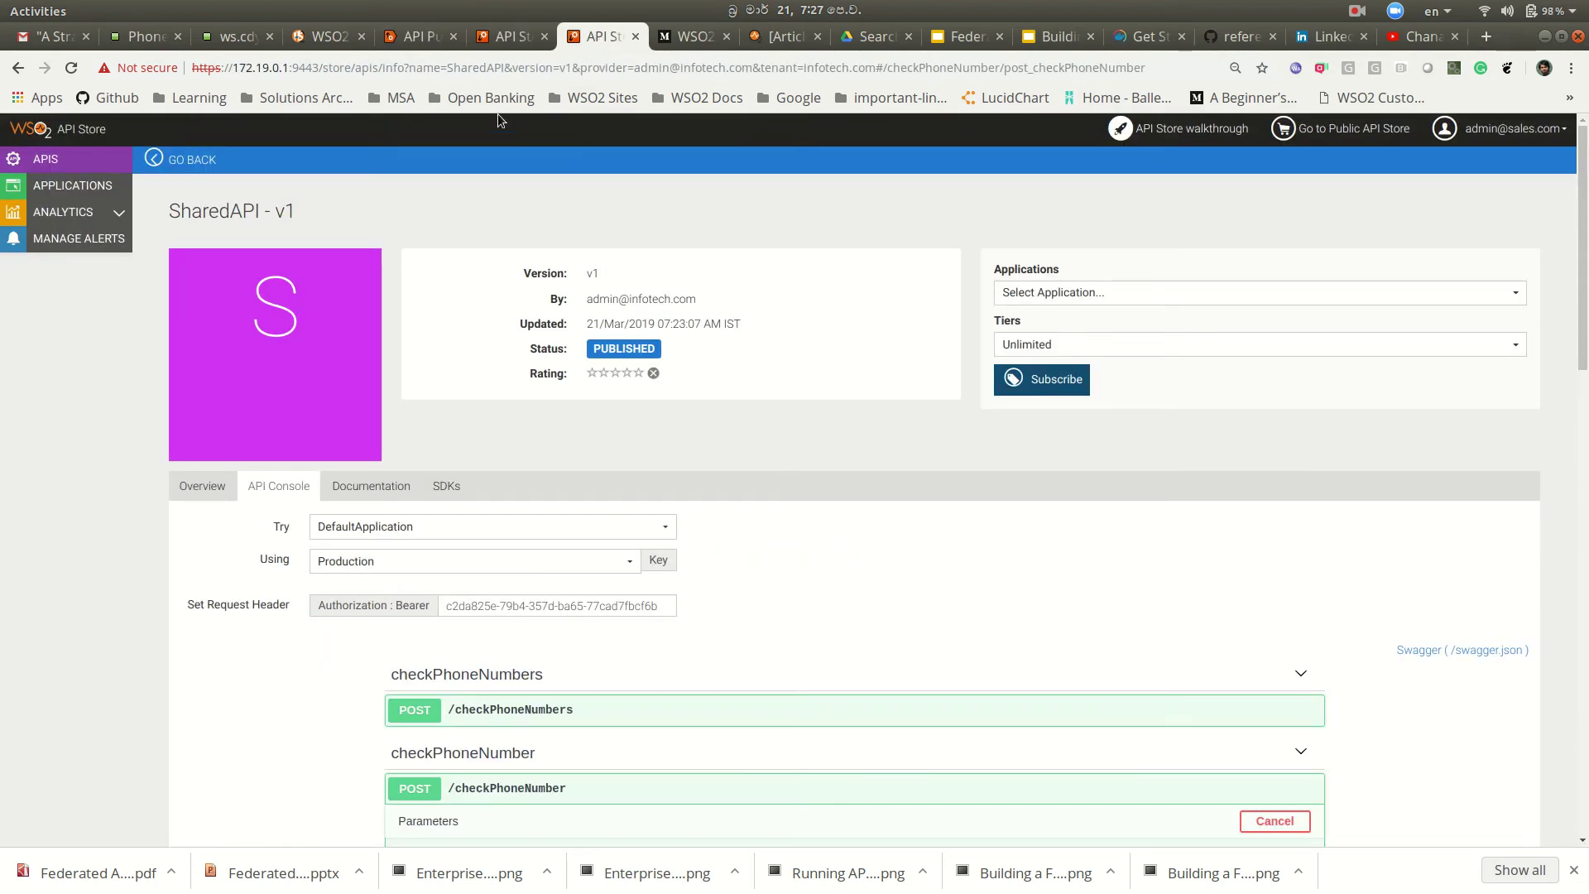
pyautogui.click(422, 43)
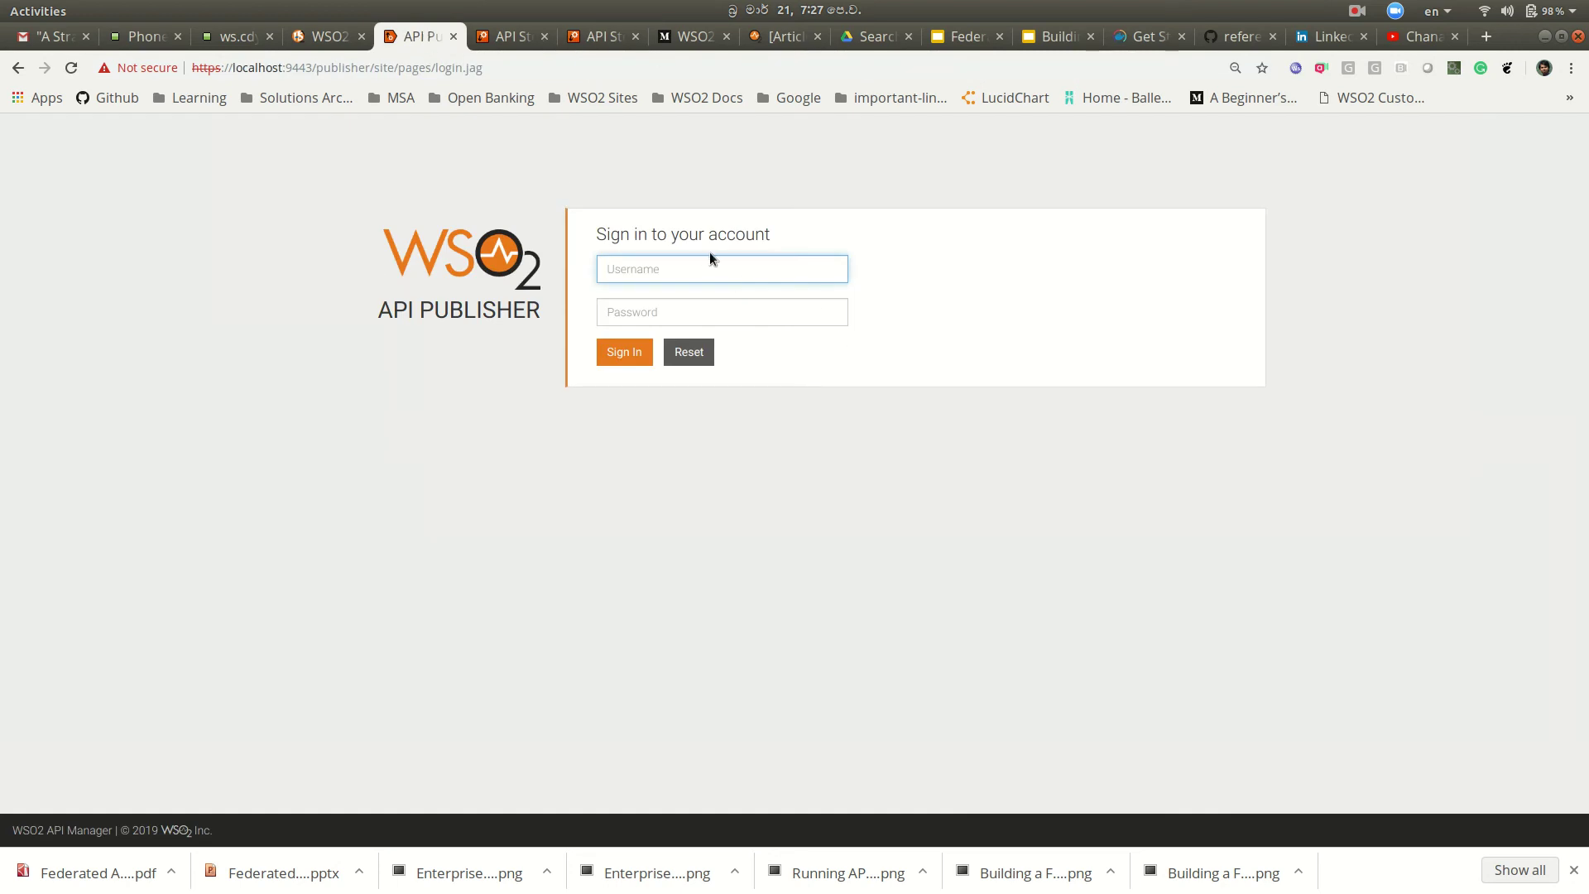
# Step: Sign back in as the sales.com admin and expand Analytics > API in the Publisher sidebar
pyautogui.click(704, 264)
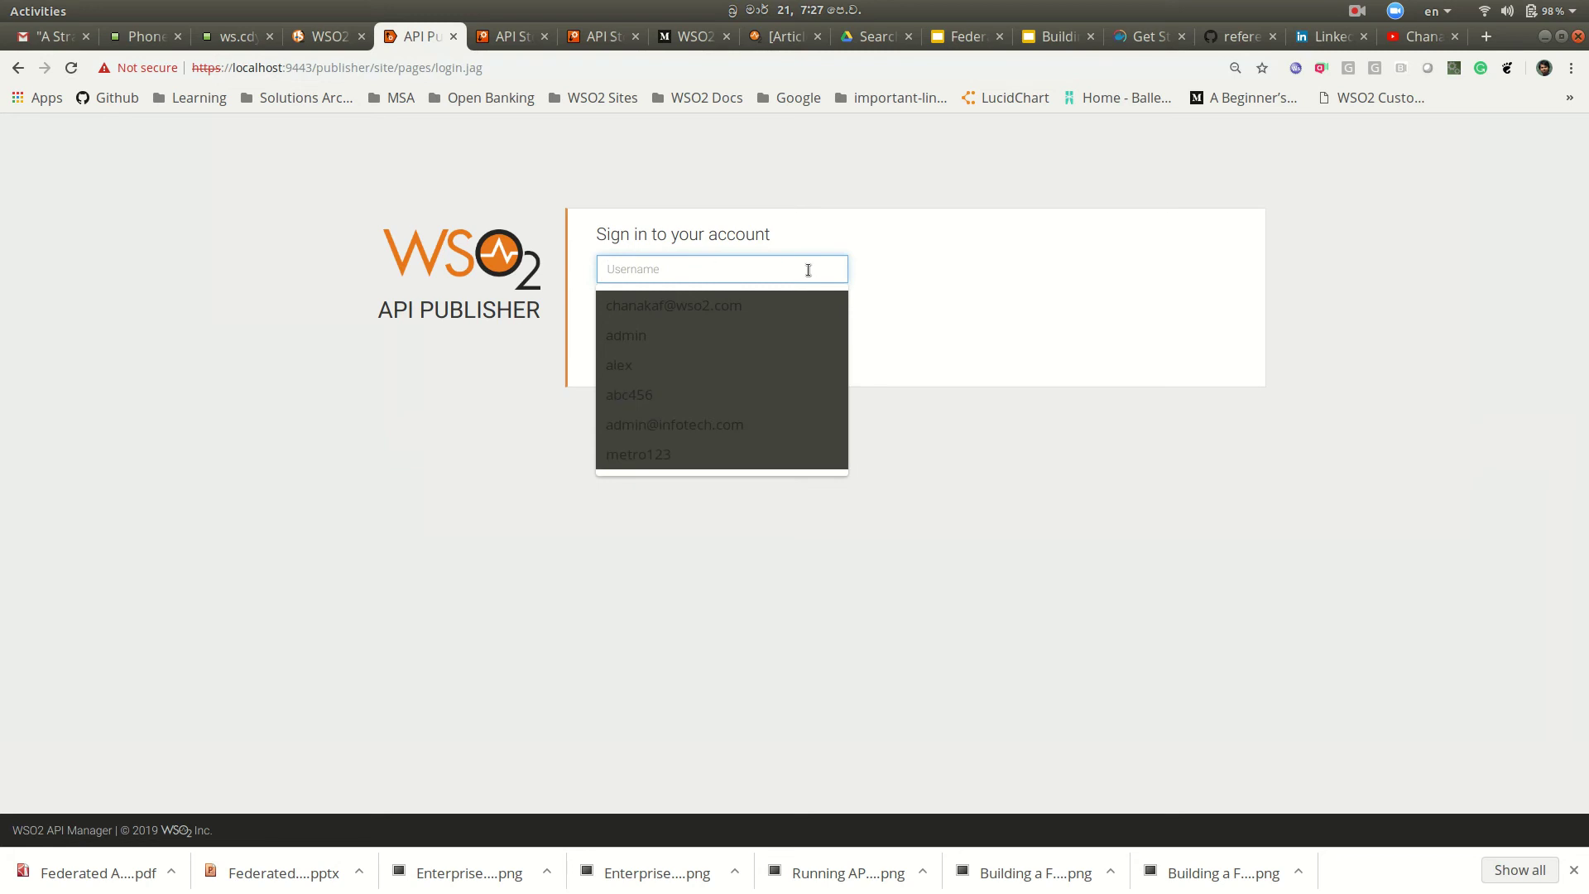
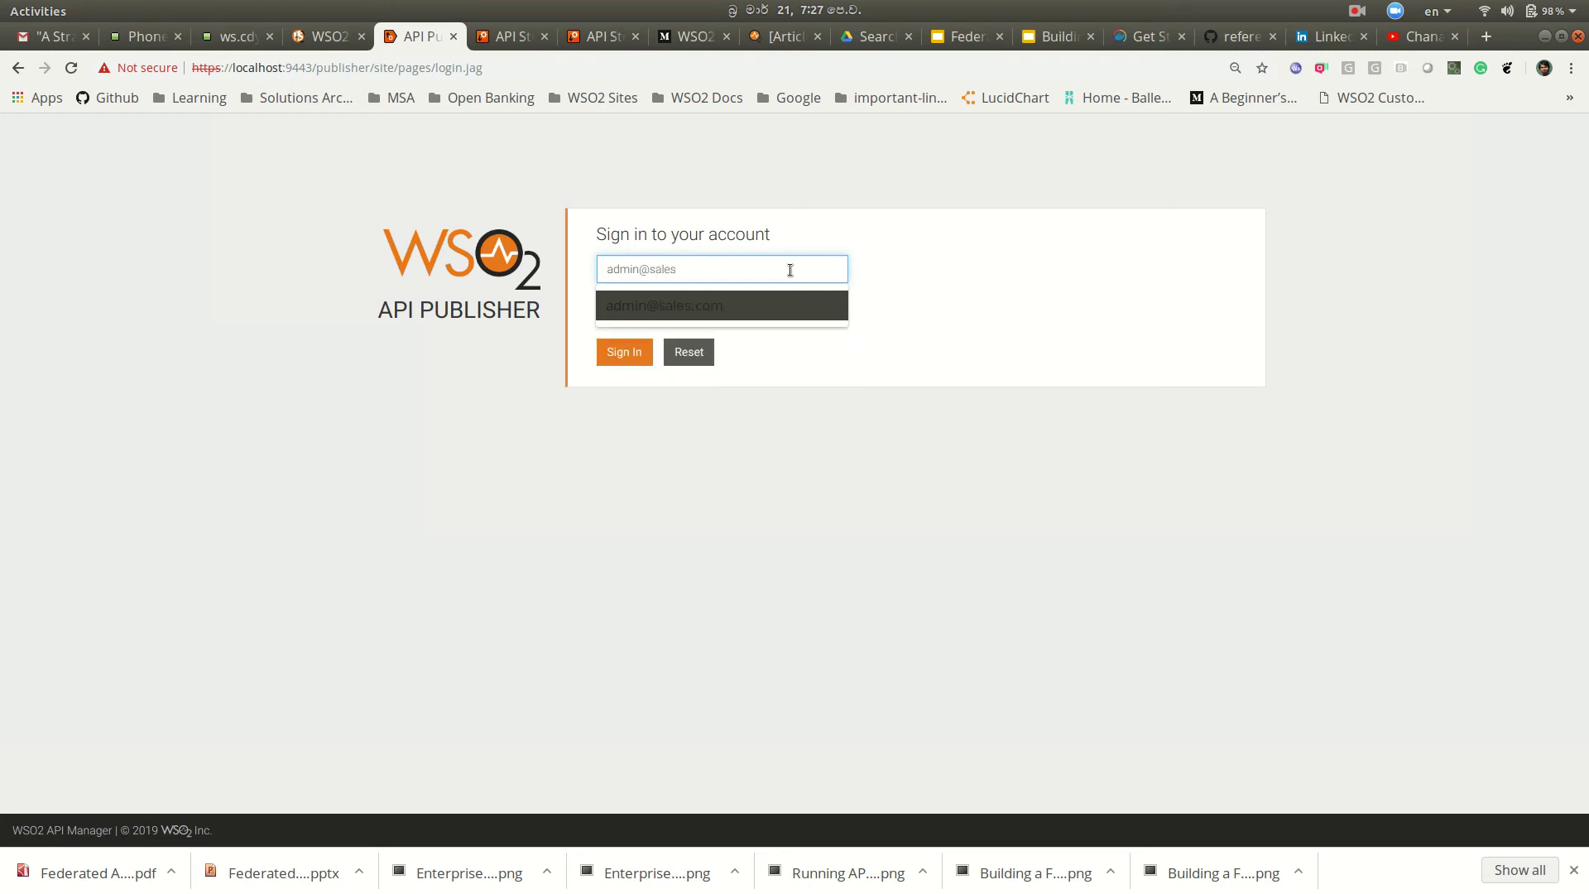
pyautogui.click(788, 290)
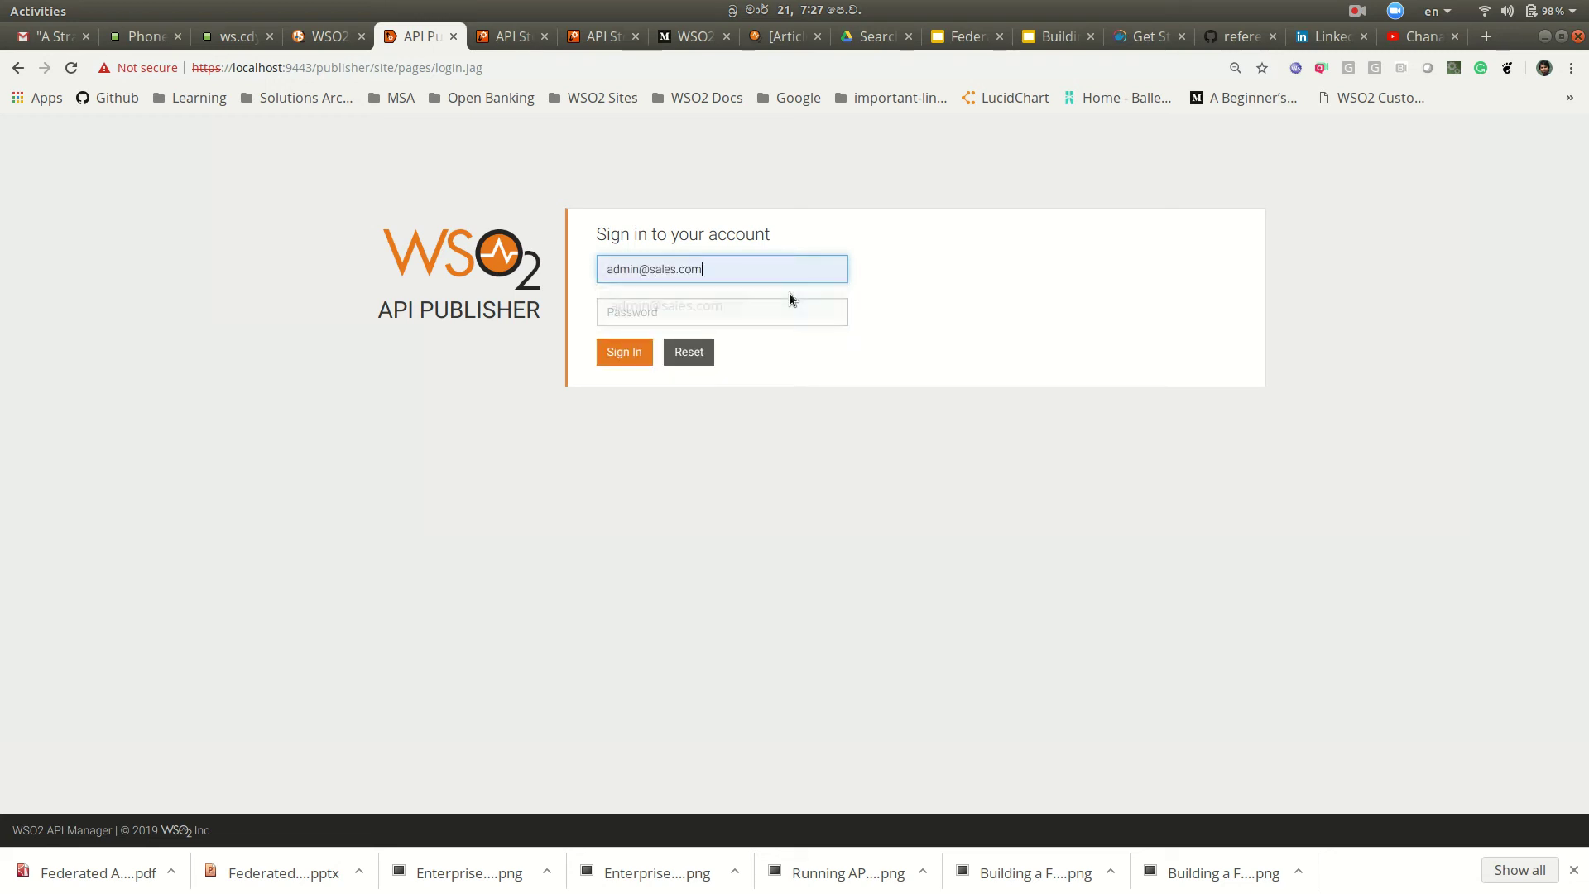
pyautogui.click(730, 308)
pyautogui.write('a')
pyautogui.press('BackSpace')
pyautogui.press('BackSpace')
pyautogui.write('aaaaa')
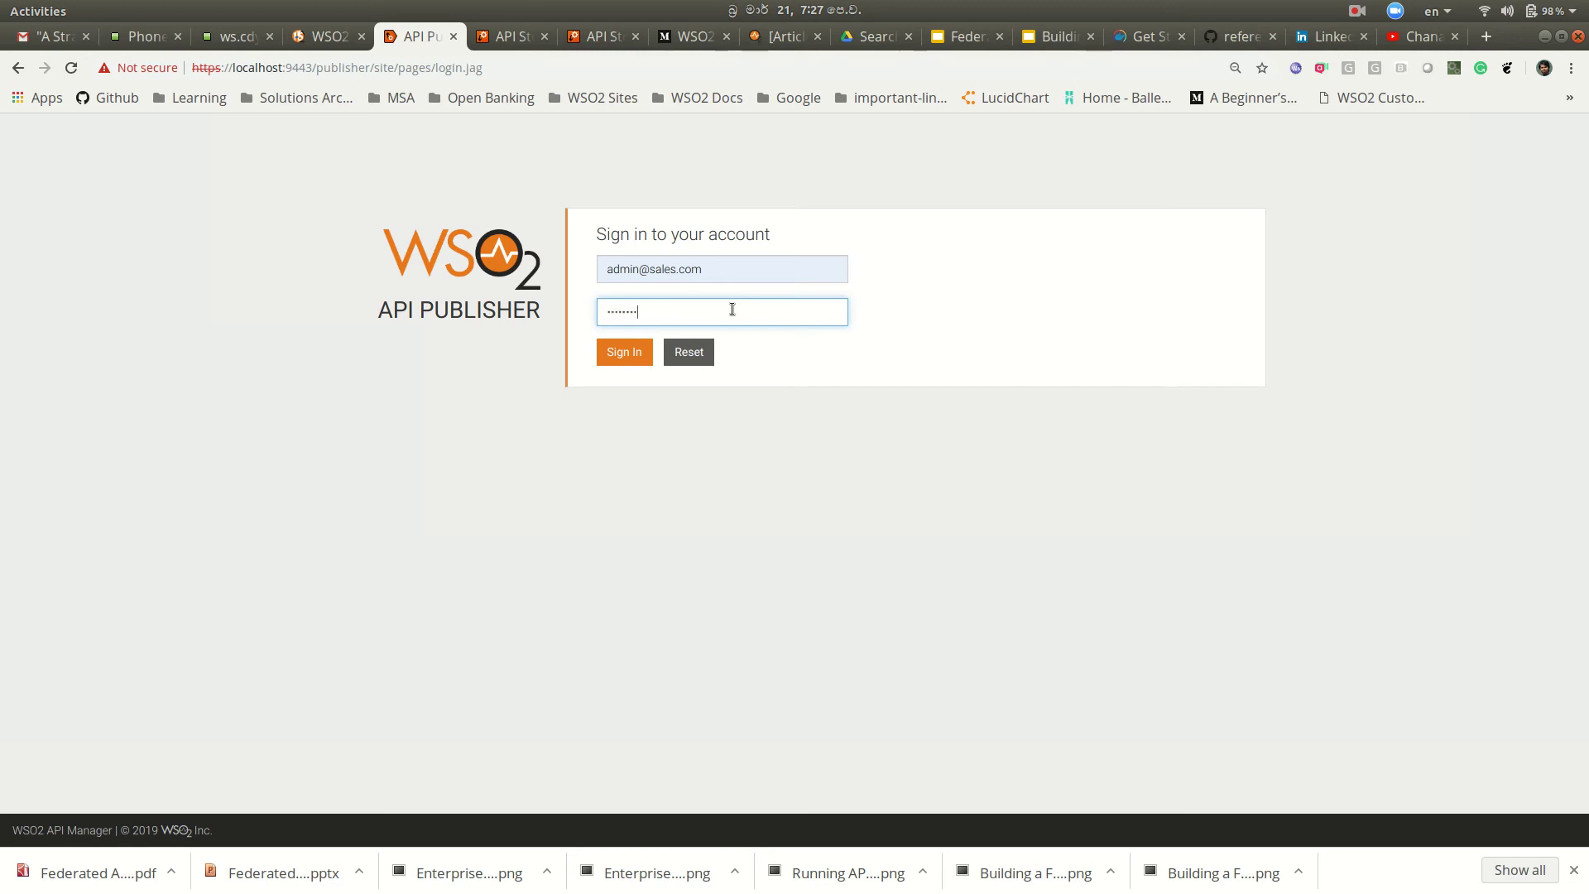
pyautogui.press('Return')
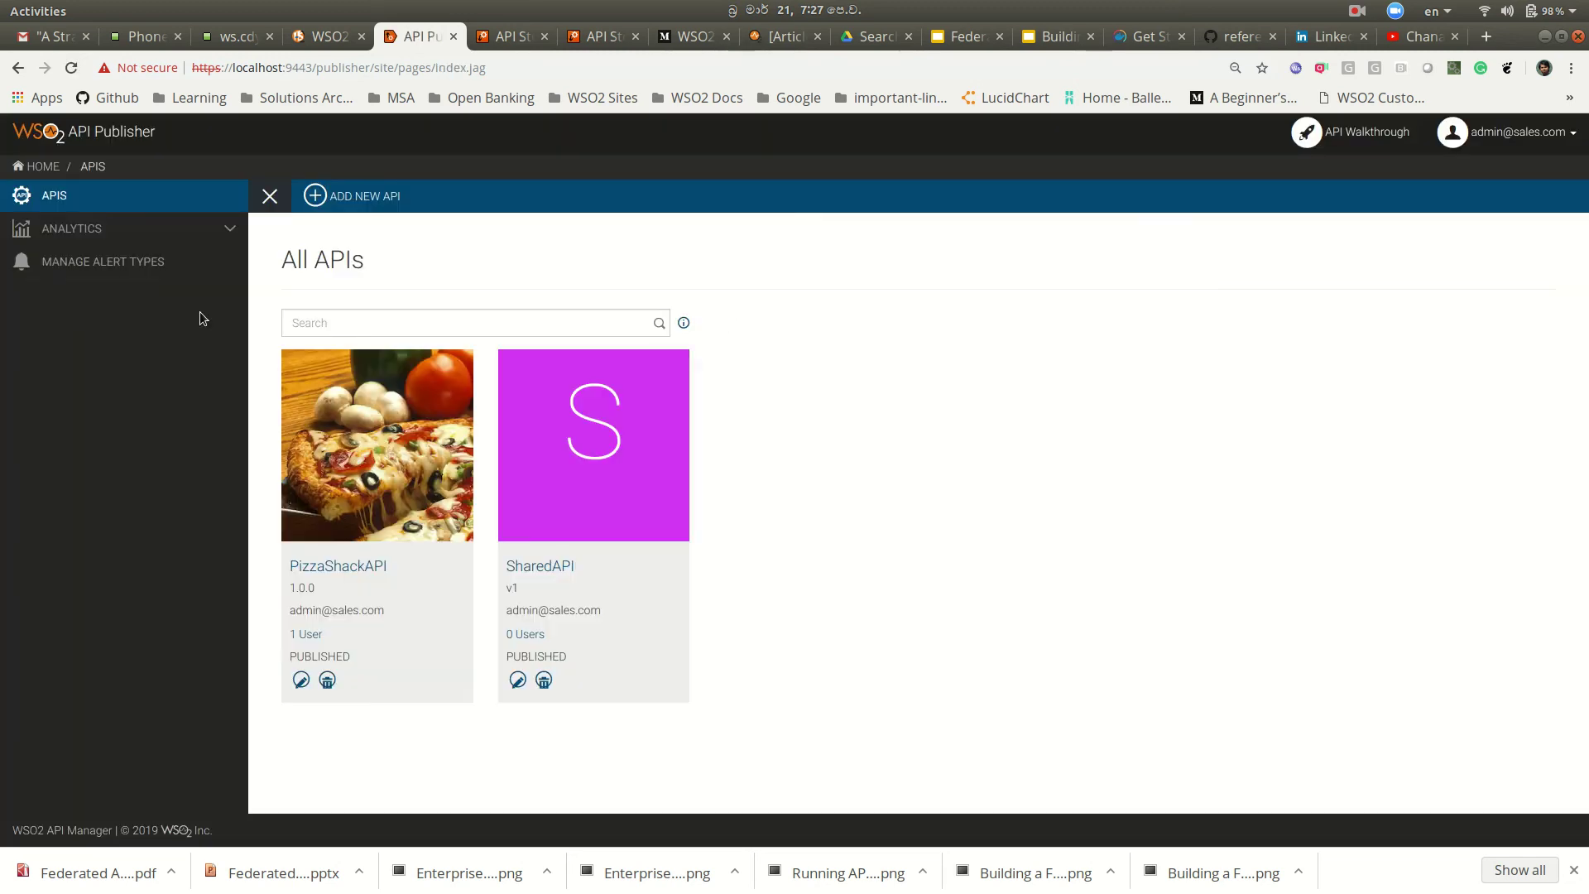
pyautogui.click(142, 229)
pyautogui.click(151, 263)
# Step: Check the API Usage report and drill into PizzaShackAPI's usage
pyautogui.click(151, 330)
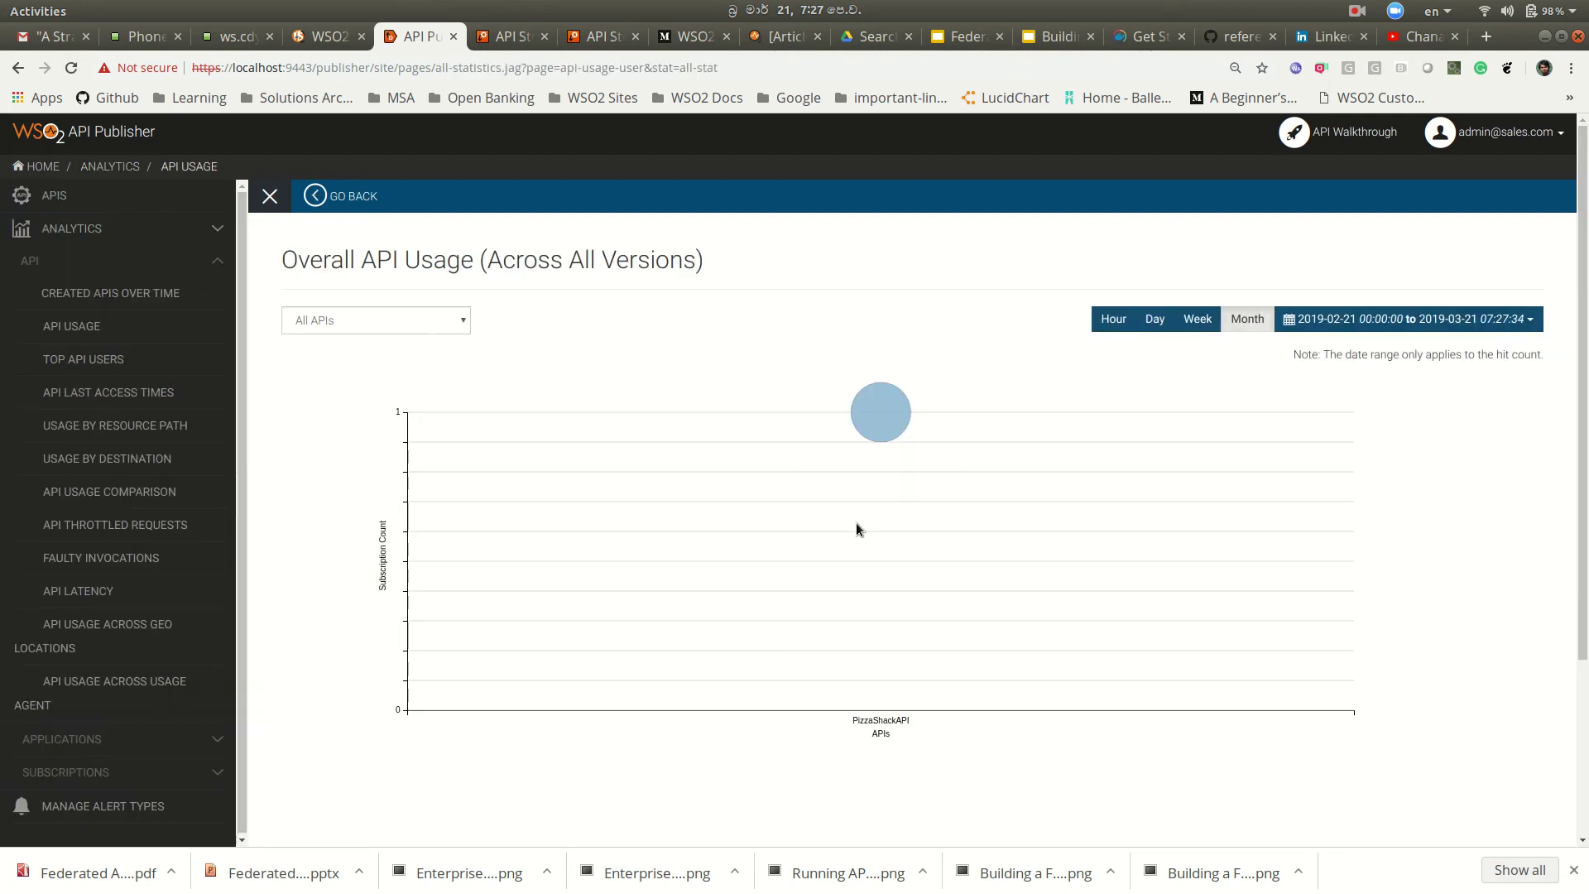
pyautogui.click(879, 413)
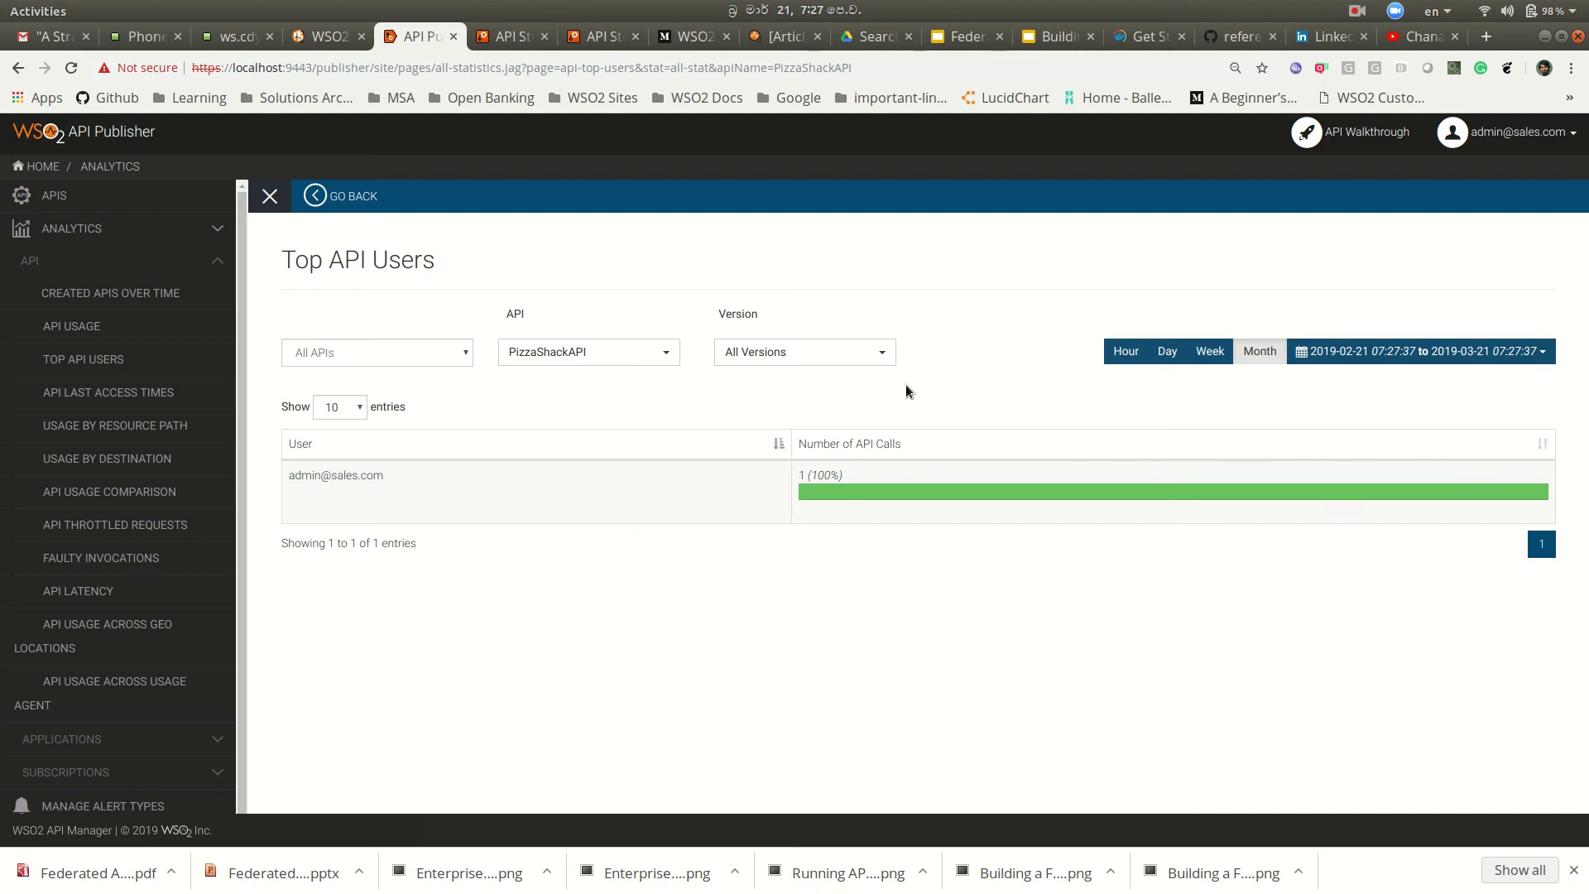
pyautogui.click(151, 361)
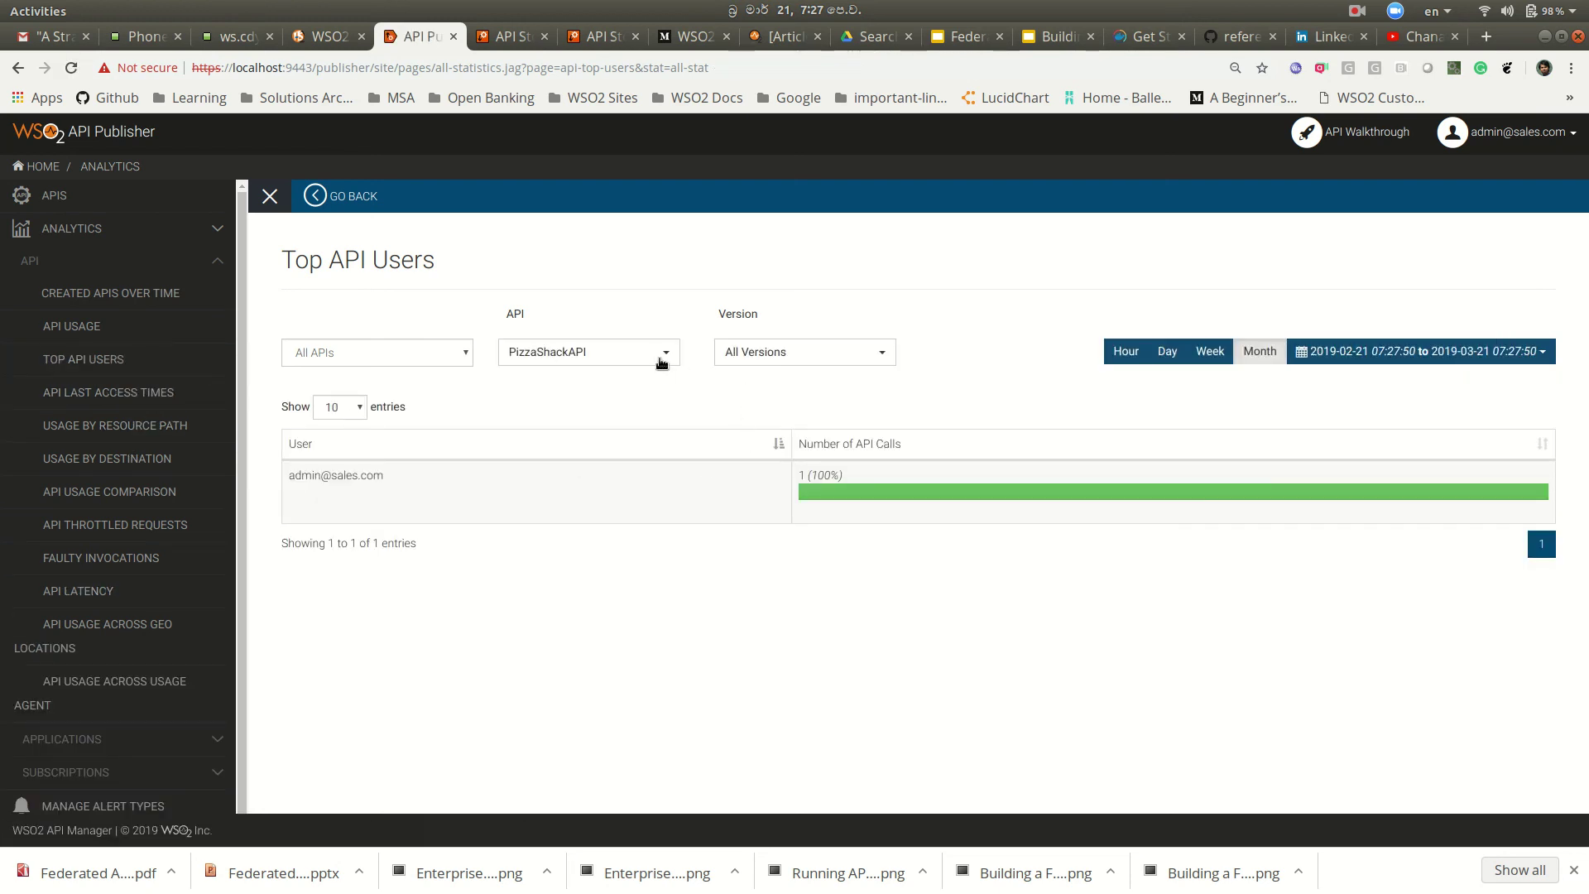
# Step: Compare Top API Users for SharedAPI (no data) and PizzaShackAPI, then bring up the server log terminal
pyautogui.click(652, 354)
pyautogui.click(652, 354)
pyautogui.click(651, 355)
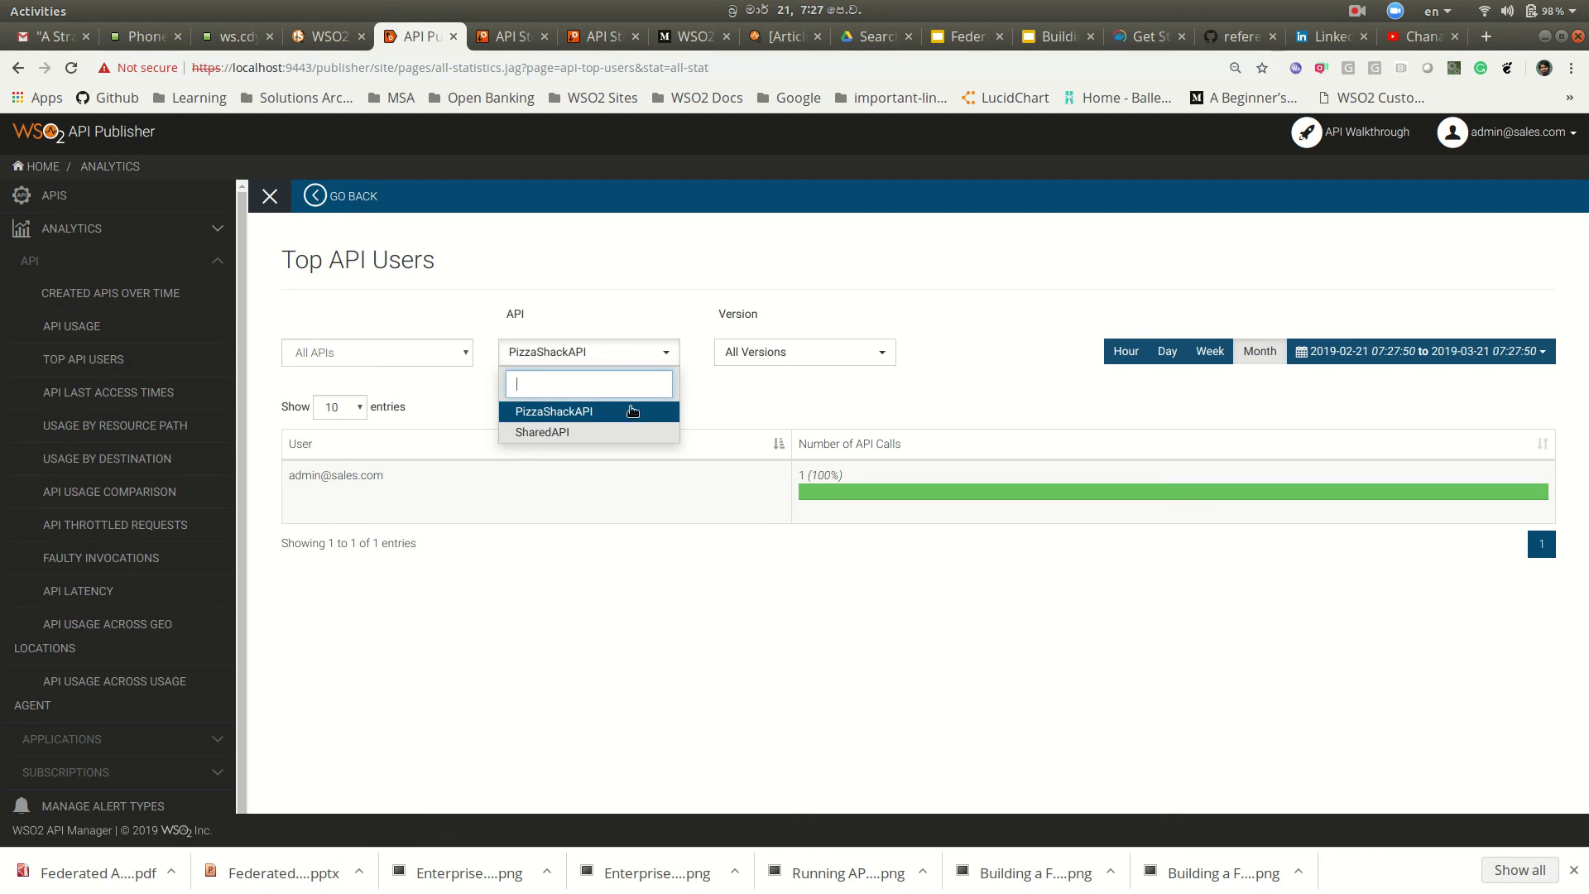
pyautogui.click(626, 432)
pyautogui.click(638, 358)
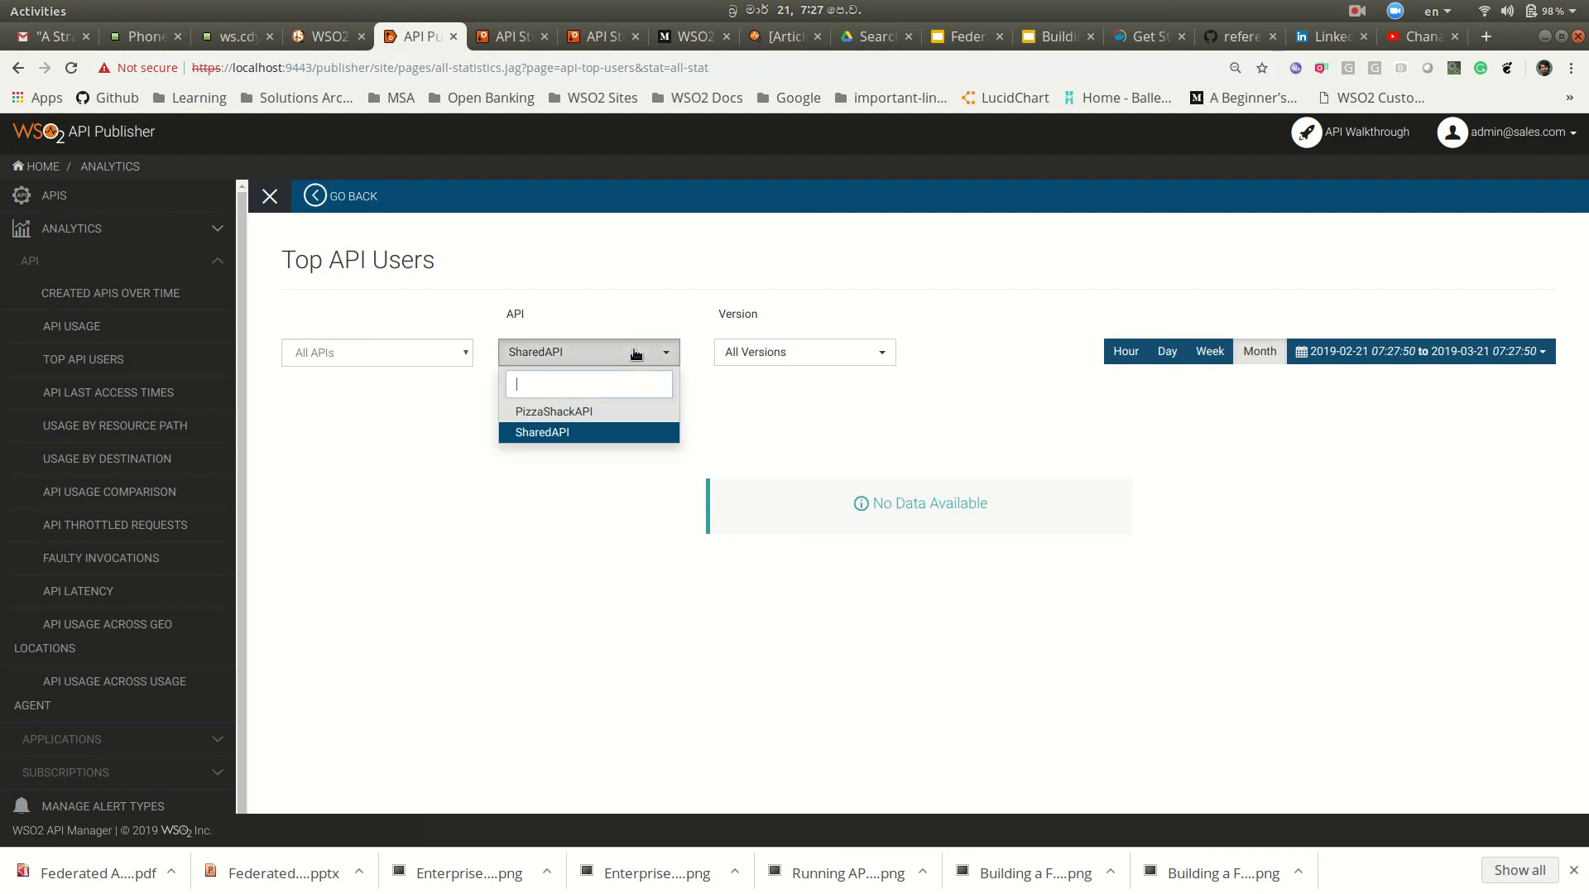
pyautogui.click(628, 417)
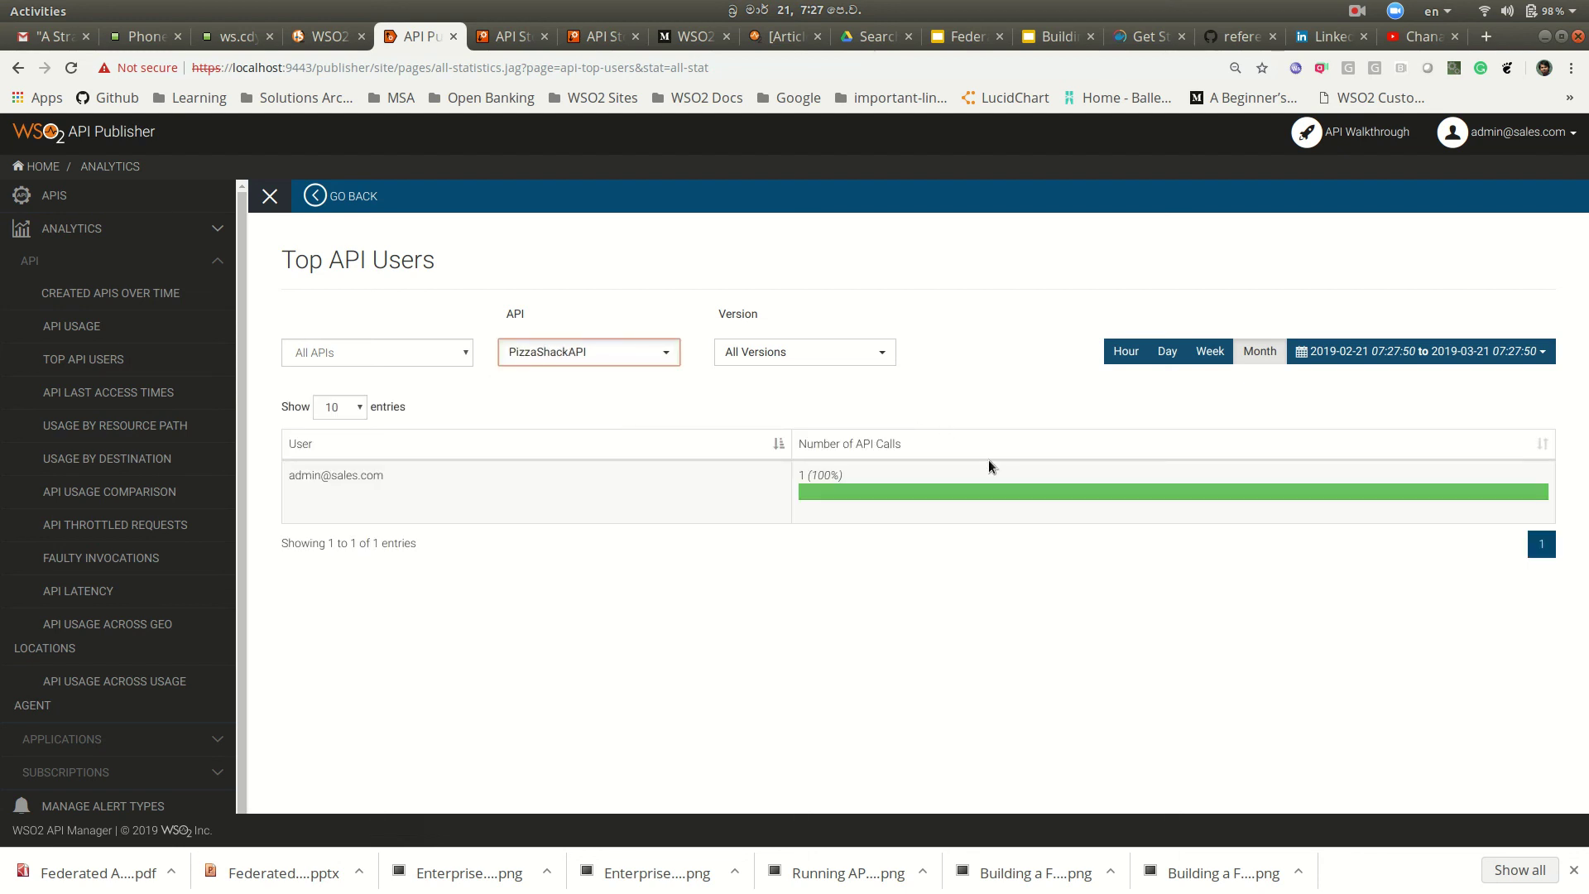
pyautogui.hotkey('alt', 'Tab')
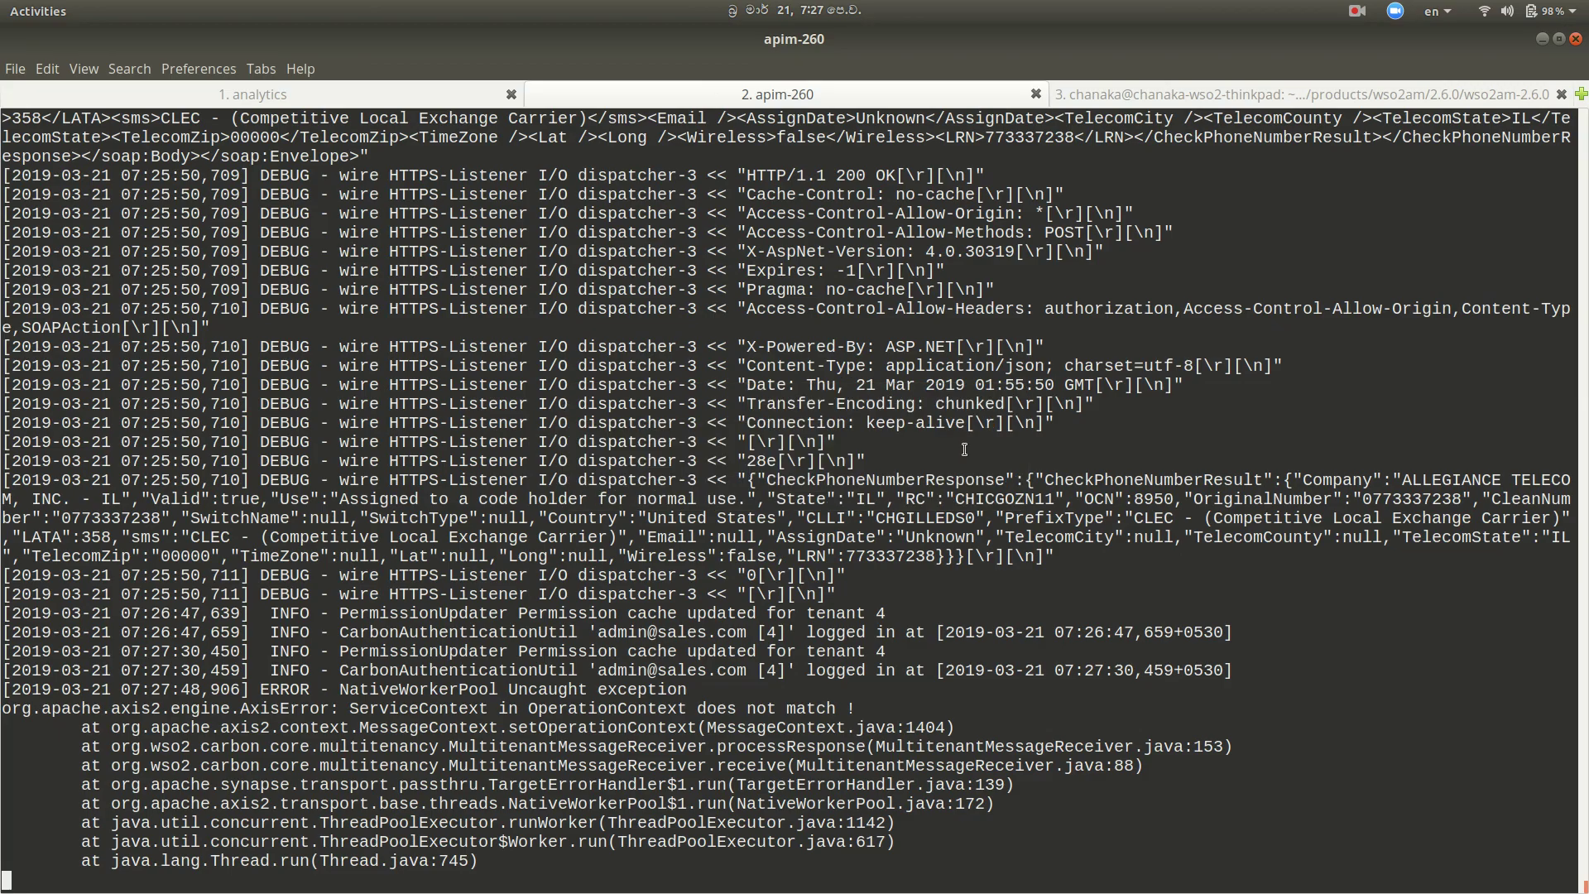
# Step: Switch from the apim-260 terminal back to the browser's PizzaShackAPI Top API Users report
pyautogui.hotkey('alt', 'Tab')
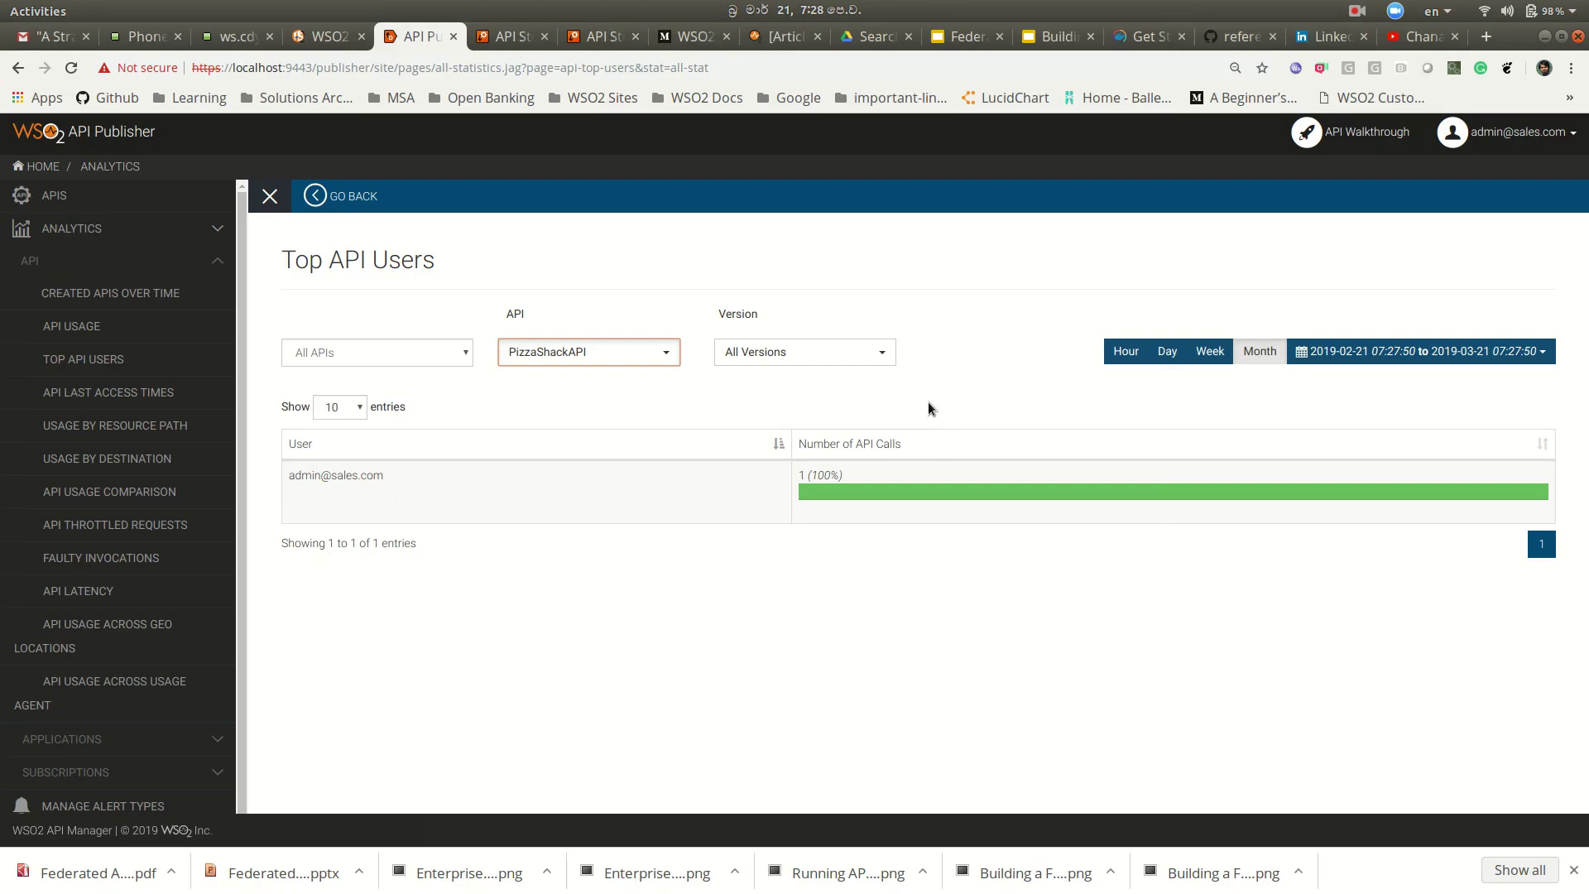
pyautogui.click(1357, 13)
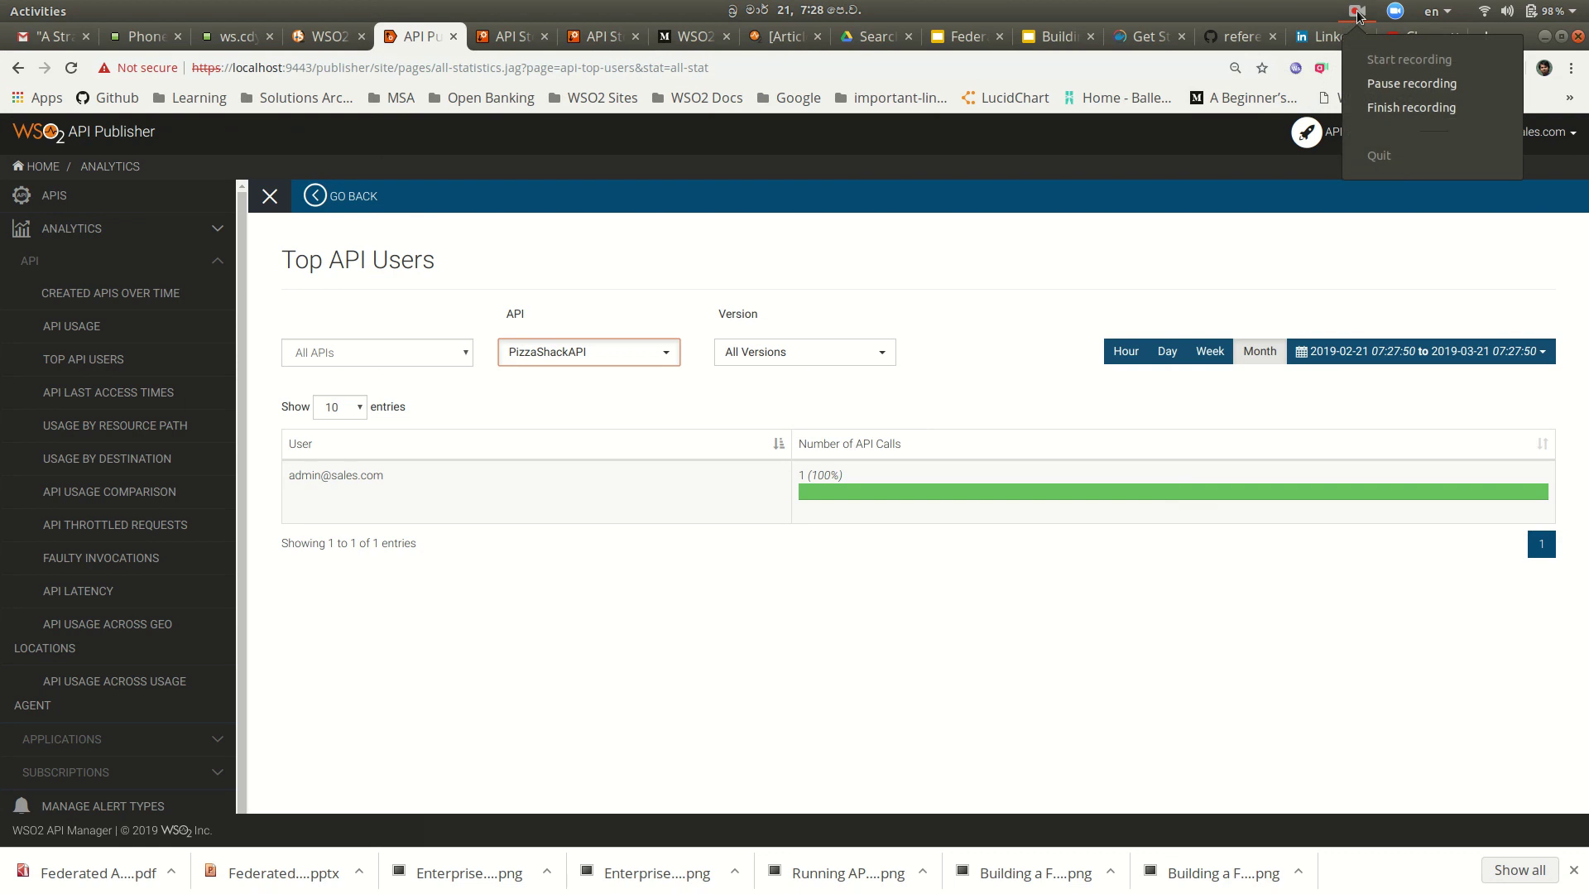